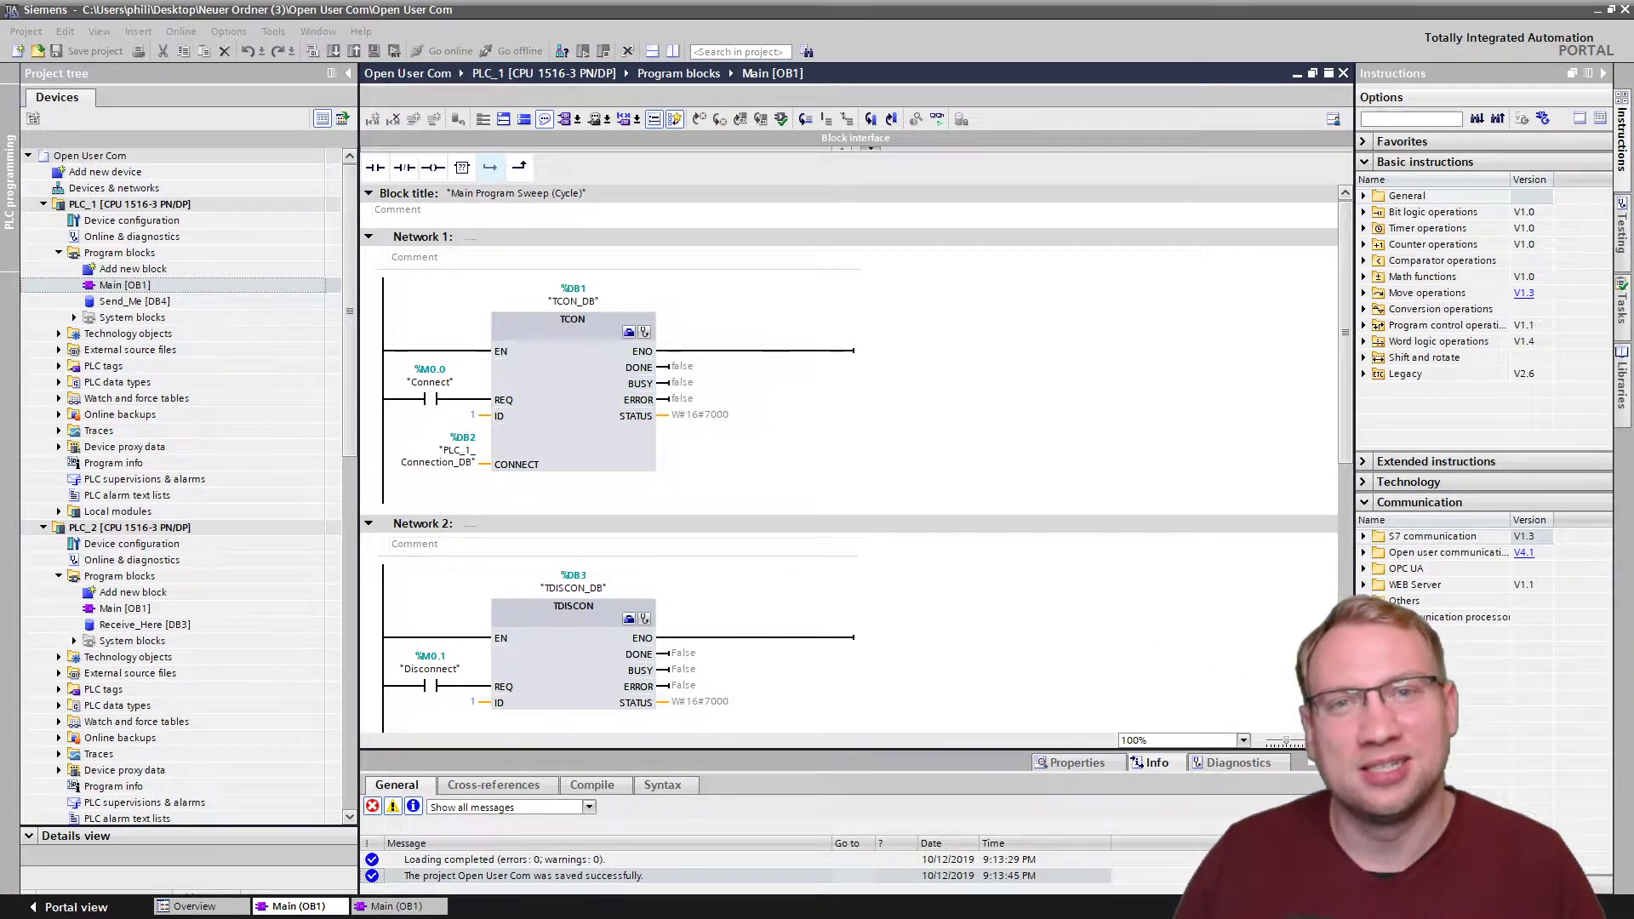
In PLC_1 Main, select the TCON block in Network 1, then scroll to the TSEND block in Network 3.
left_click(600, 455)
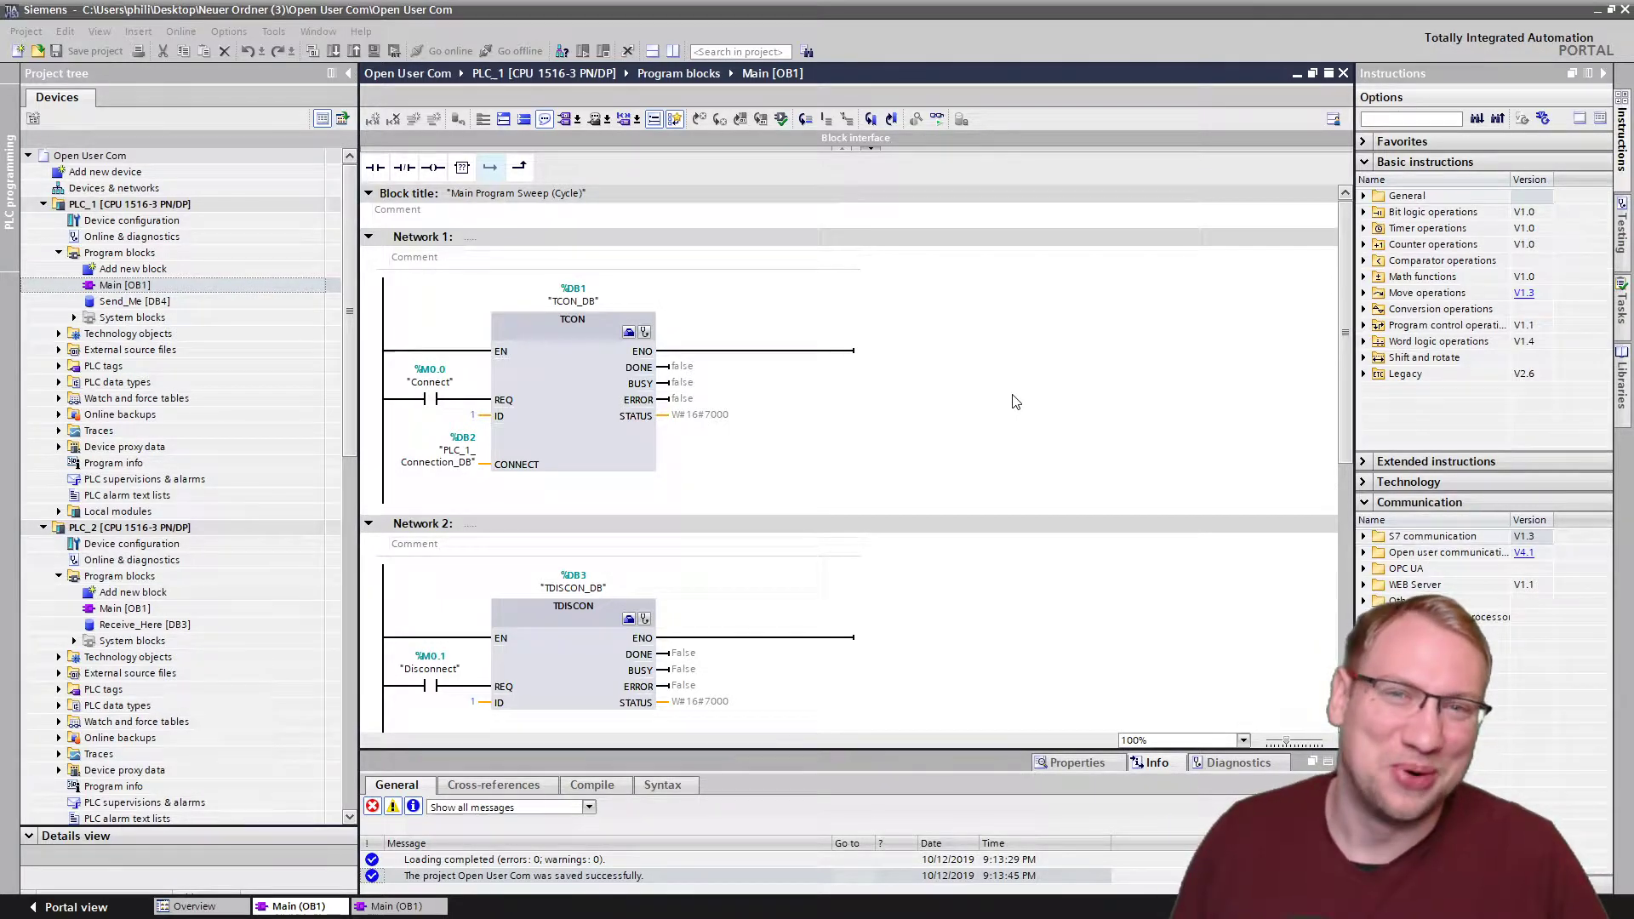
left_click(588, 413)
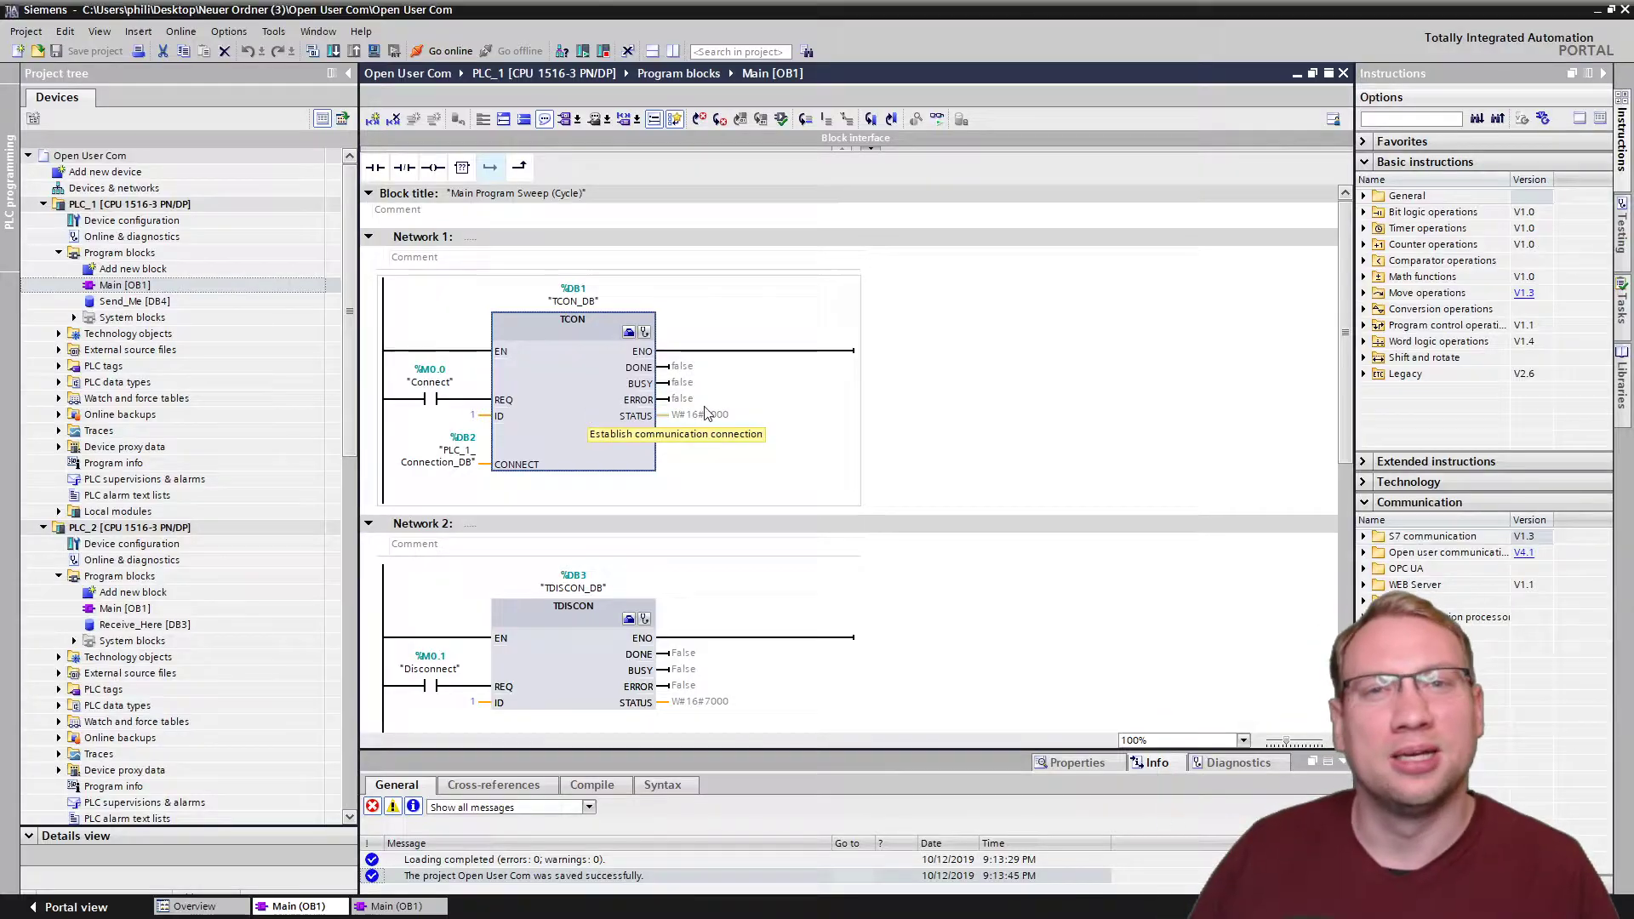
left_click(872, 440)
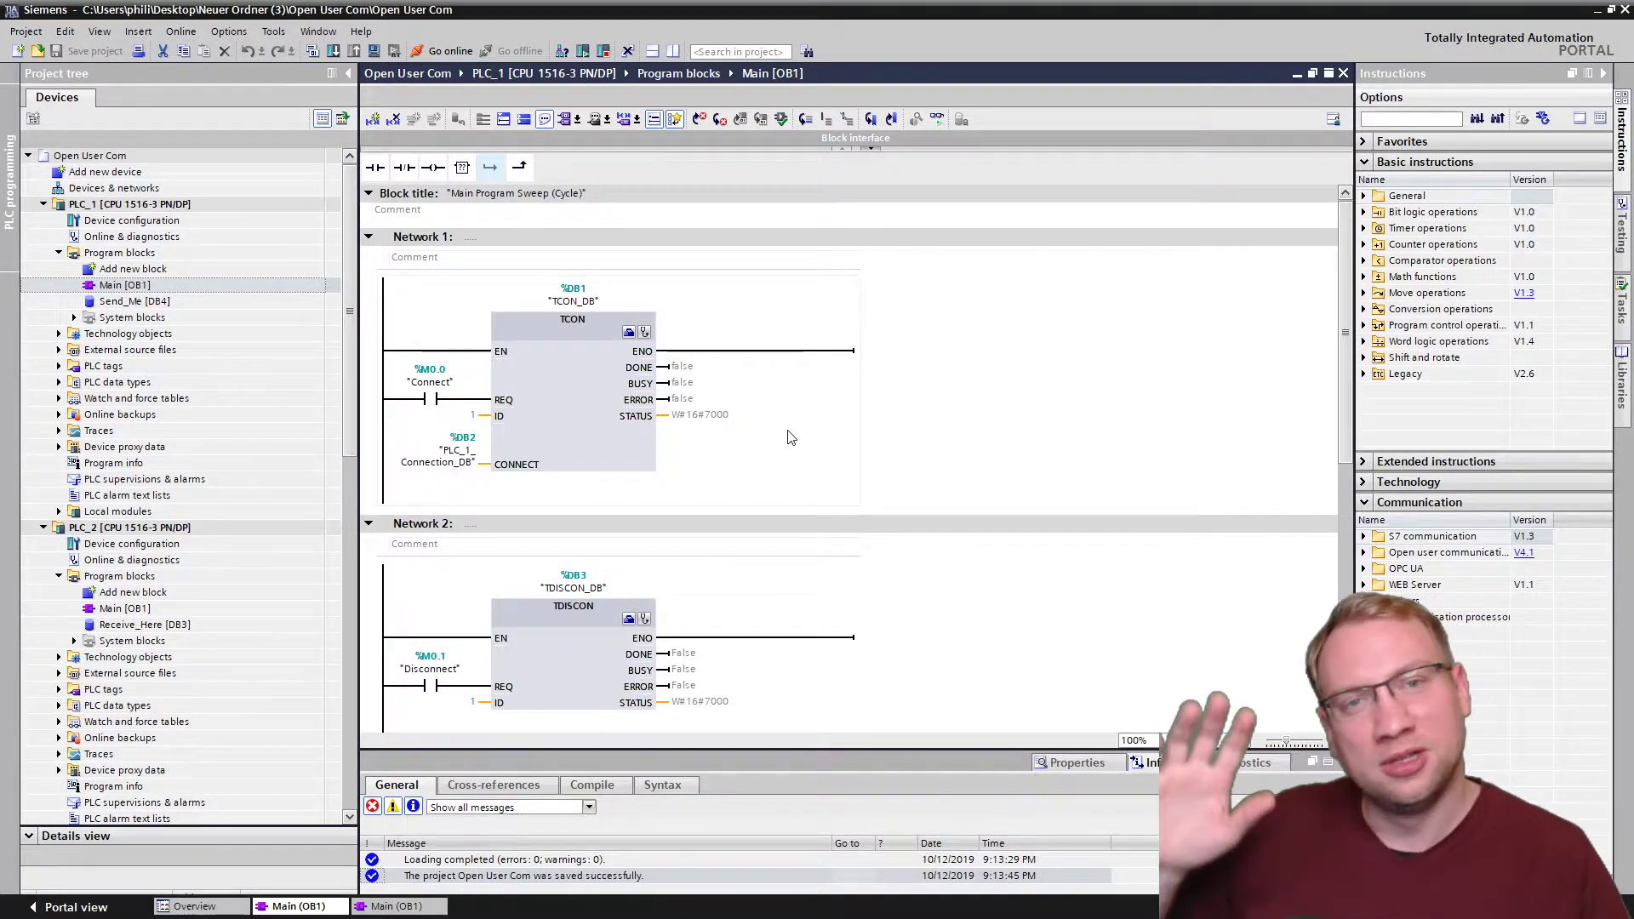
left_click(535, 398)
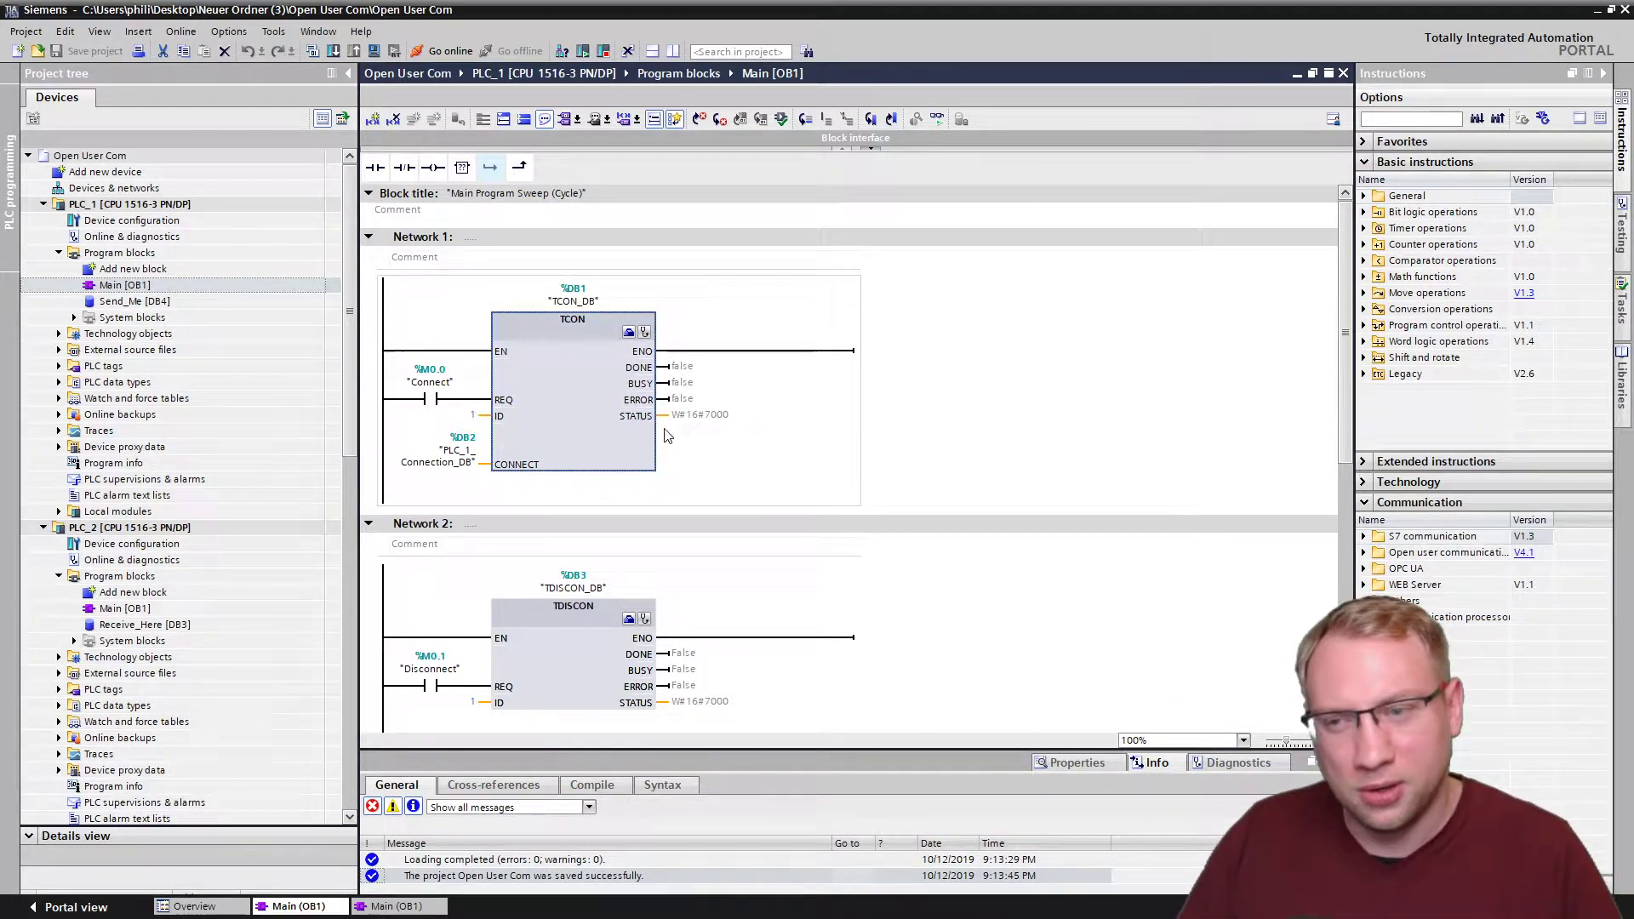
scroll(600, 554, "down", 1)
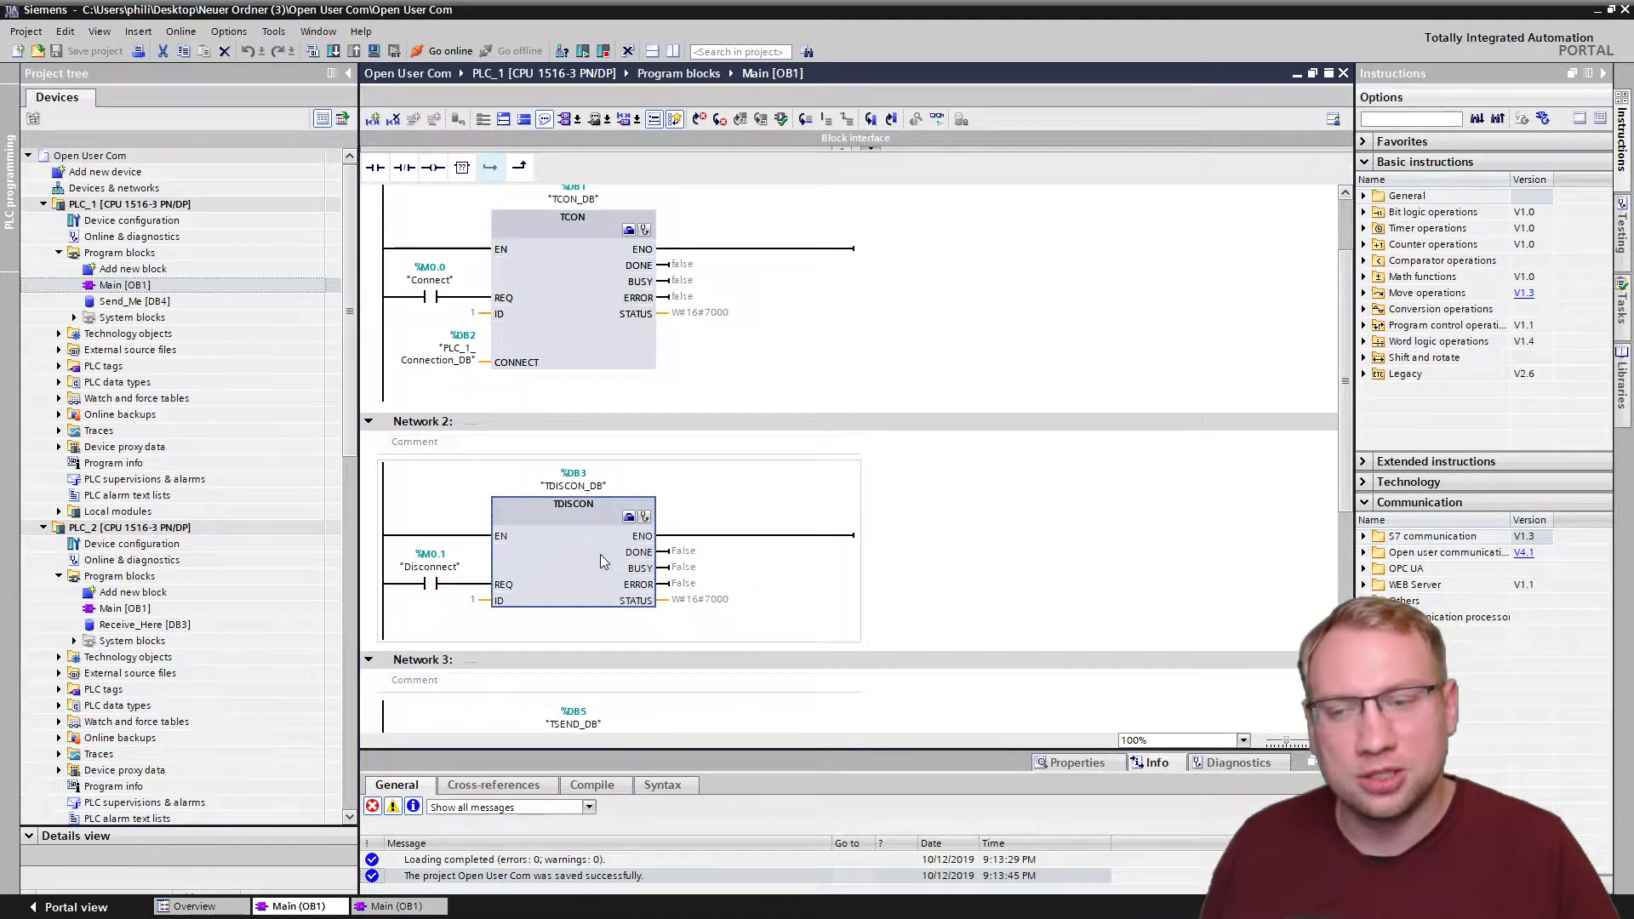
scroll(600, 554, "down", 3)
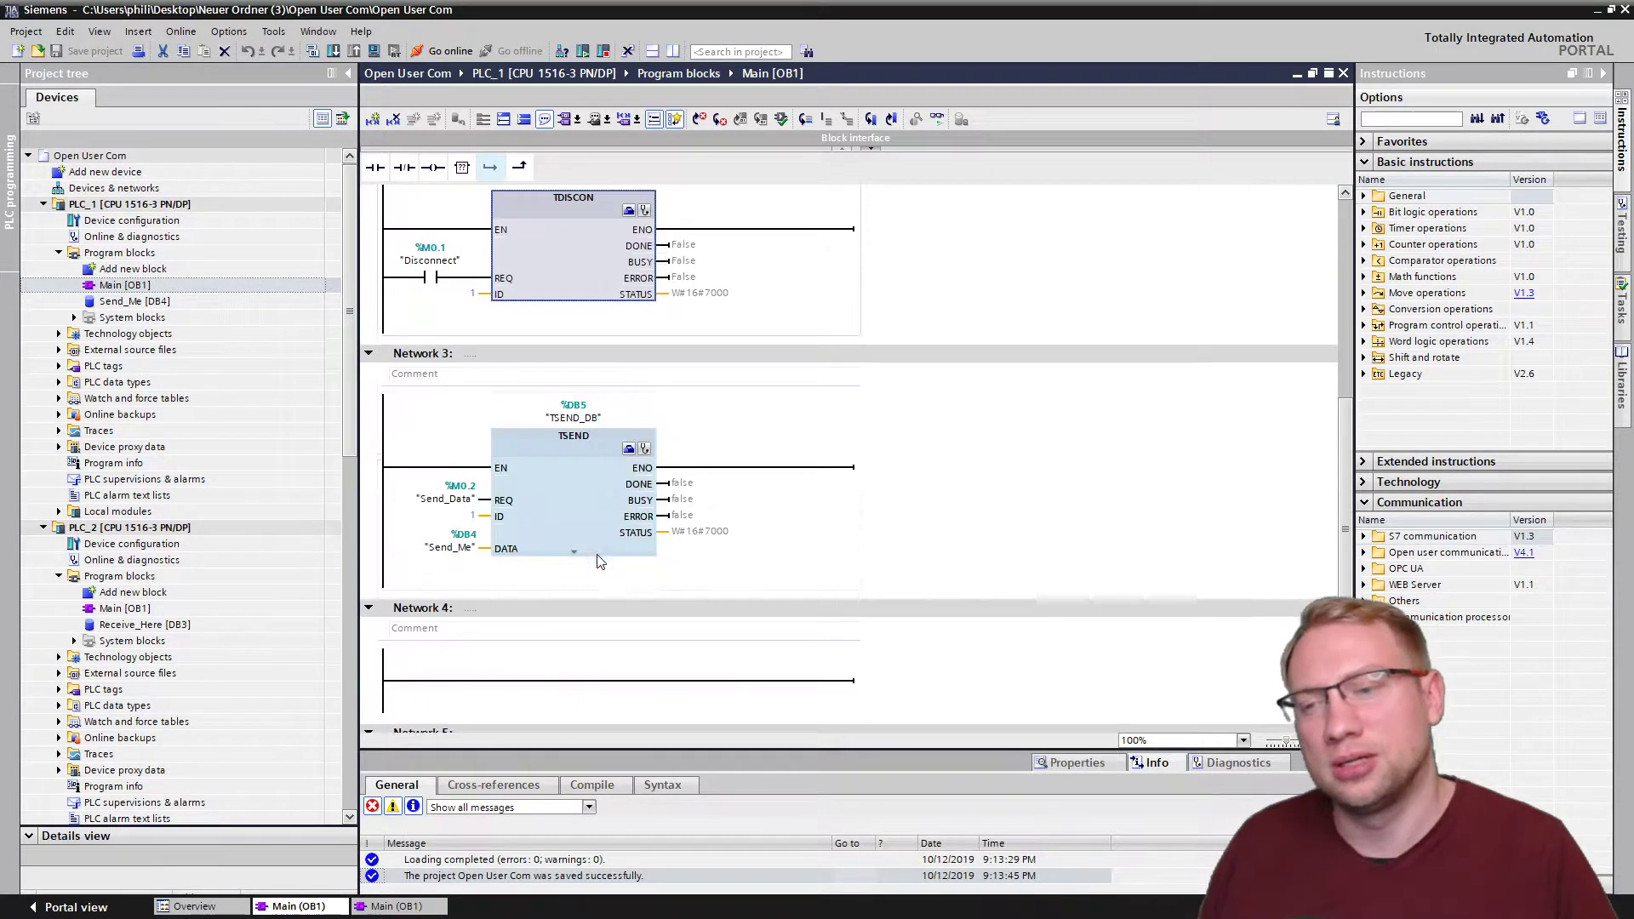
left_click(590, 495)
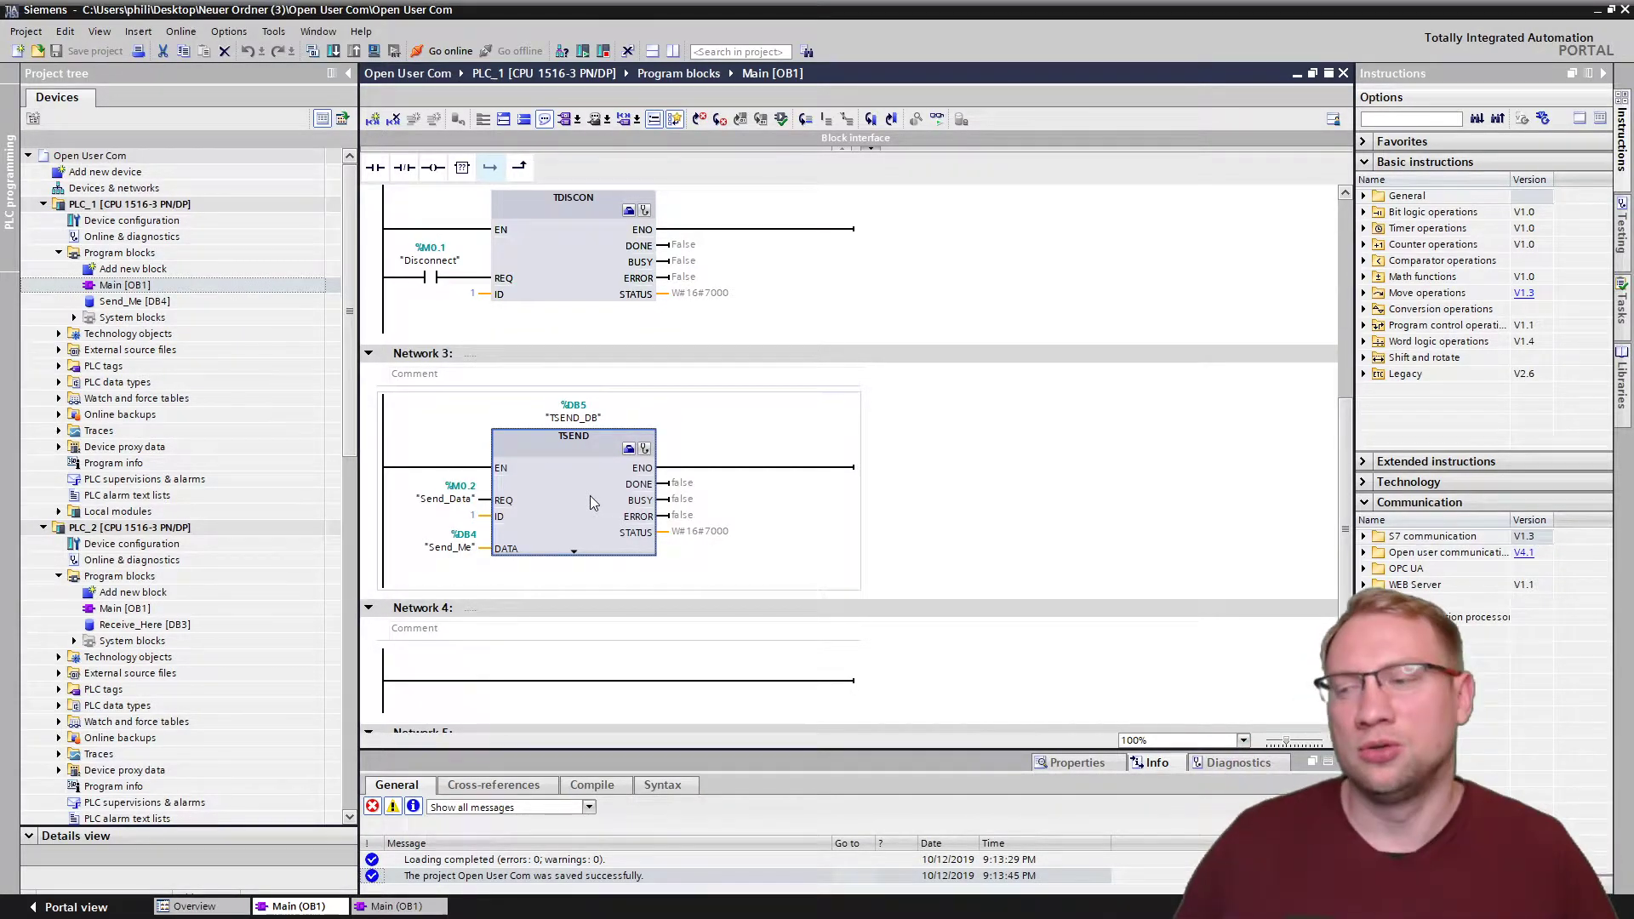
Open PLC_2's Main [OB1] and scroll through its TCON, TDISCON and TRCV networks.
double_click(162, 609)
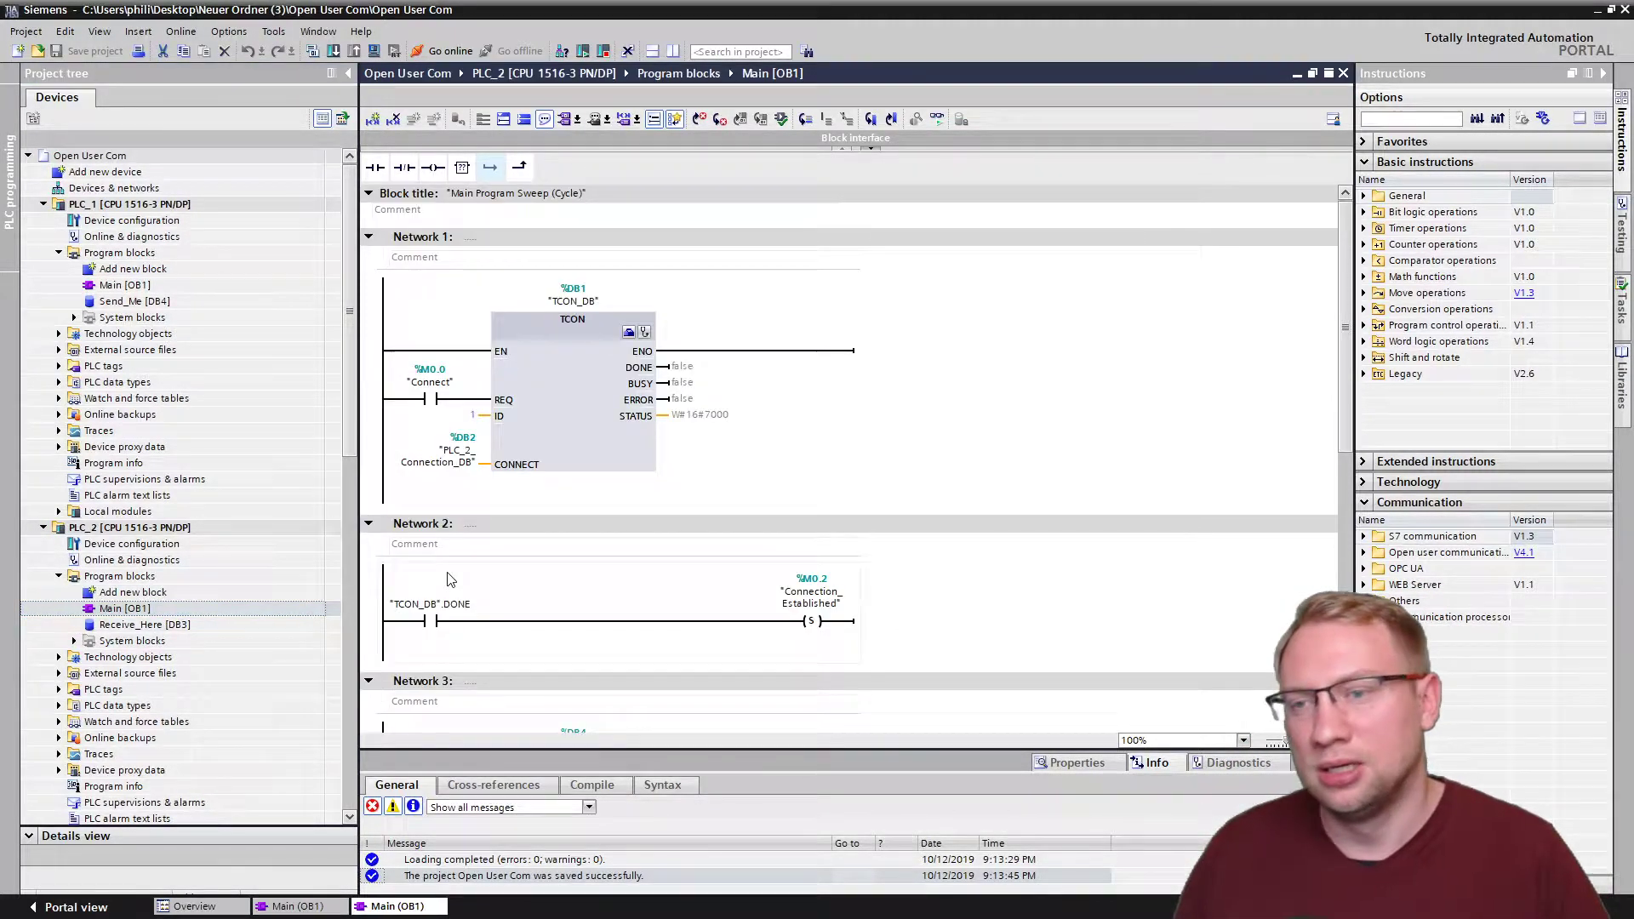
scroll(450, 579, "down", 10)
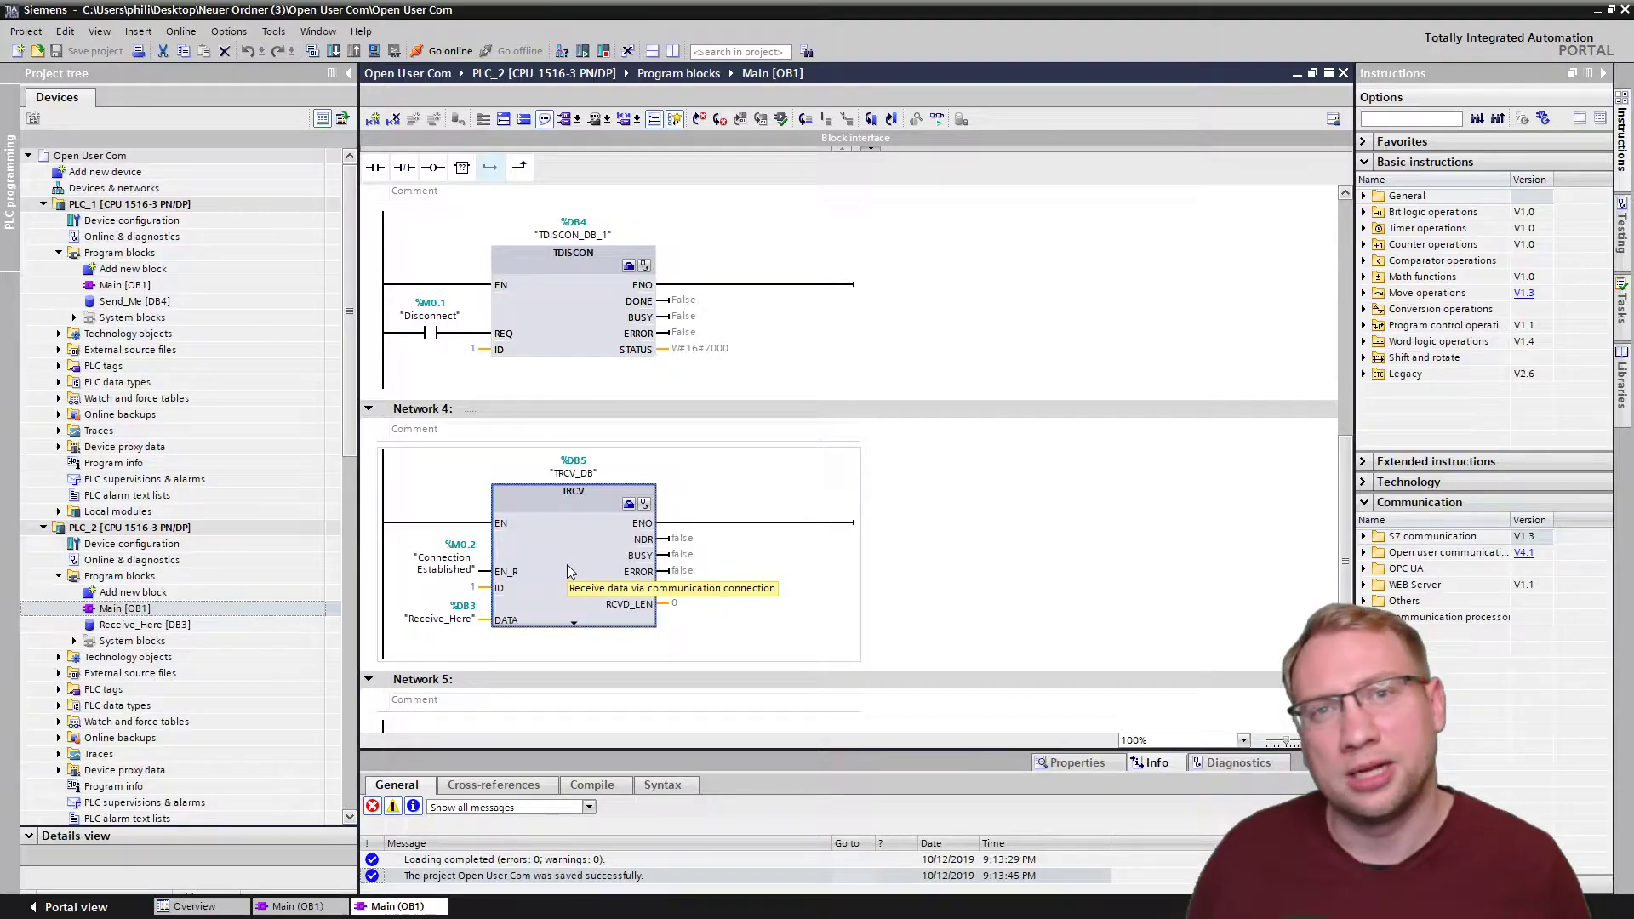
scroll(567, 564, "up", 5)
scroll(540, 451, "down", 3)
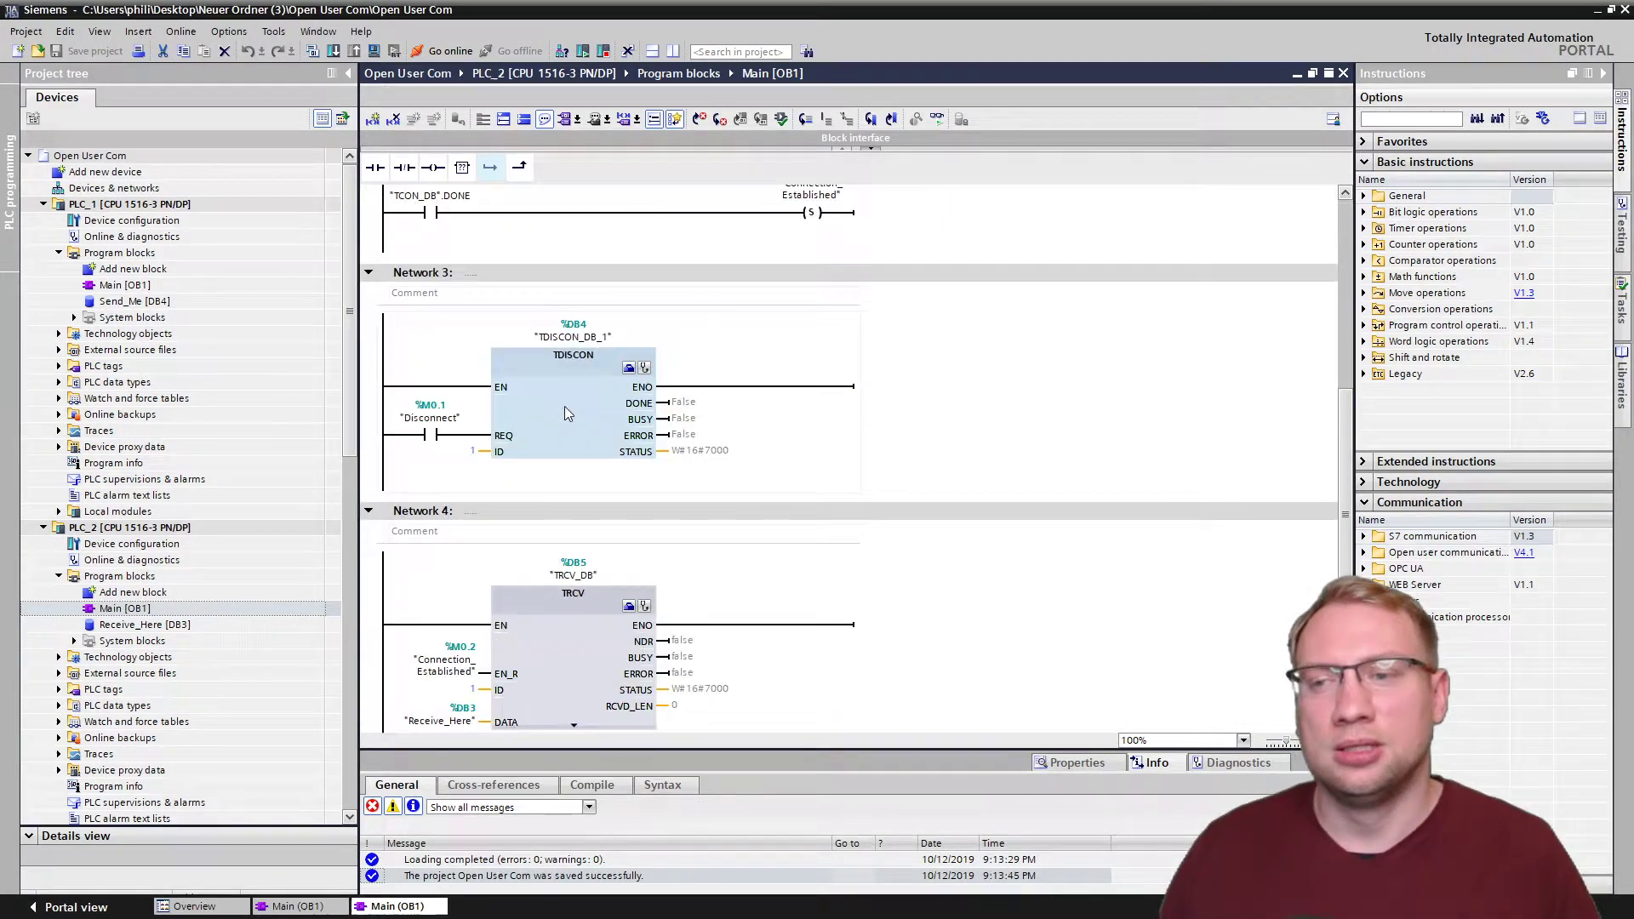
scroll(569, 400, "up", 5)
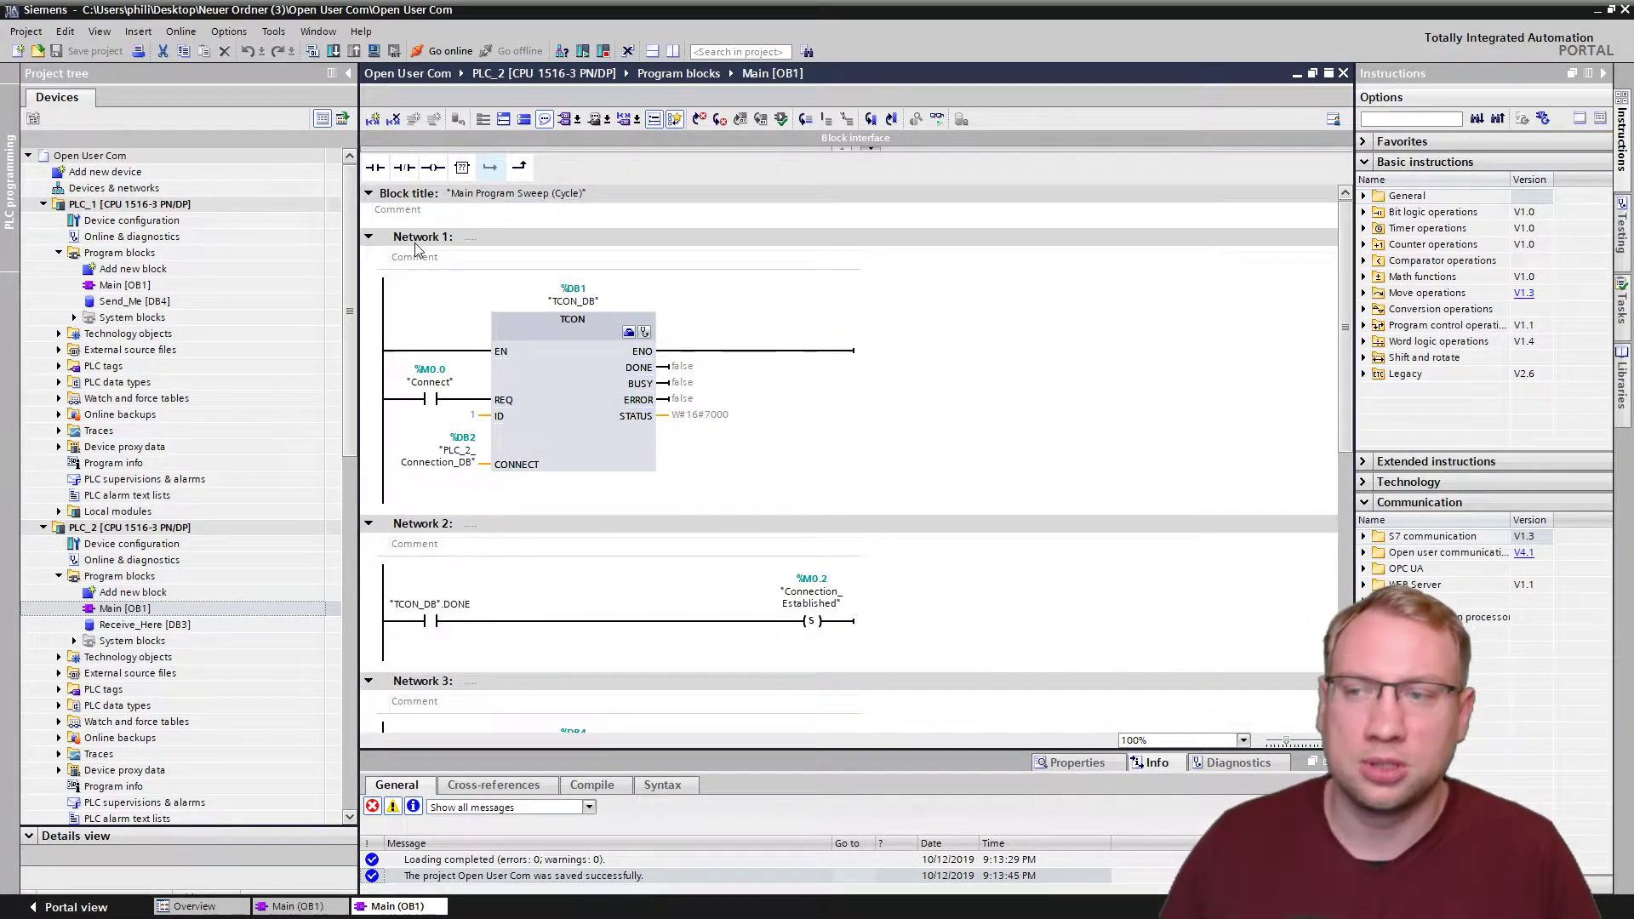
Delete PLC_2's TCON network, then PLC_1 Main's TCON and TDISCON networks, and reopen PLC_2 Main.
left_click(417, 238)
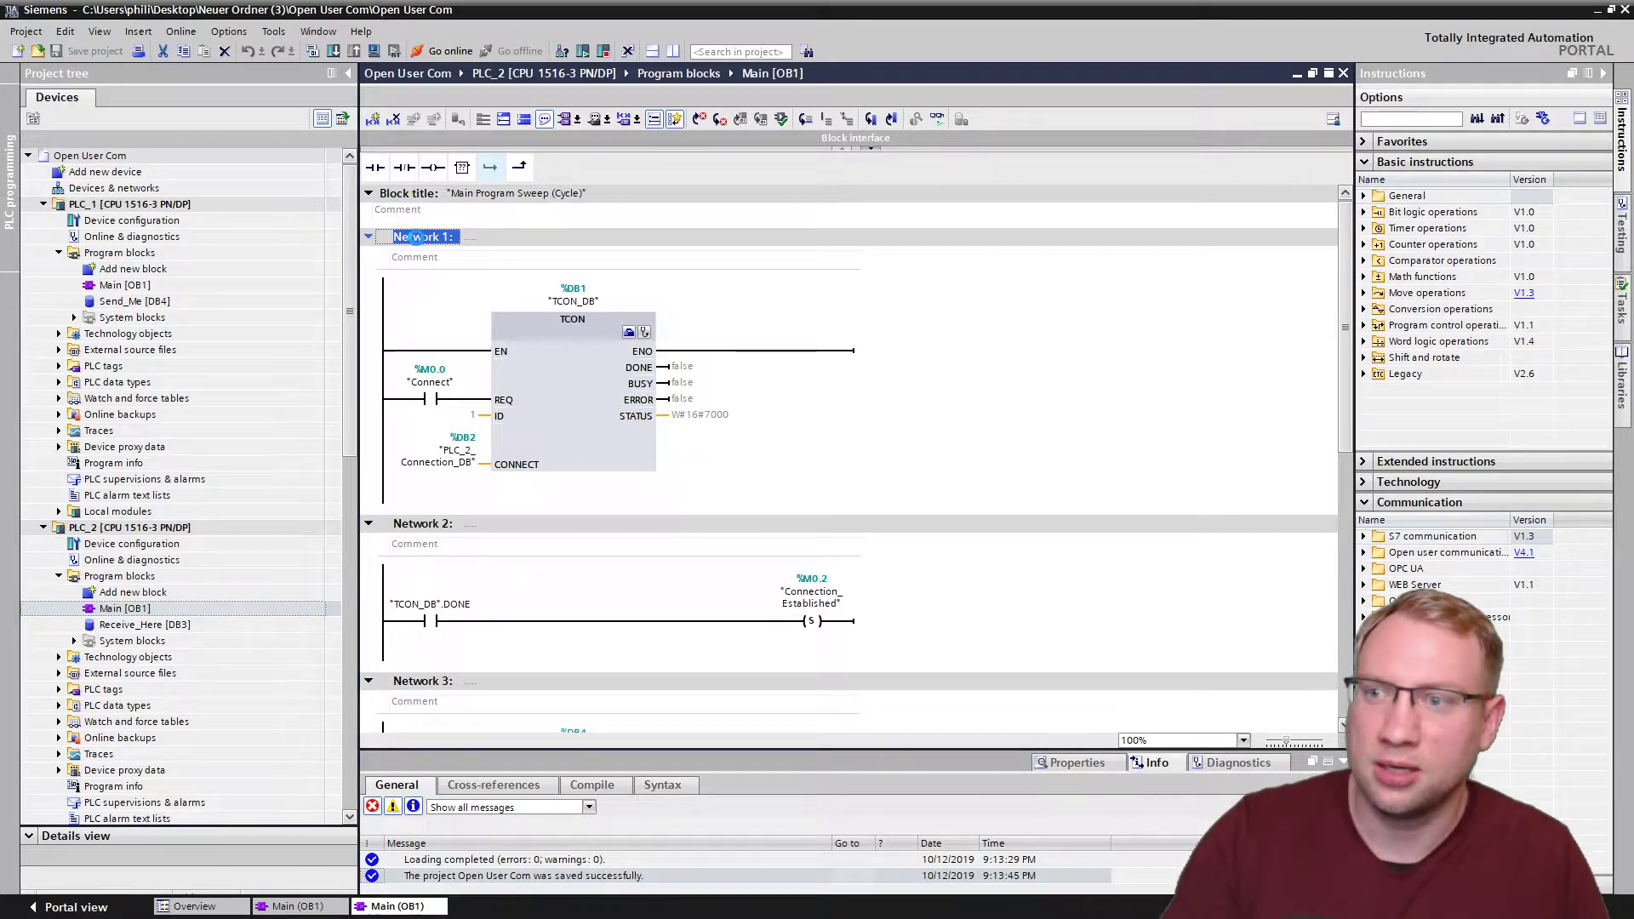
key("Delete")
key("Delete")
key("Delete")
key("Delete")
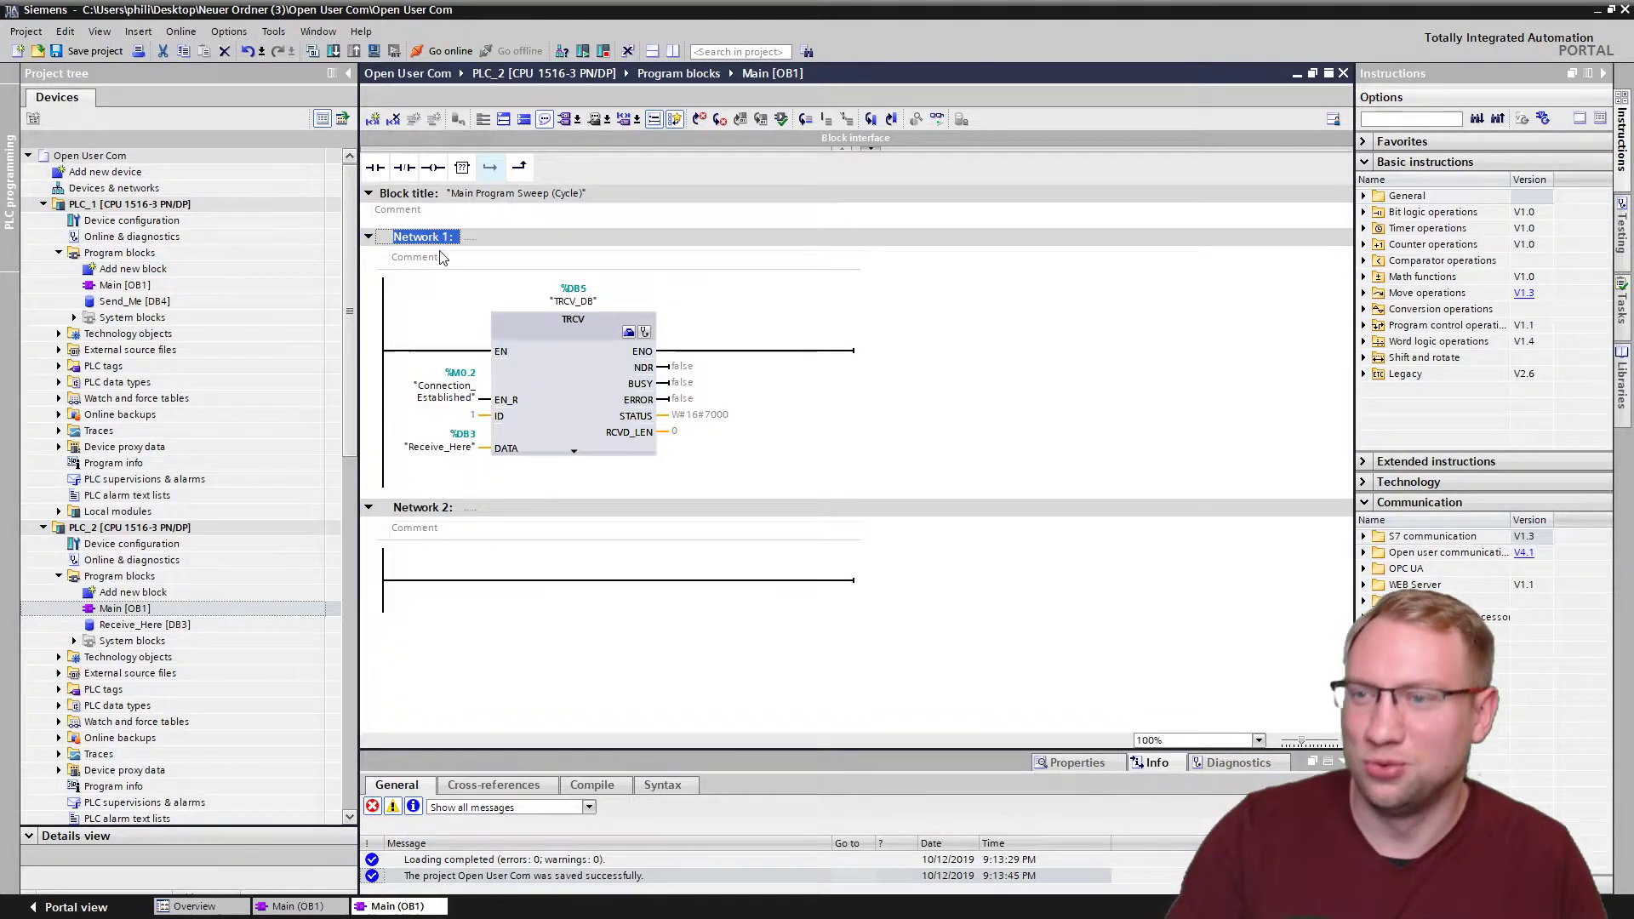
double_click(178, 287)
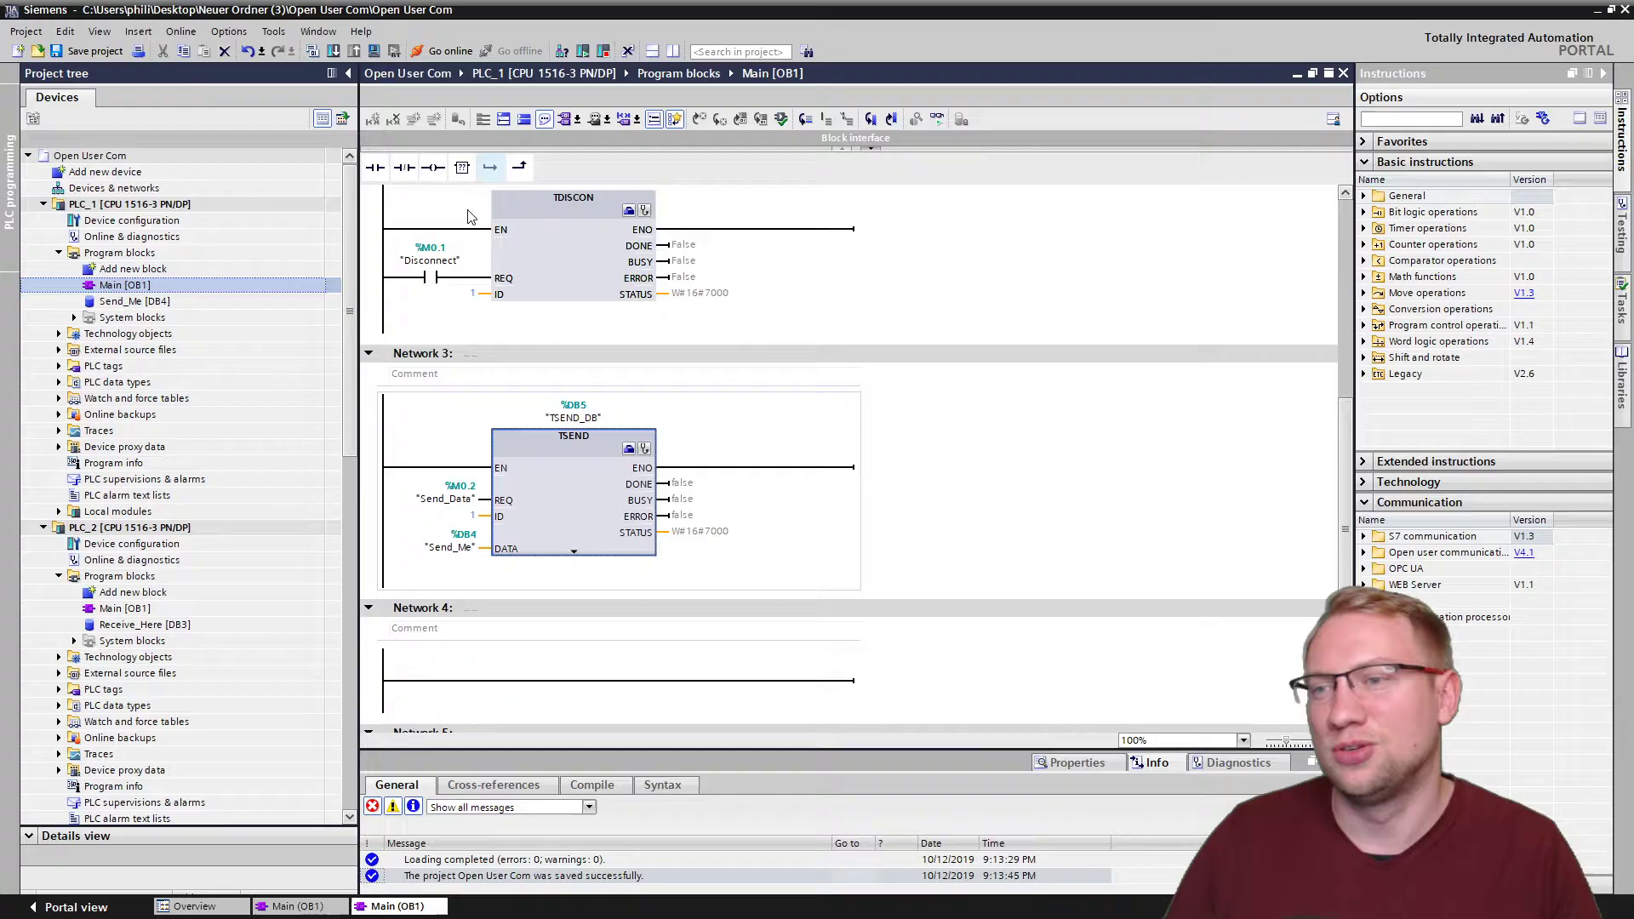
scroll(554, 473, "down", 2)
scroll(554, 481, "up", 3)
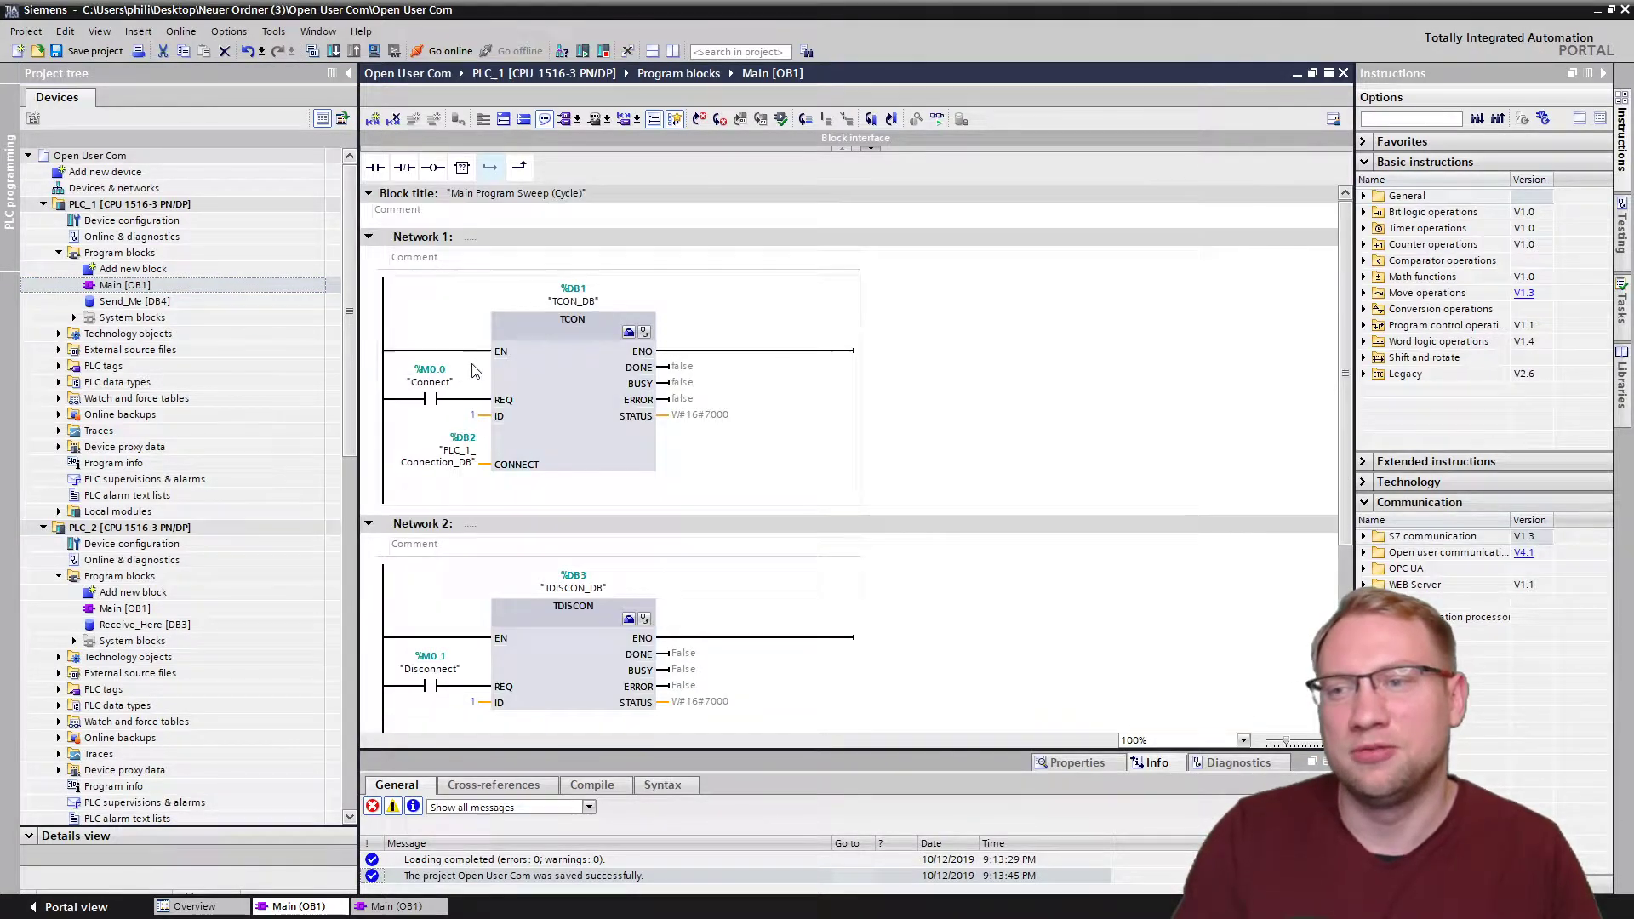
left_click(423, 237)
key("Delete")
key("Delete")
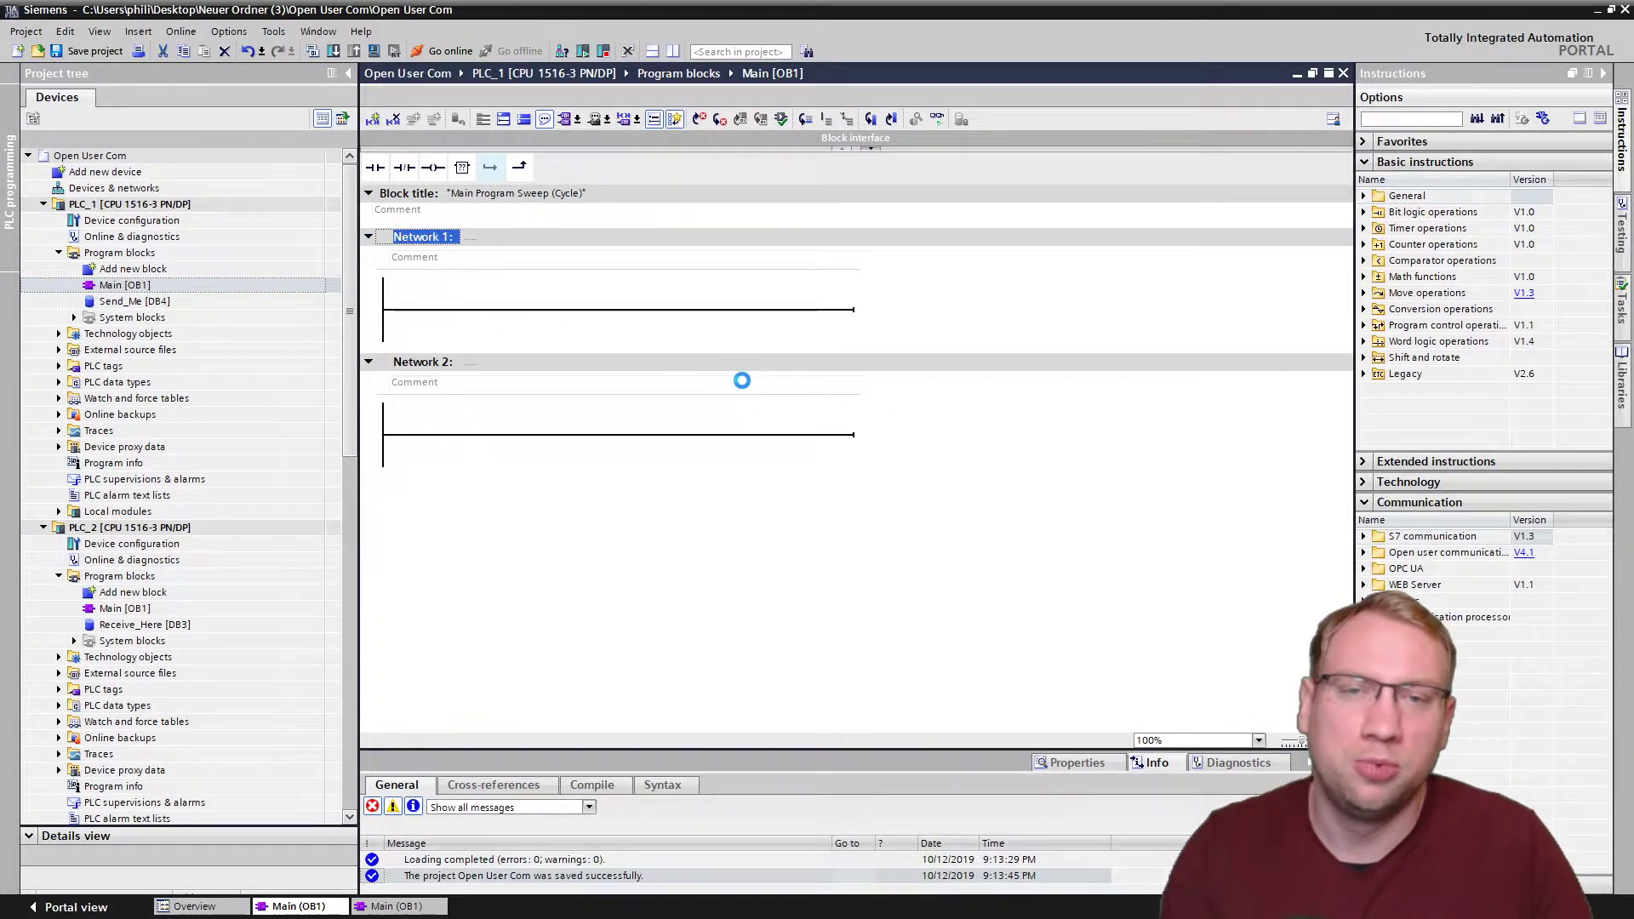
key("Delete")
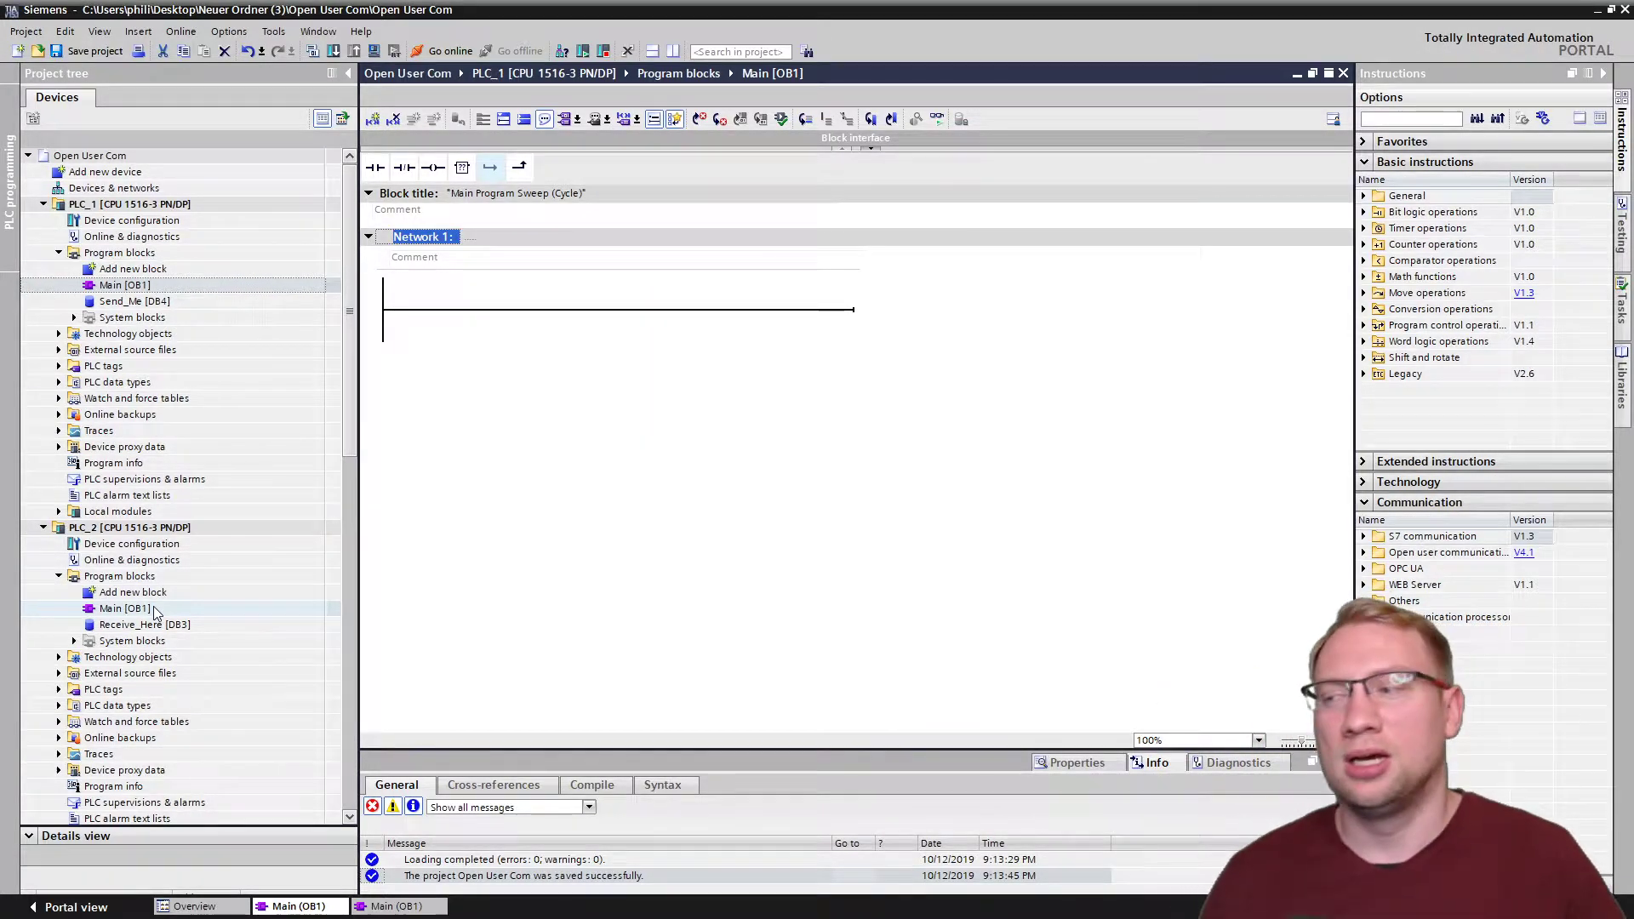
double_click(124, 609)
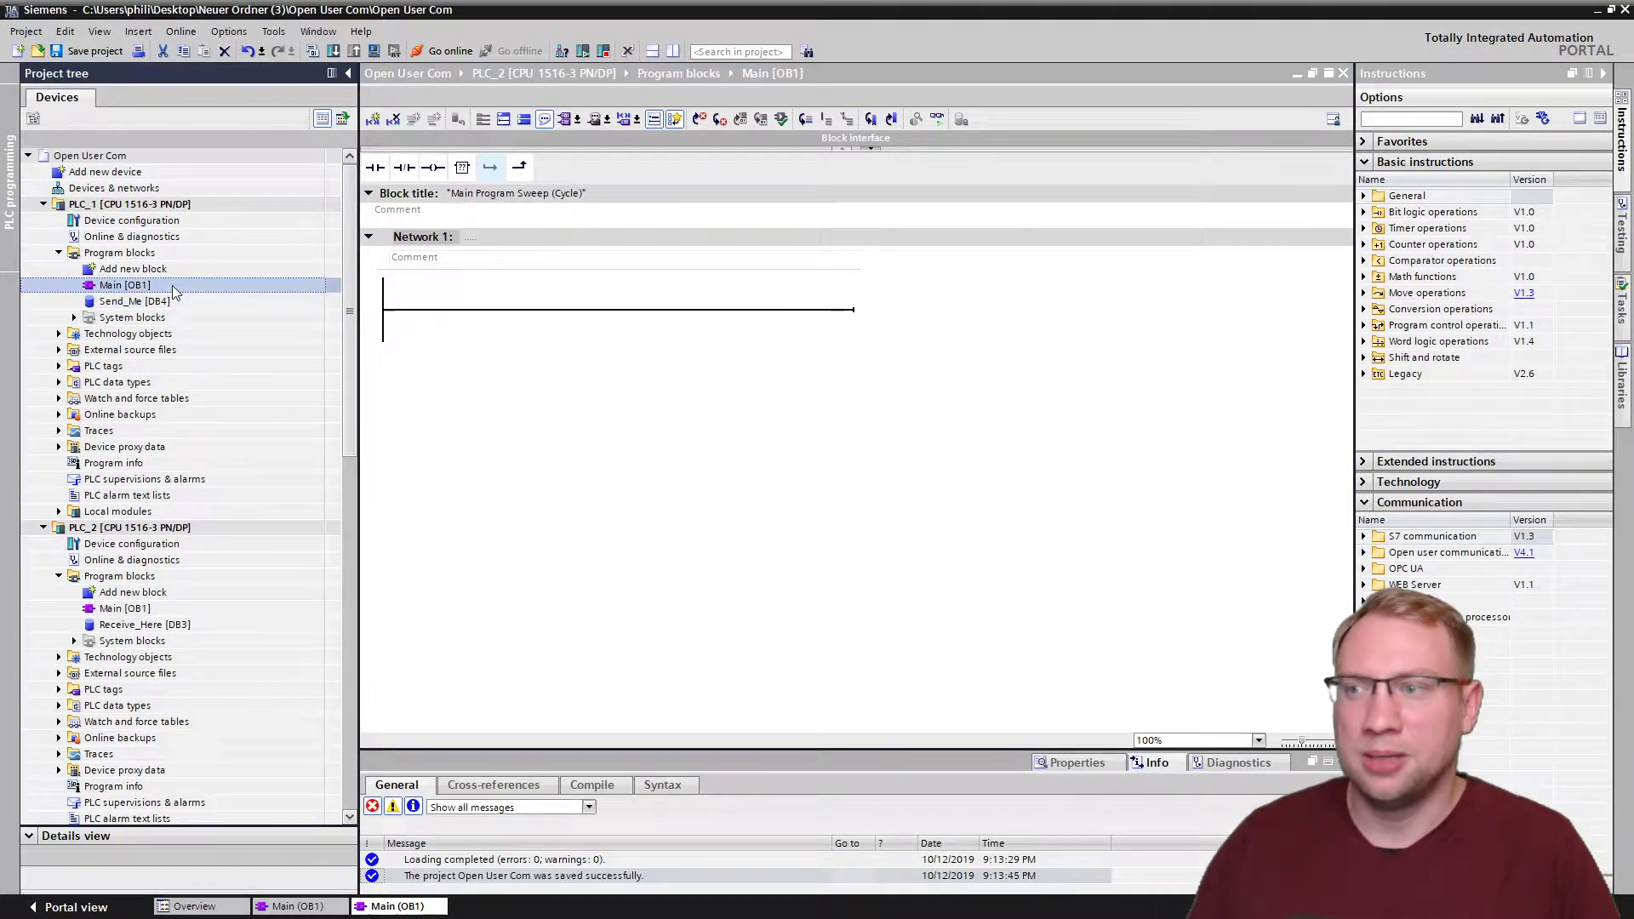
Delete PLC_1's four data blocks, from PLC_1_Connection_DB through TSEND_DB, under Program resources.
double_click(126, 286)
left_click(74, 317)
left_click(89, 334)
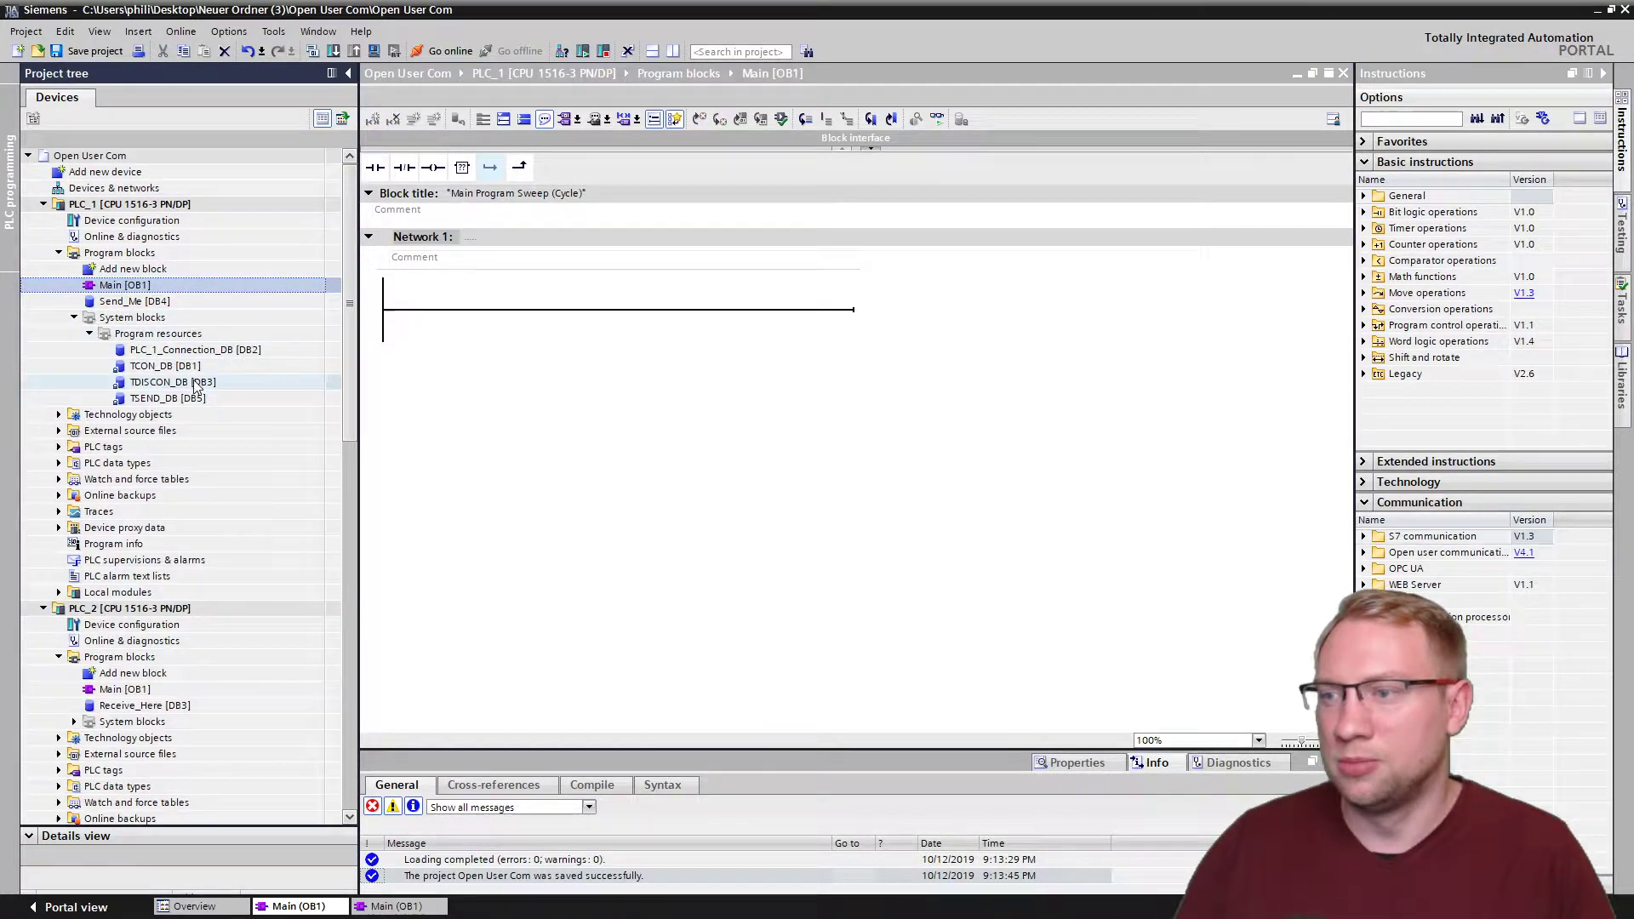
left_click(170, 350)
left_click(167, 398, "shift")
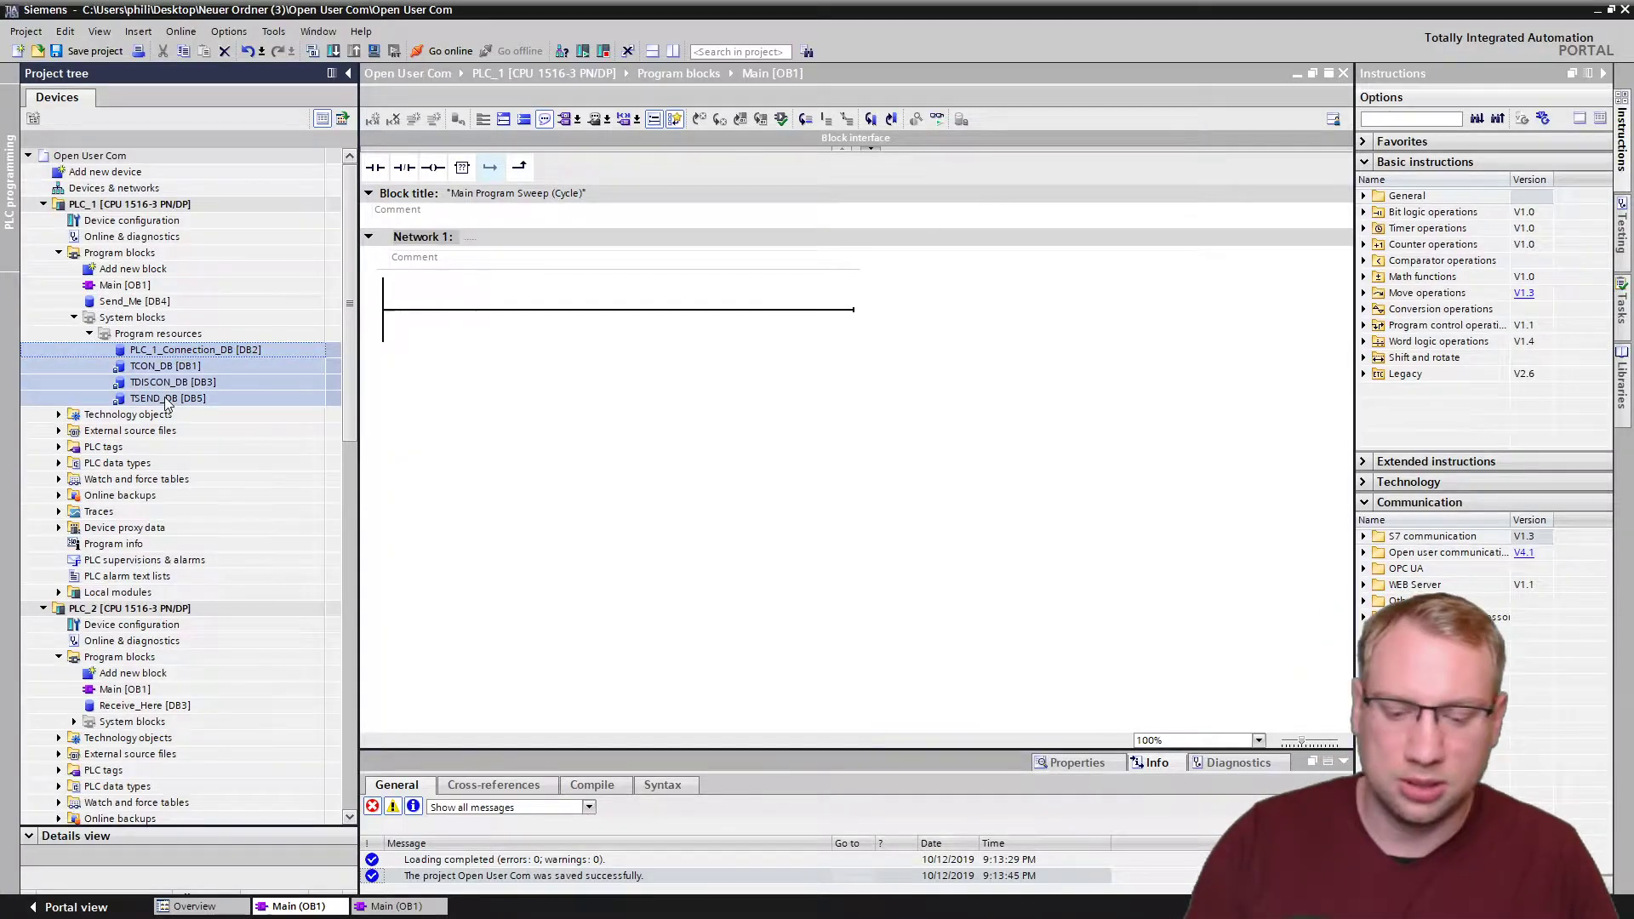
key("Delete")
left_click(843, 494)
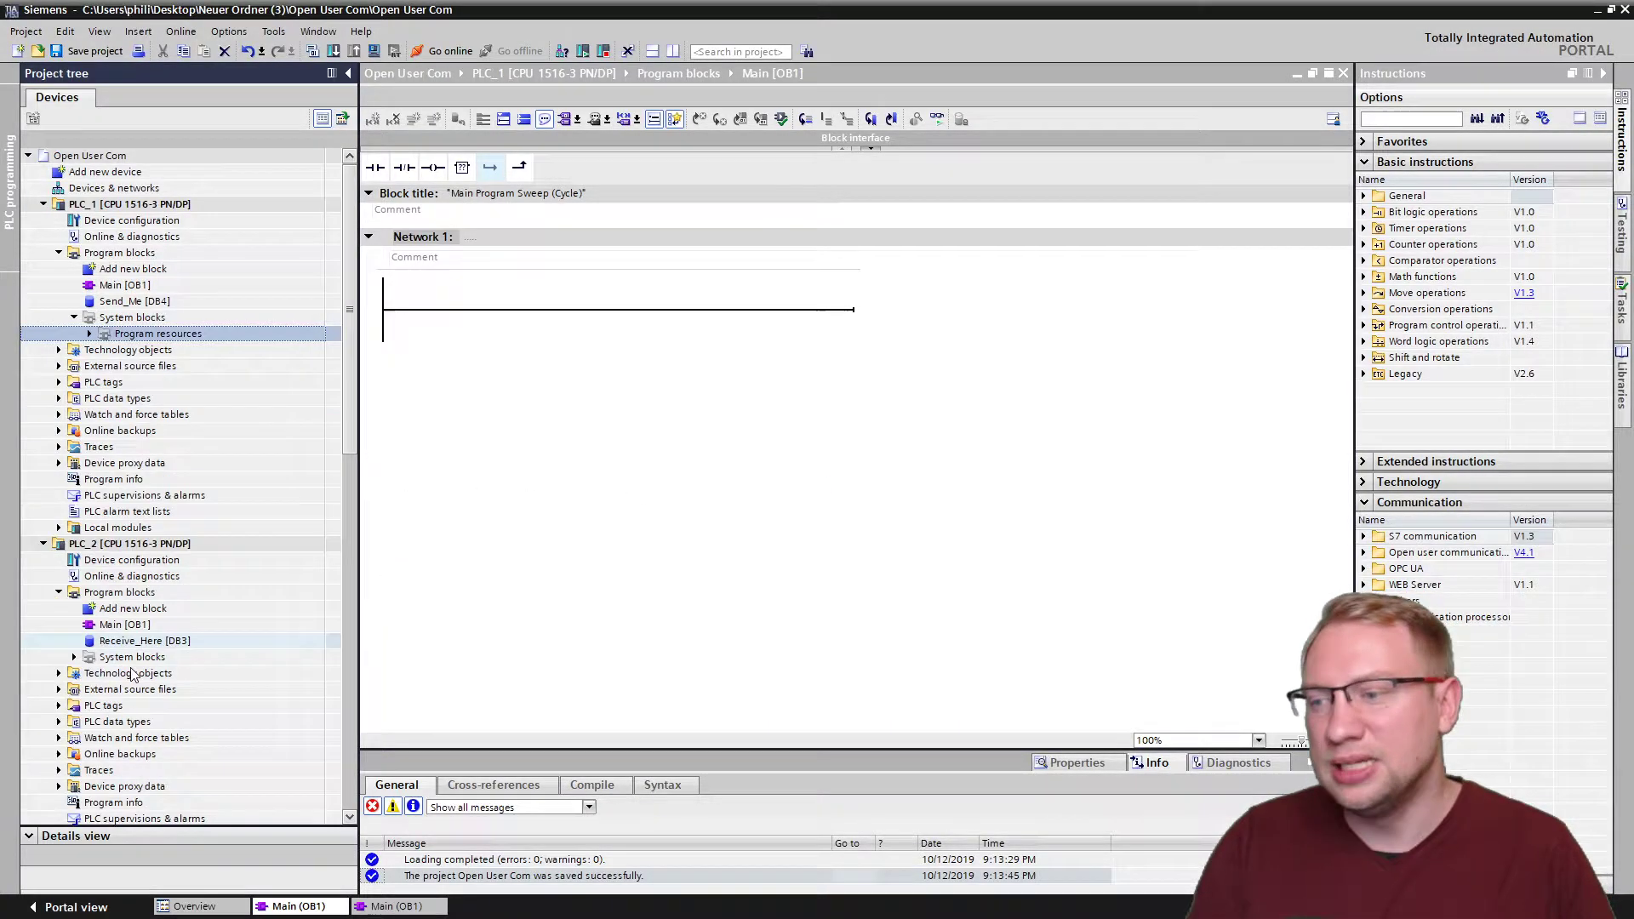
Delete PLC_2's TRCV_DB and its remaining three data blocks, then open Receive_Here [DB3].
left_click(74, 657)
left_click(89, 674)
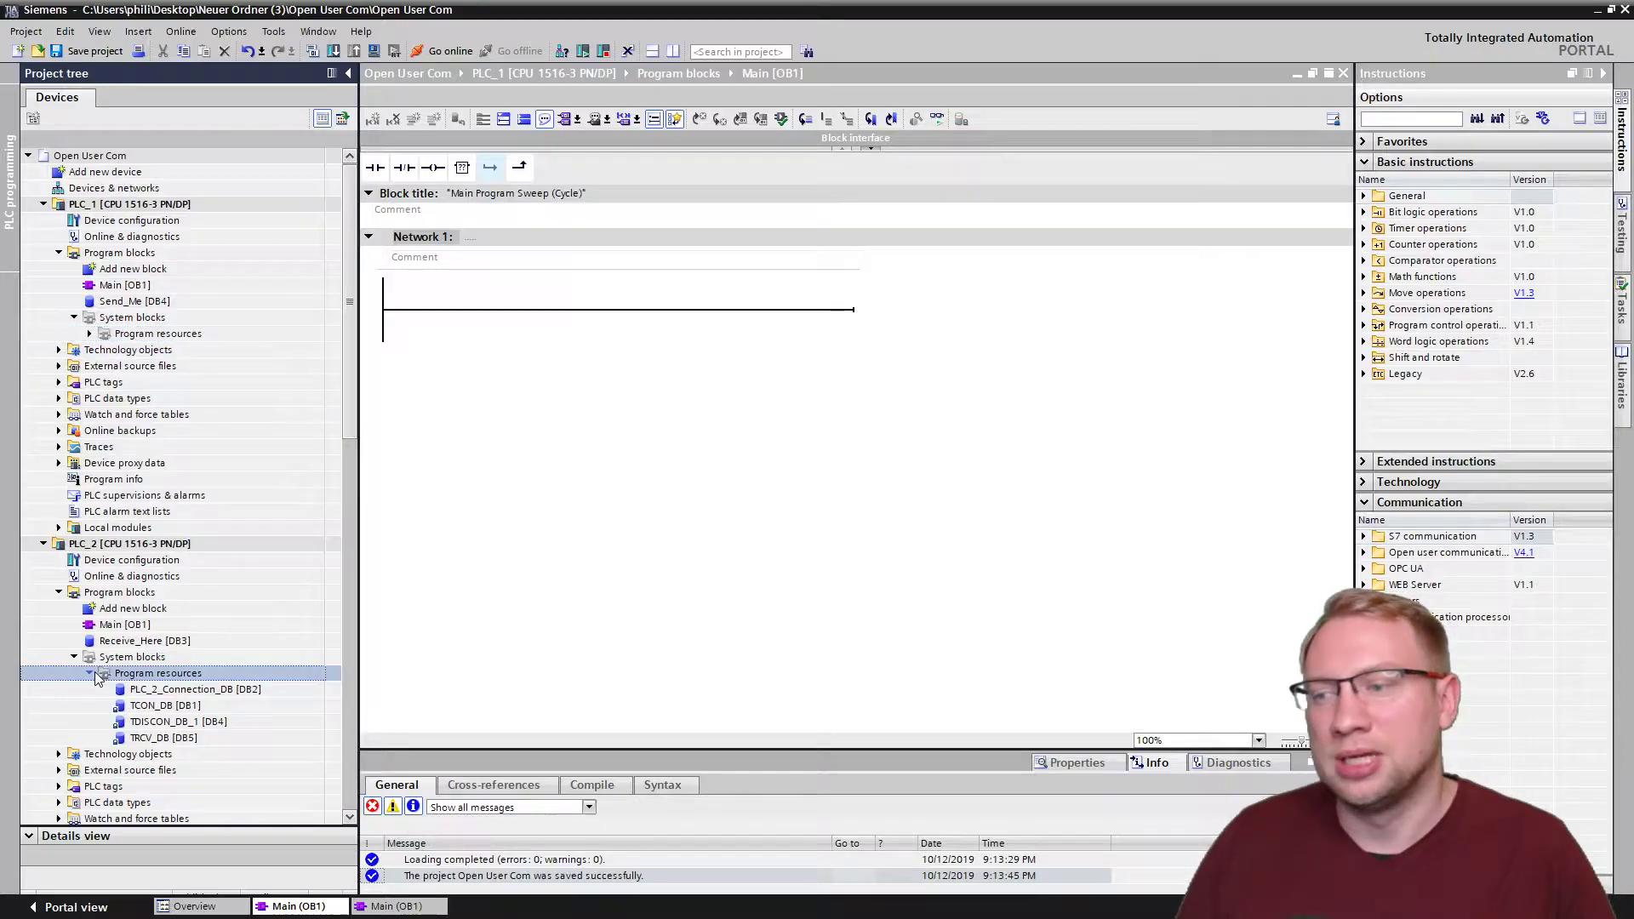
left_click(136, 690)
left_click(156, 739)
key("Delete")
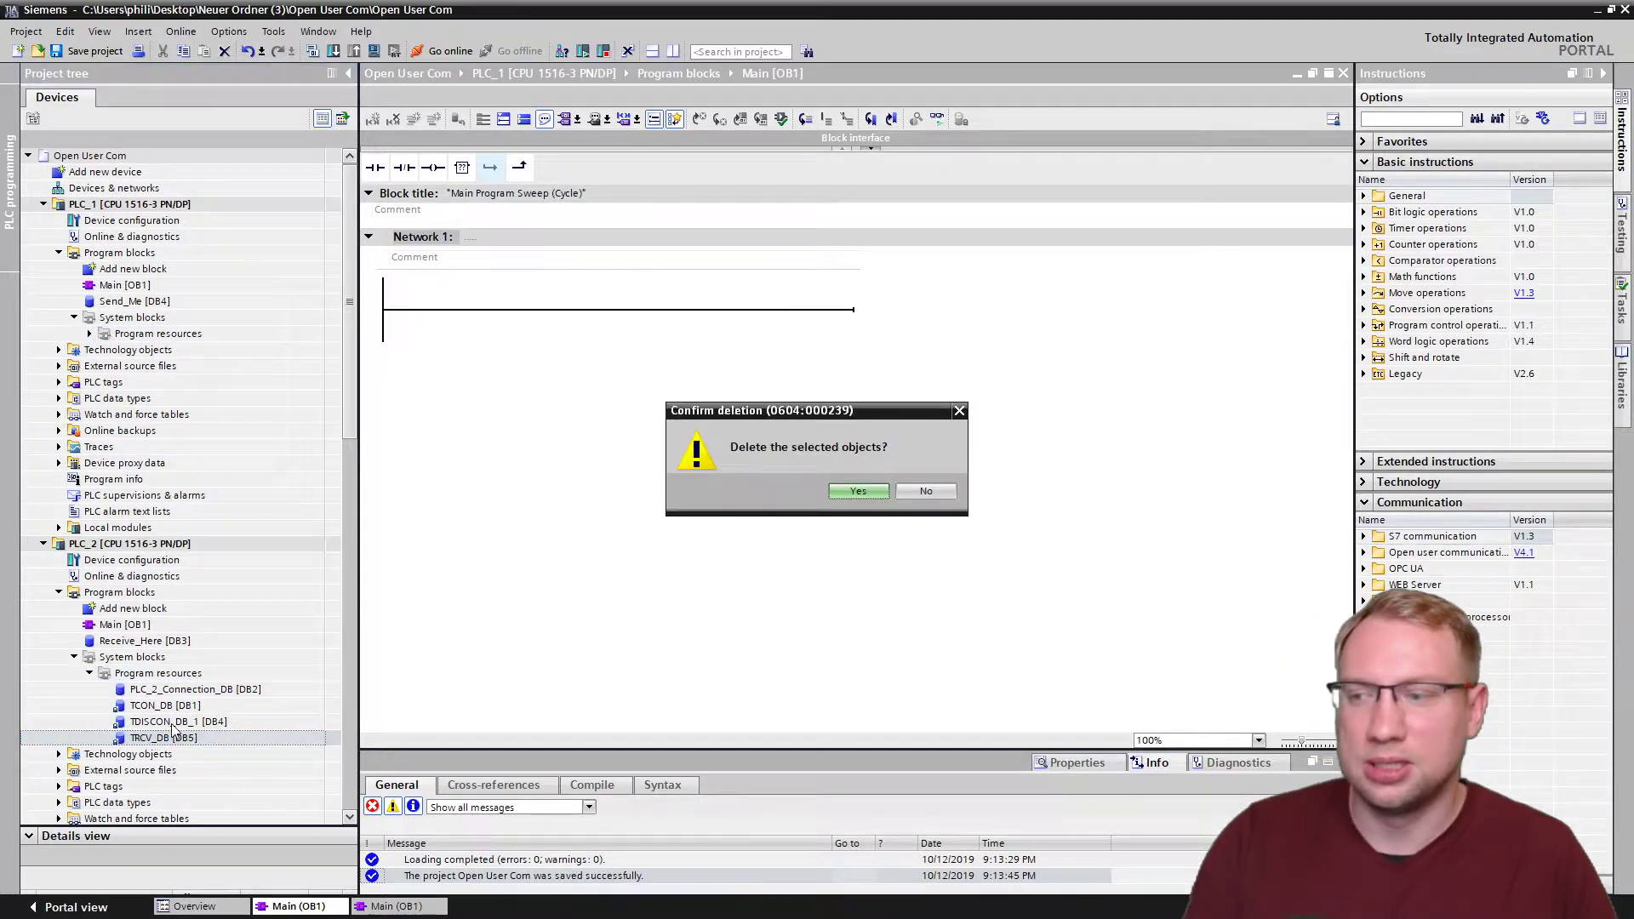
key("Return")
left_click(181, 689, "shift")
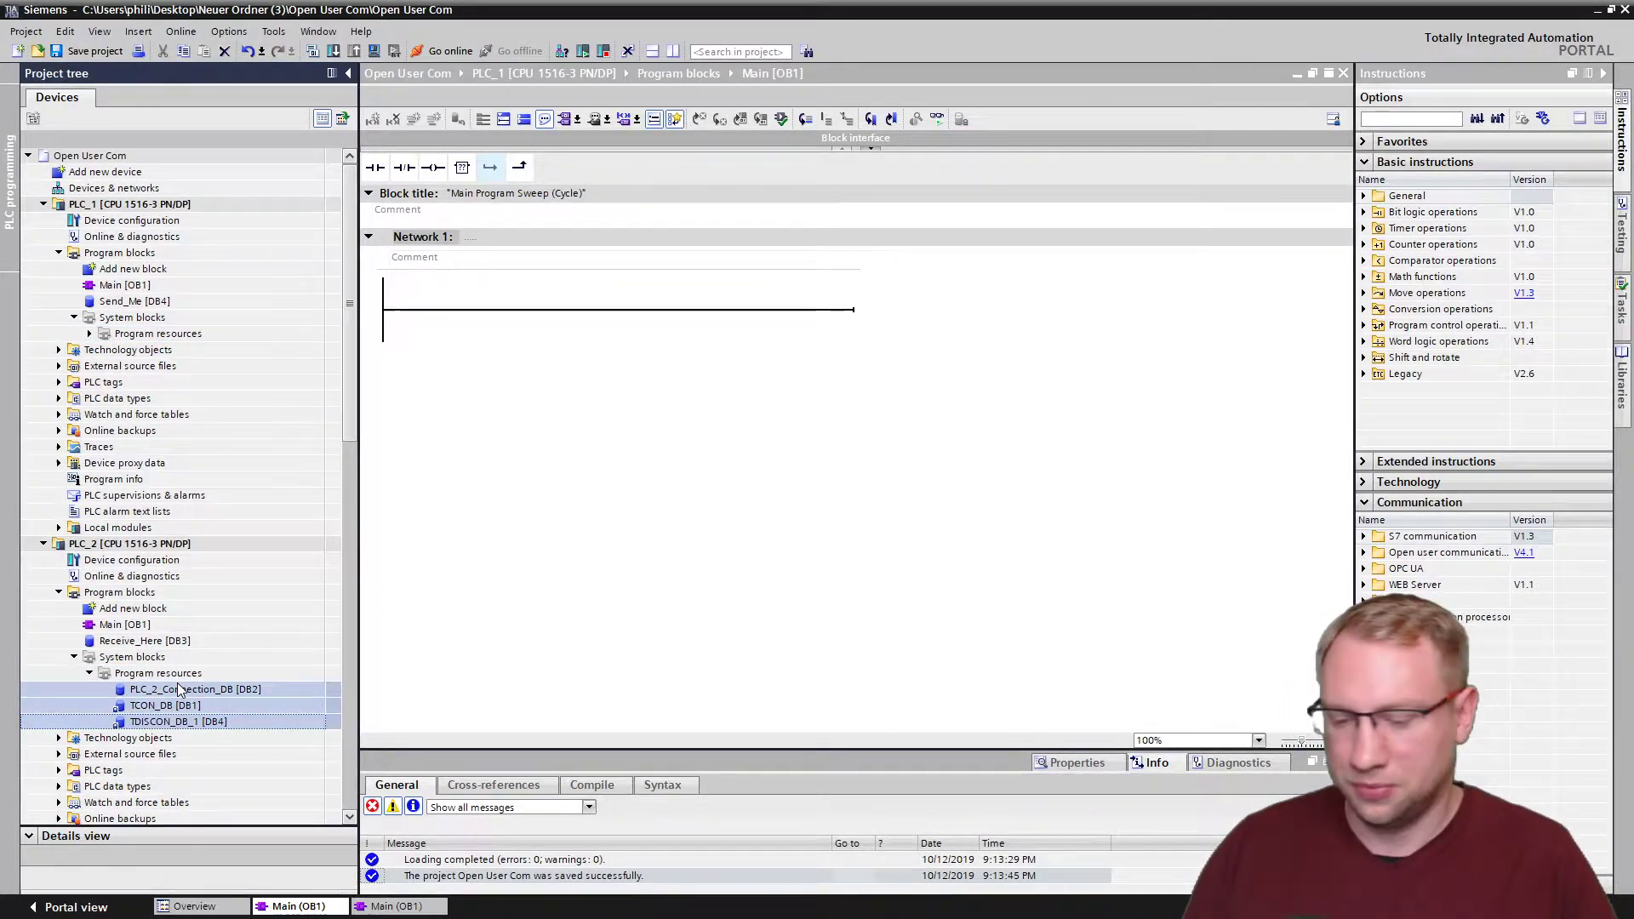
key("Delete")
key("Return")
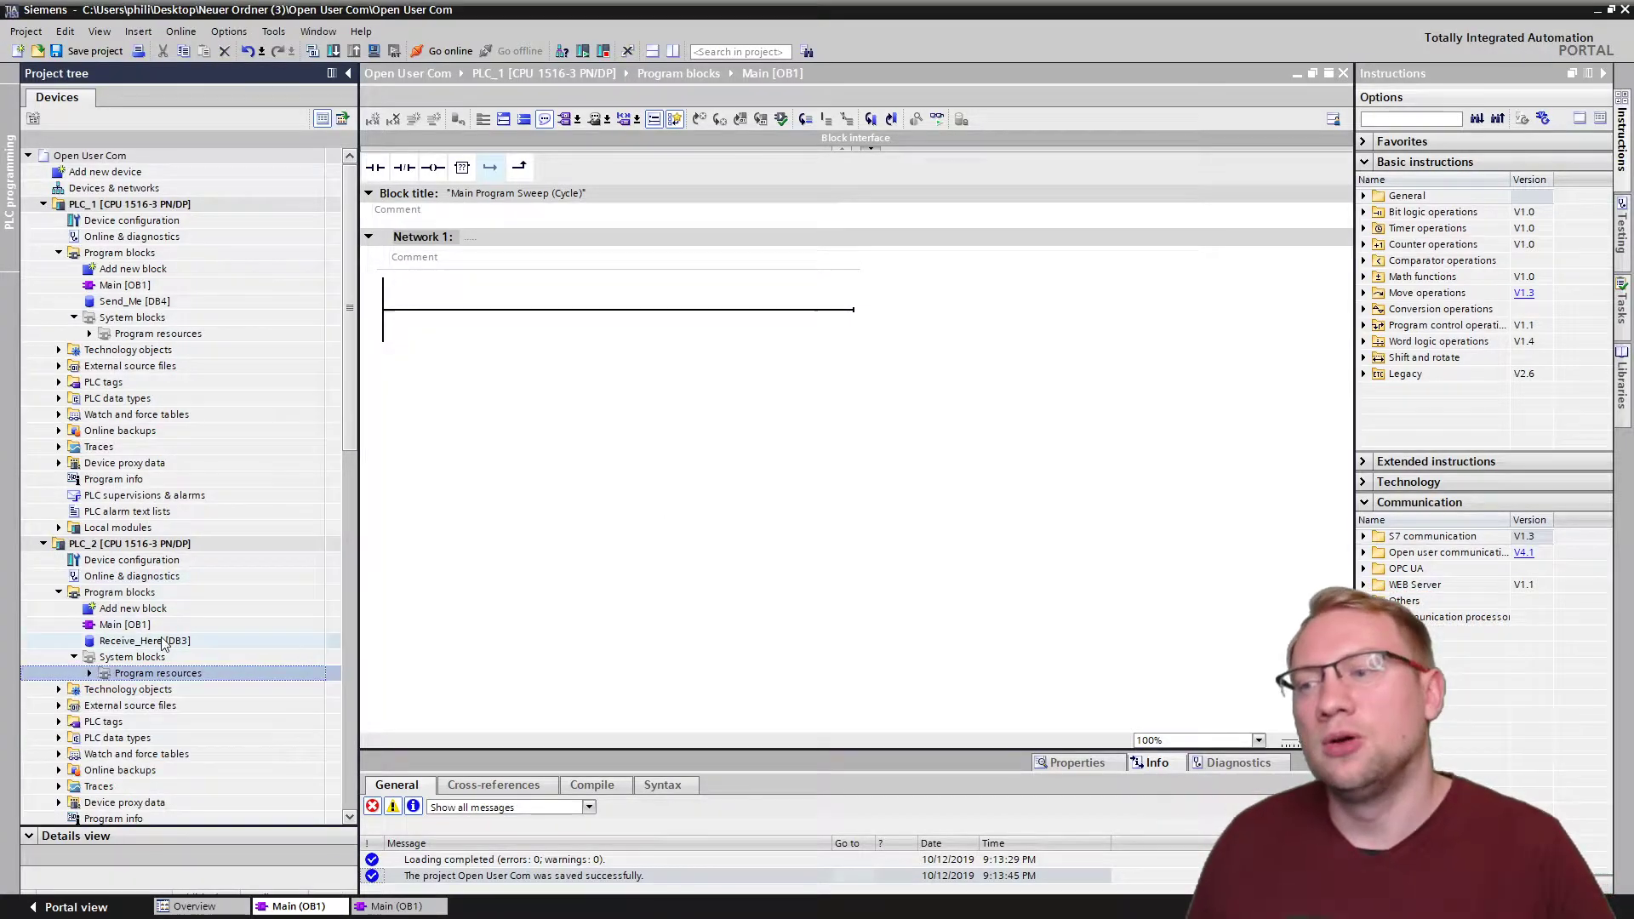
double_click(144, 643)
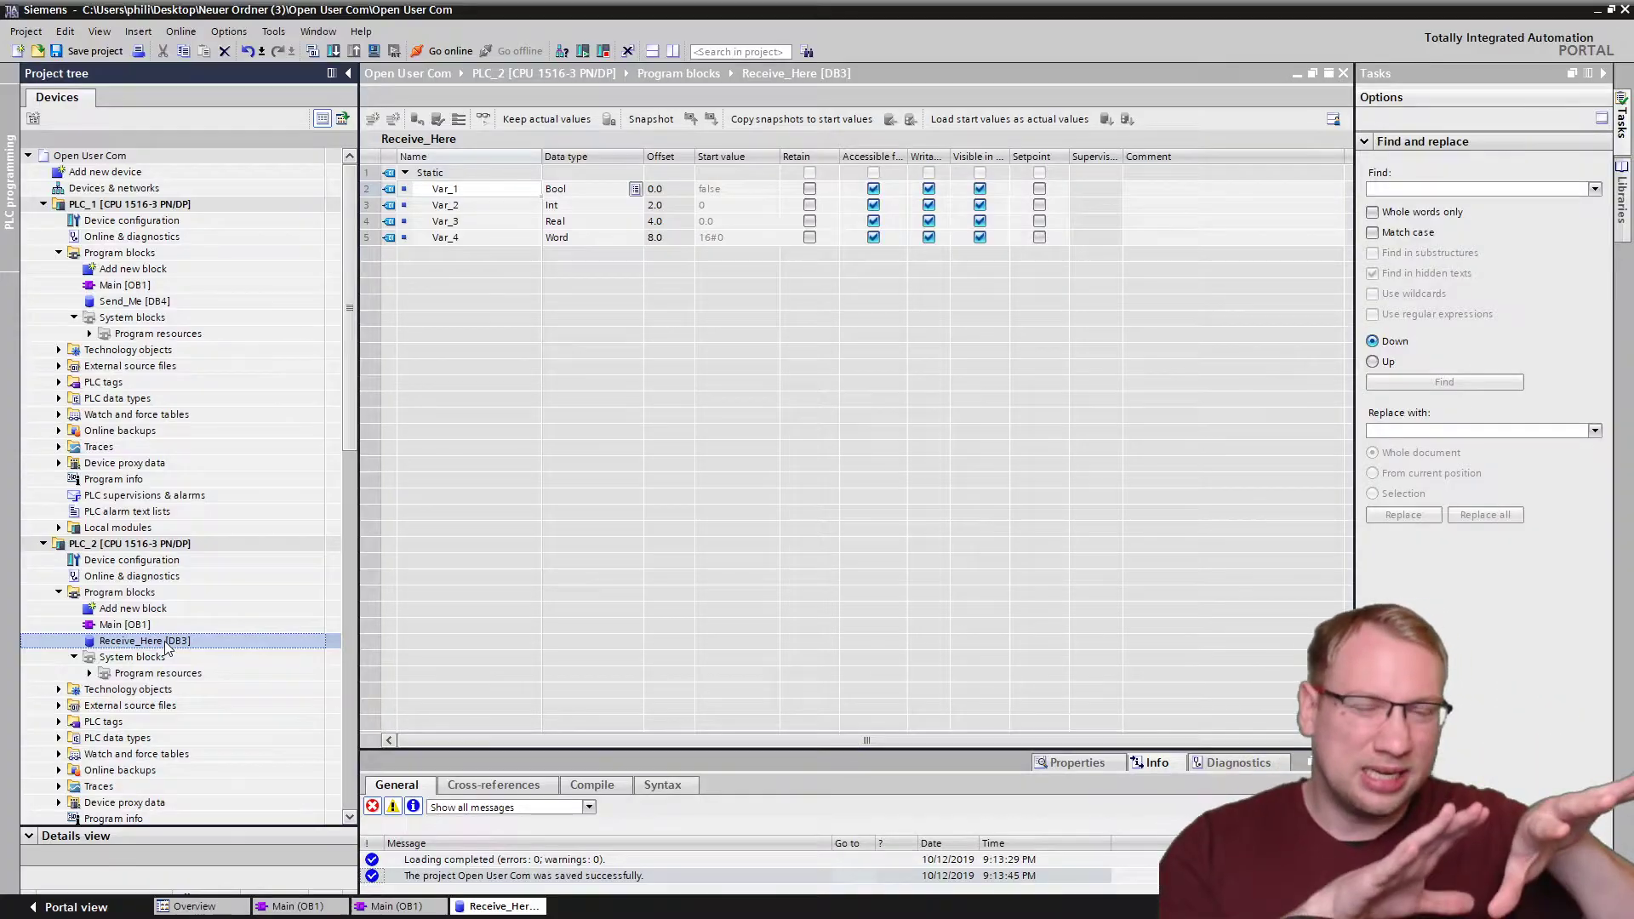
Compare Send_Me's Var_1 (Bool) to Var_4 (Word) with Receive_Here [DB3], then select Receive_Here's Var_4 row.
double_click(134, 303)
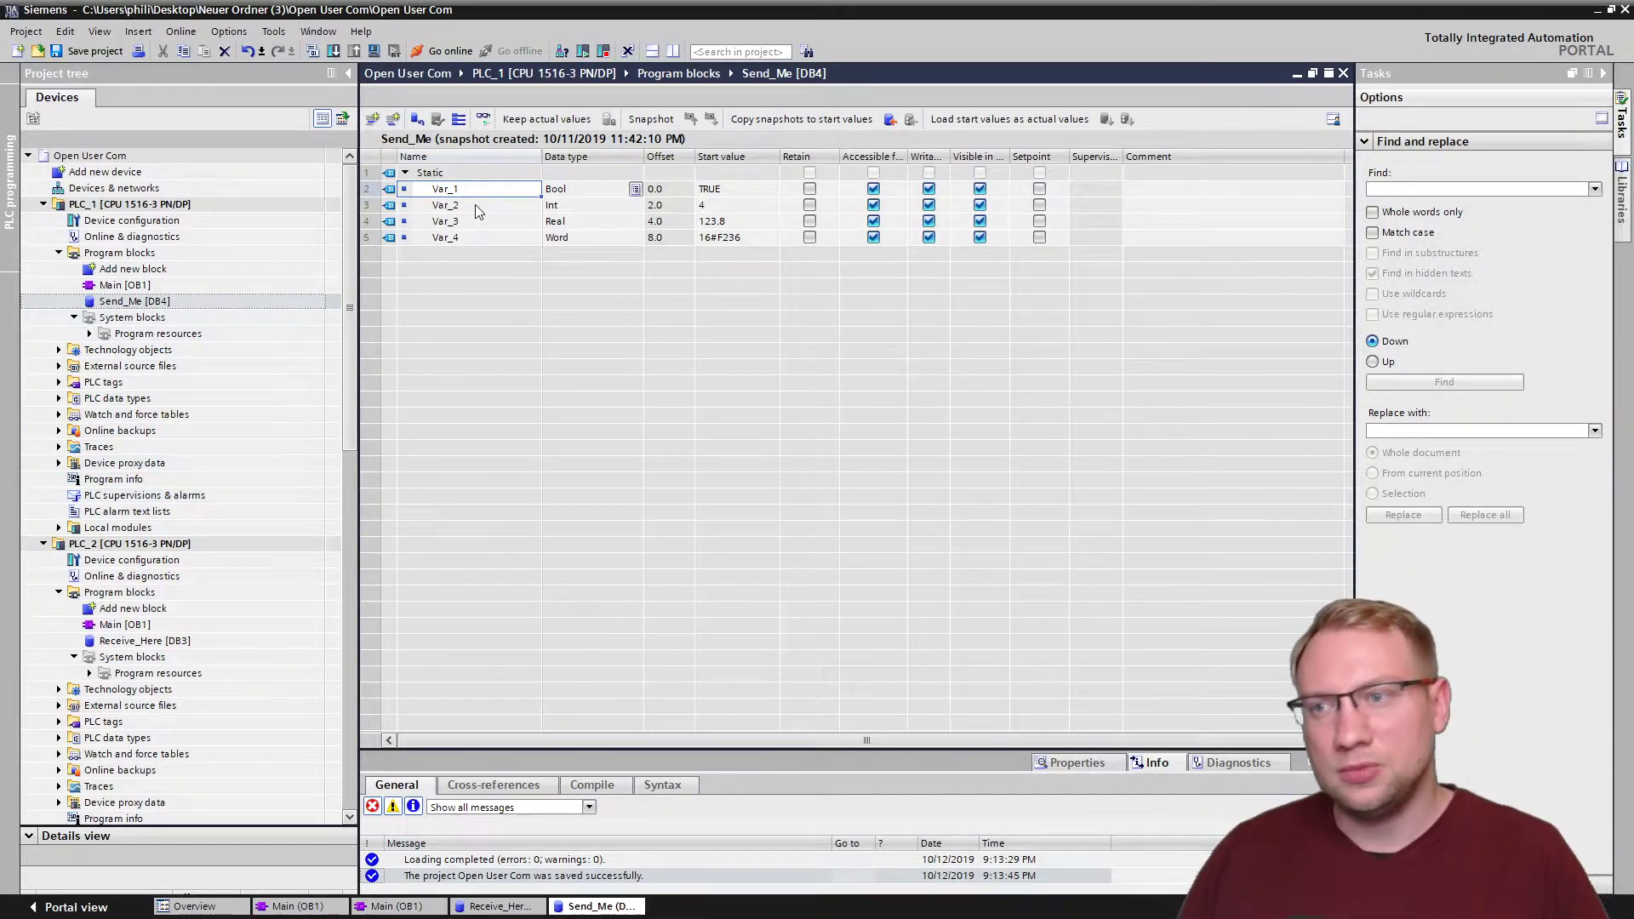
double_click(141, 640)
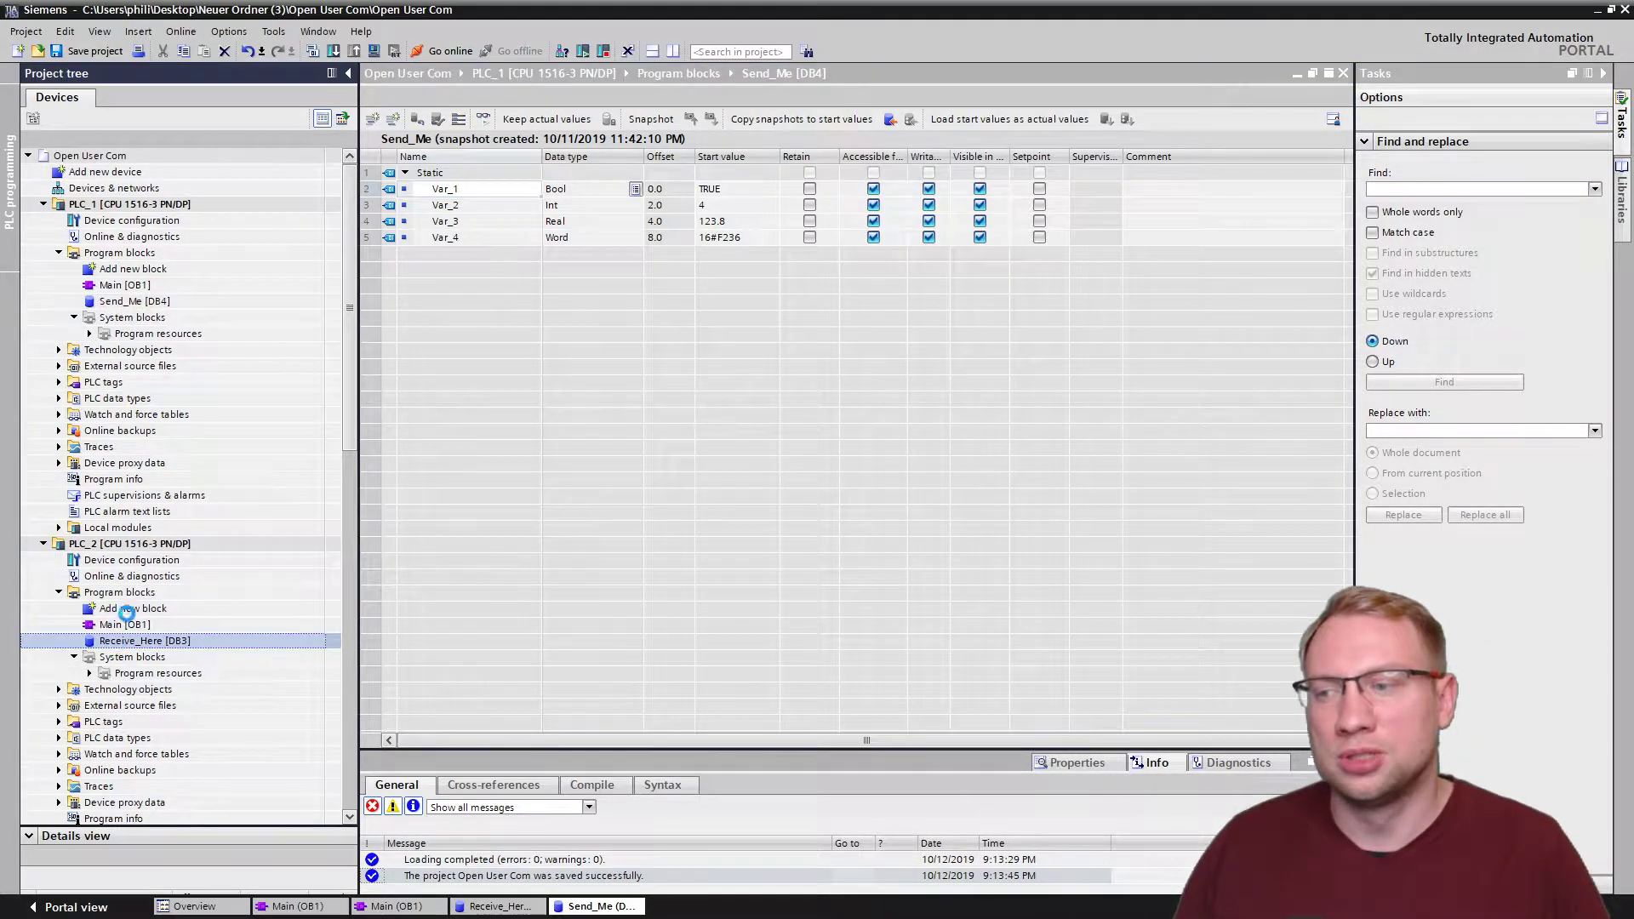
double_click(136, 302)
left_click(573, 190)
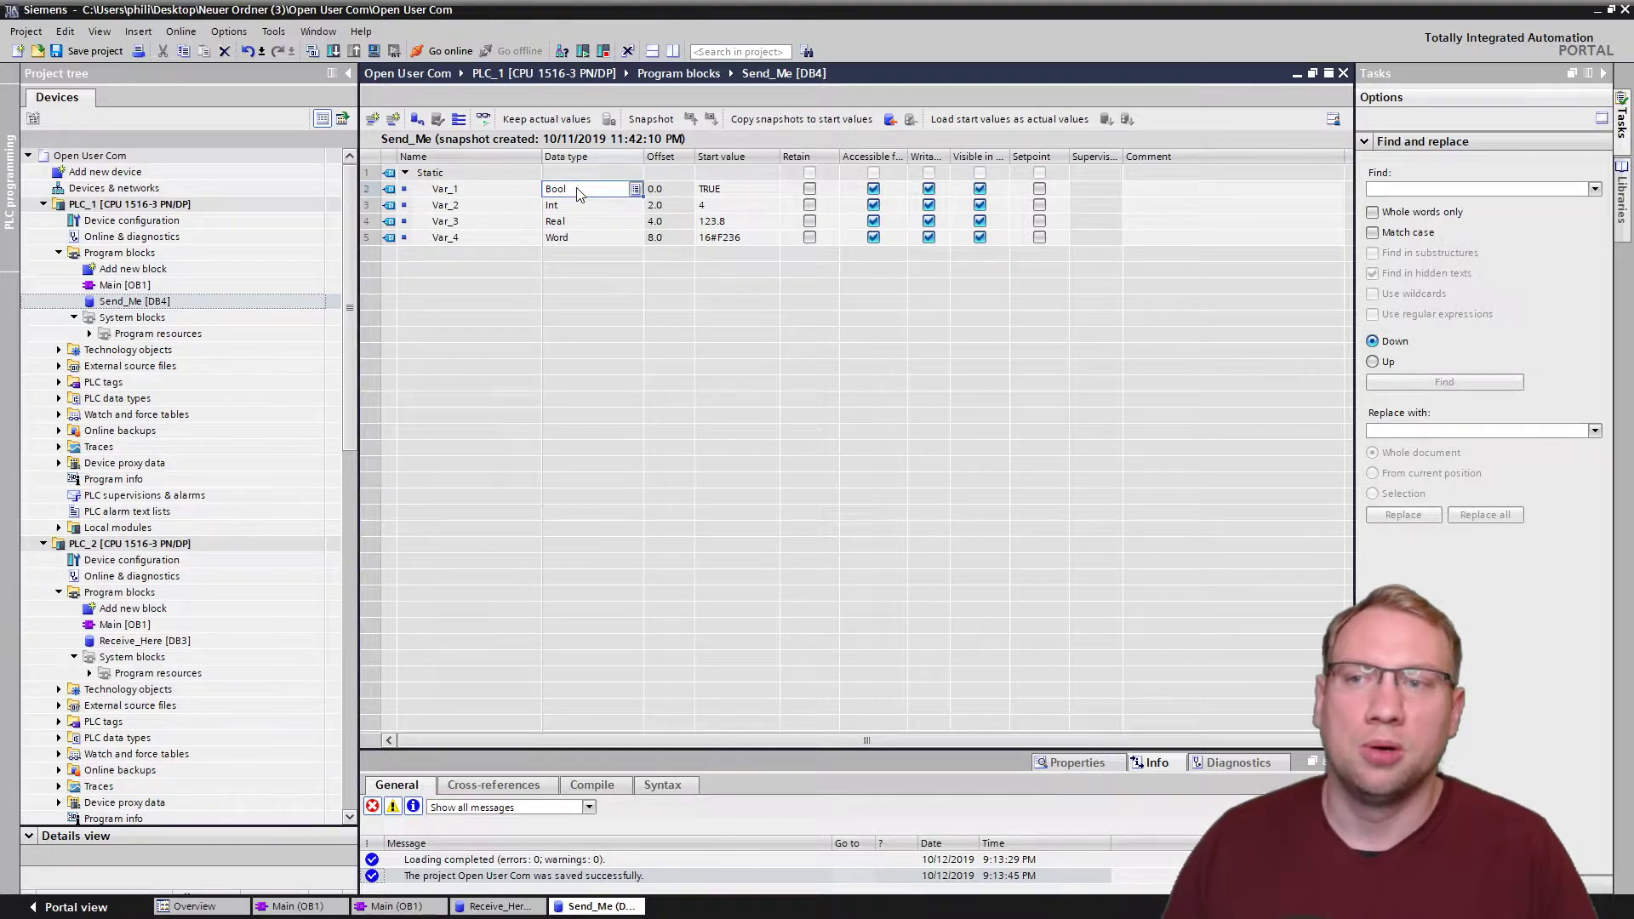
left_click(570, 238)
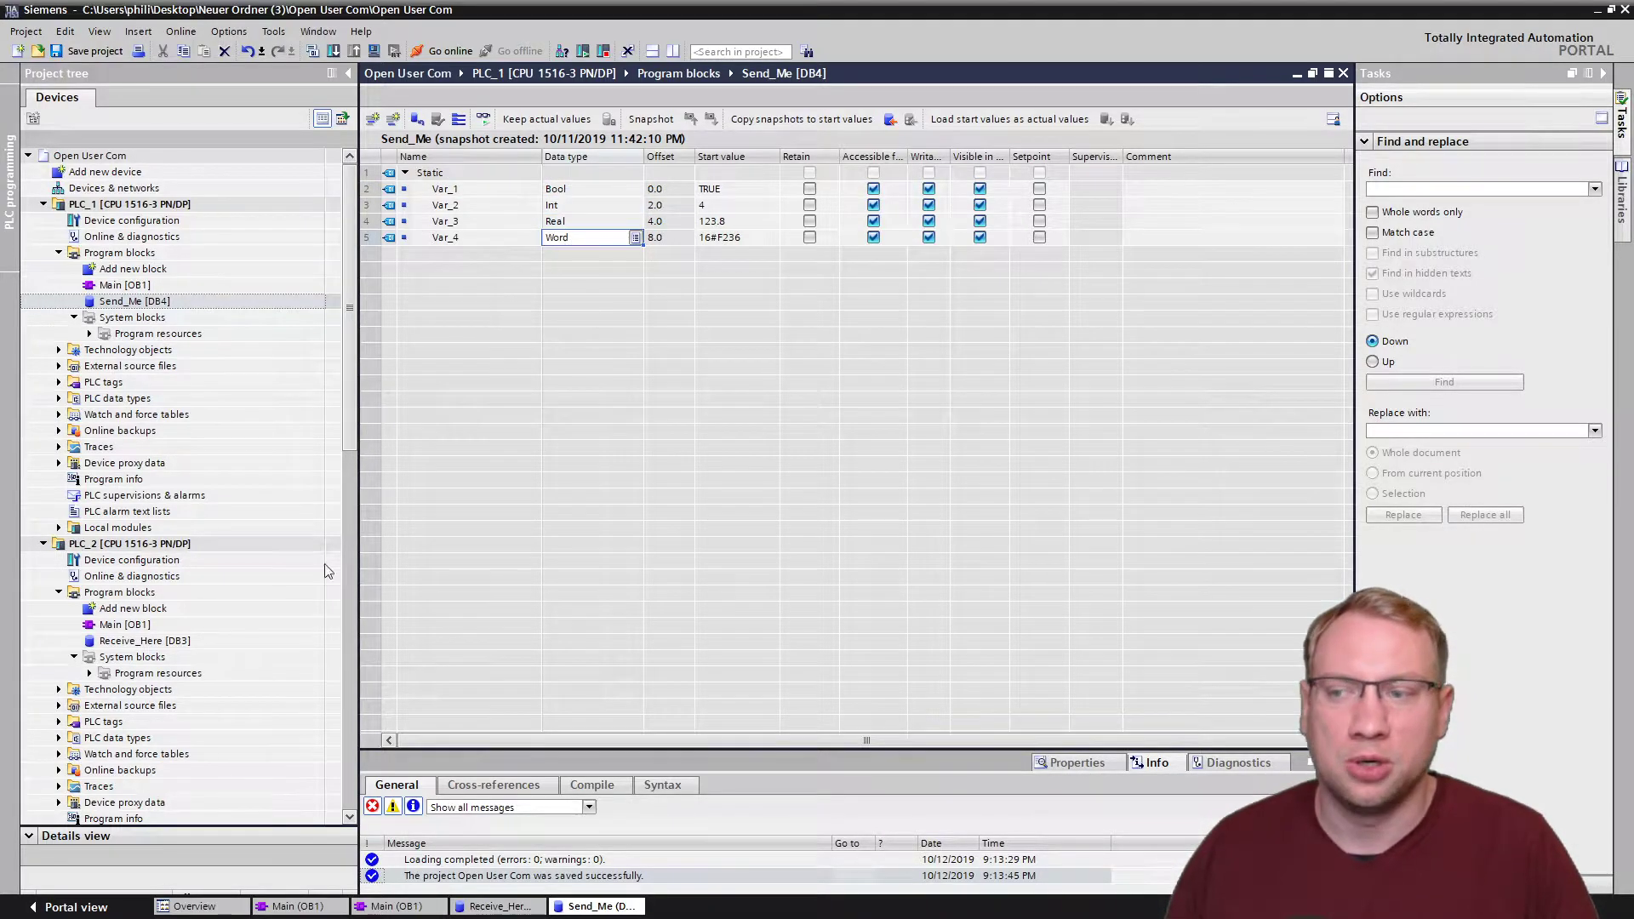
left_click(185, 641)
double_click(185, 640)
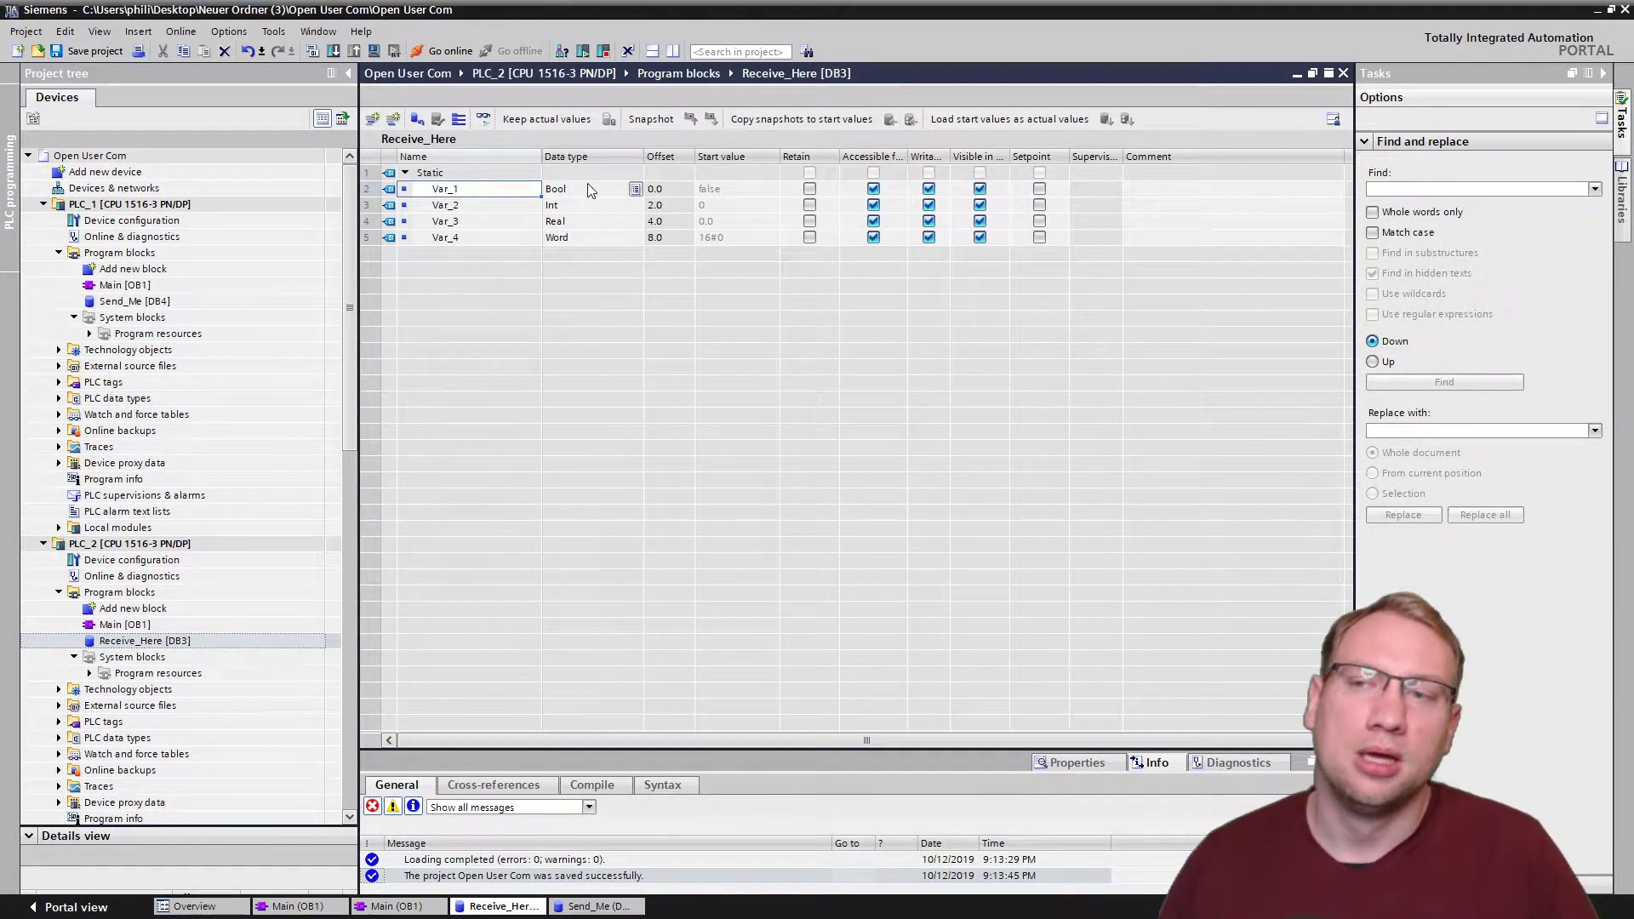
left_click(375, 238)
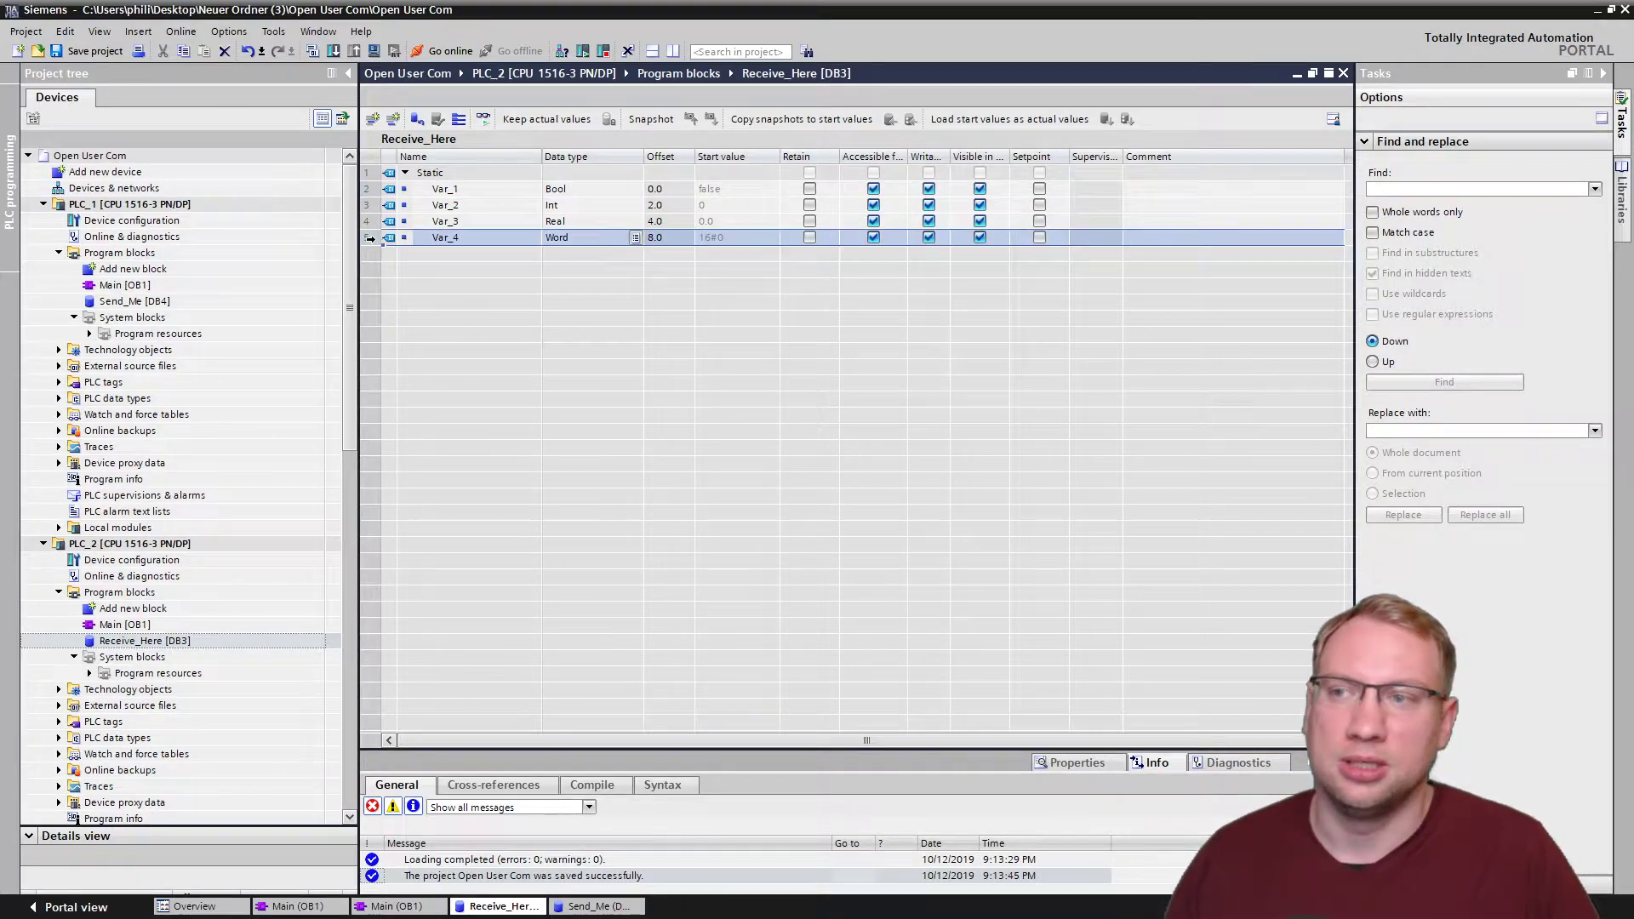
Add a new variable Var_5 below Var_4 in Receive_Here.
left_click(391, 121)
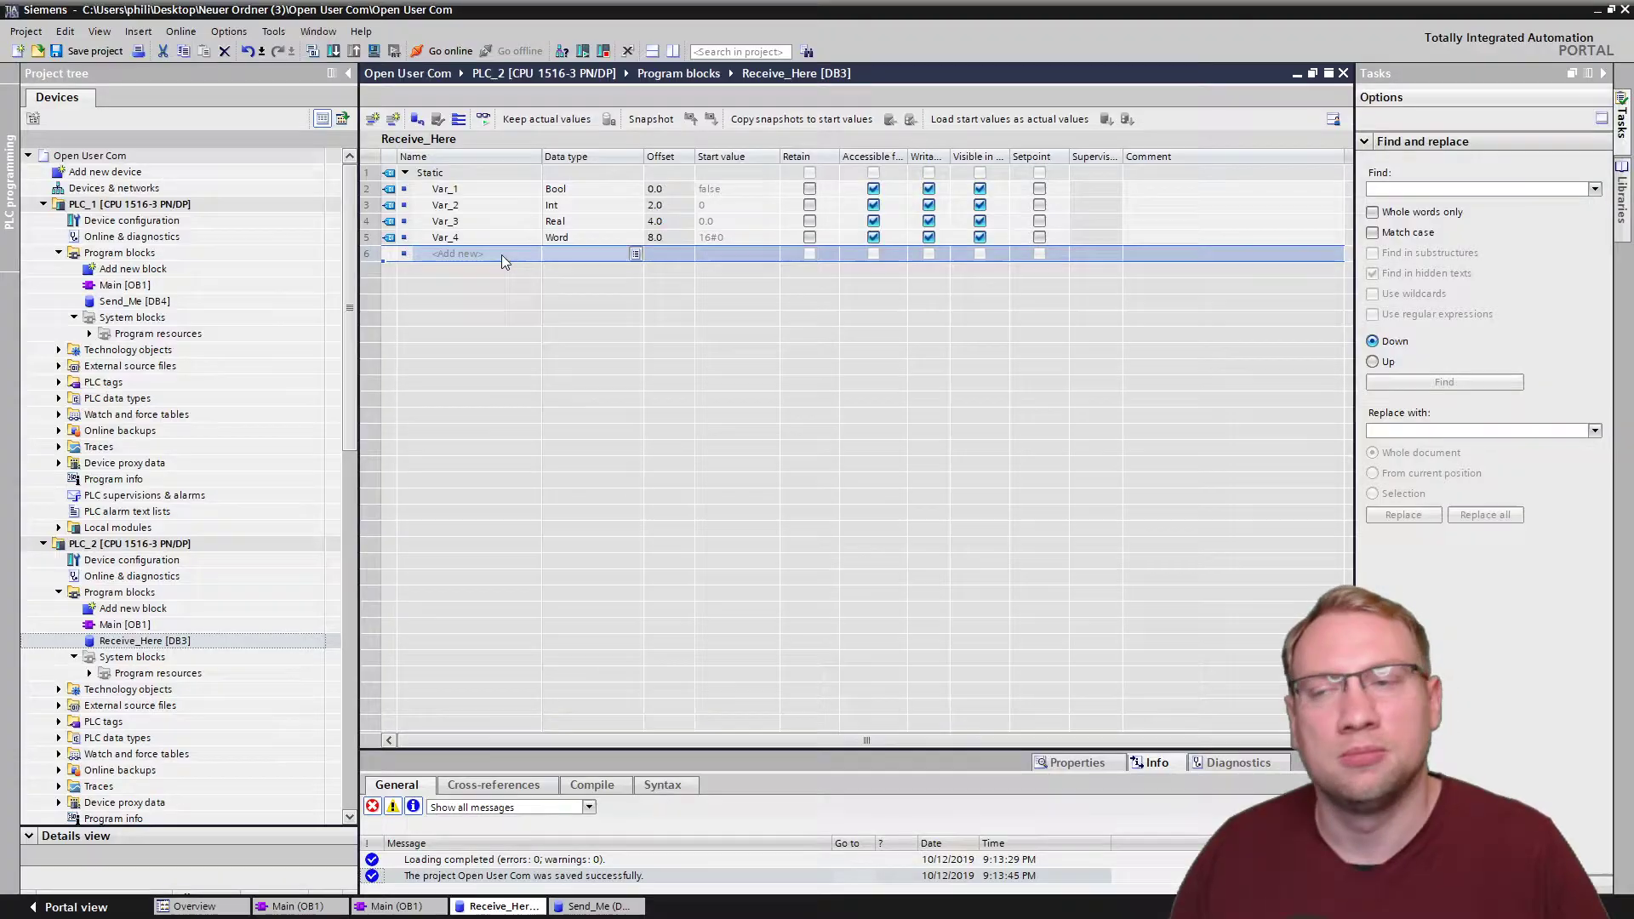
left_click(436, 254)
type("Var")
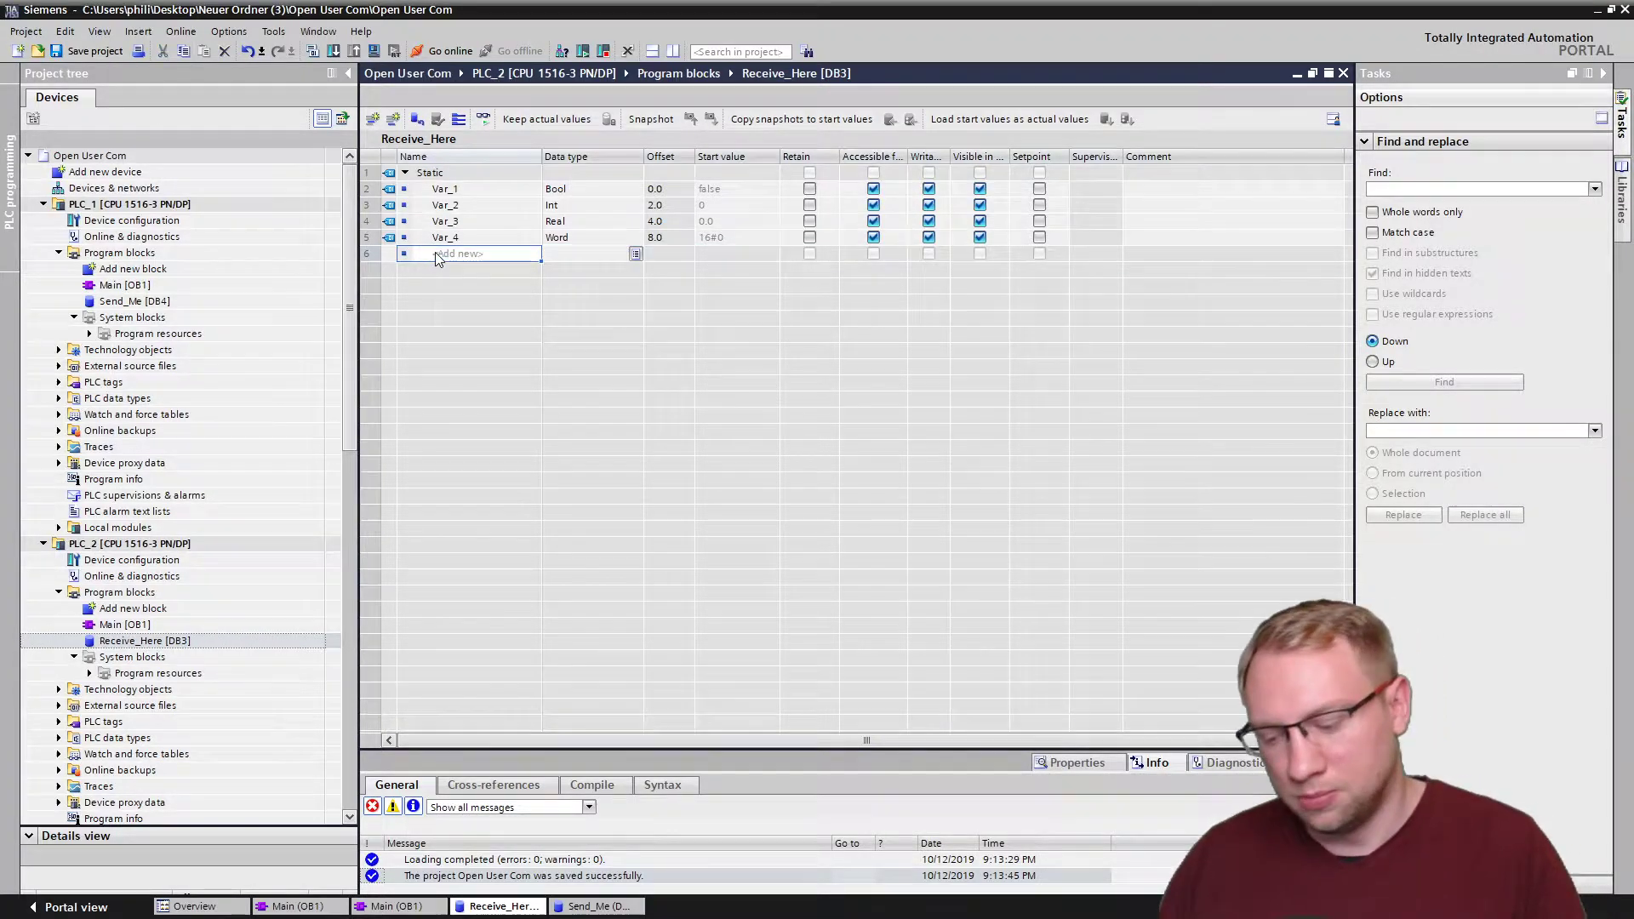
key("Tab")
key("Tab")
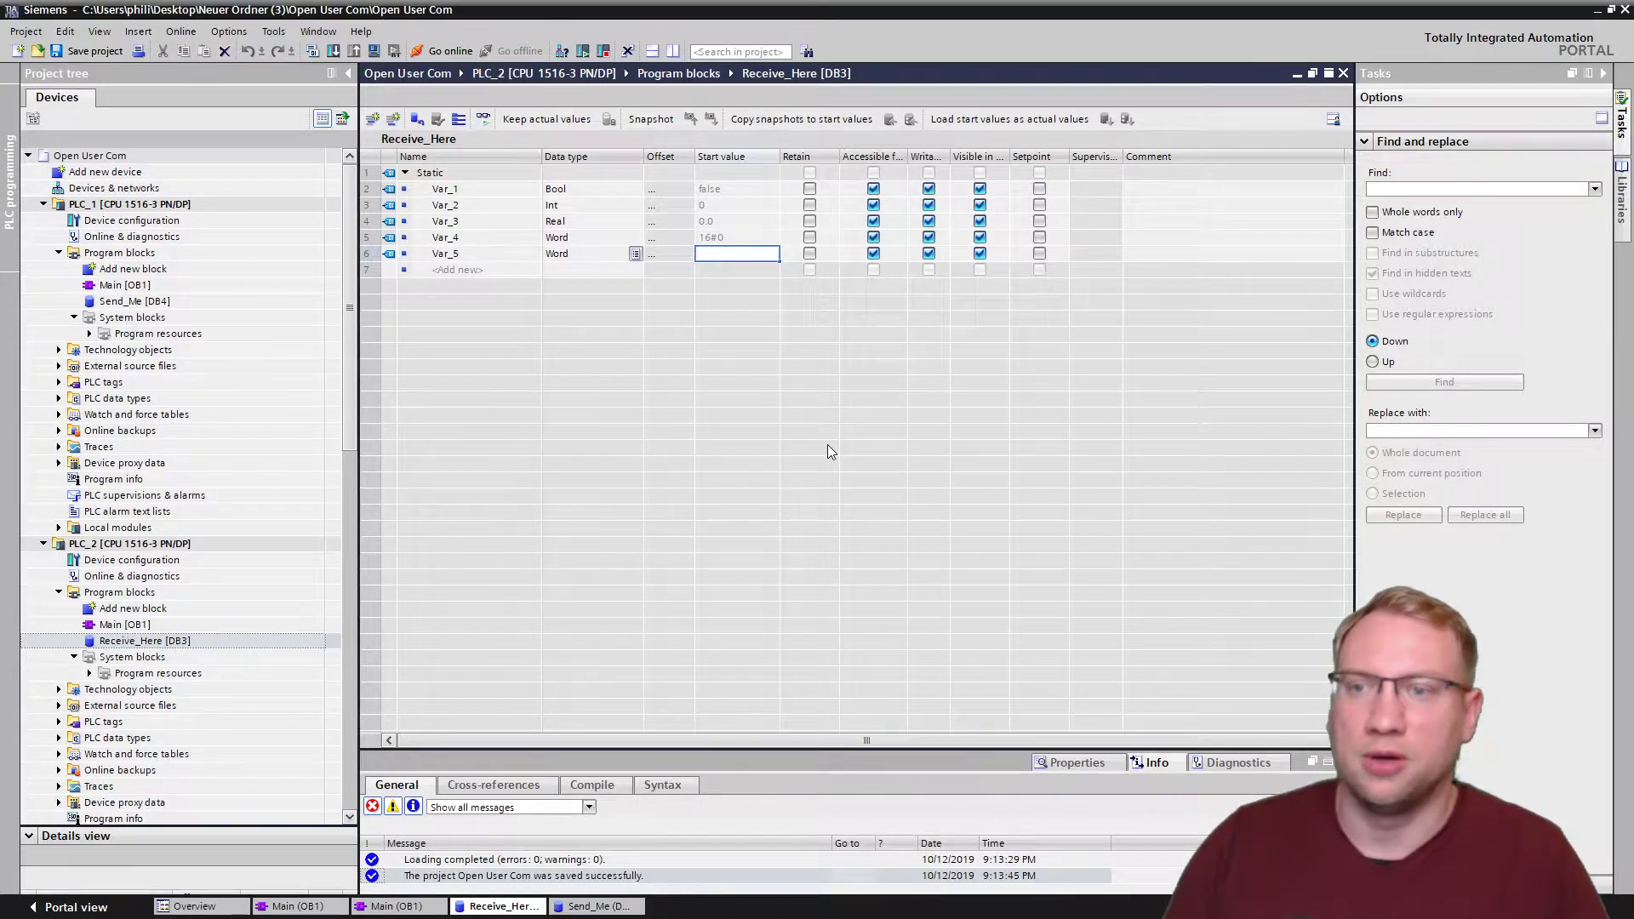
Add a Var_5 row below Var_4 in Send_Me and save the project.
double_click(145, 302)
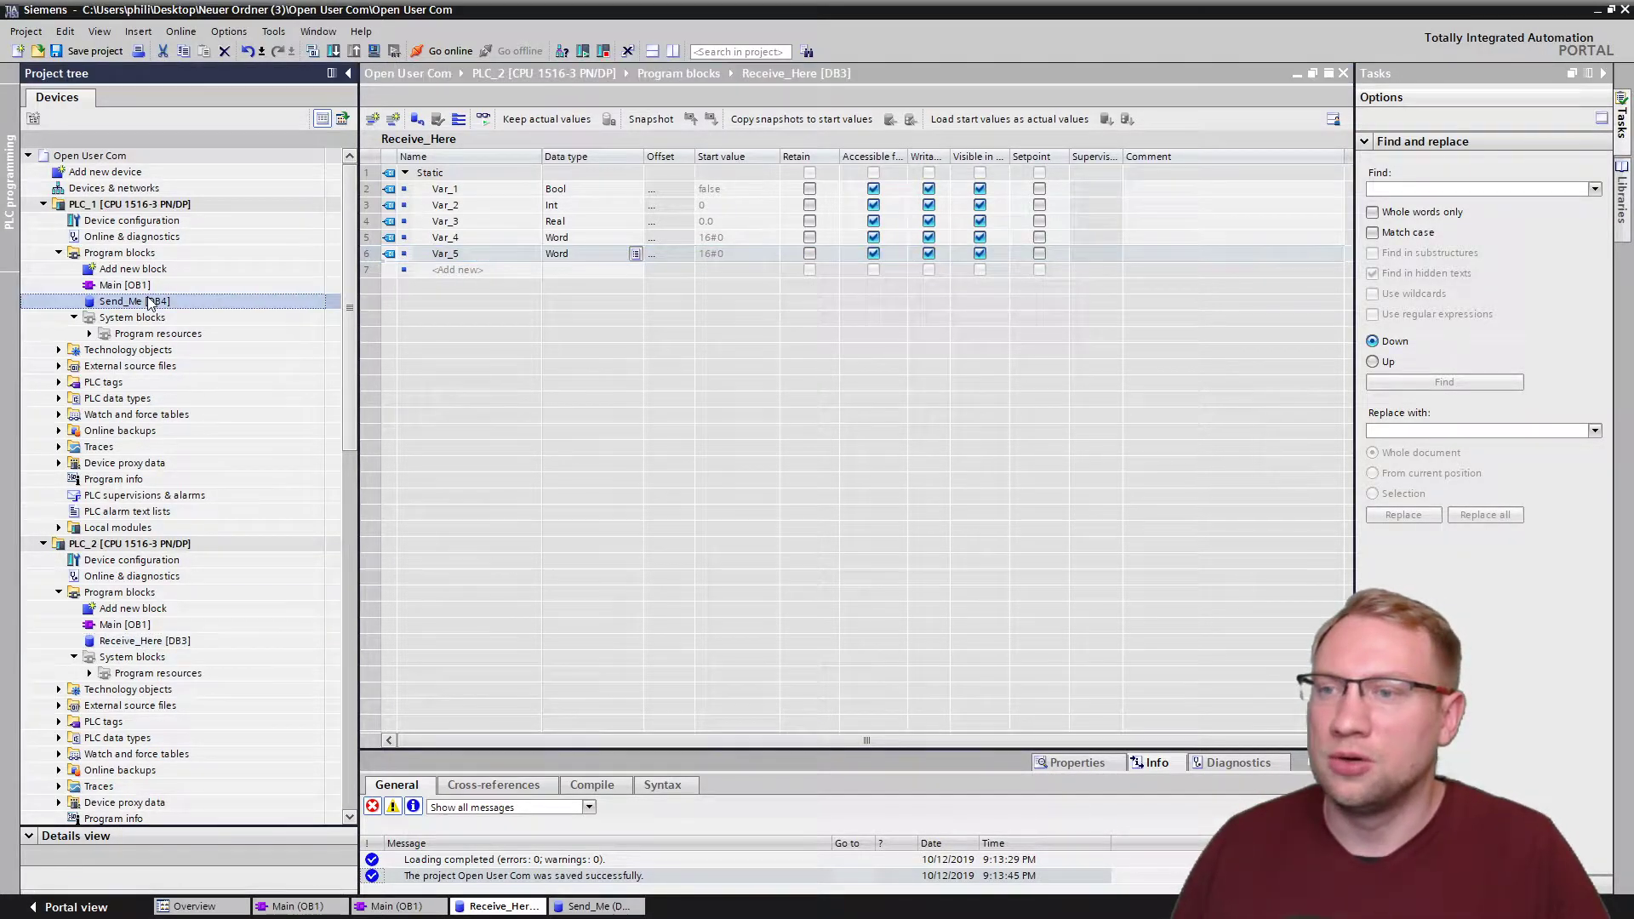
left_click(477, 253)
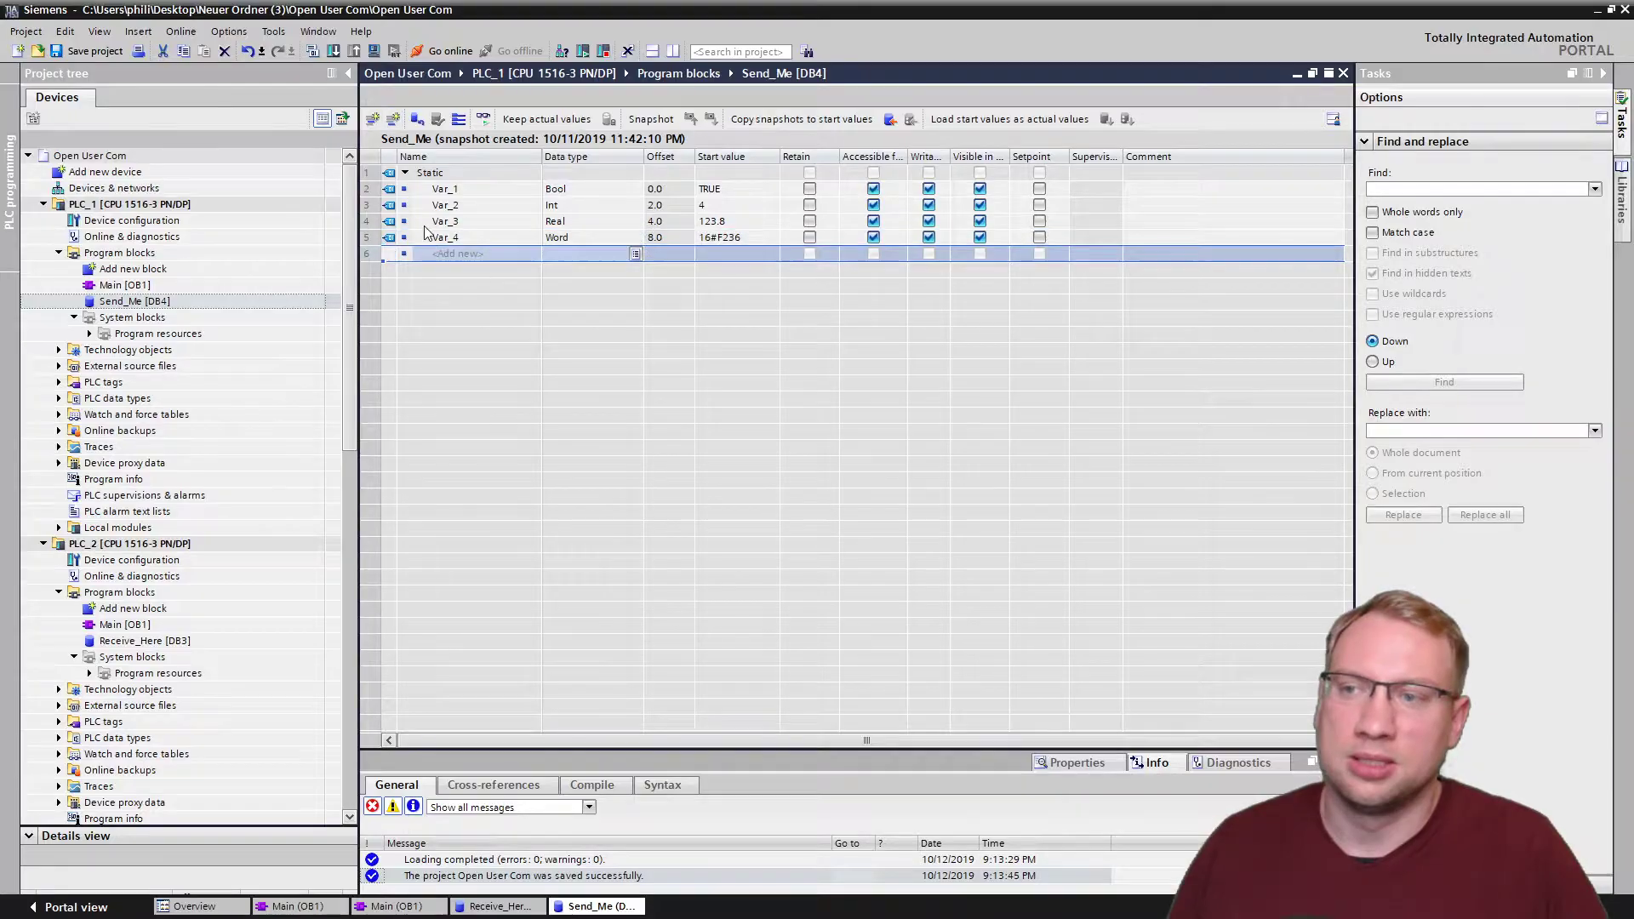
type("Var")
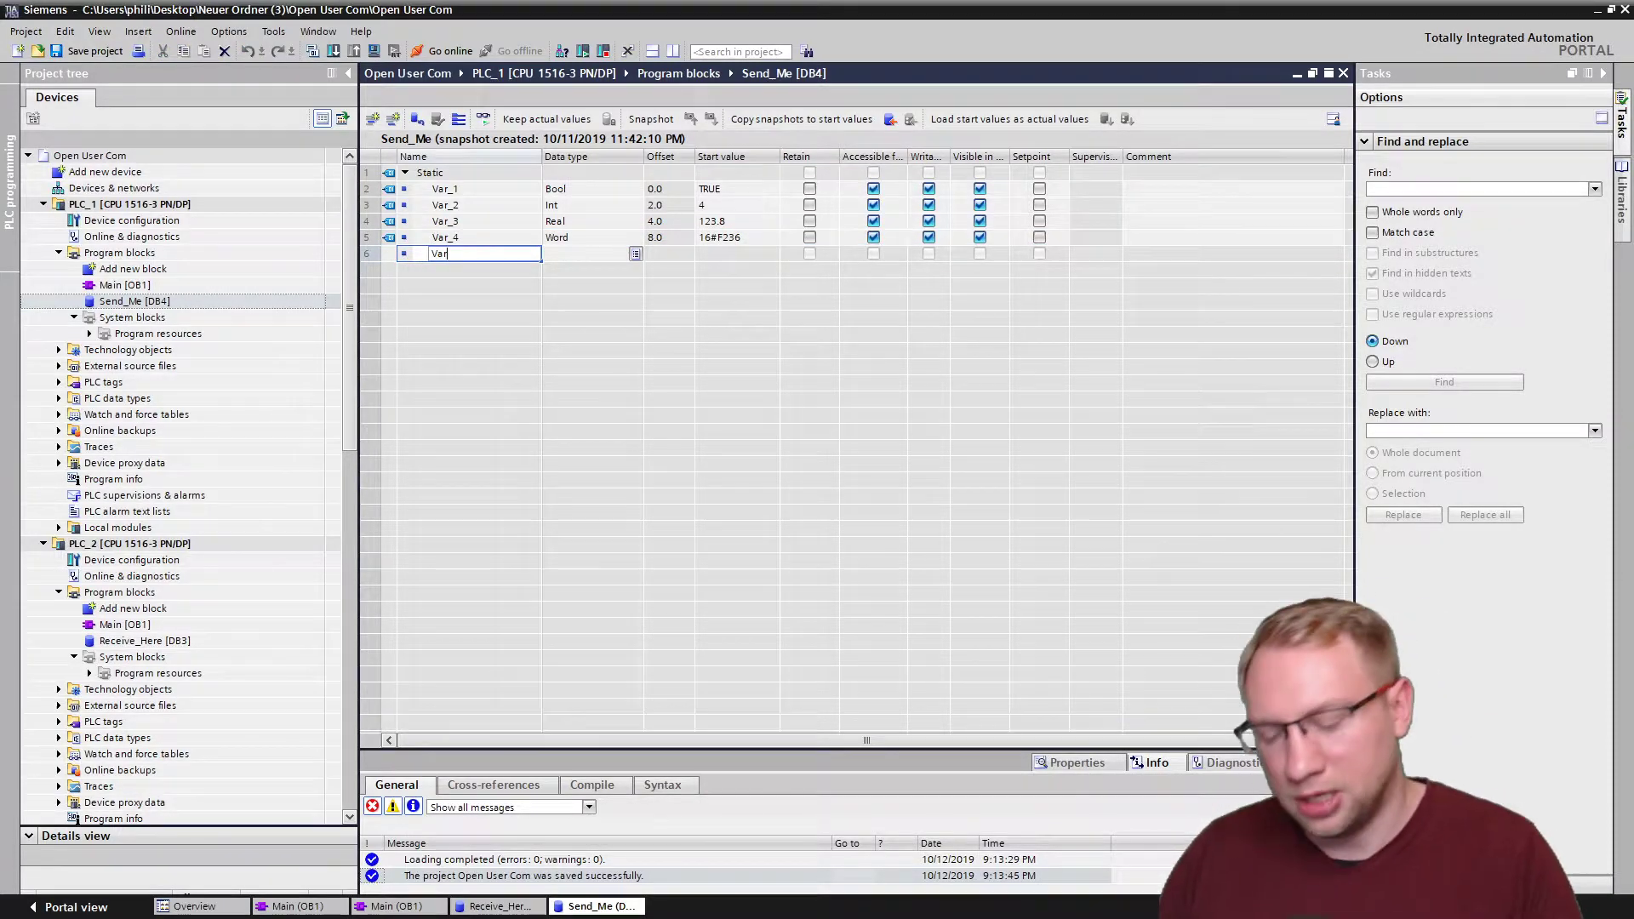
type("_")
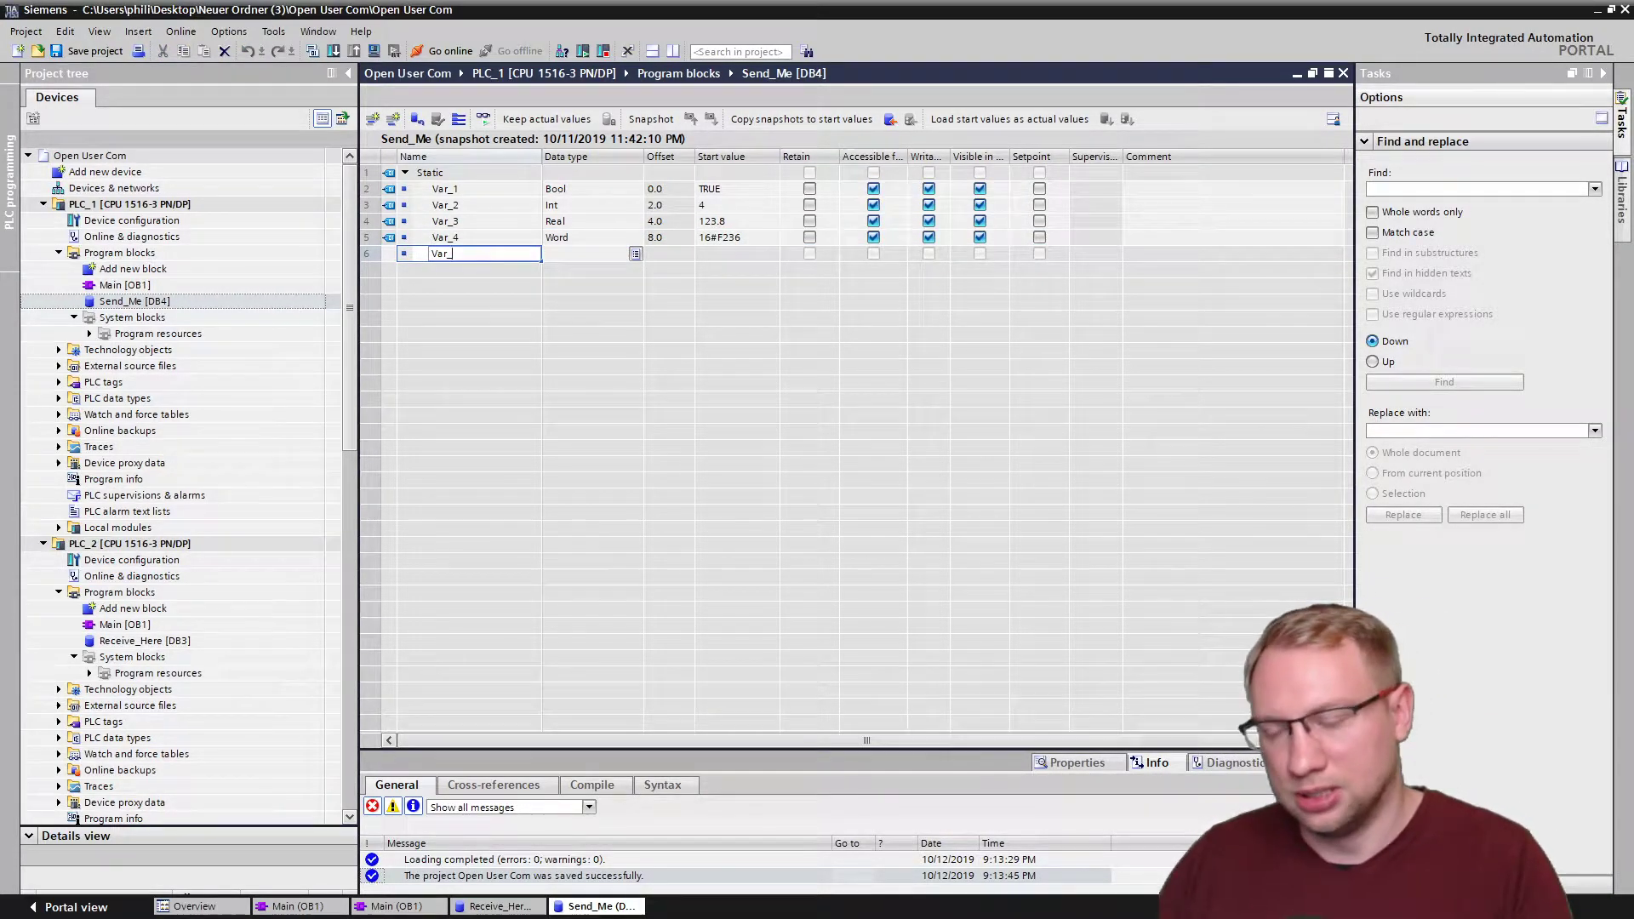
type("5")
key("Return")
left_click(477, 253)
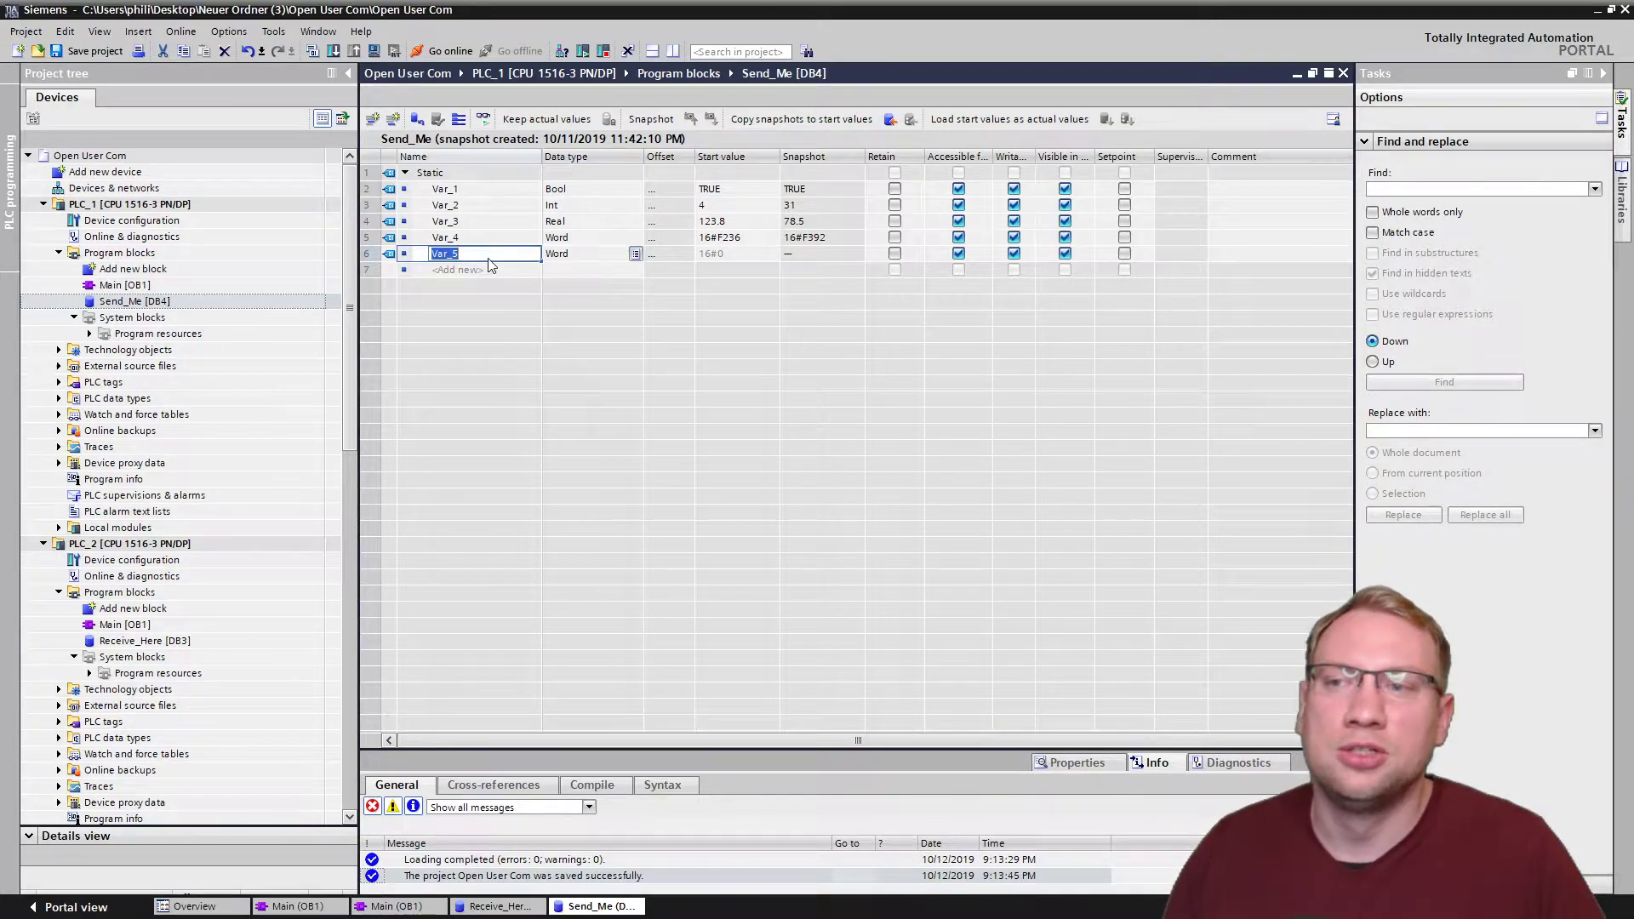
key("ctrl+s")
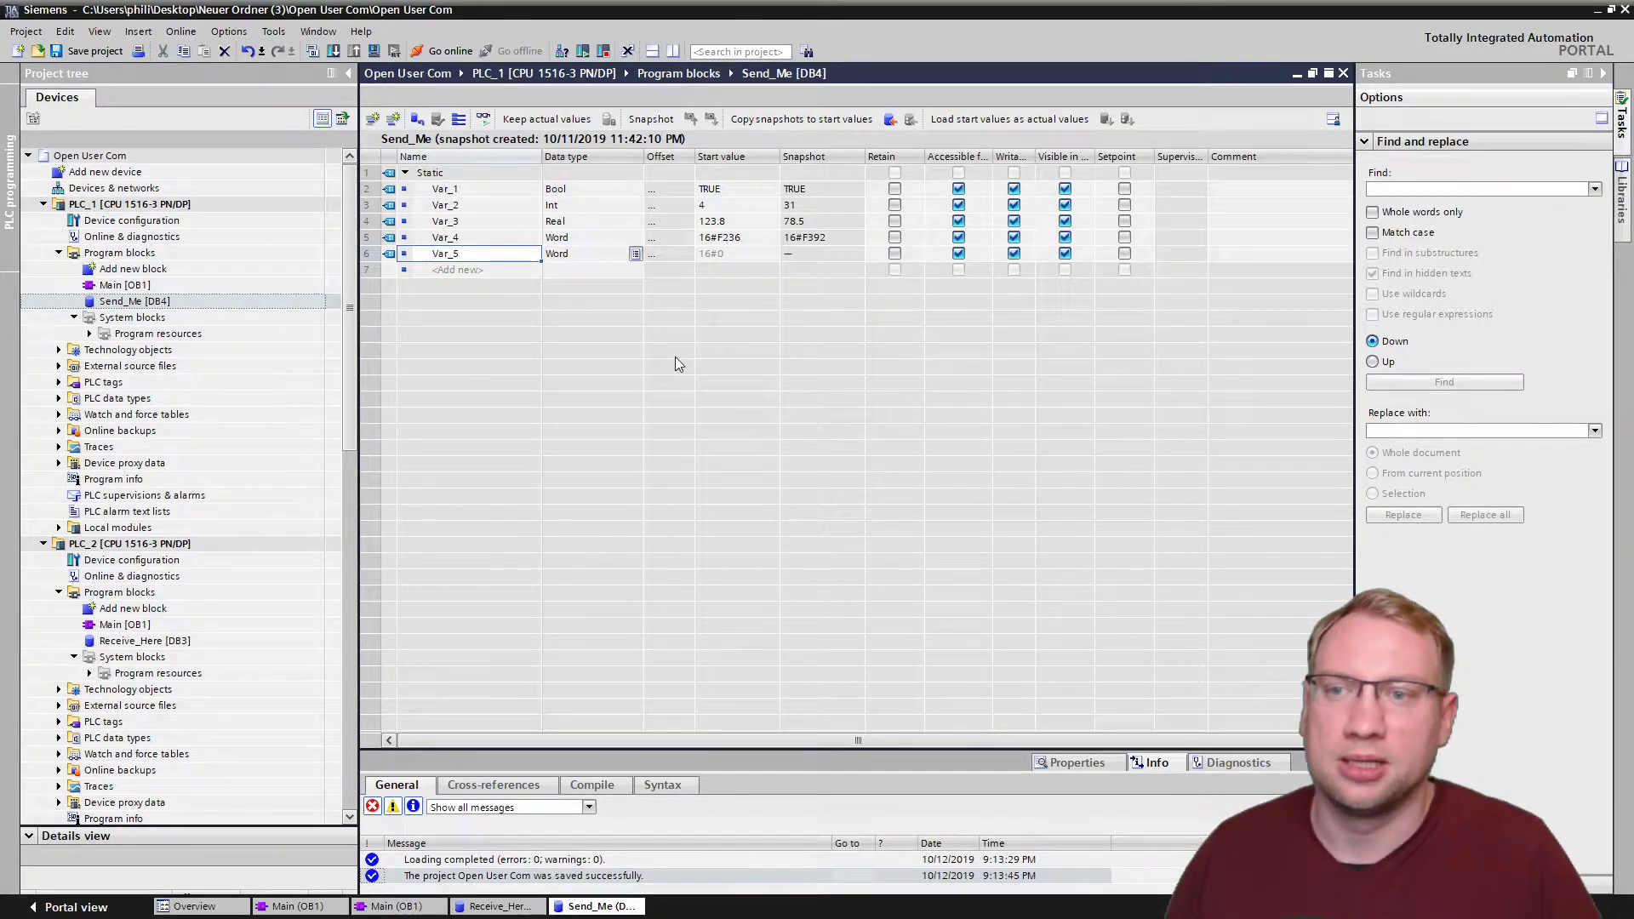
Set Send_Me's Var_5 start value to 673, save, and open PLC_1's Main [OB1].
left_click(713, 253)
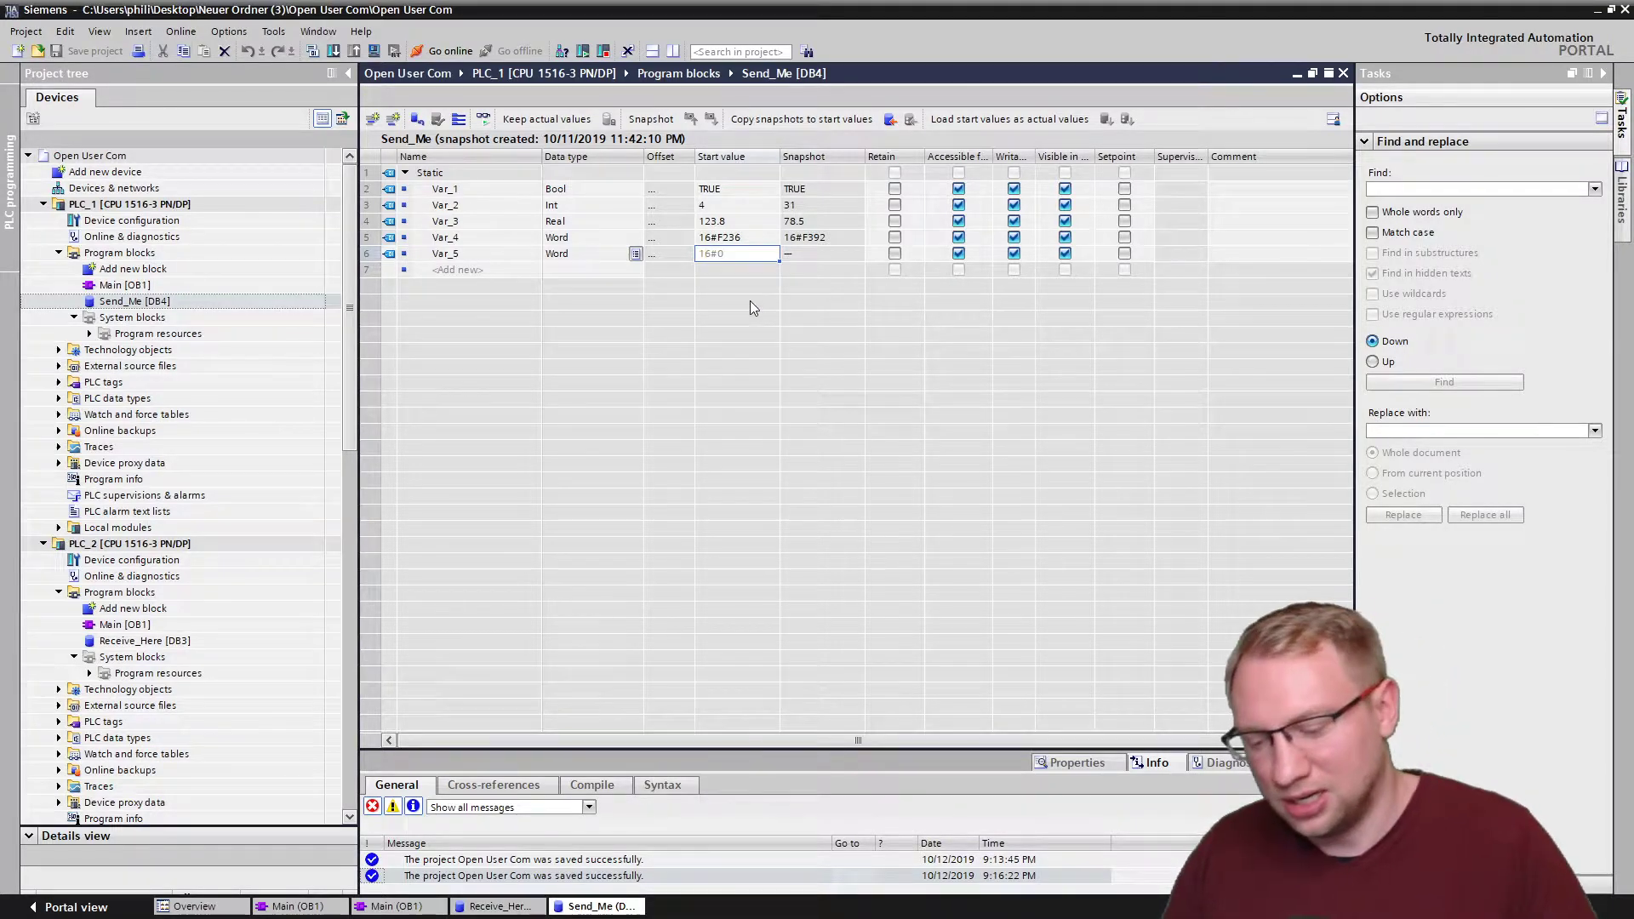
type("673")
key("Return")
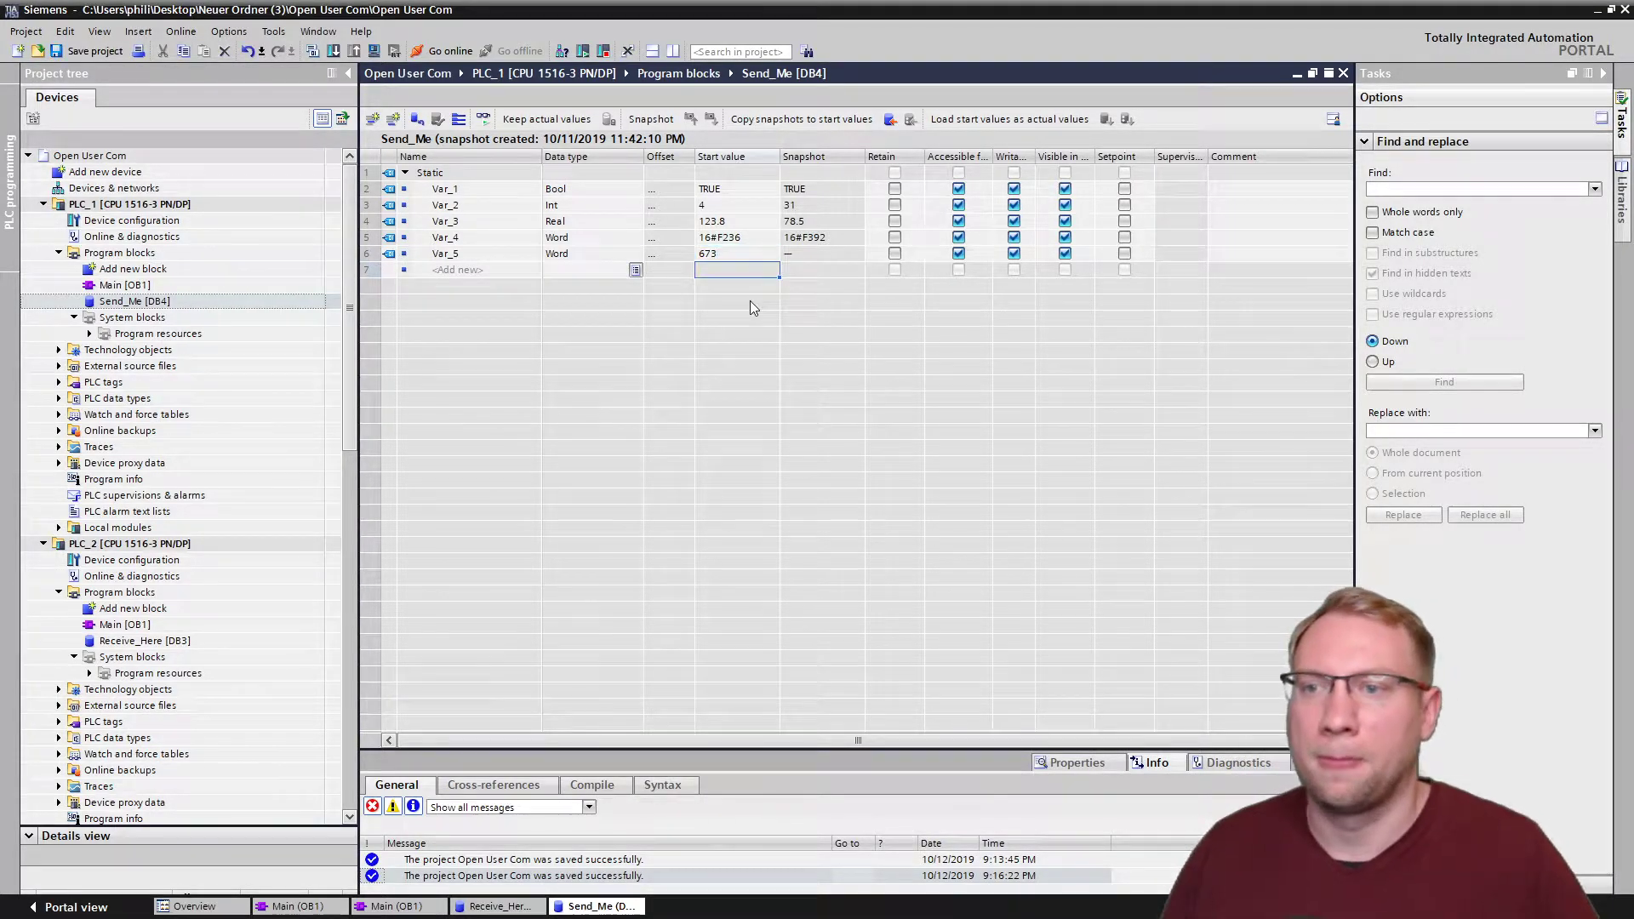
left_click(127, 204)
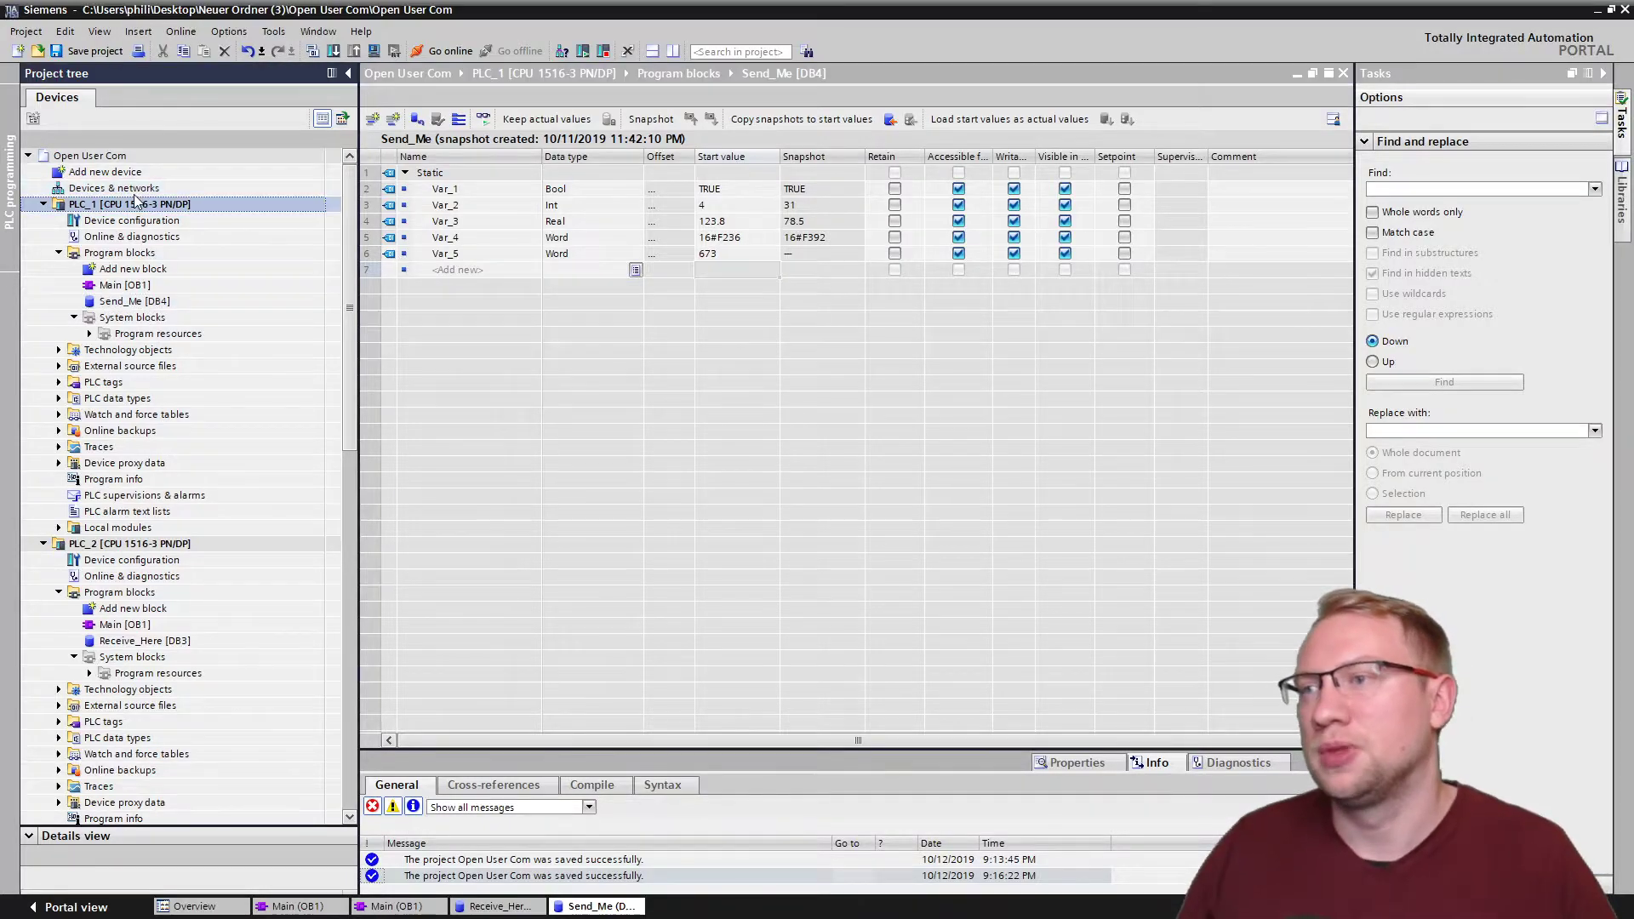
left_click(126, 302)
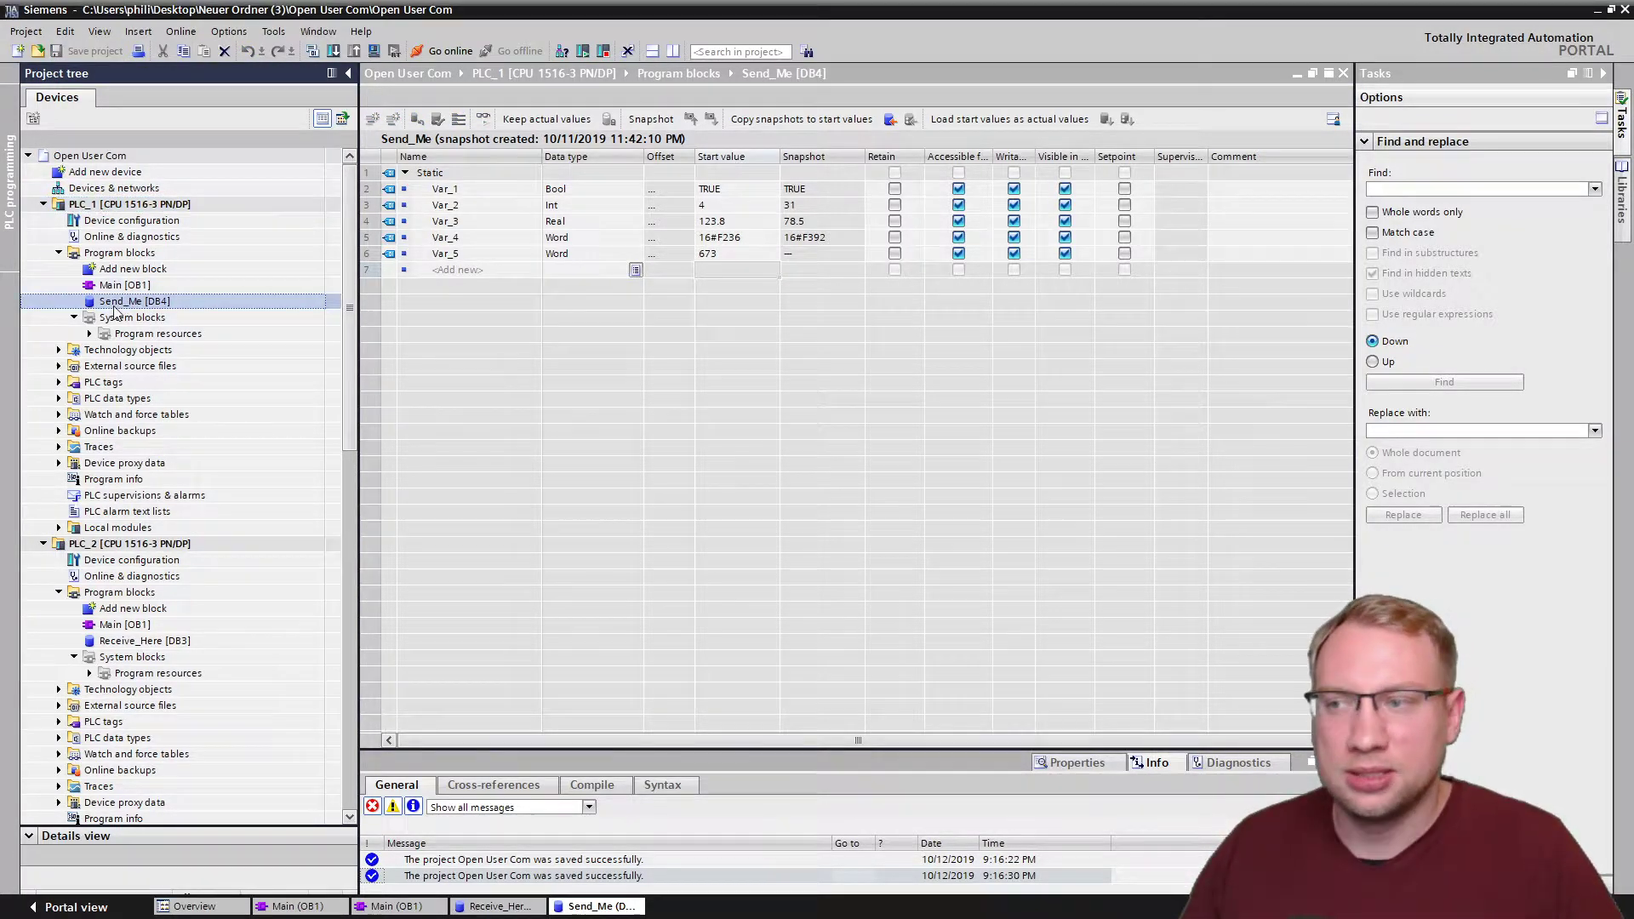
key("ctrl+s")
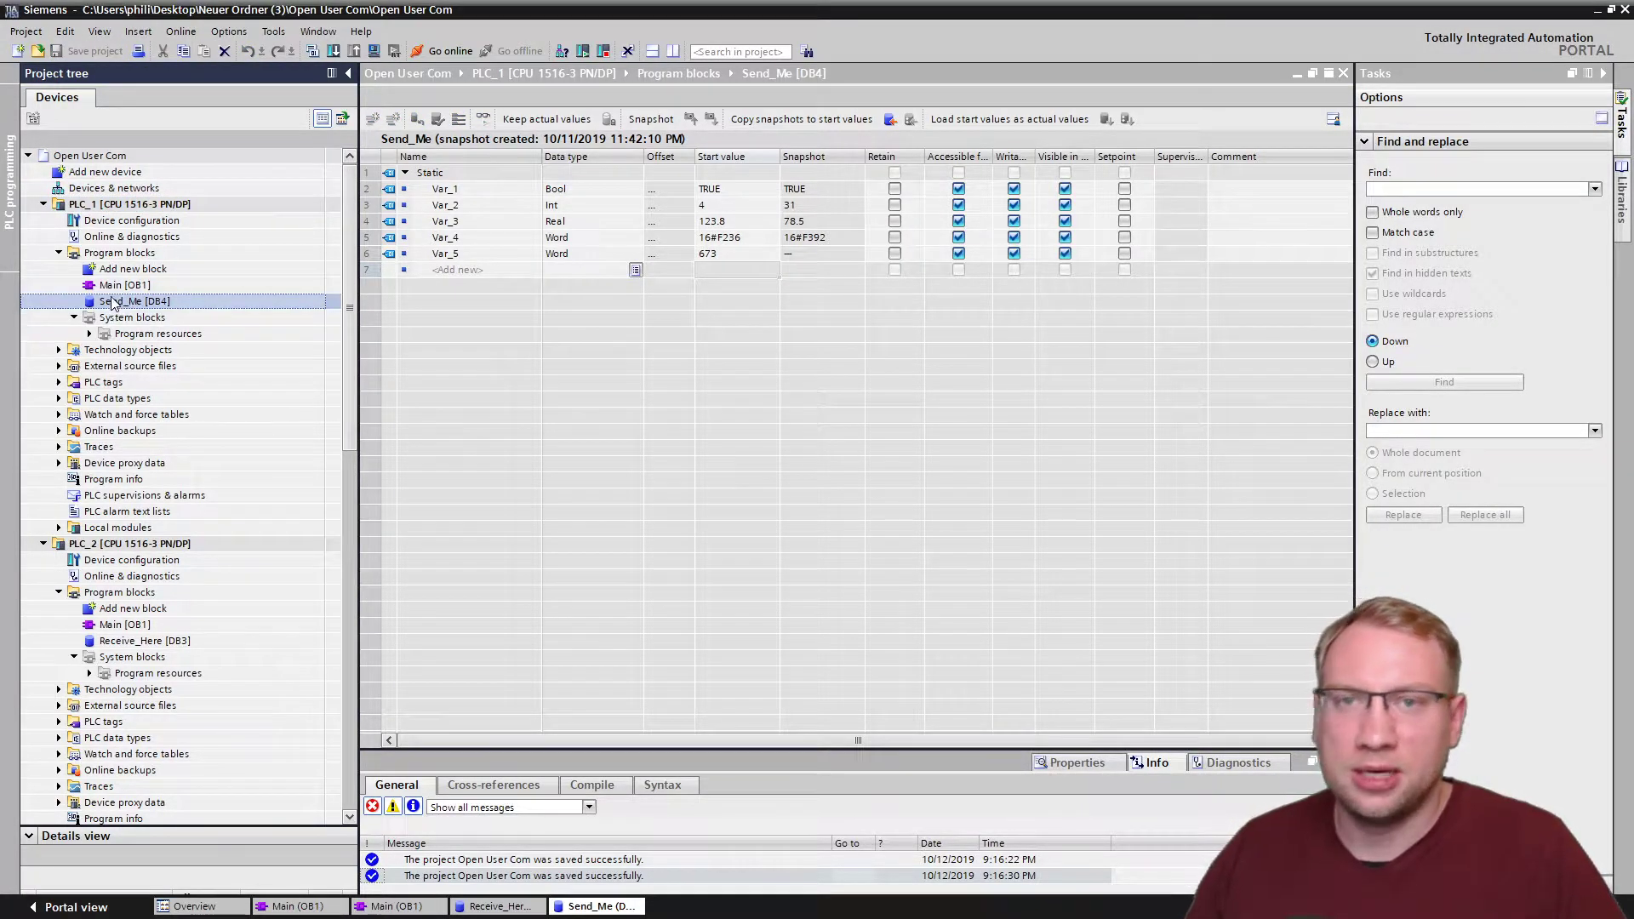
left_click(216, 637)
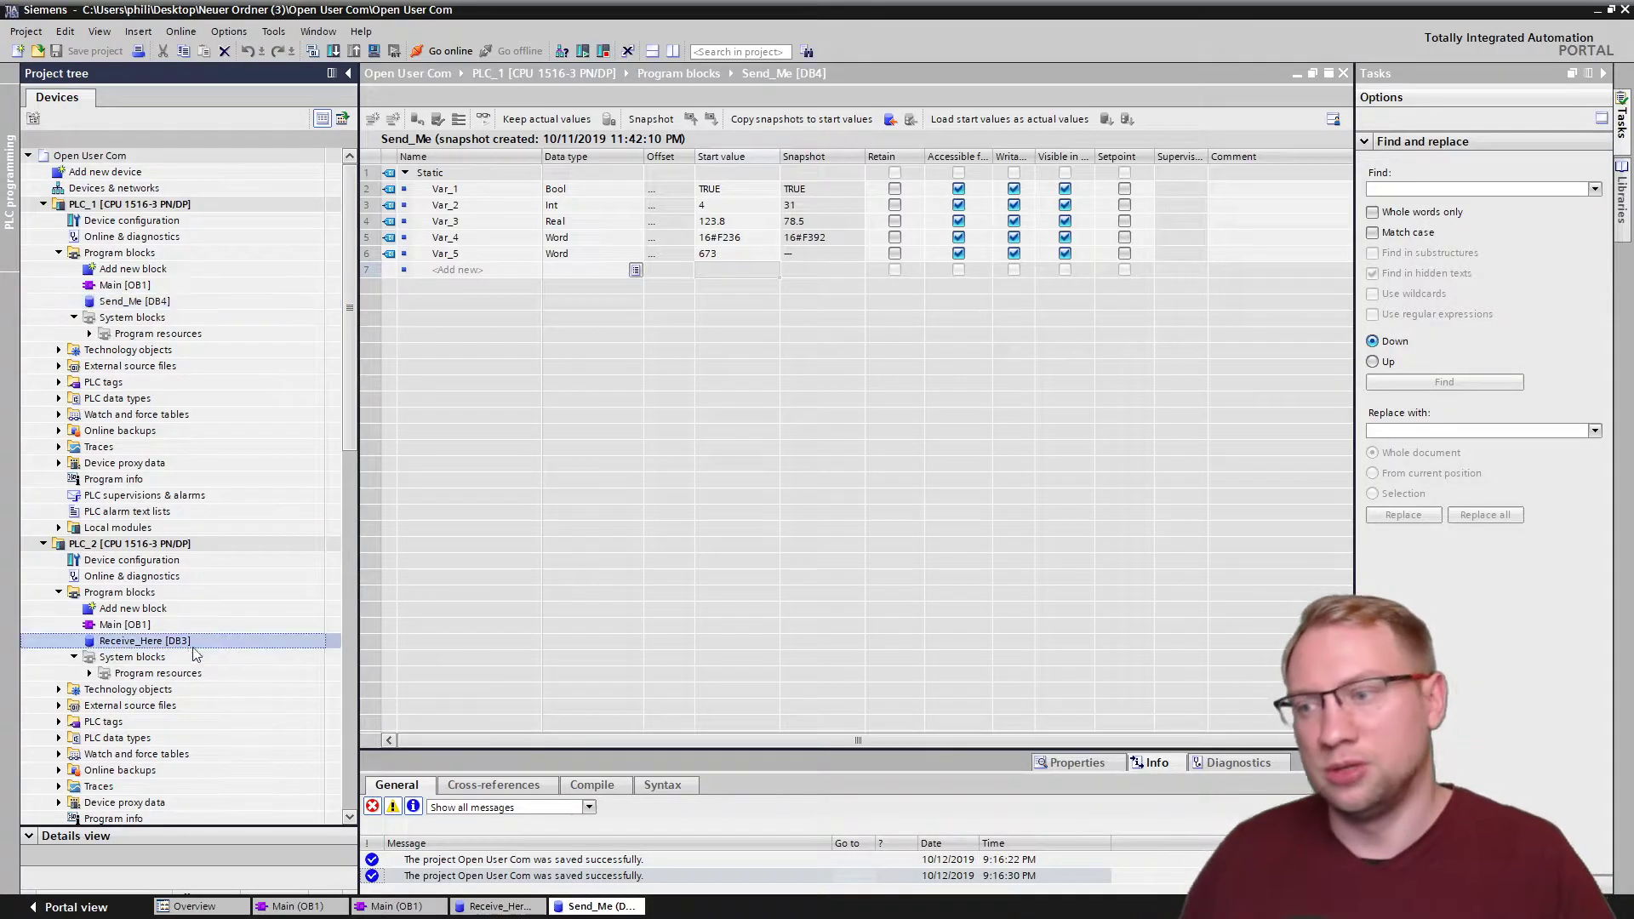
double_click(127, 286)
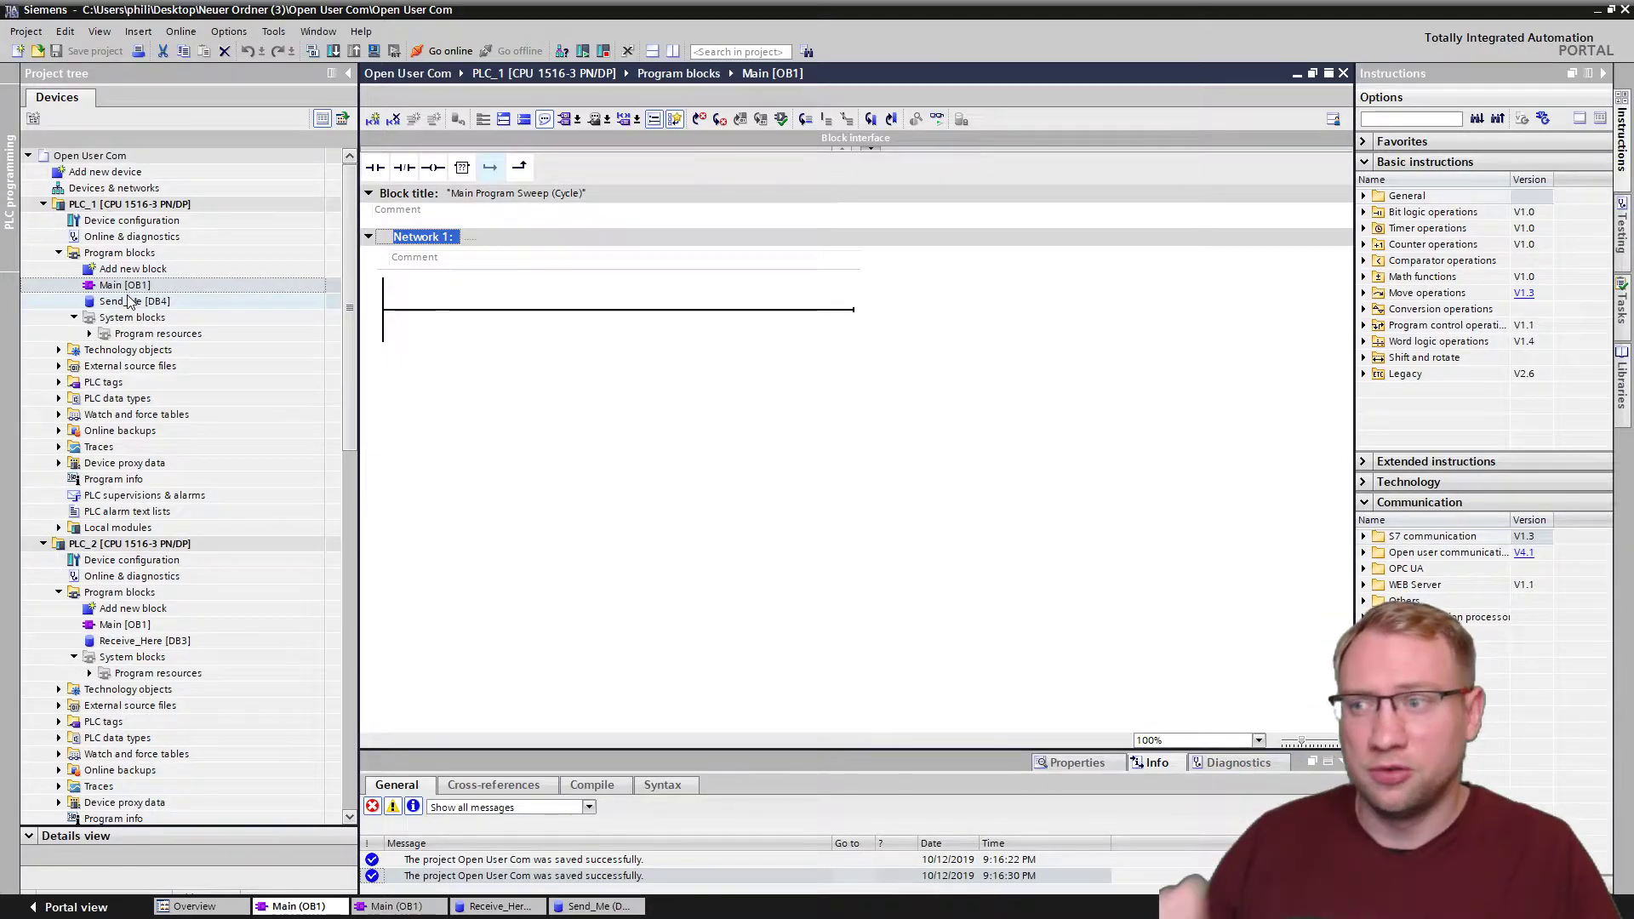
right_click(129, 304)
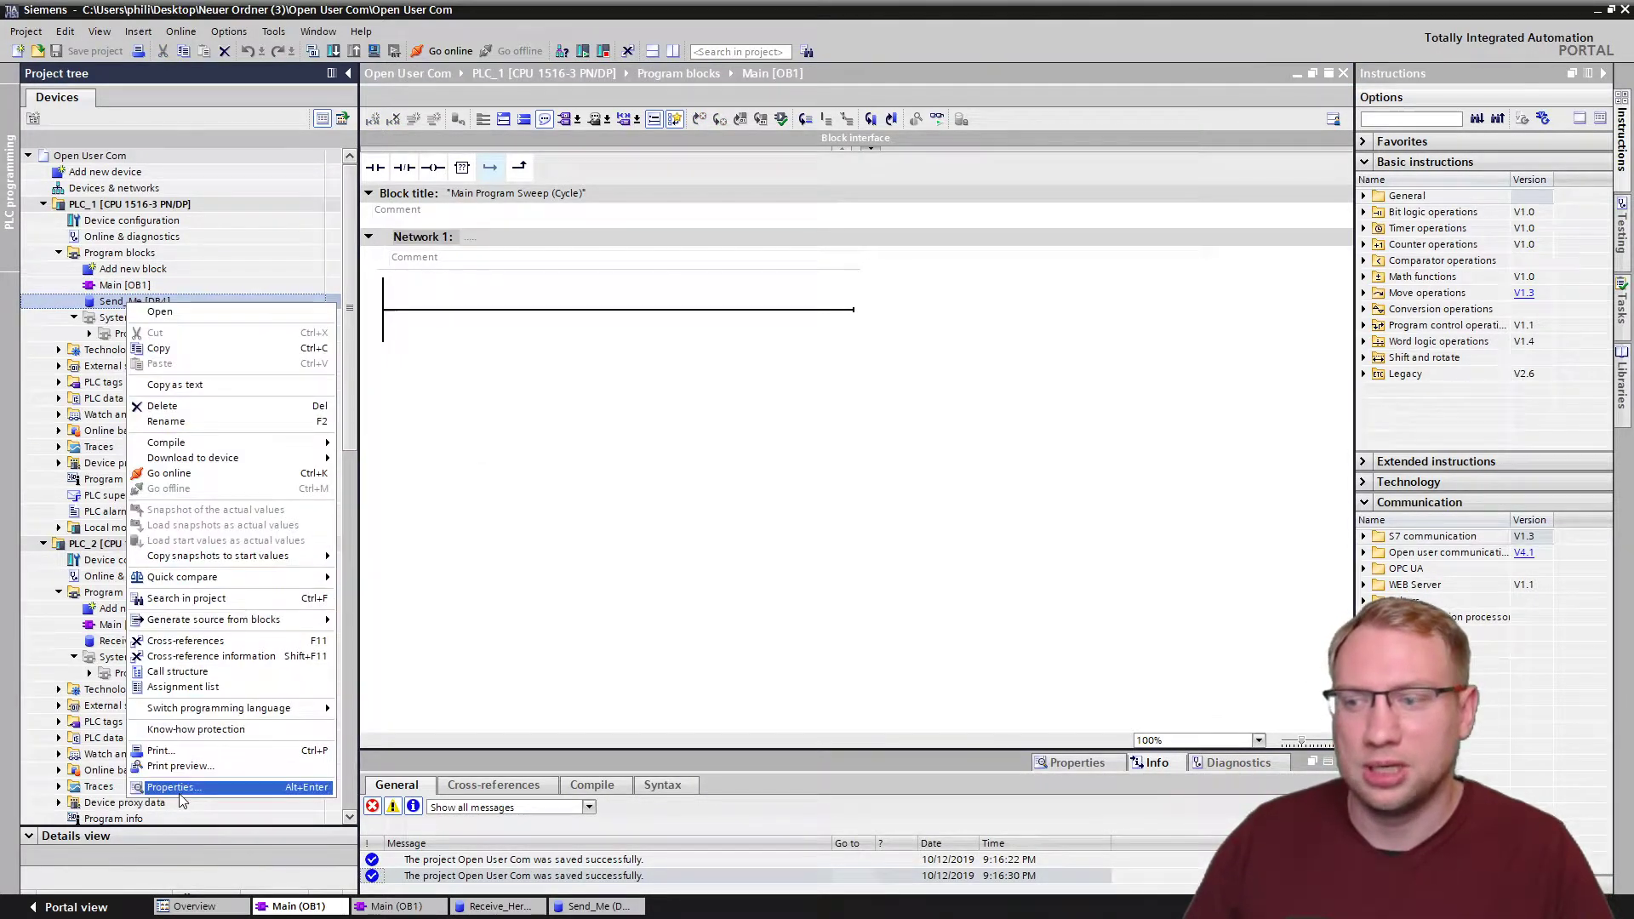
left_click(171, 789)
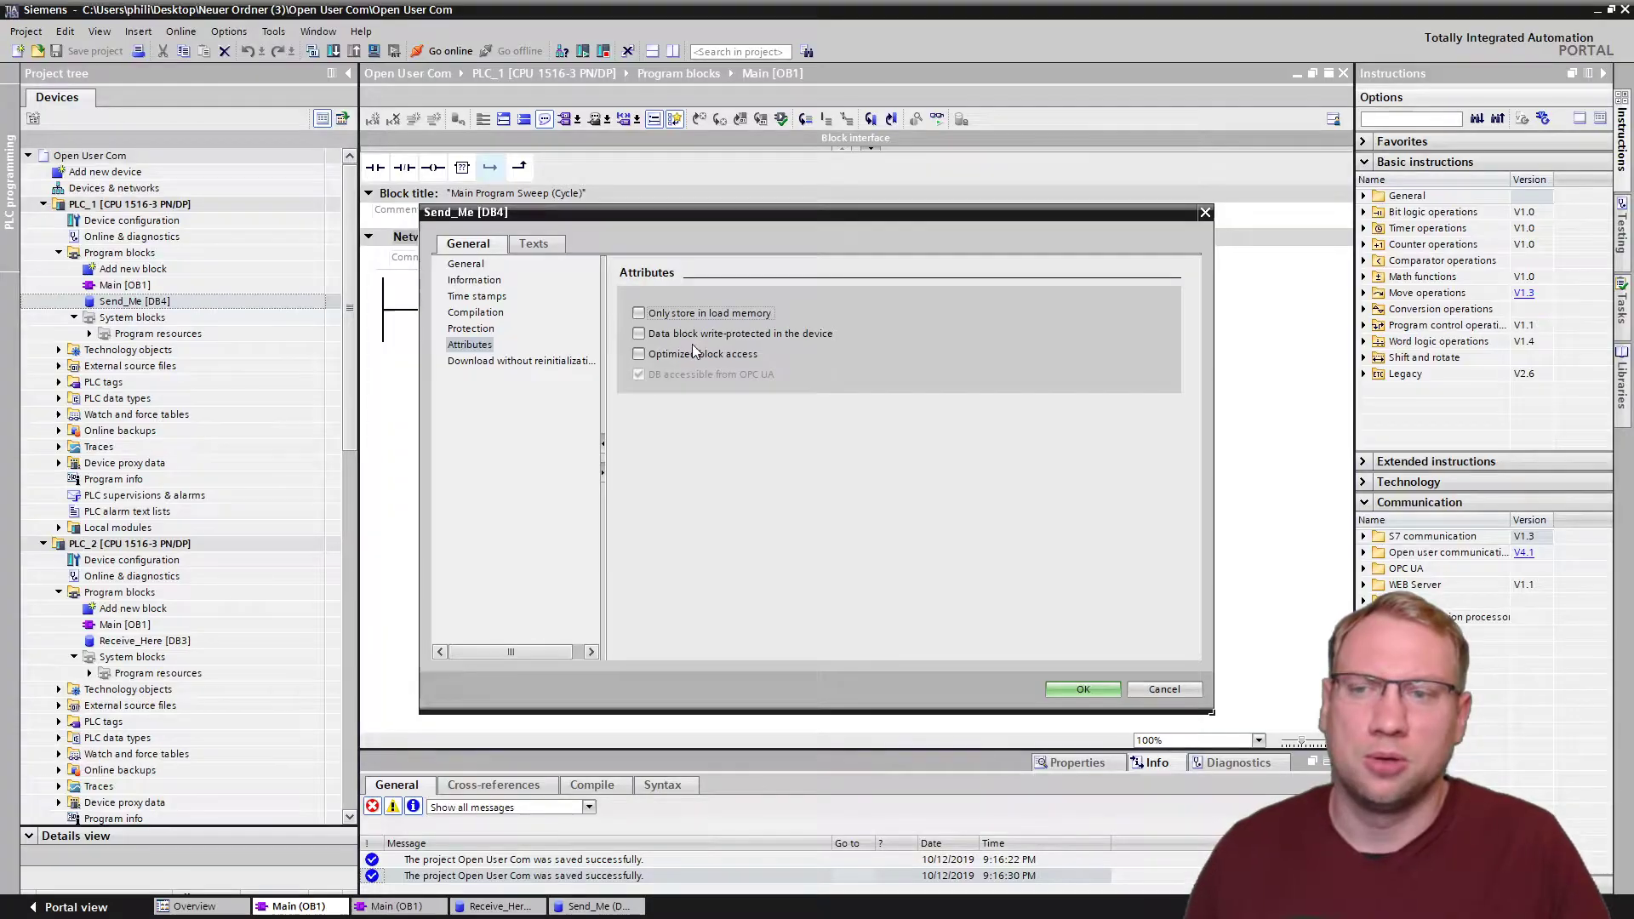
left_click(1164, 689)
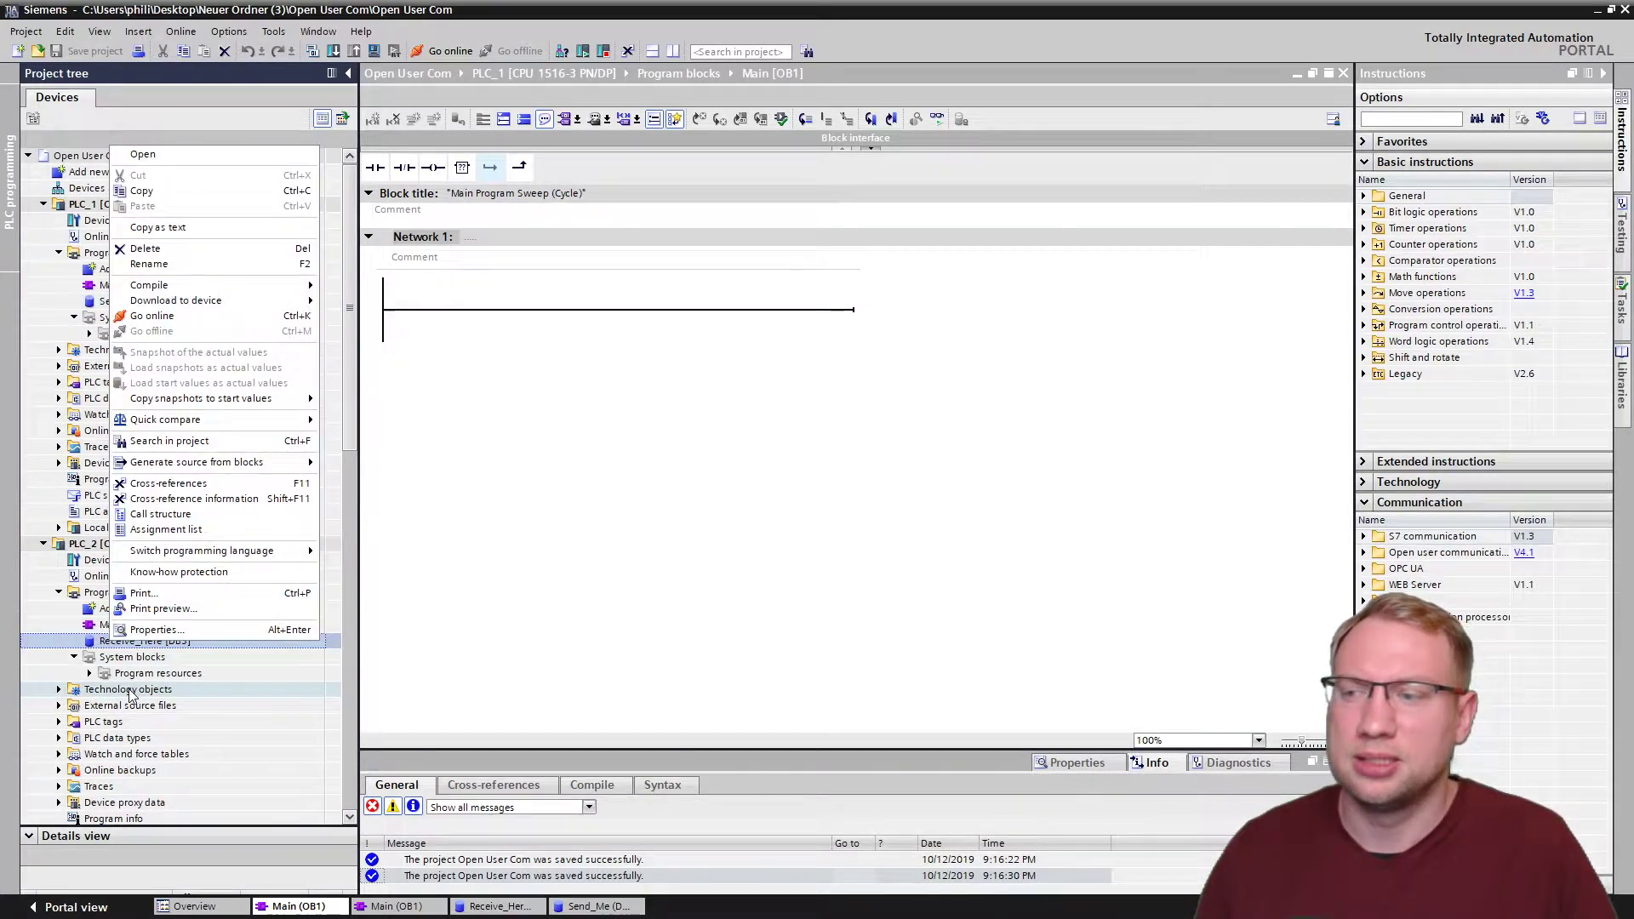
left_click(158, 630)
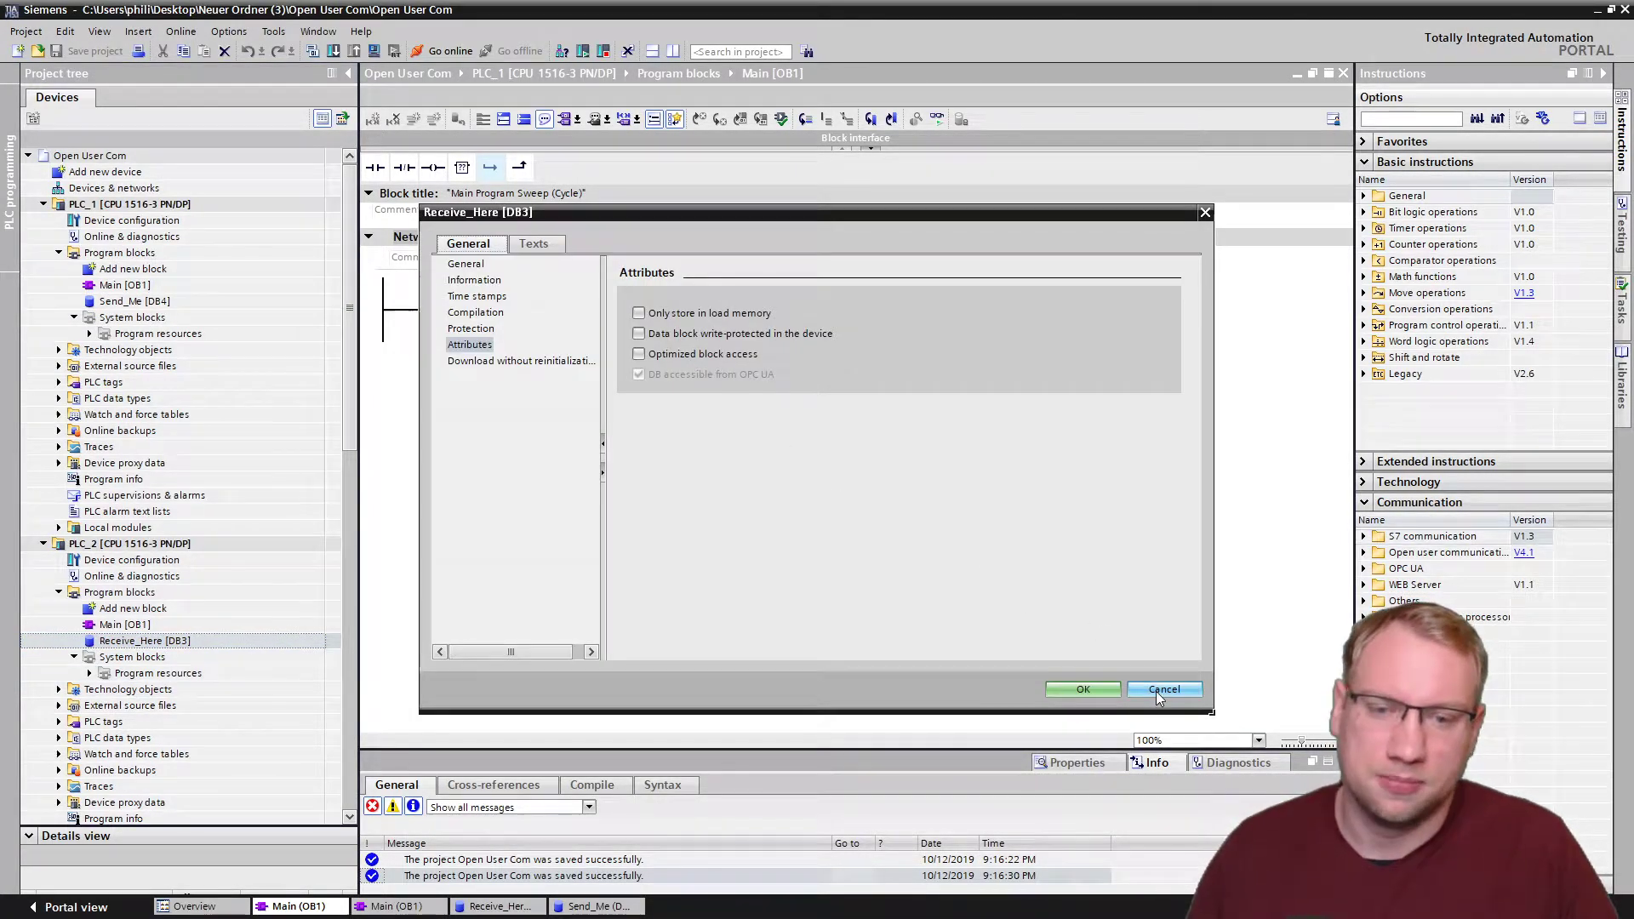
left_click(1162, 689)
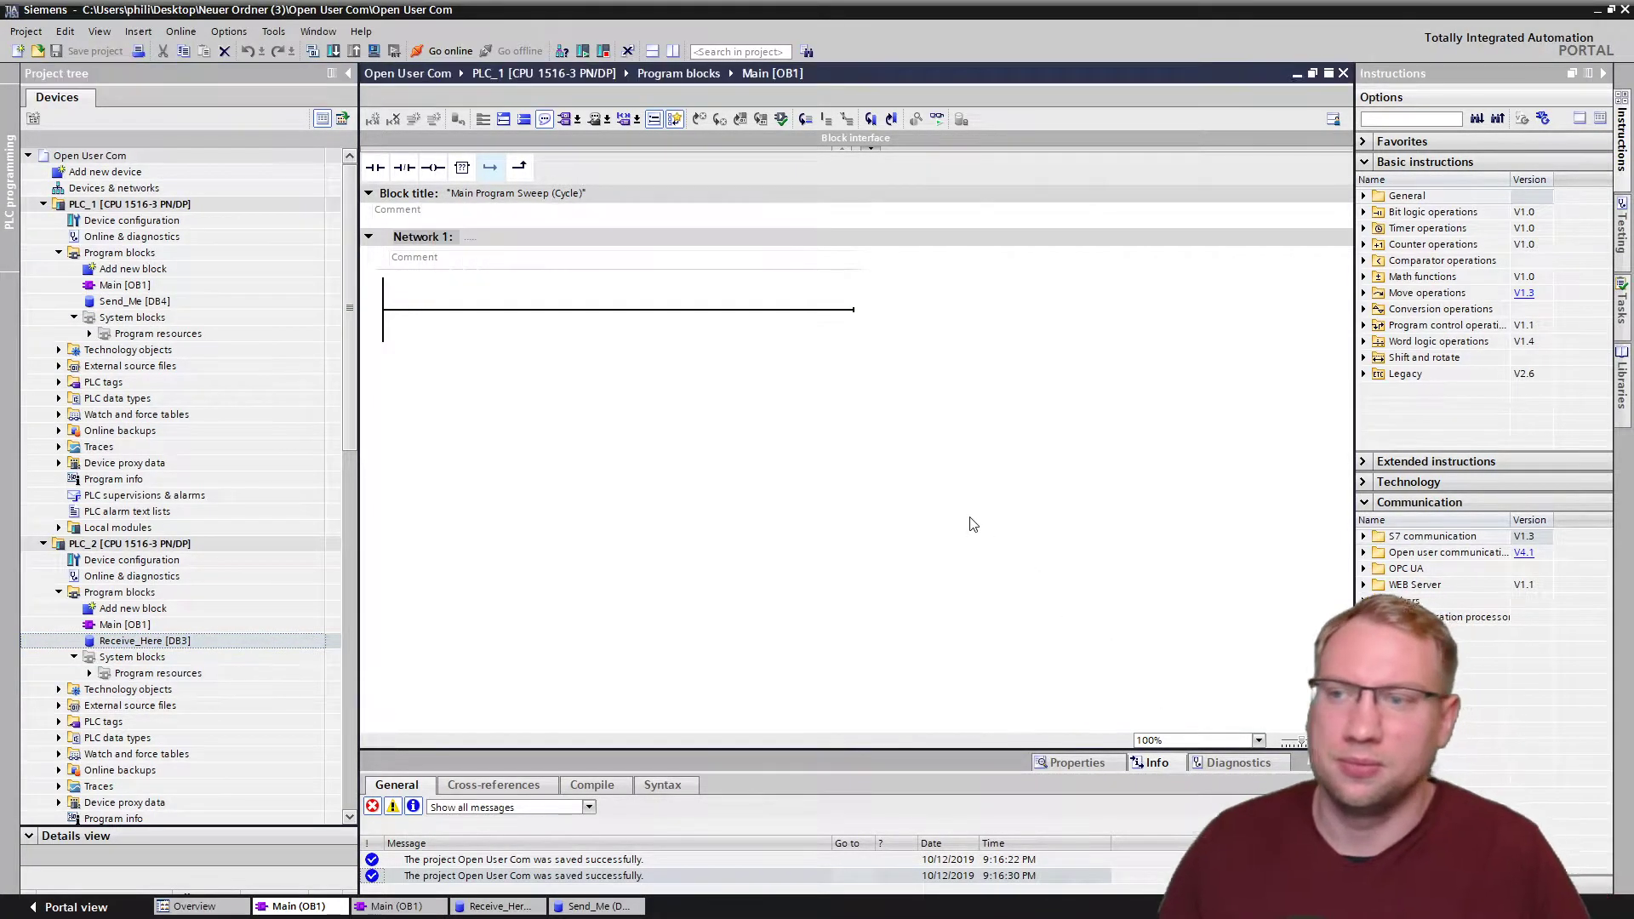
Open PLC_1's Main [OB1] and expand Open user communication to show TSEND_C's description.
left_click(157, 283)
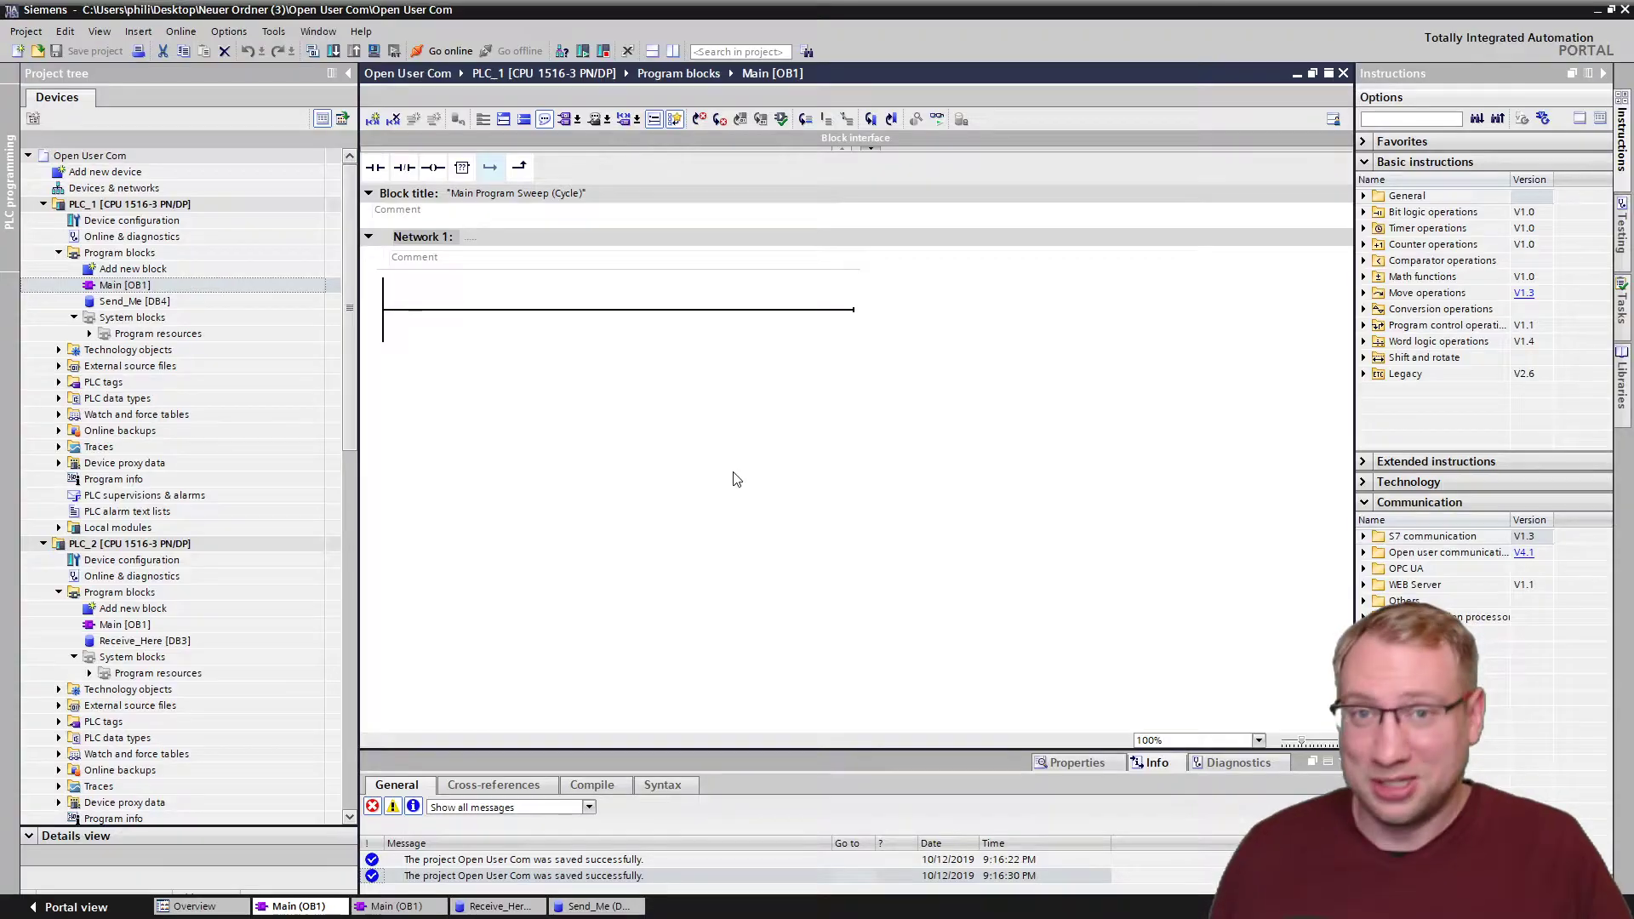
double_click(132, 286)
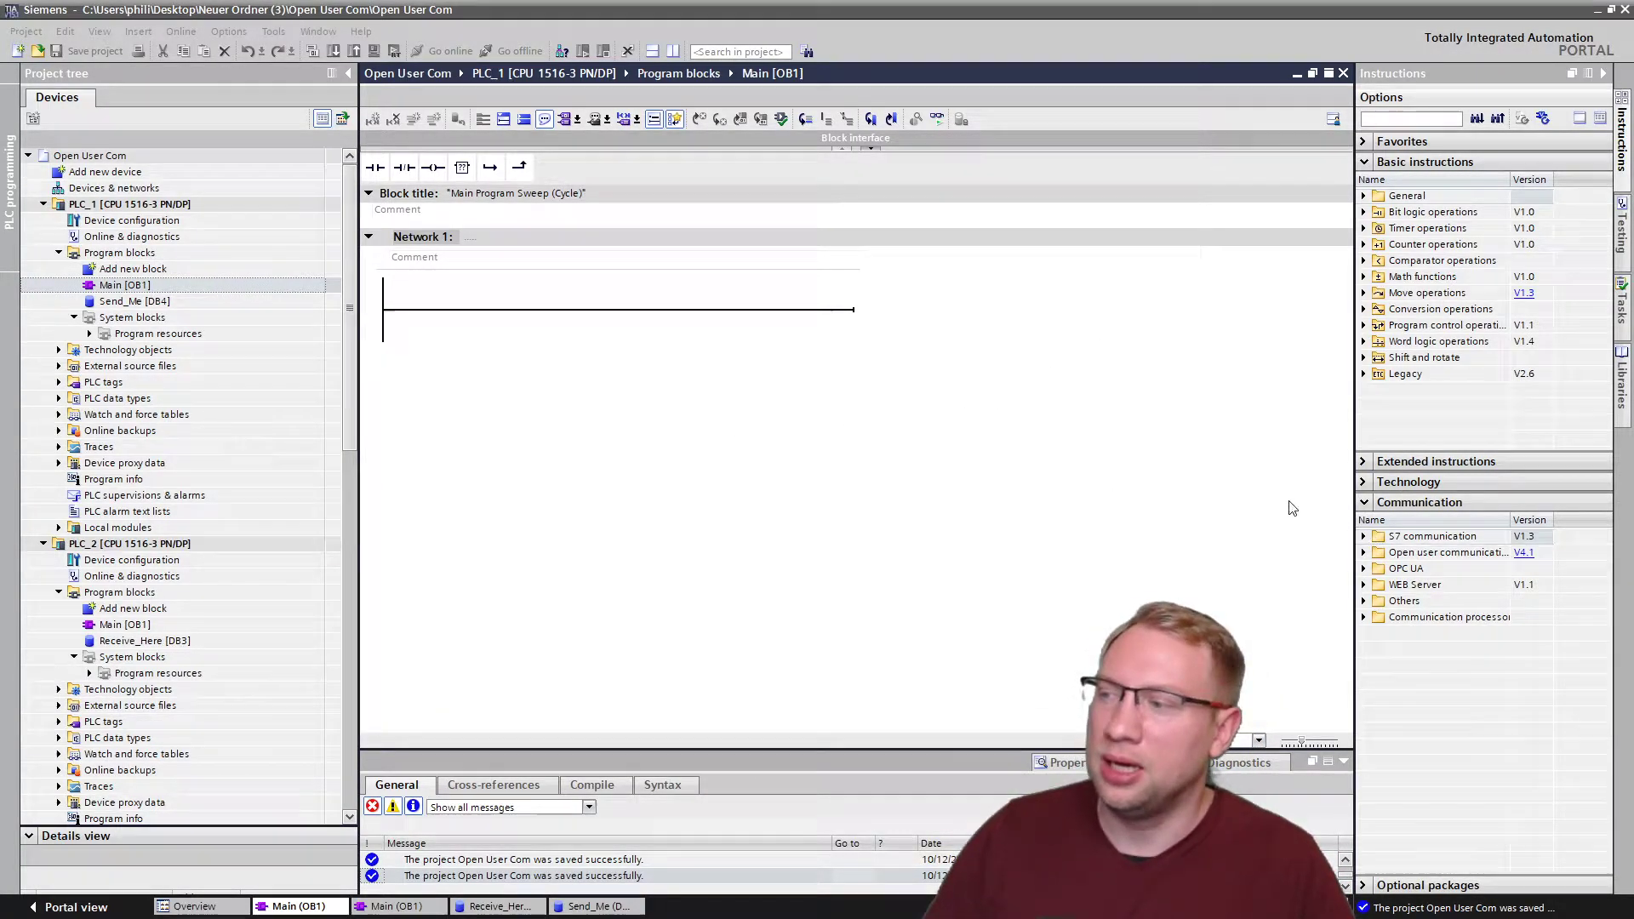
double_click(1436, 553)
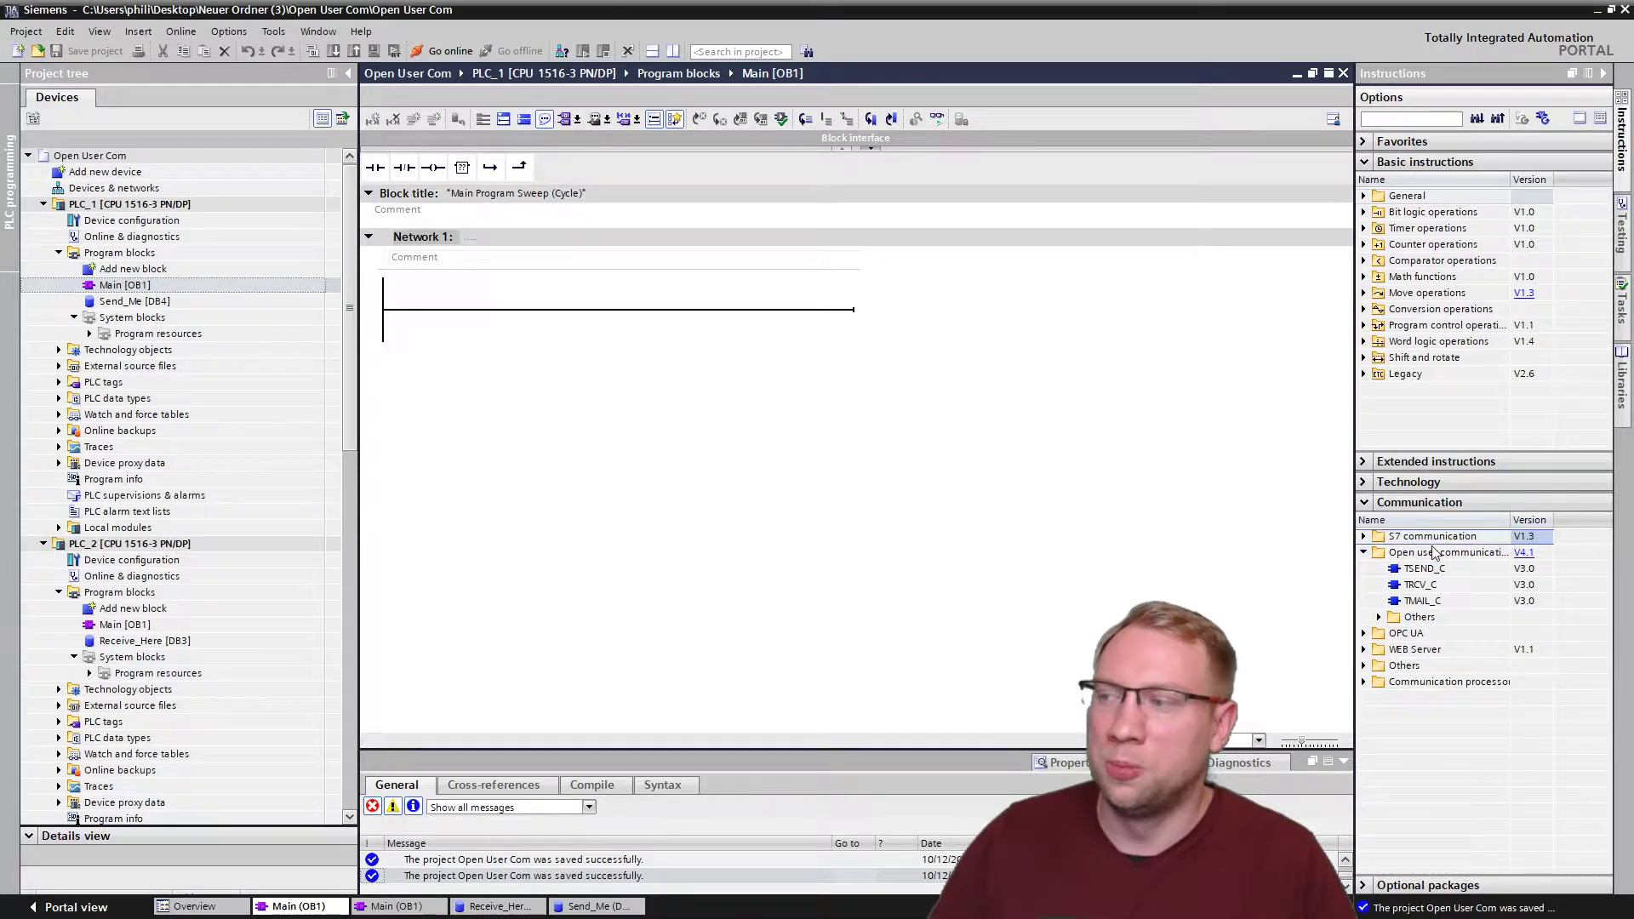
left_click(1433, 572)
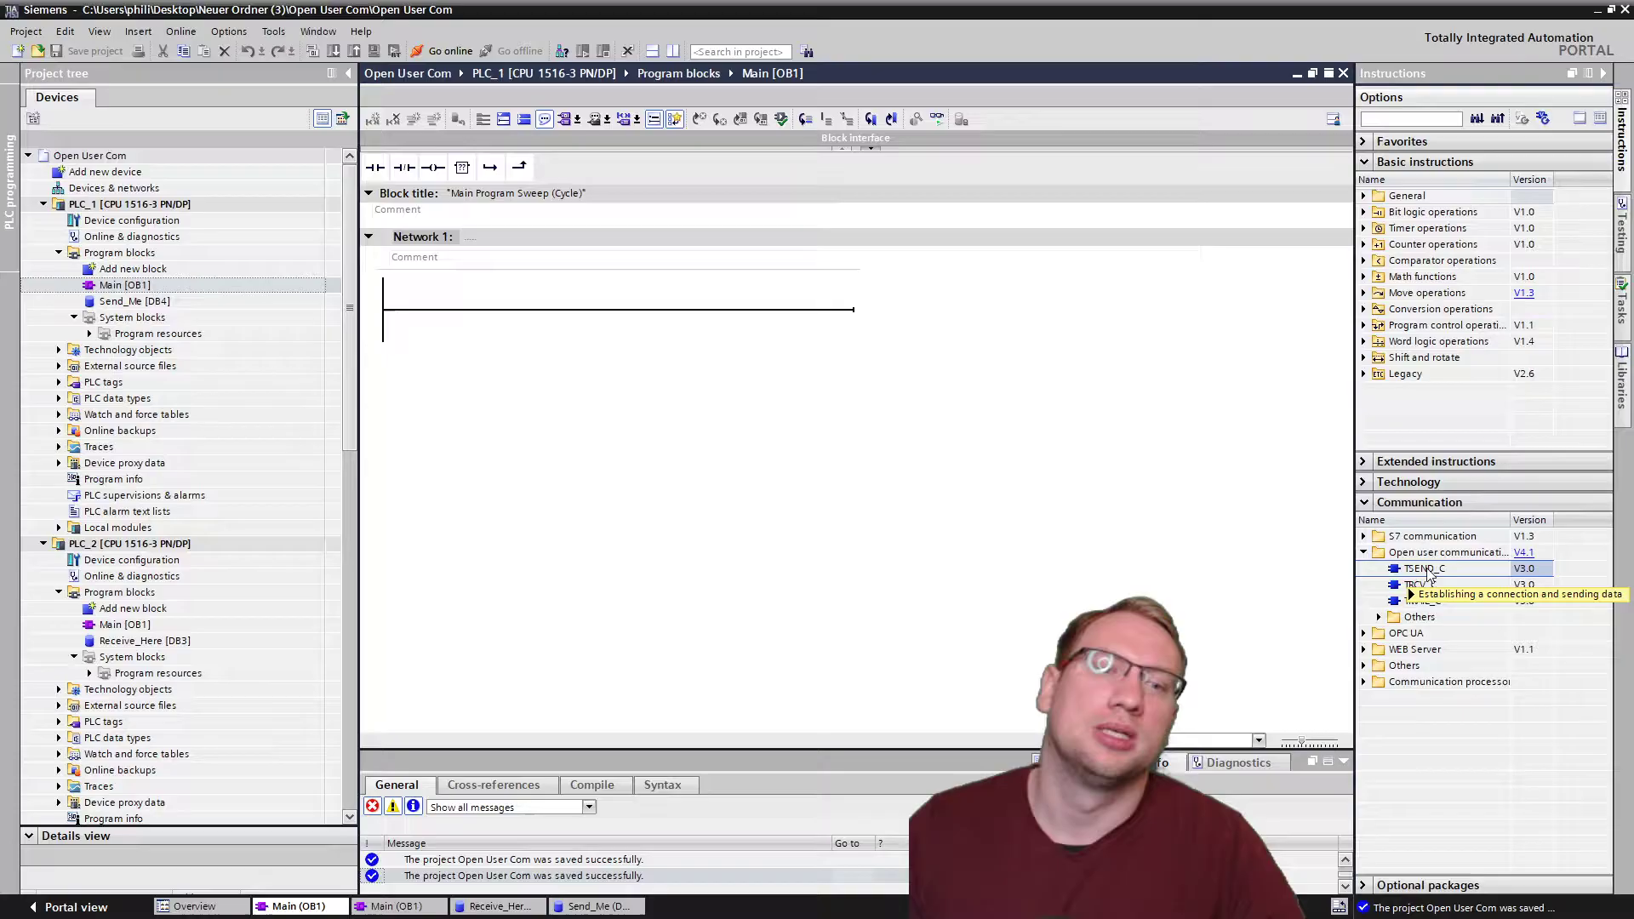
mouse_move(1430, 575)
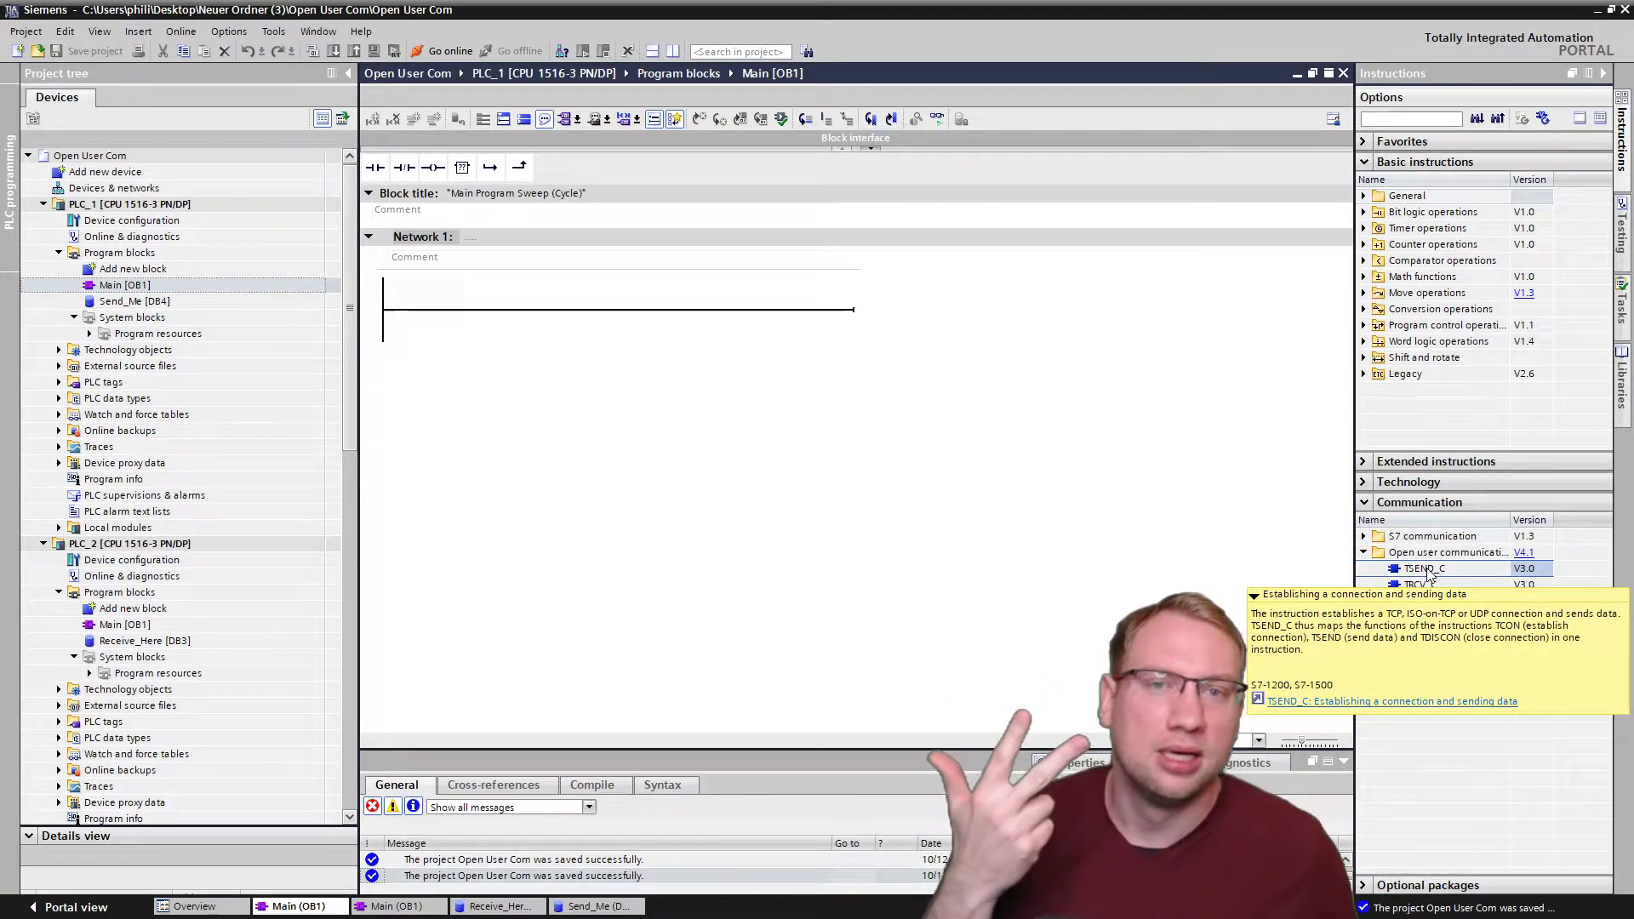
Place TSEND_C in Network 1 with instance block TSEND_C_DB and wire Send_Me to DATA.
mouse_move(1430, 575)
left_mouse_down()
mouse_move(550, 244)
mouse_move(640, 293)
mouse_move(626, 311)
left_mouse_up()
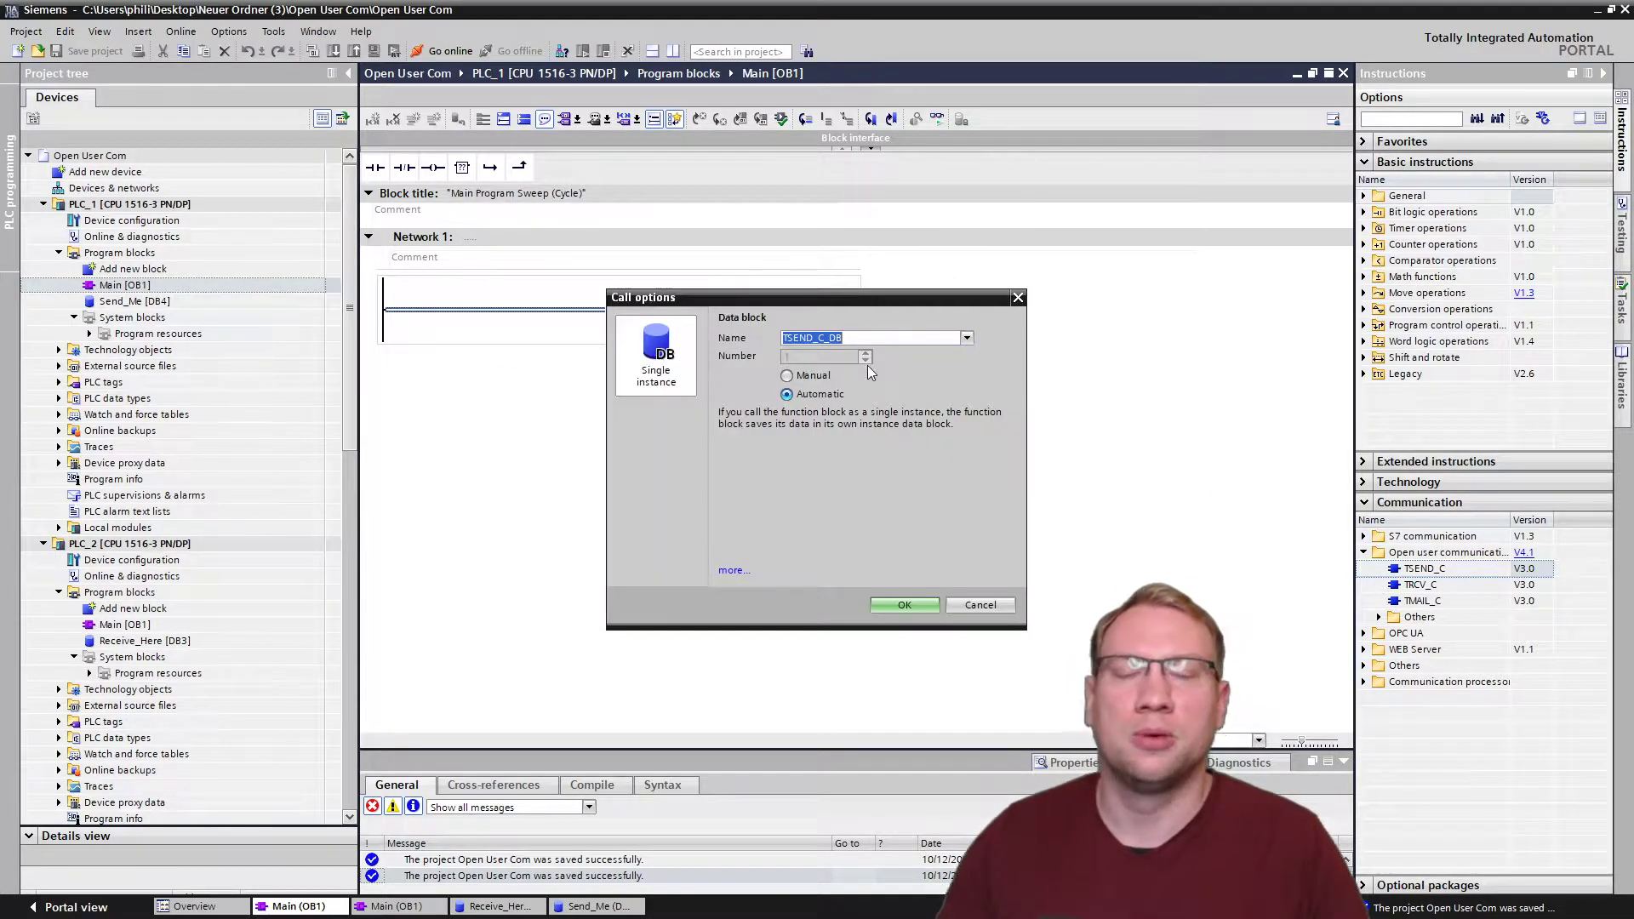
left_click(904, 604)
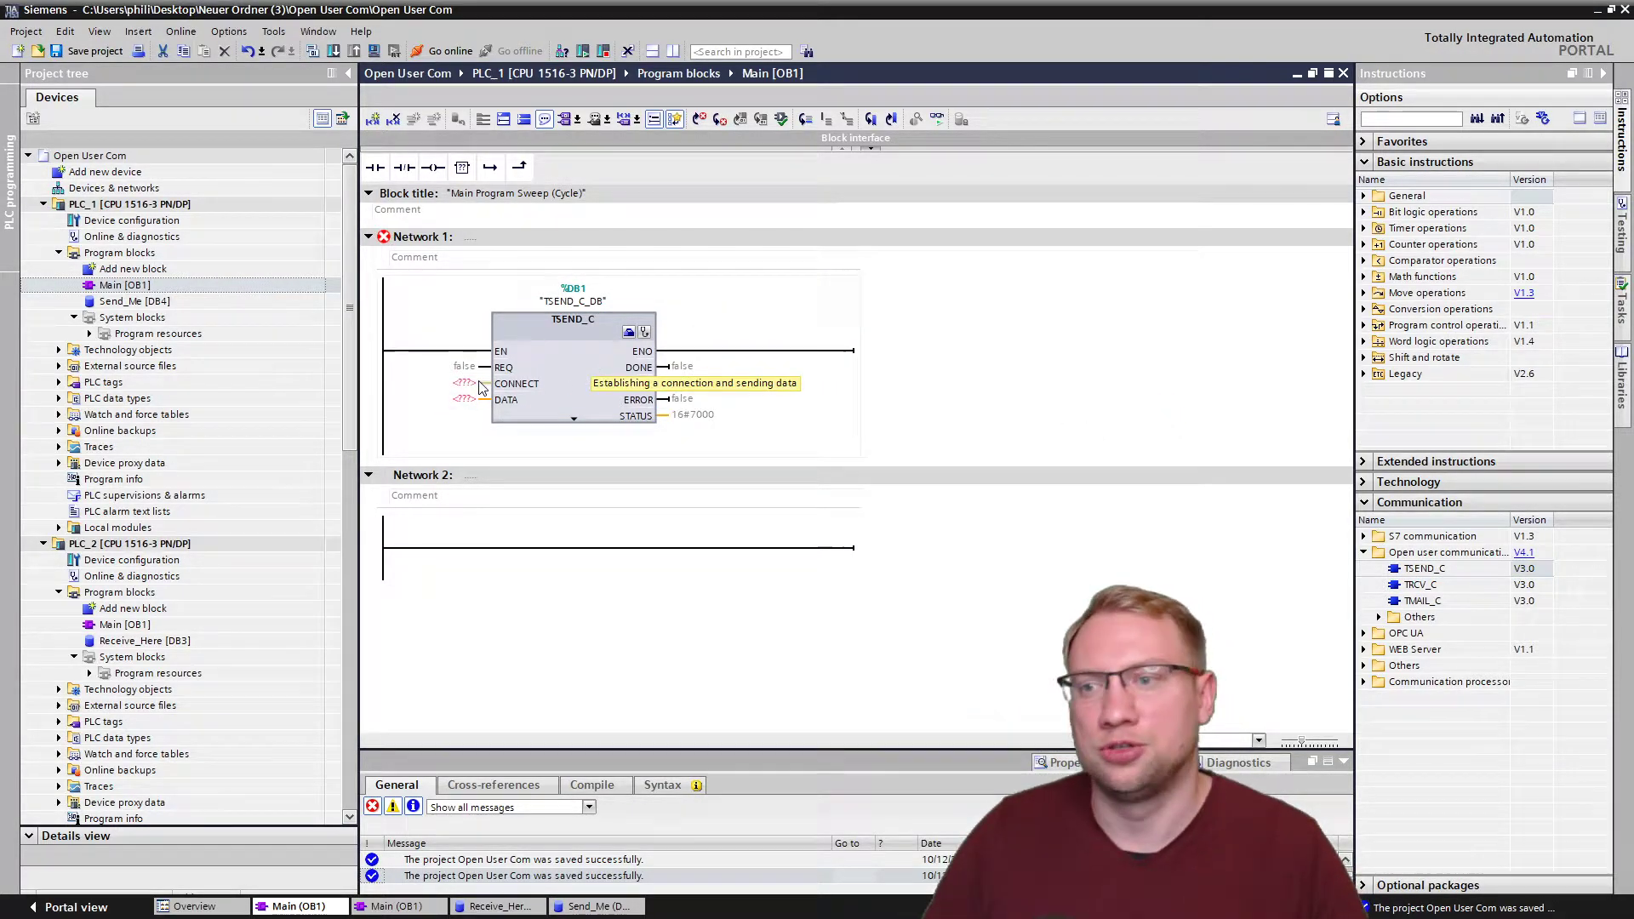
left_click(462, 402)
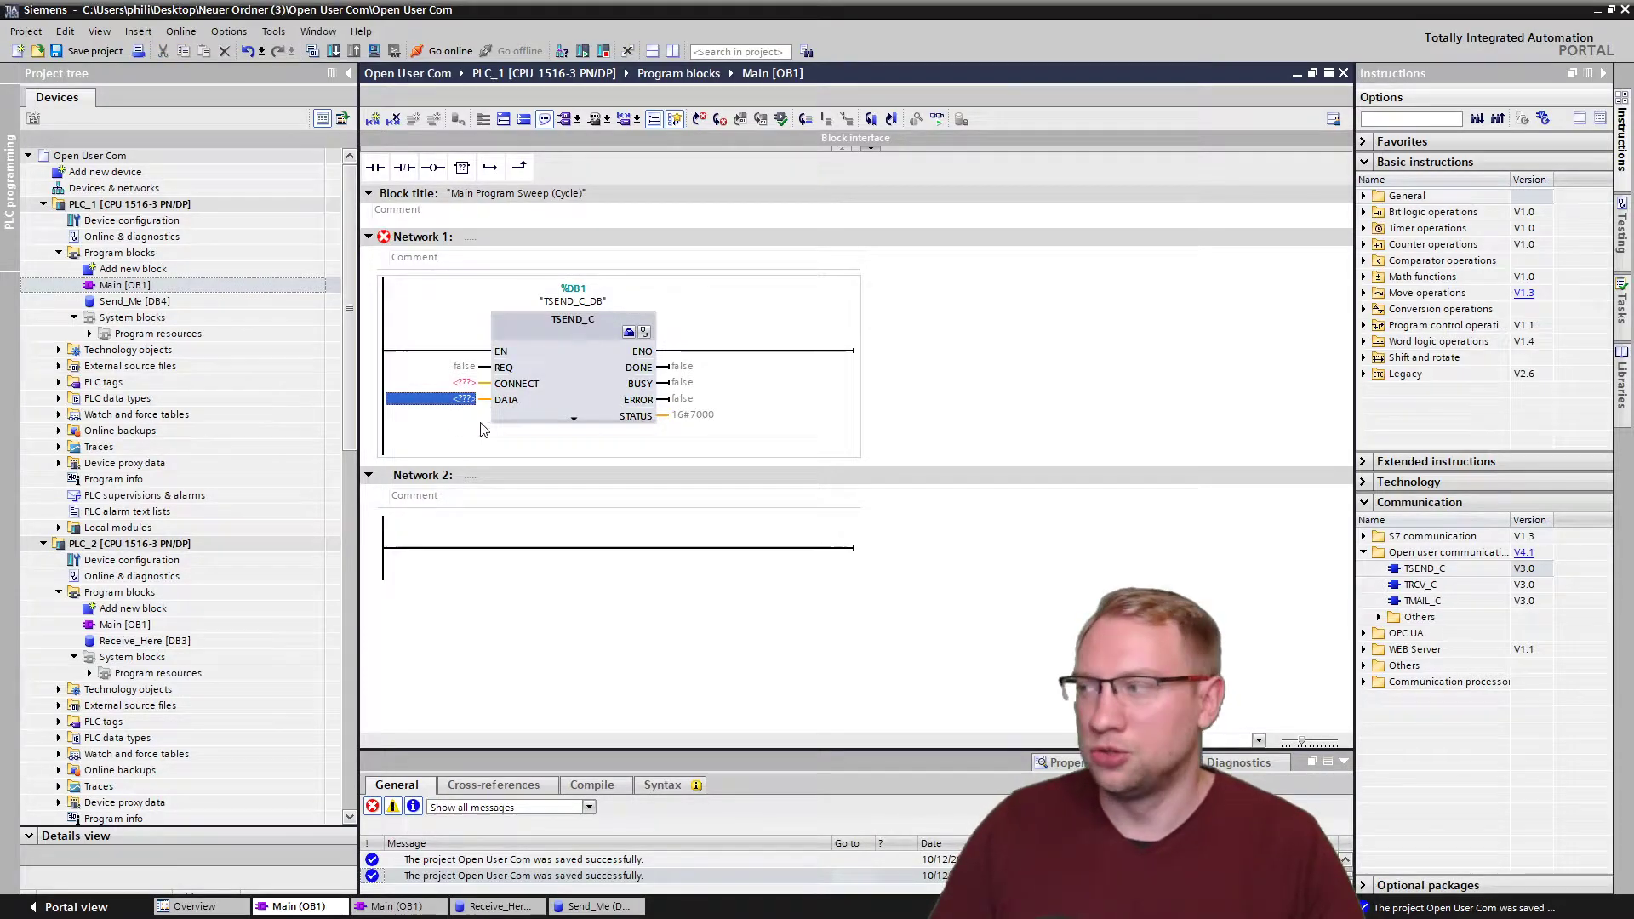
left_click(476, 429)
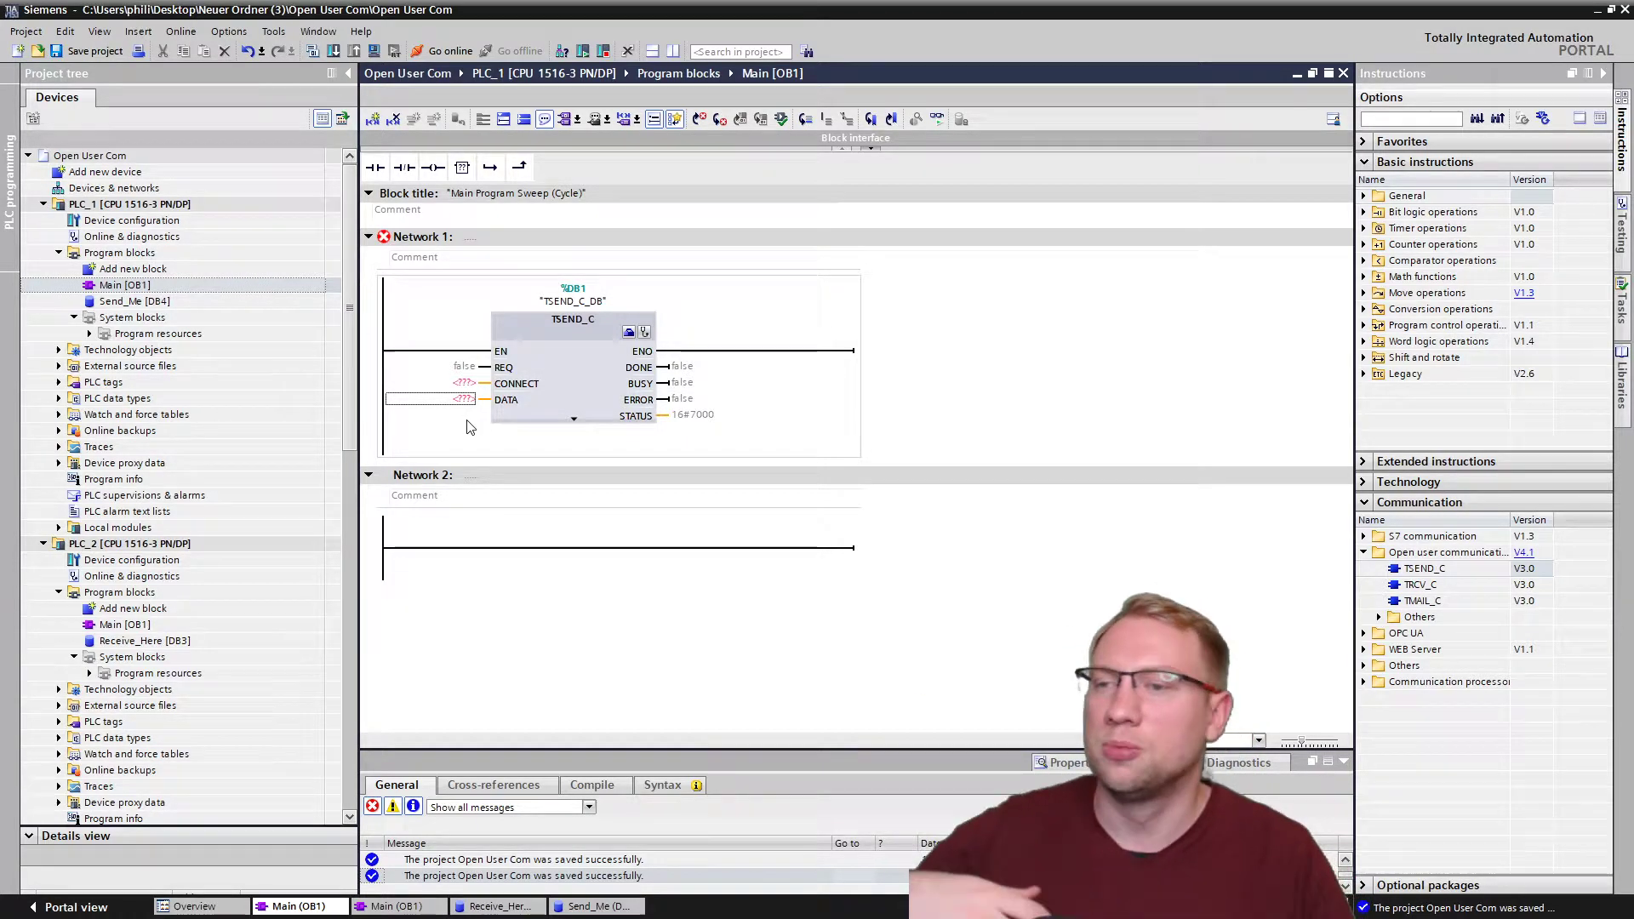
left_click(119, 301)
left_click_drag(119, 301, 451, 415)
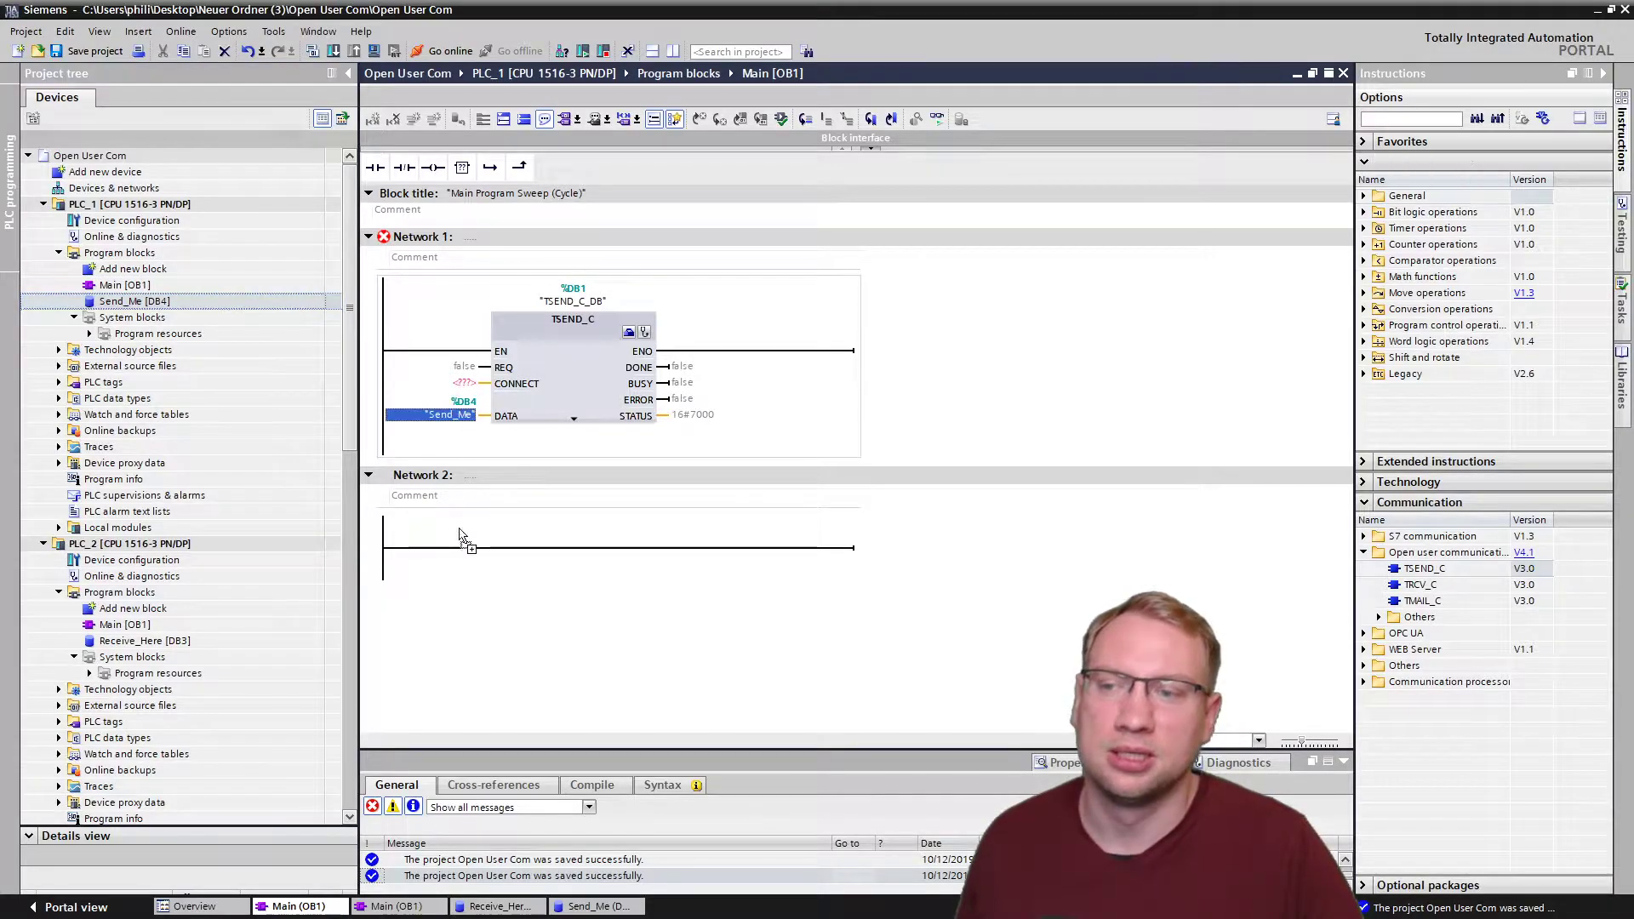
left_click(959, 437)
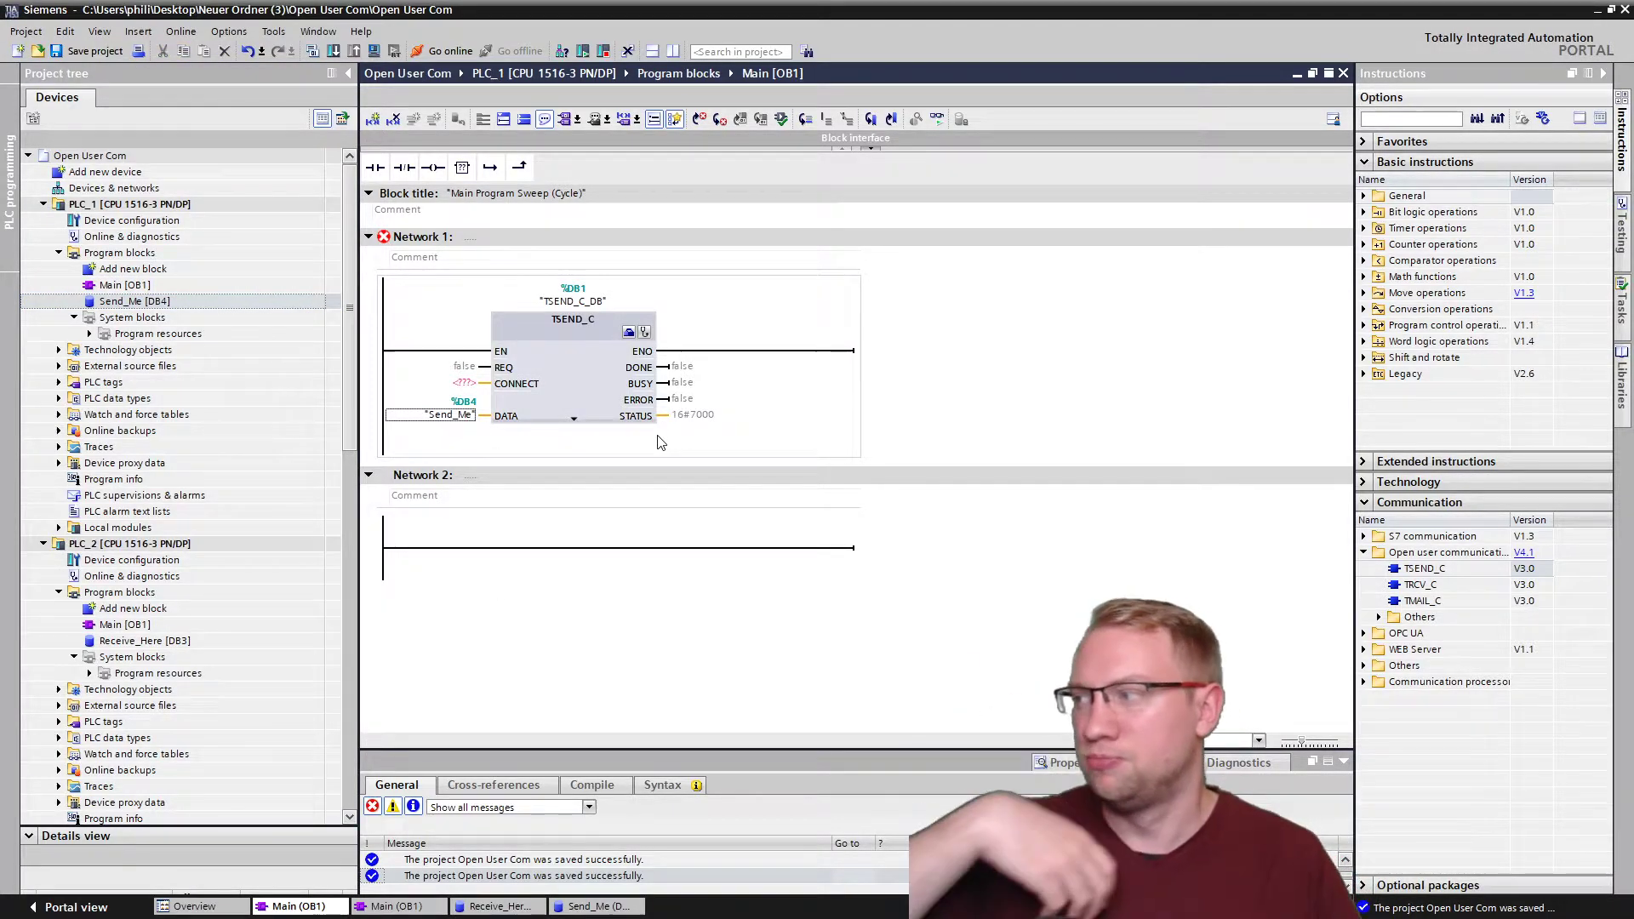
scroll(657, 432, "up", 2)
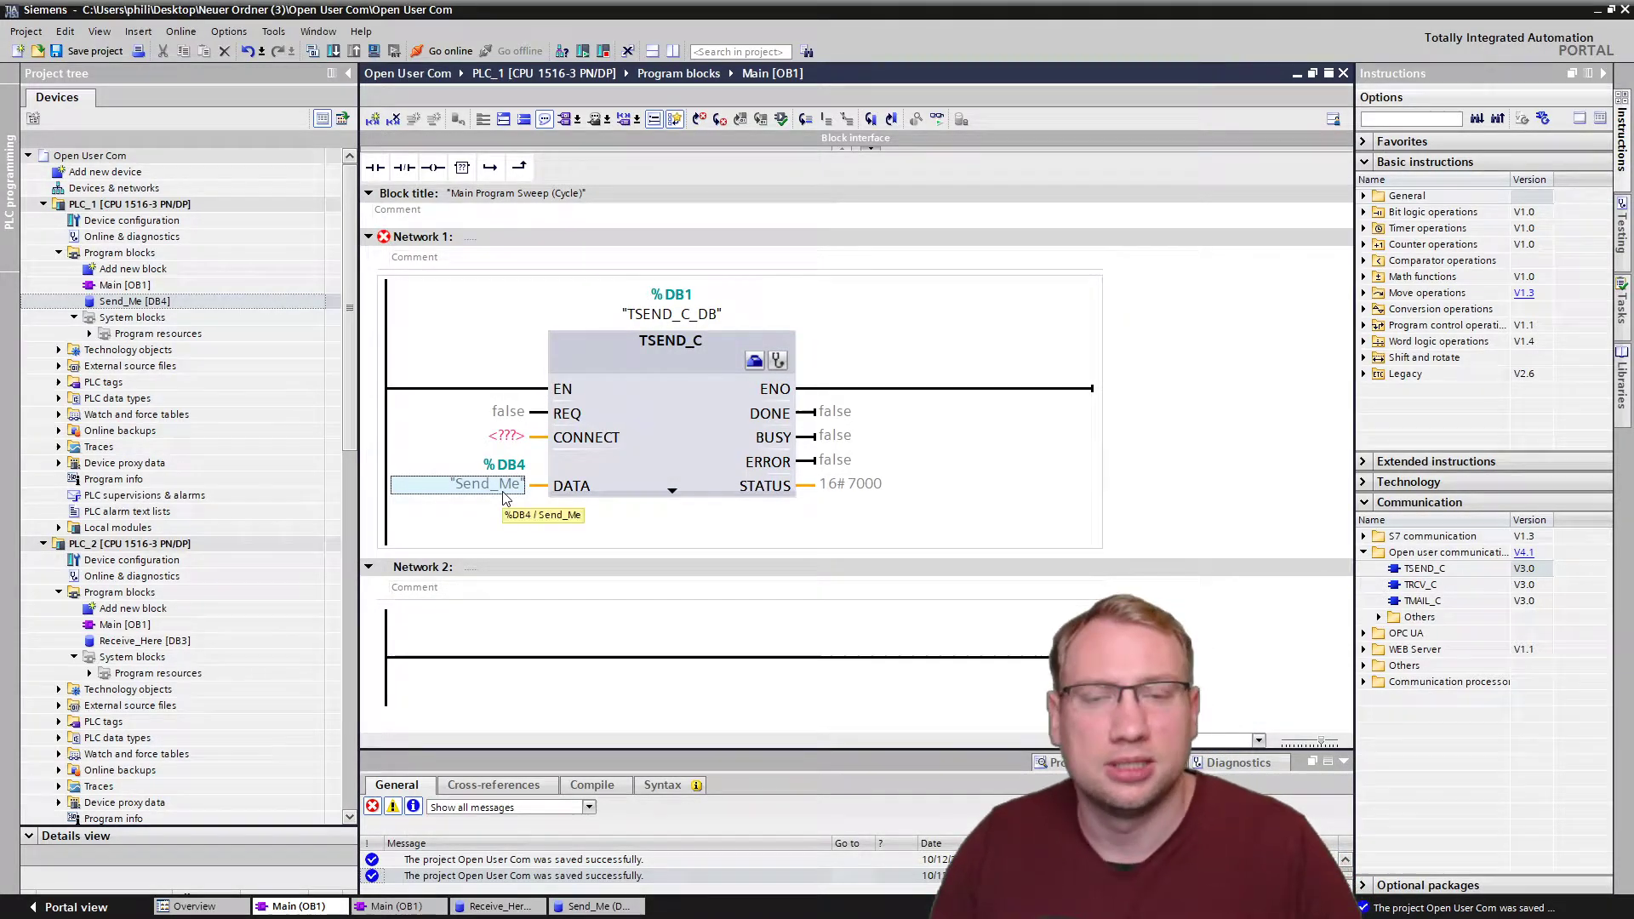
Set TSEND_C's REQ operand to M0.1, then replace it with the Send_Data tag (%M0.2).
double_click(507, 416)
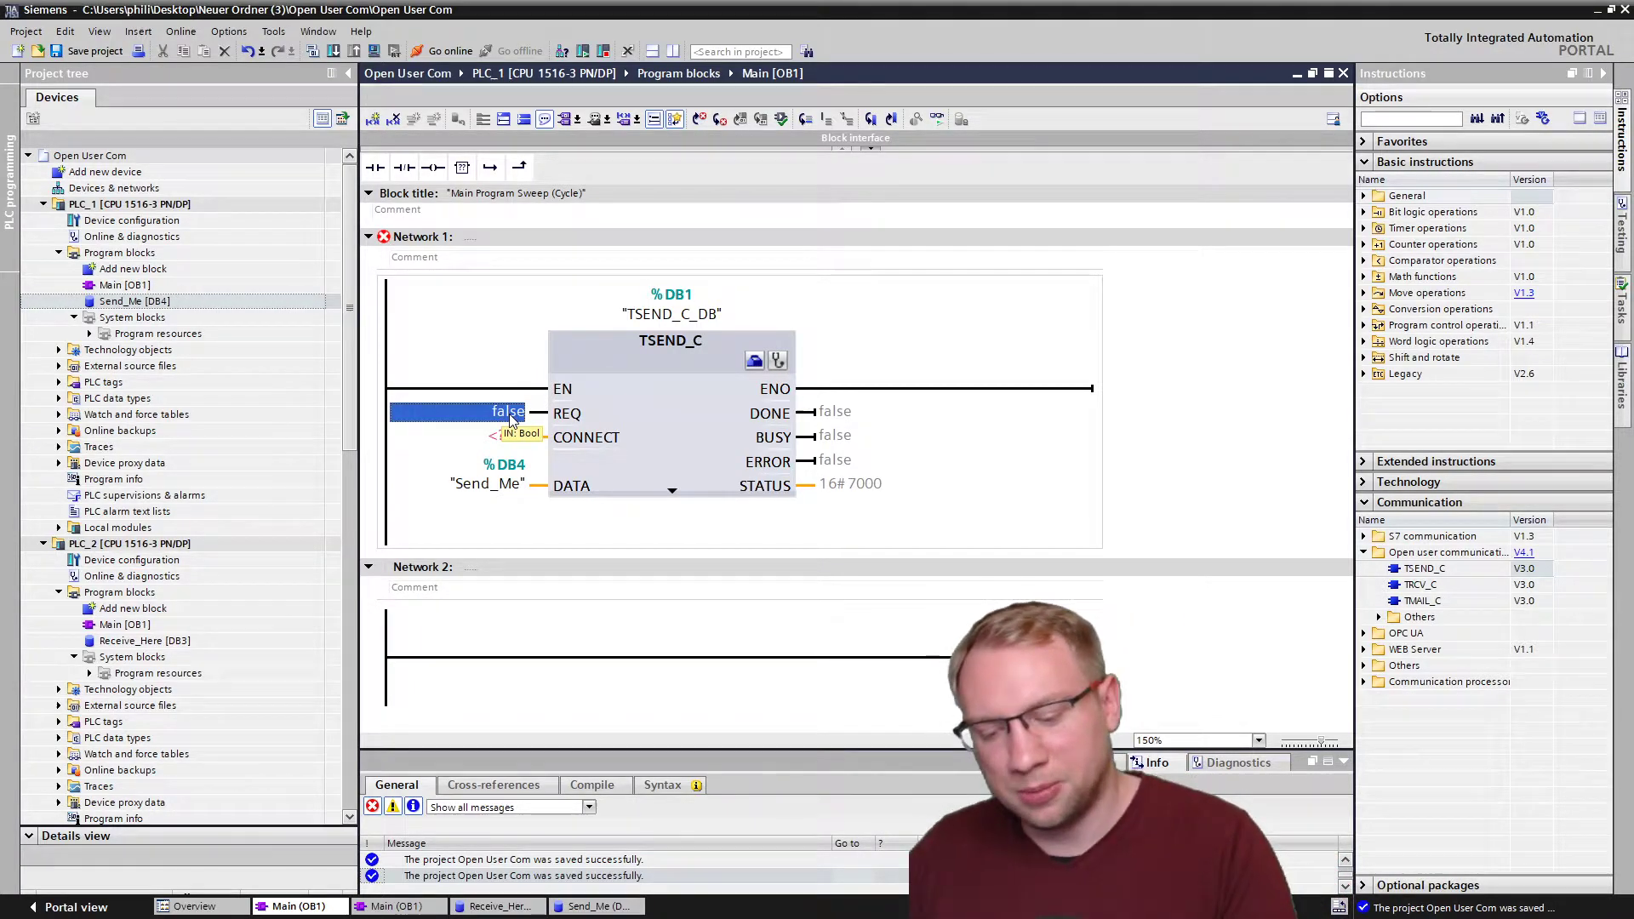
type("m0.")
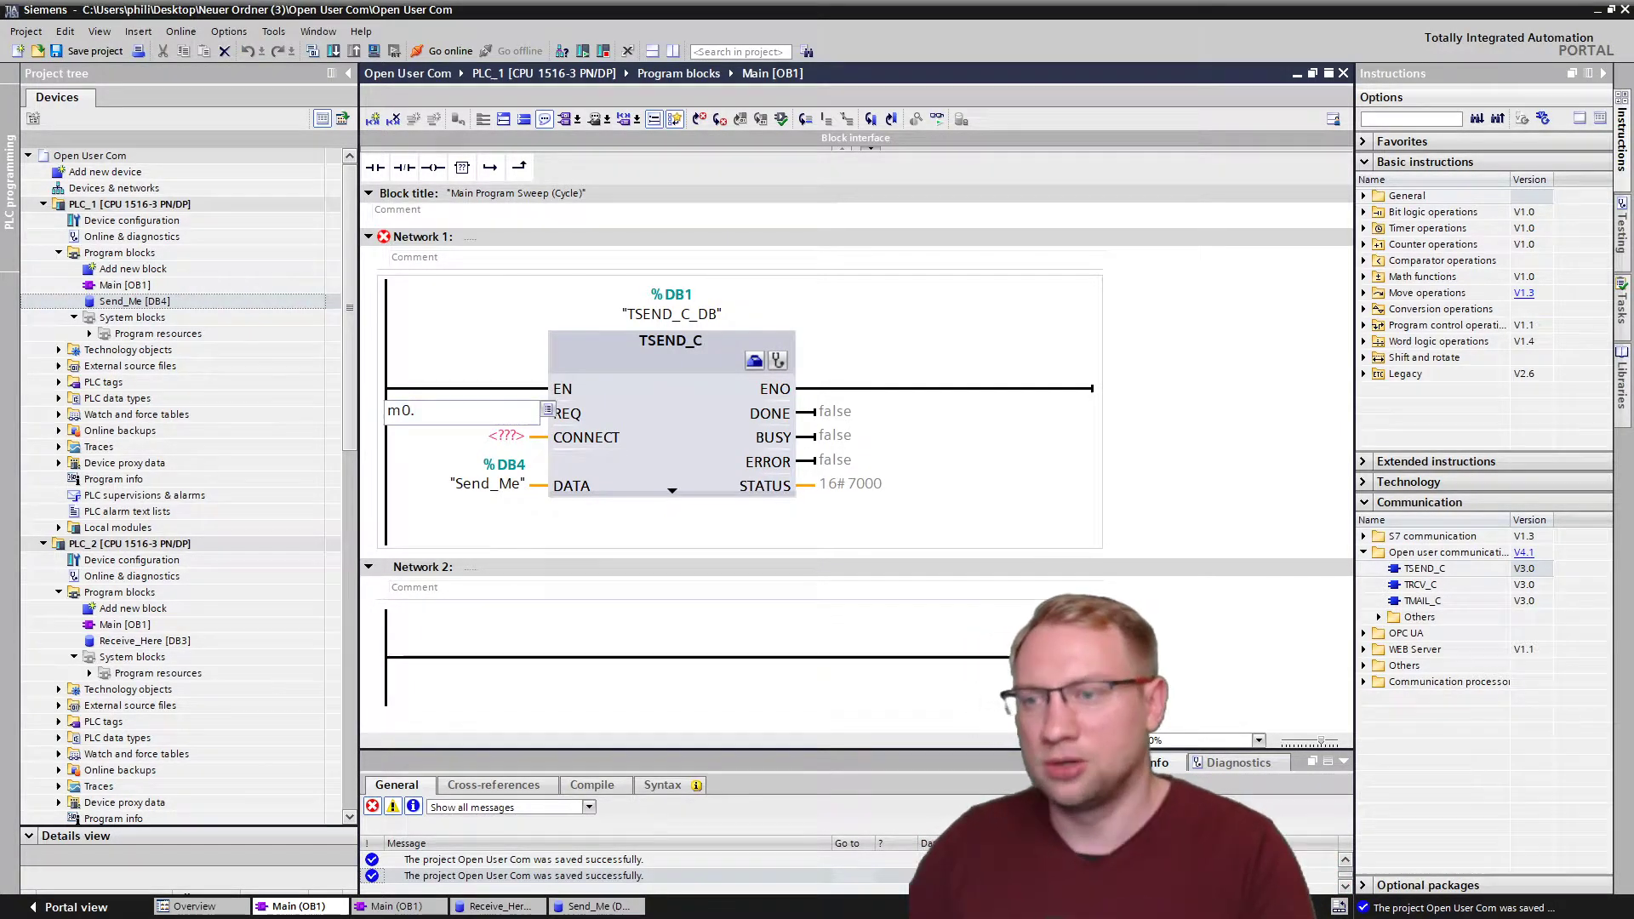
type("1")
key("Return")
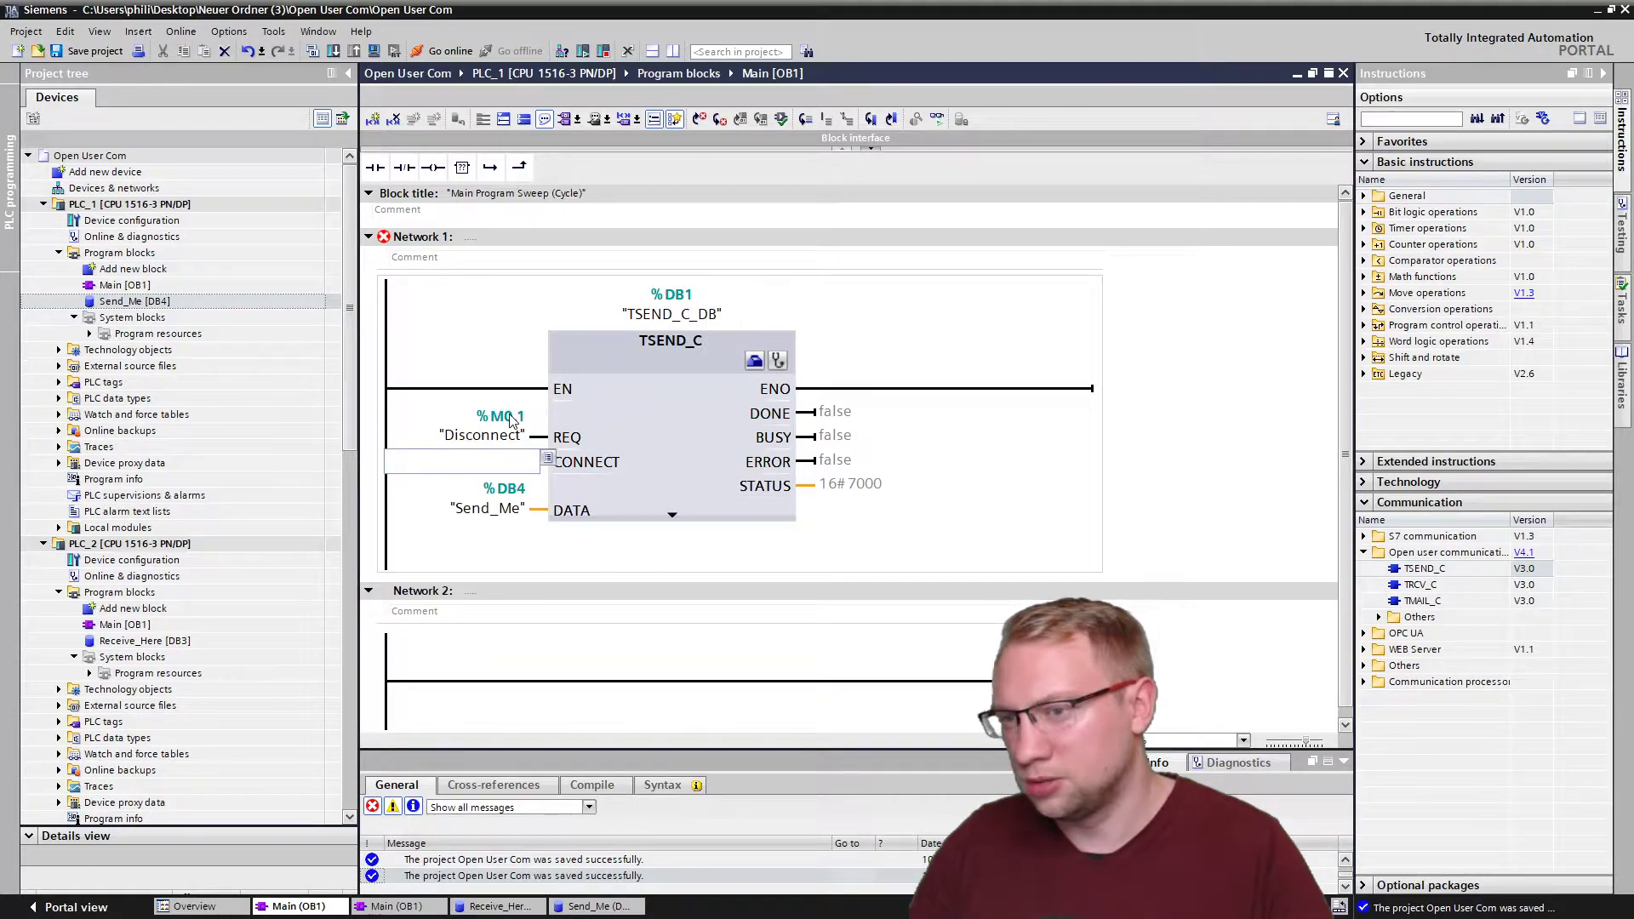
left_click(499, 440)
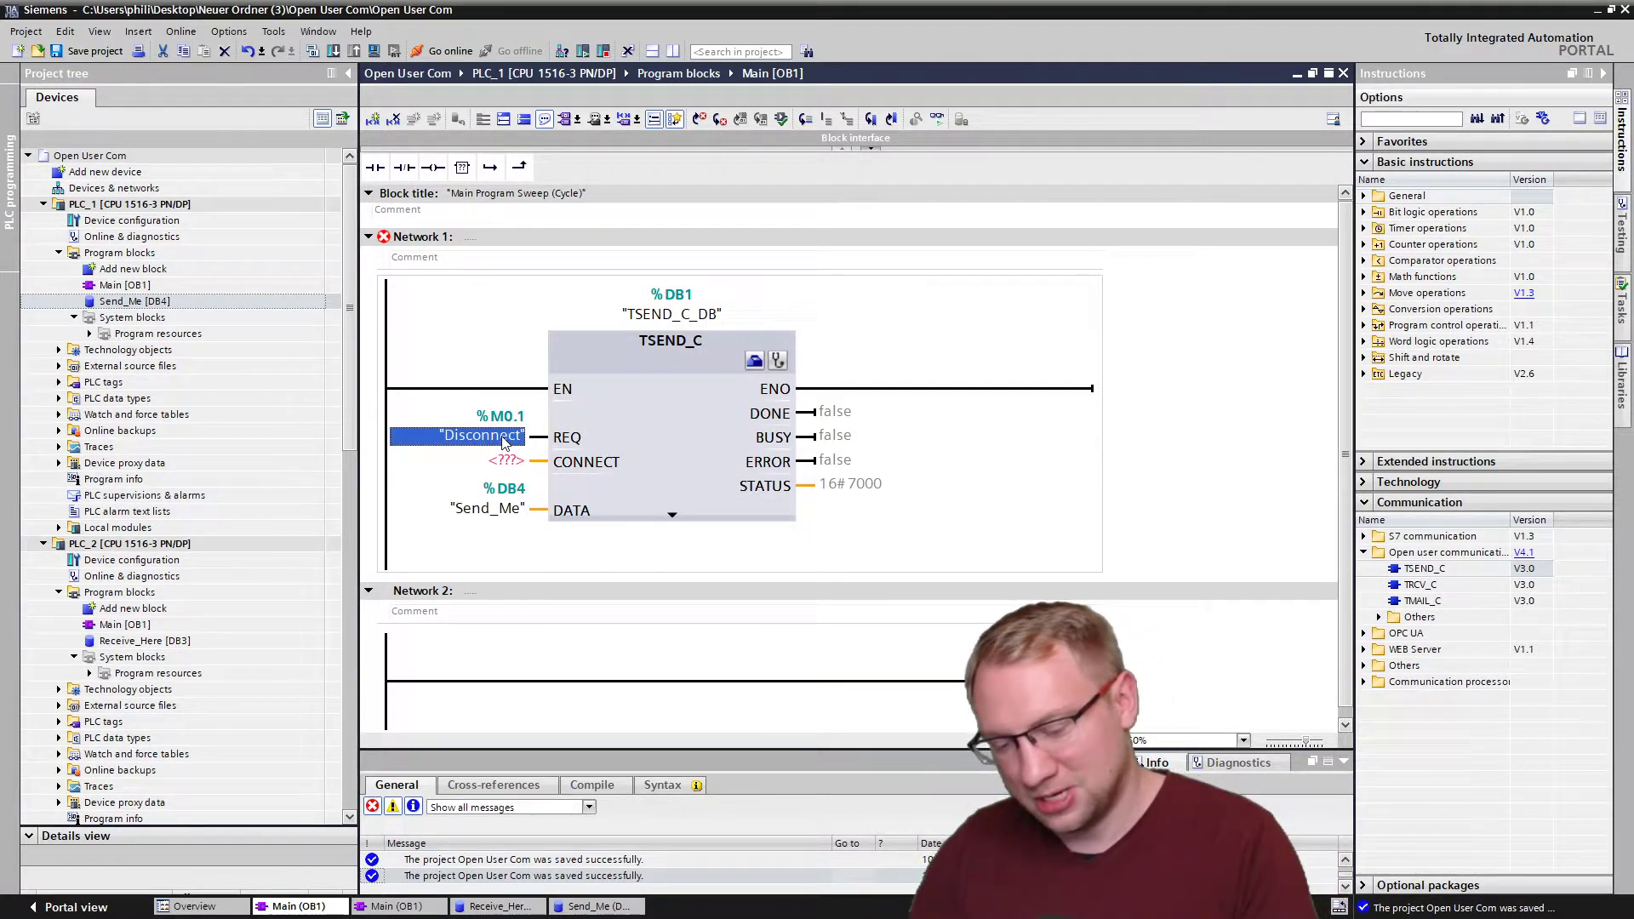
type("sen")
key("Return")
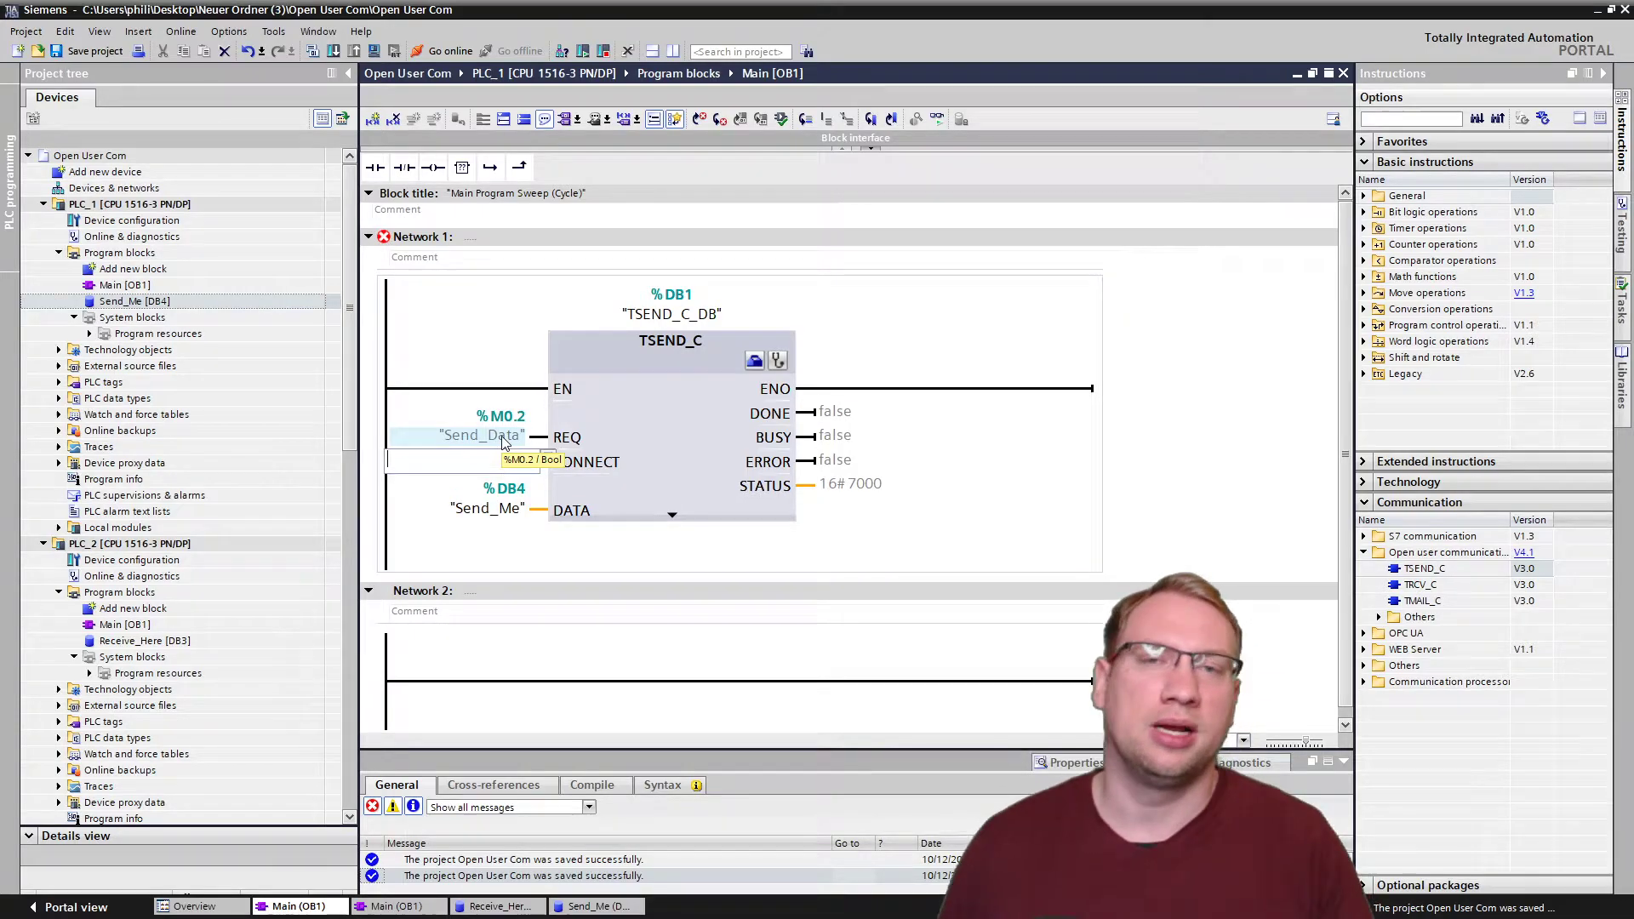
left_click(519, 437)
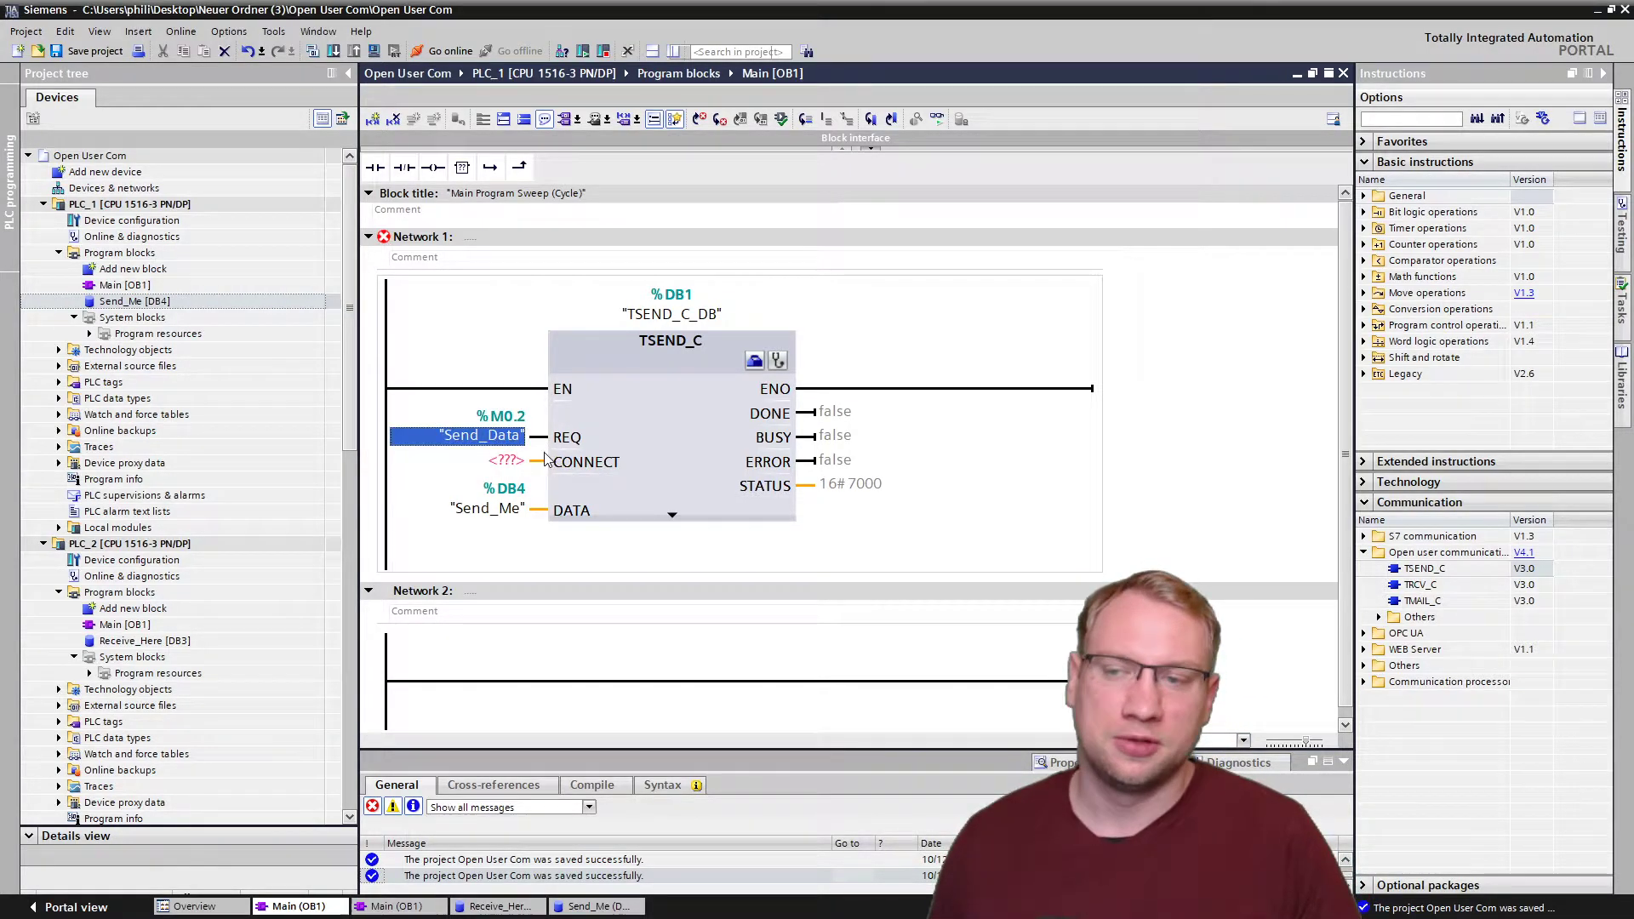
left_click(503, 516)
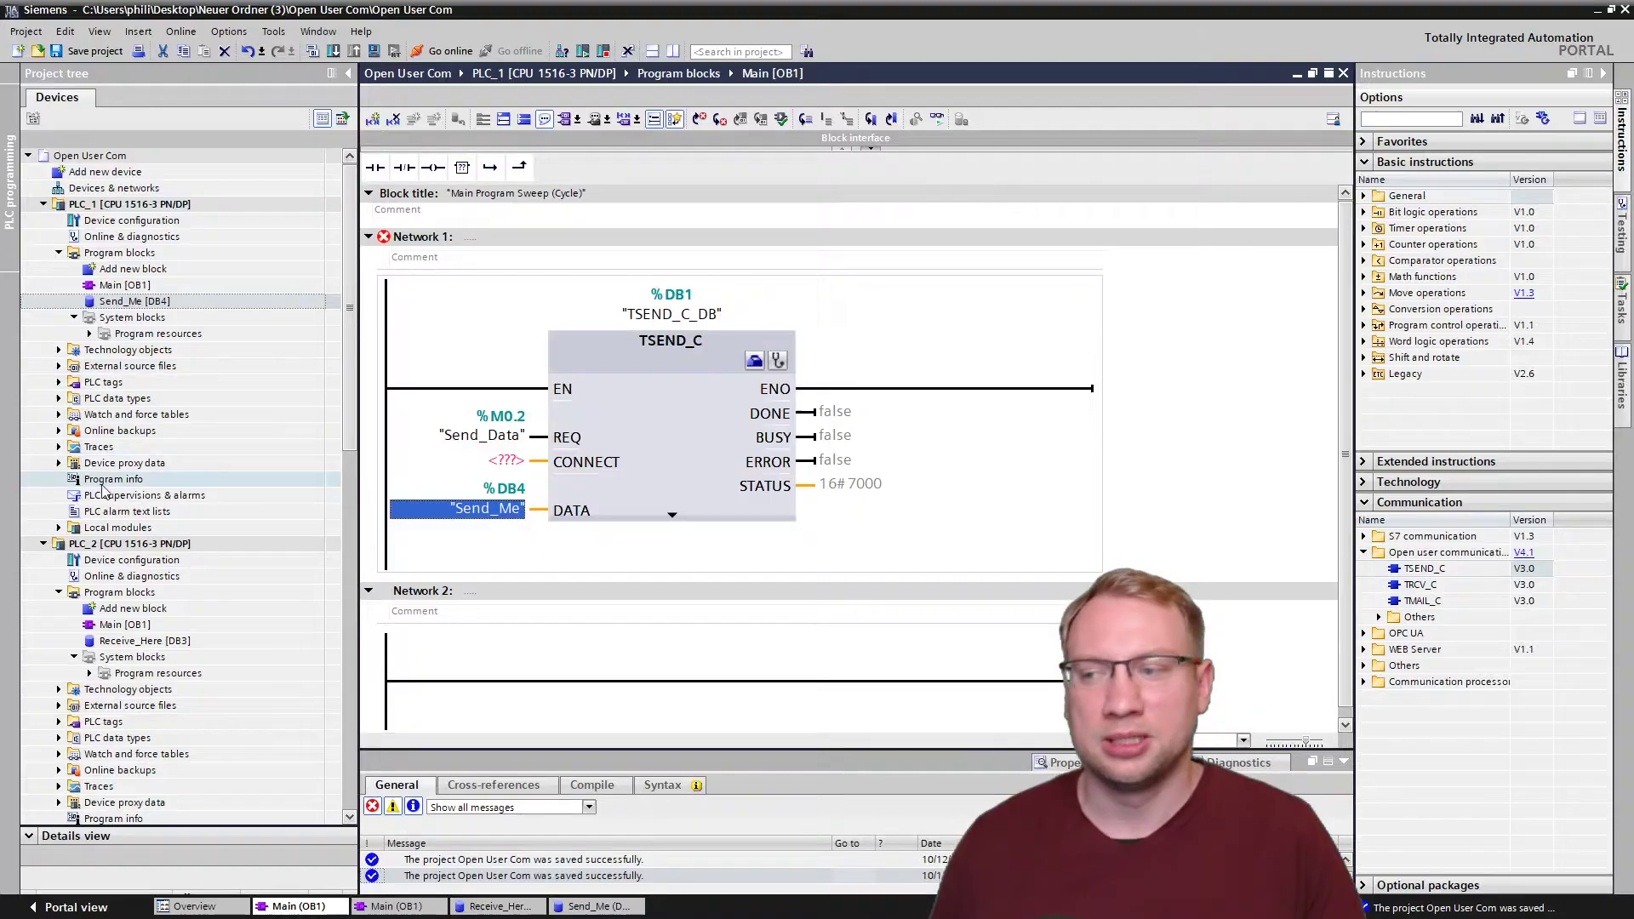
left_click(118, 545)
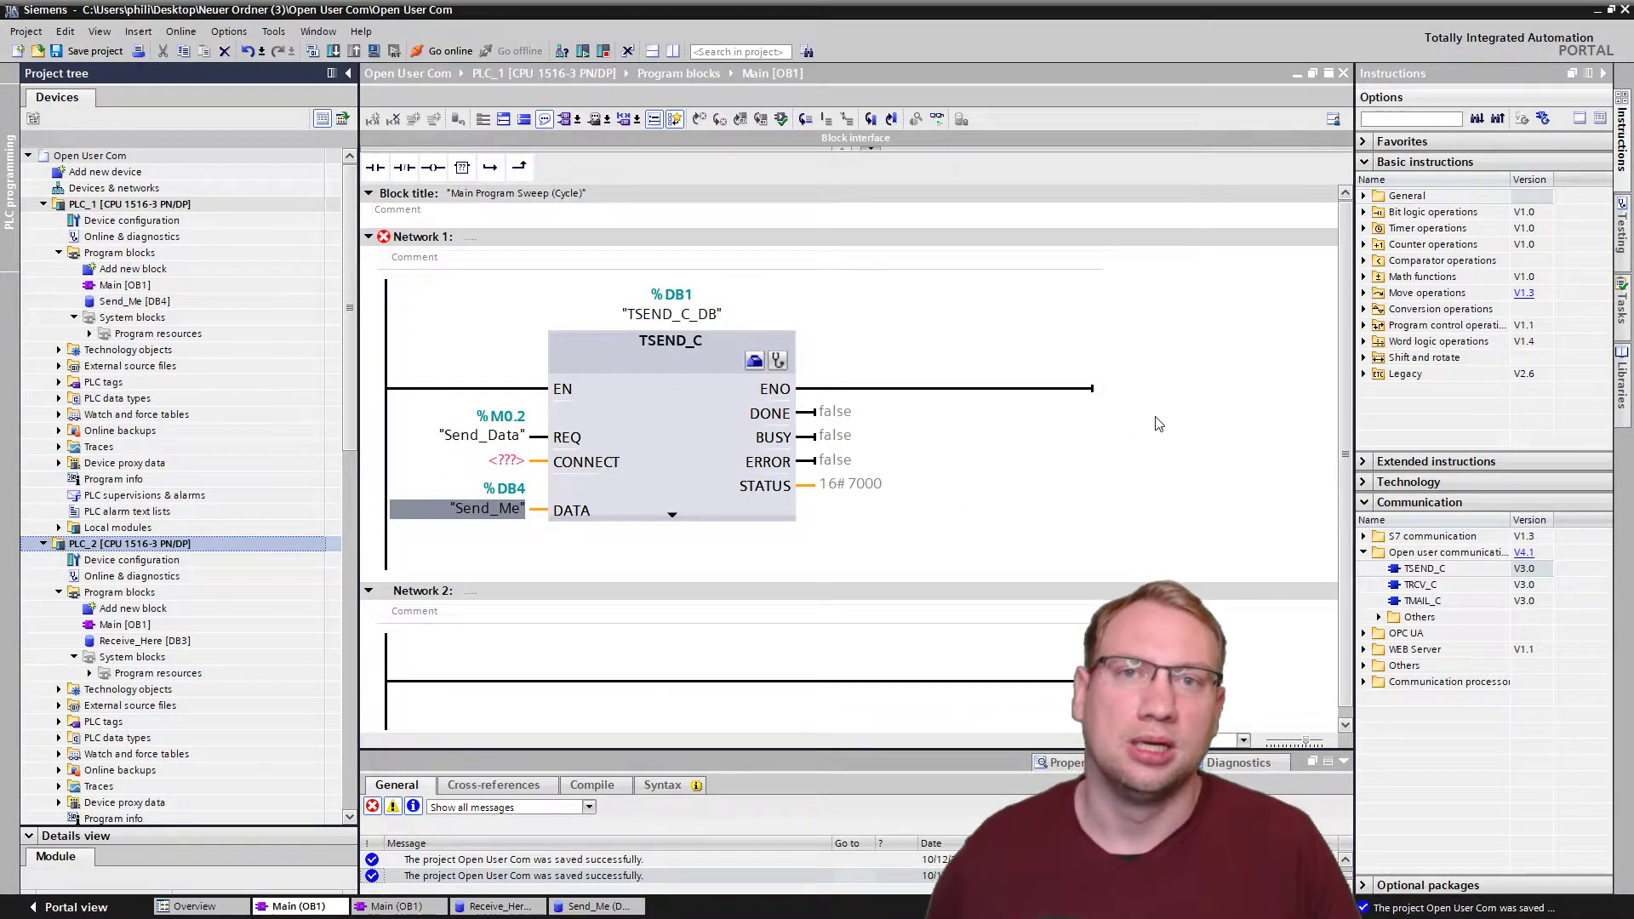
left_click(704, 378)
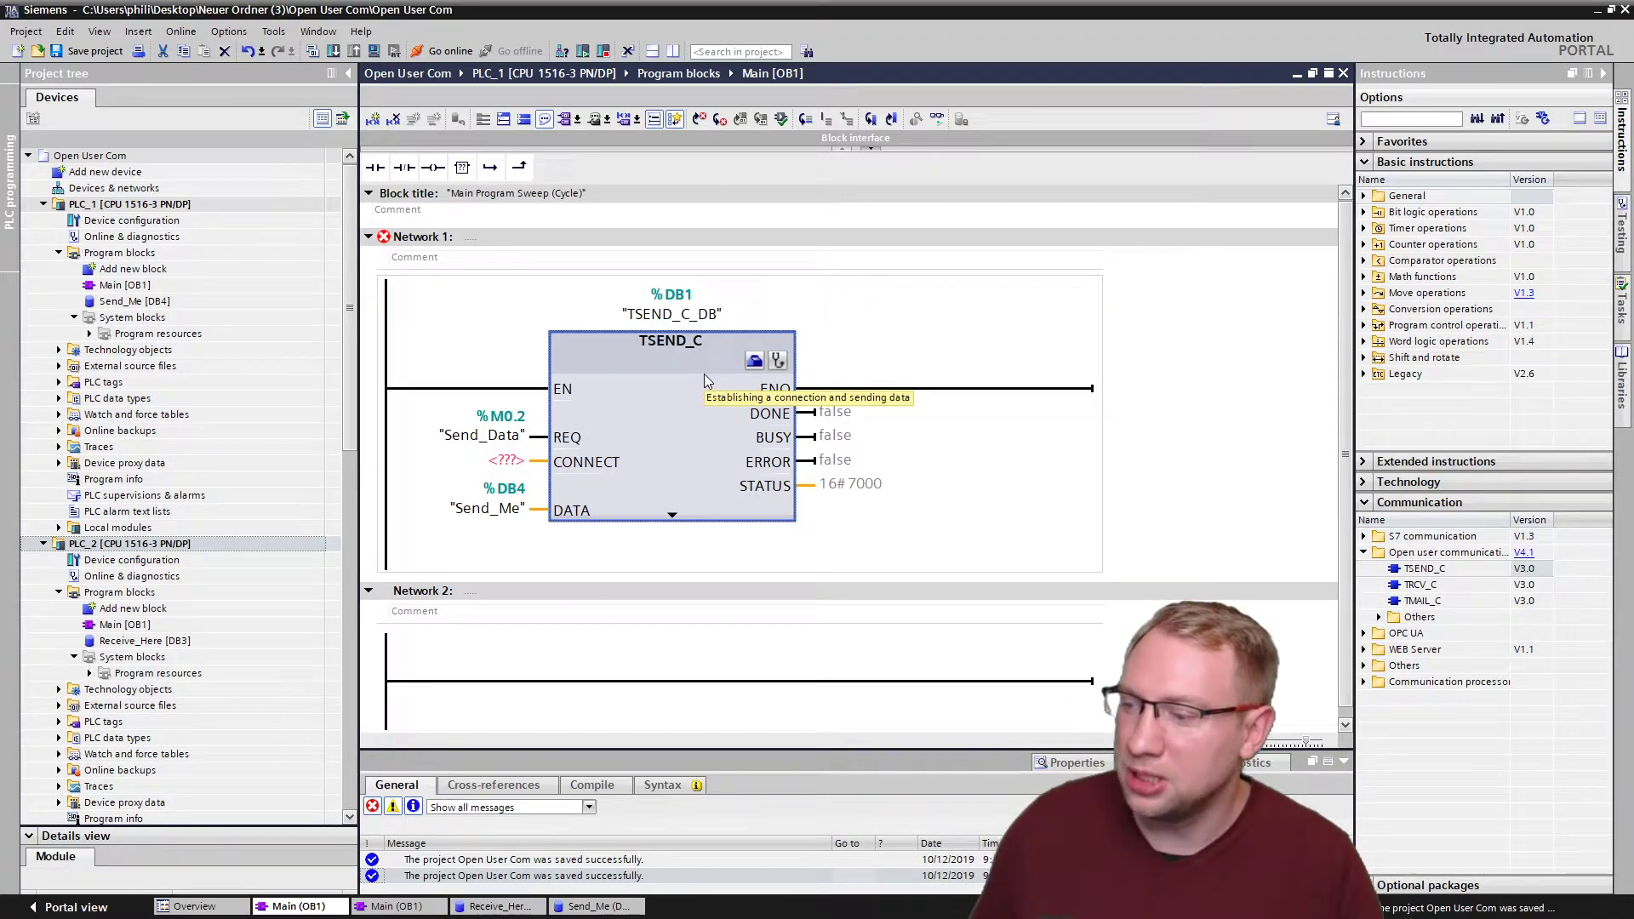
Show TSEND_C's Connection parameter page in an enlarged Inspector and list the partner end points.
left_click(756, 362)
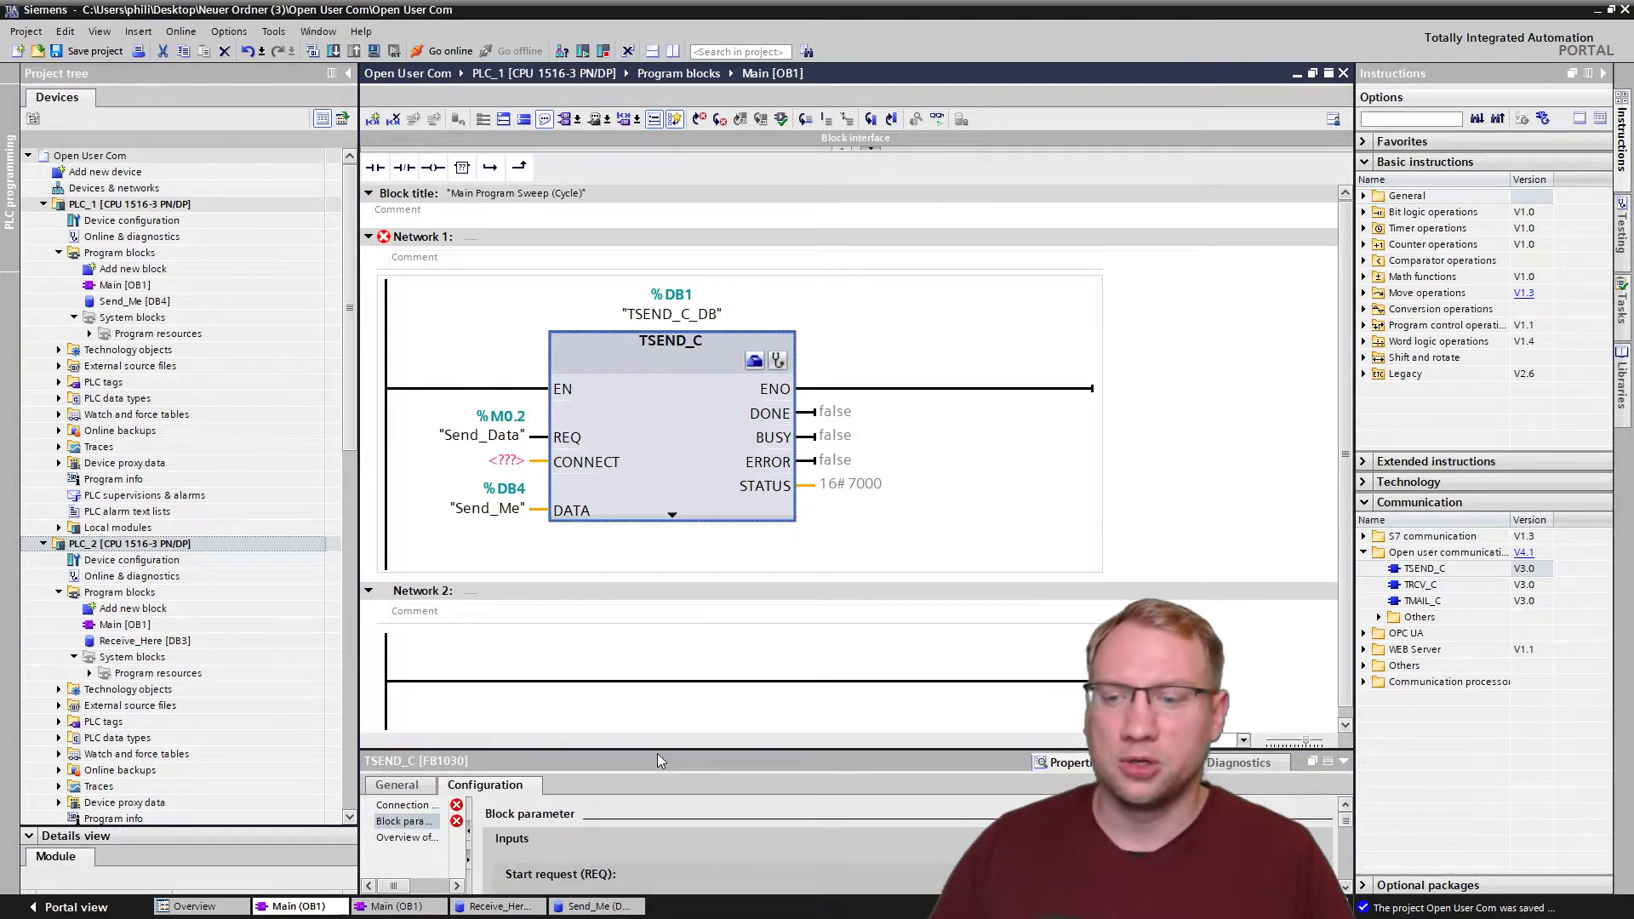
left_click_drag(658, 751, 674, 458)
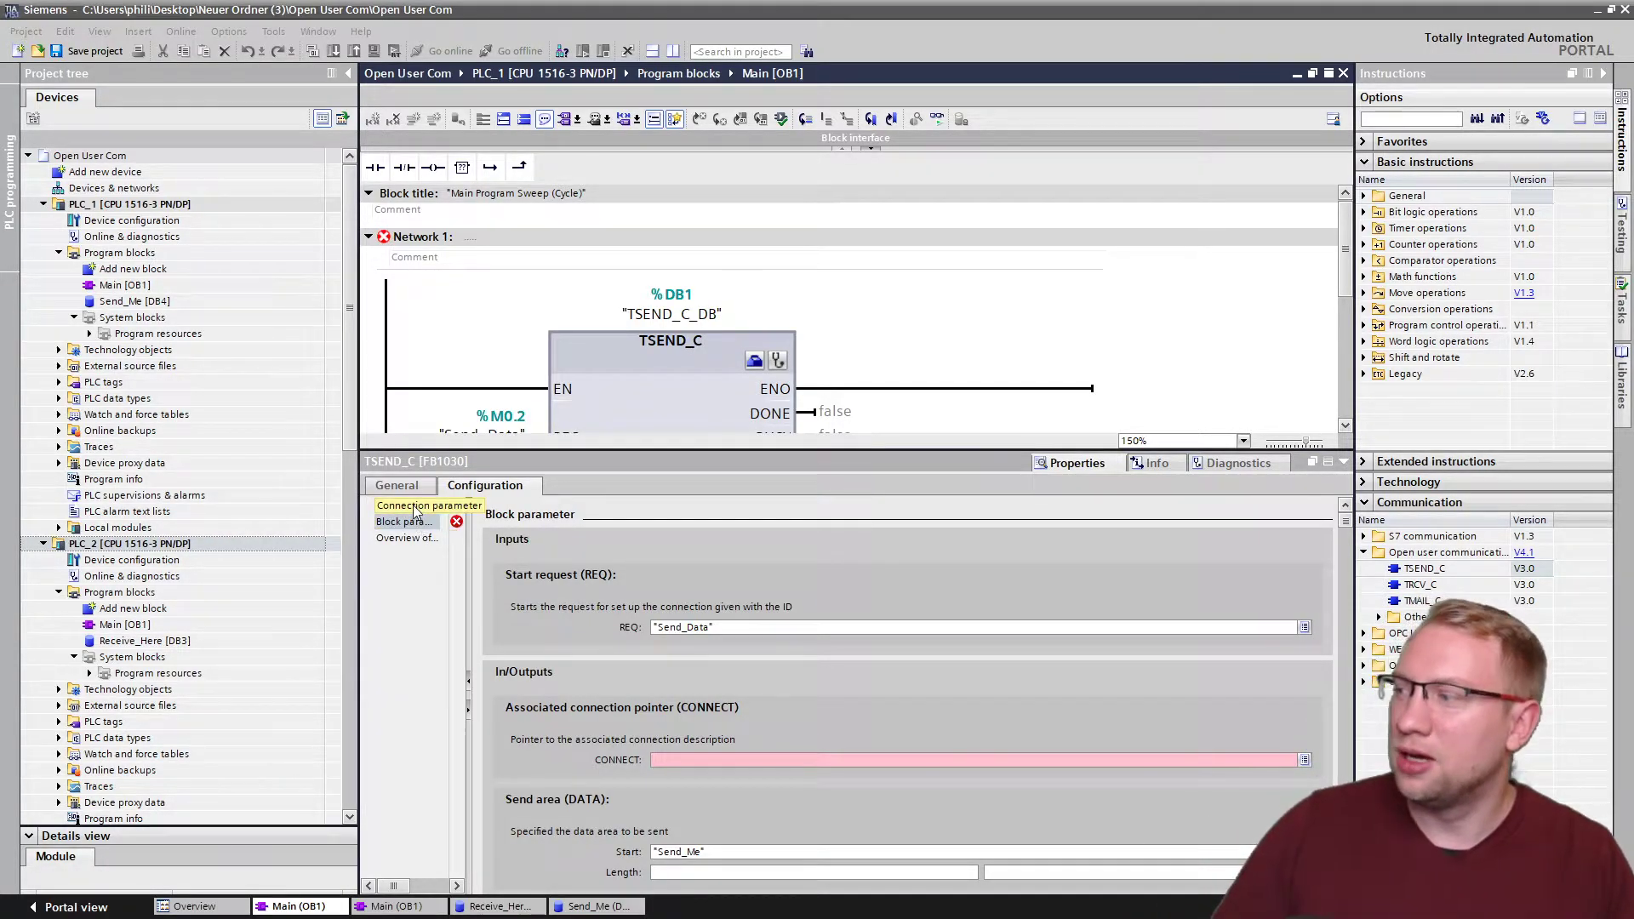
left_click_drag(466, 532, 505, 533)
left_click(442, 505)
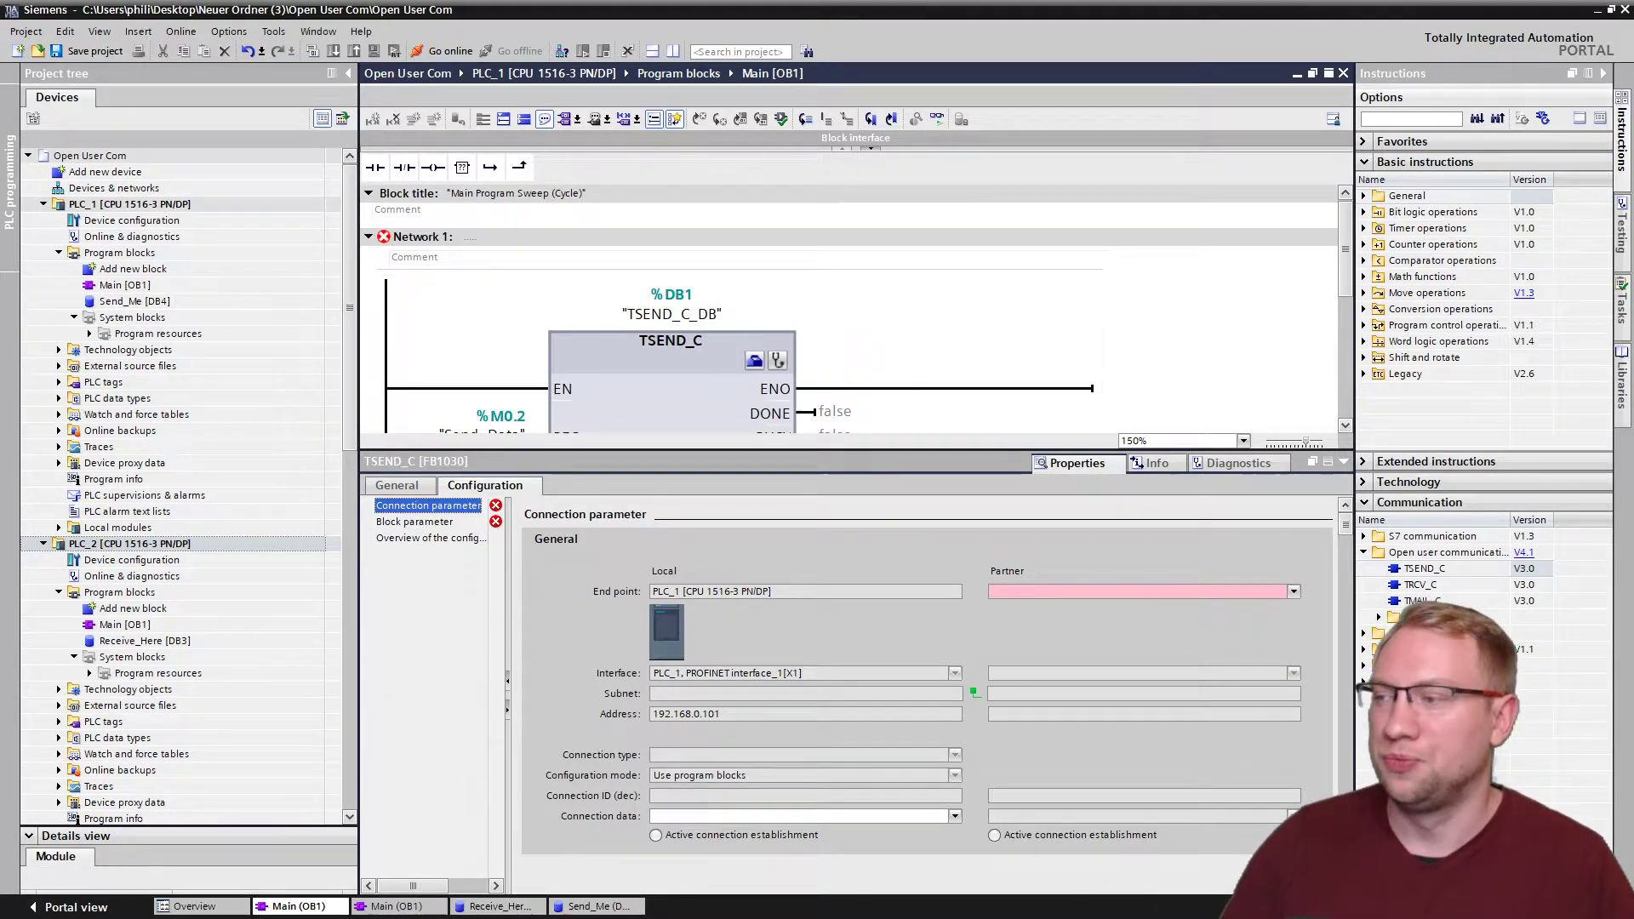
left_click(1265, 593)
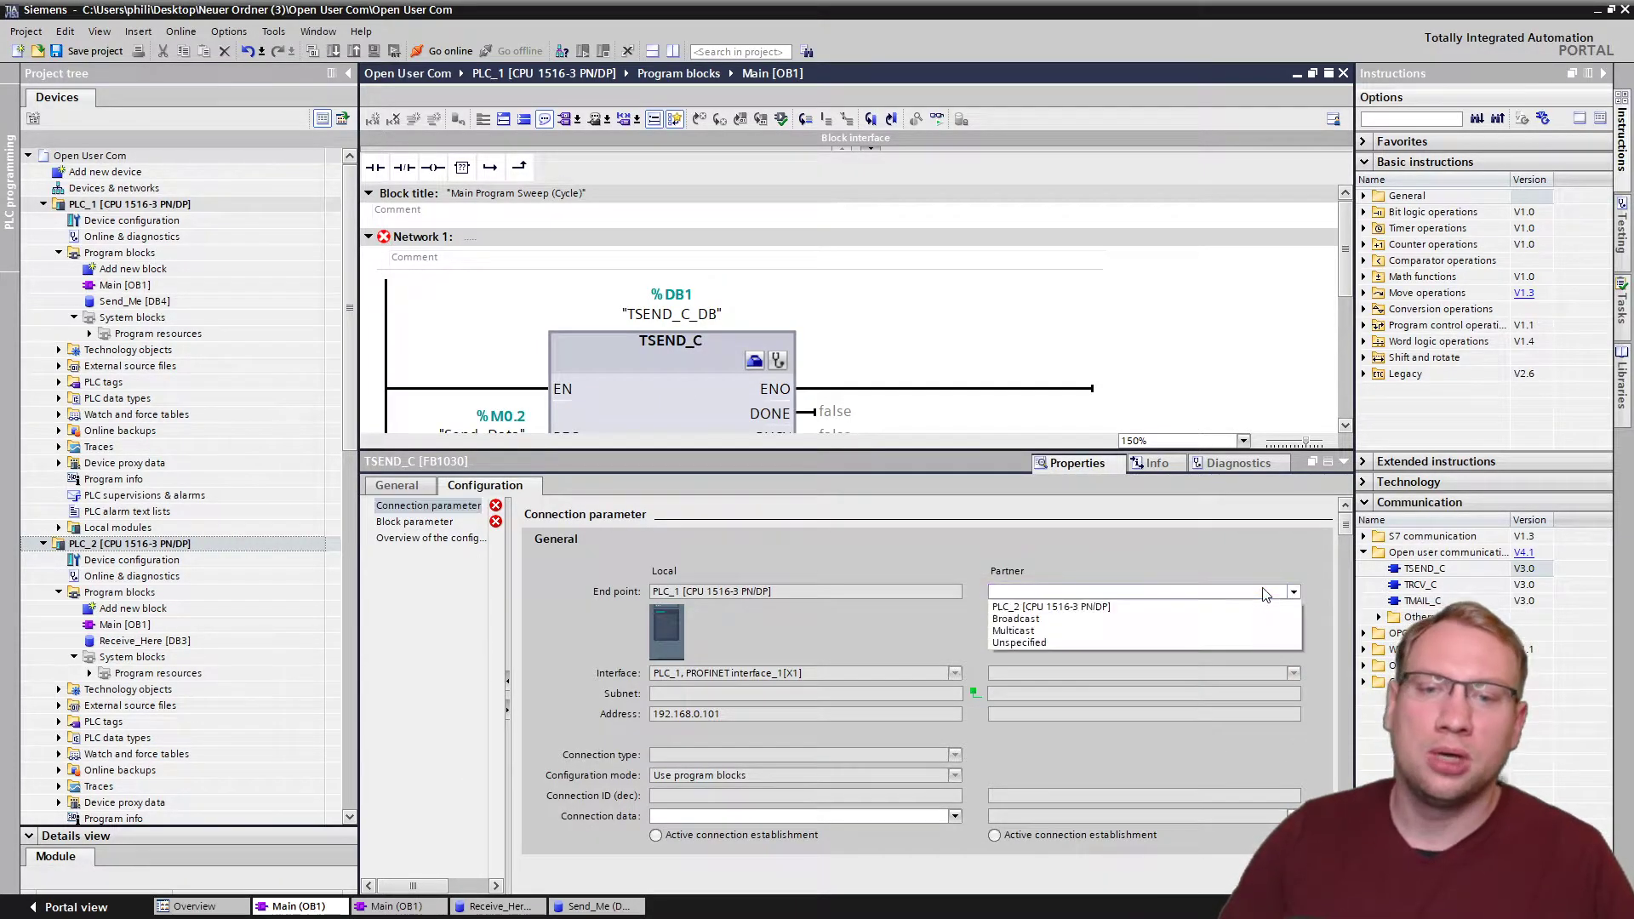
Set an Unspecified partner, new connection data PLC_1_Send_DB, TCP, and Use program blocks mode.
left_click(1025, 643)
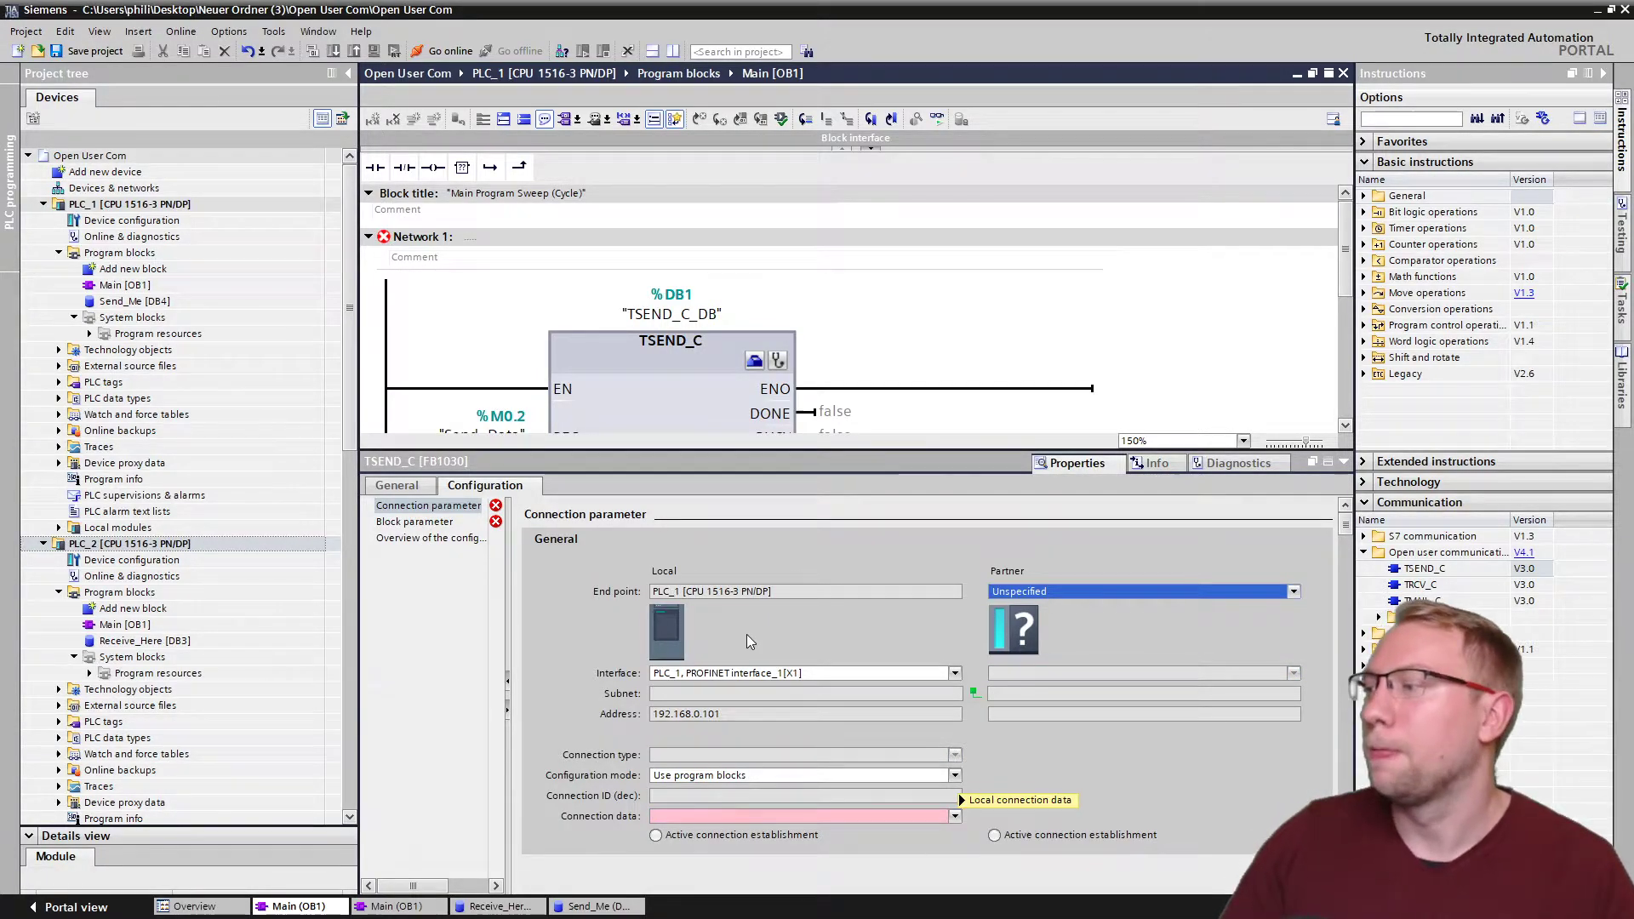
left_click(954, 816)
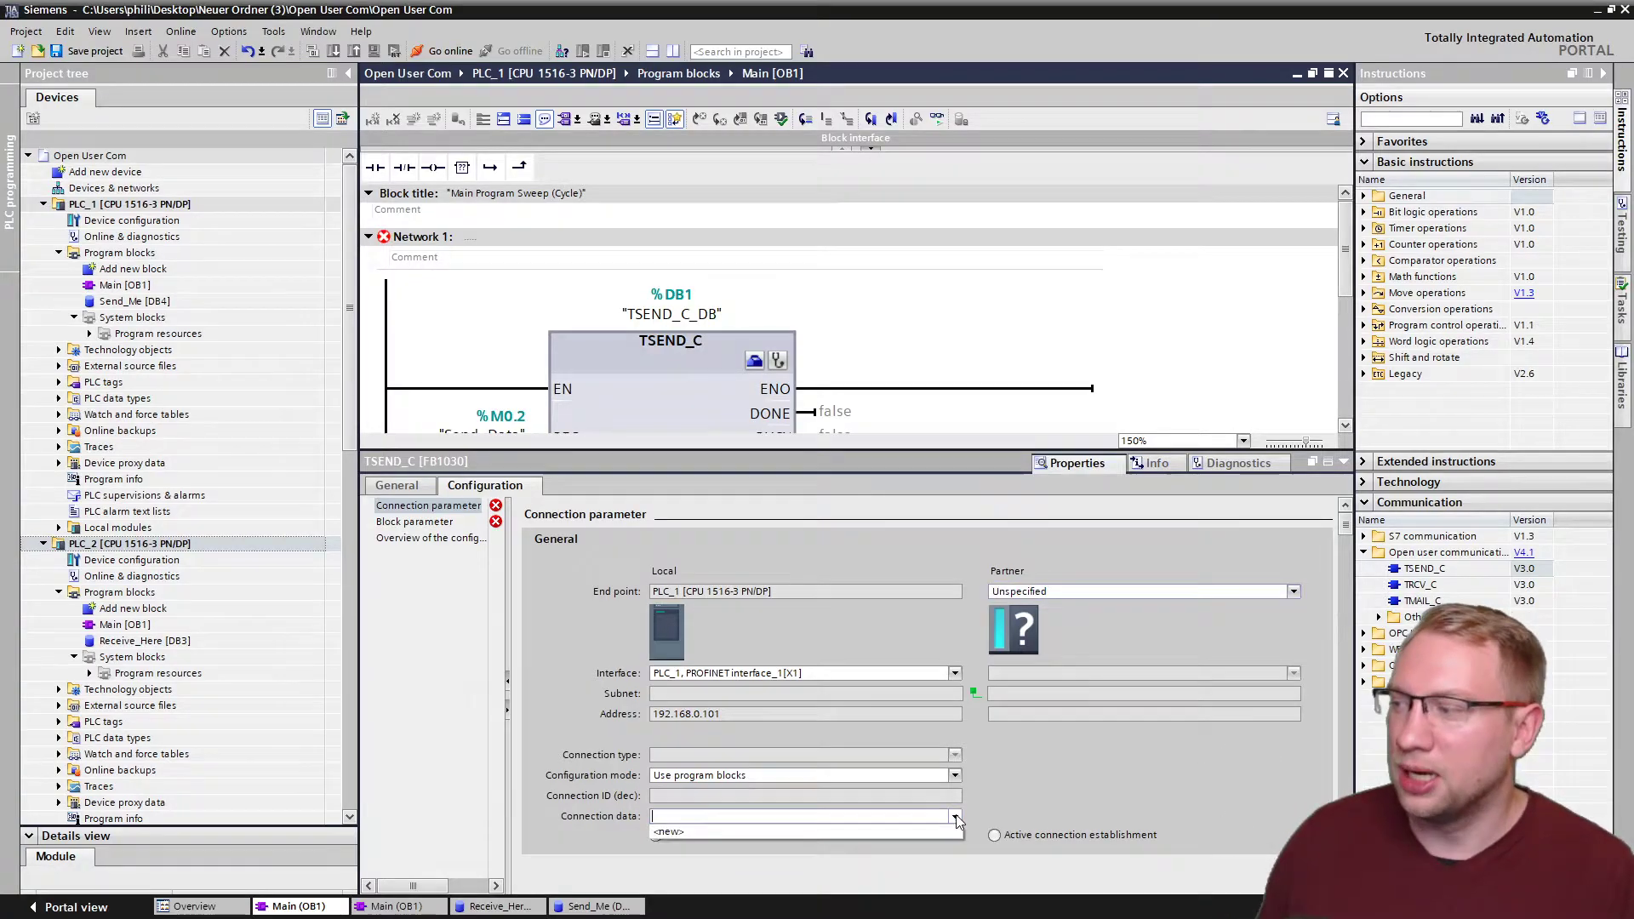
left_click(707, 832)
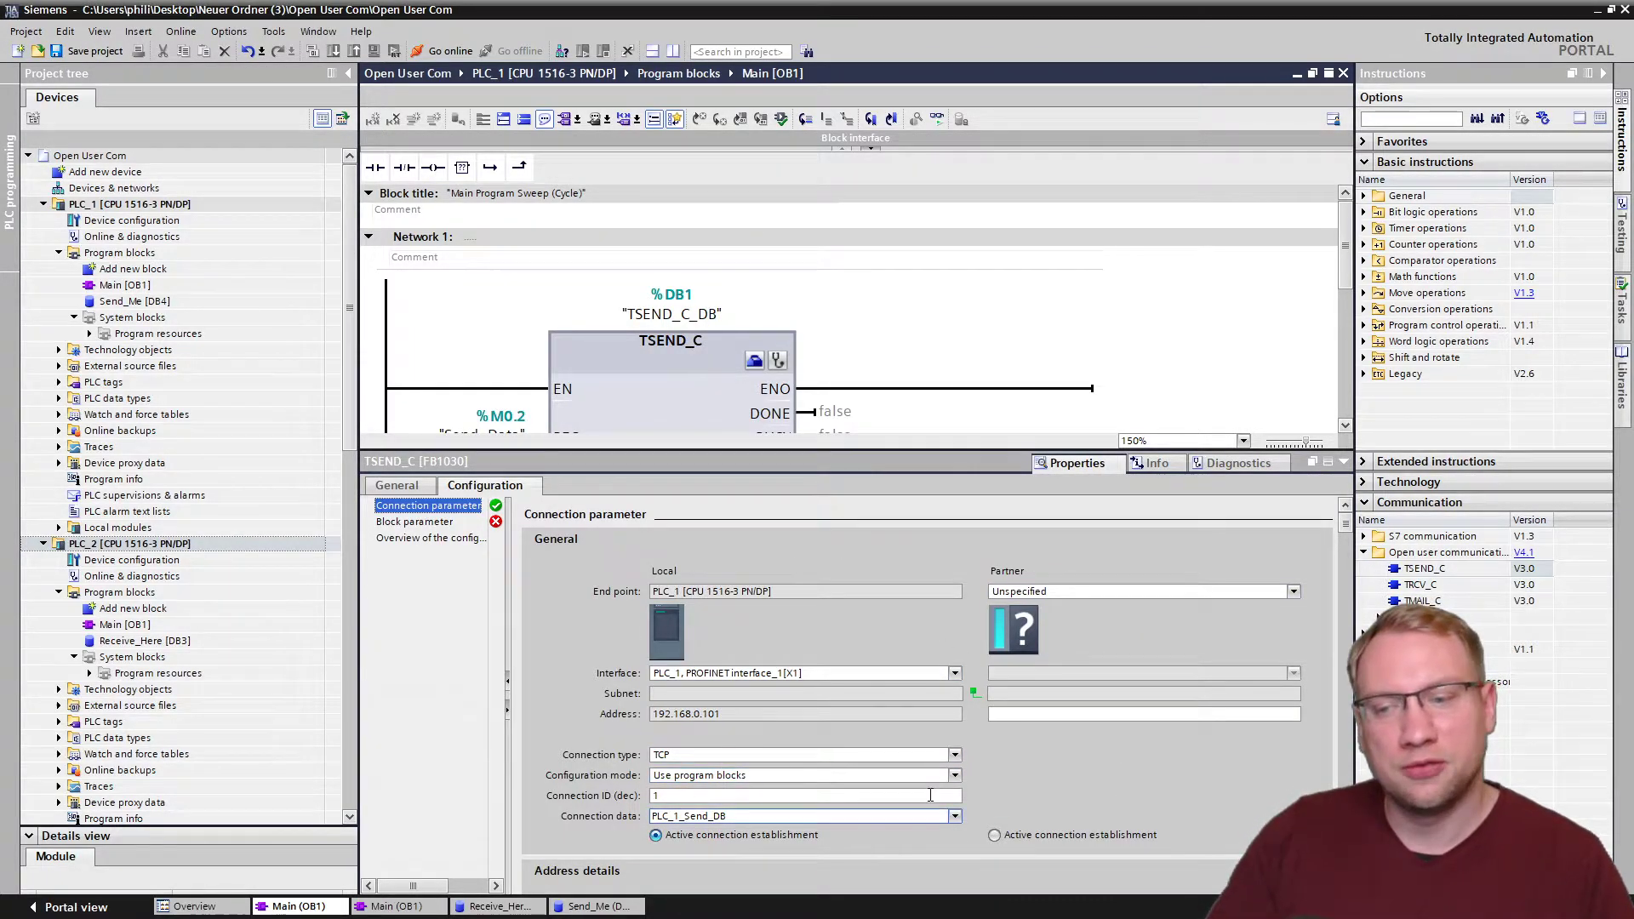
left_click(774, 754)
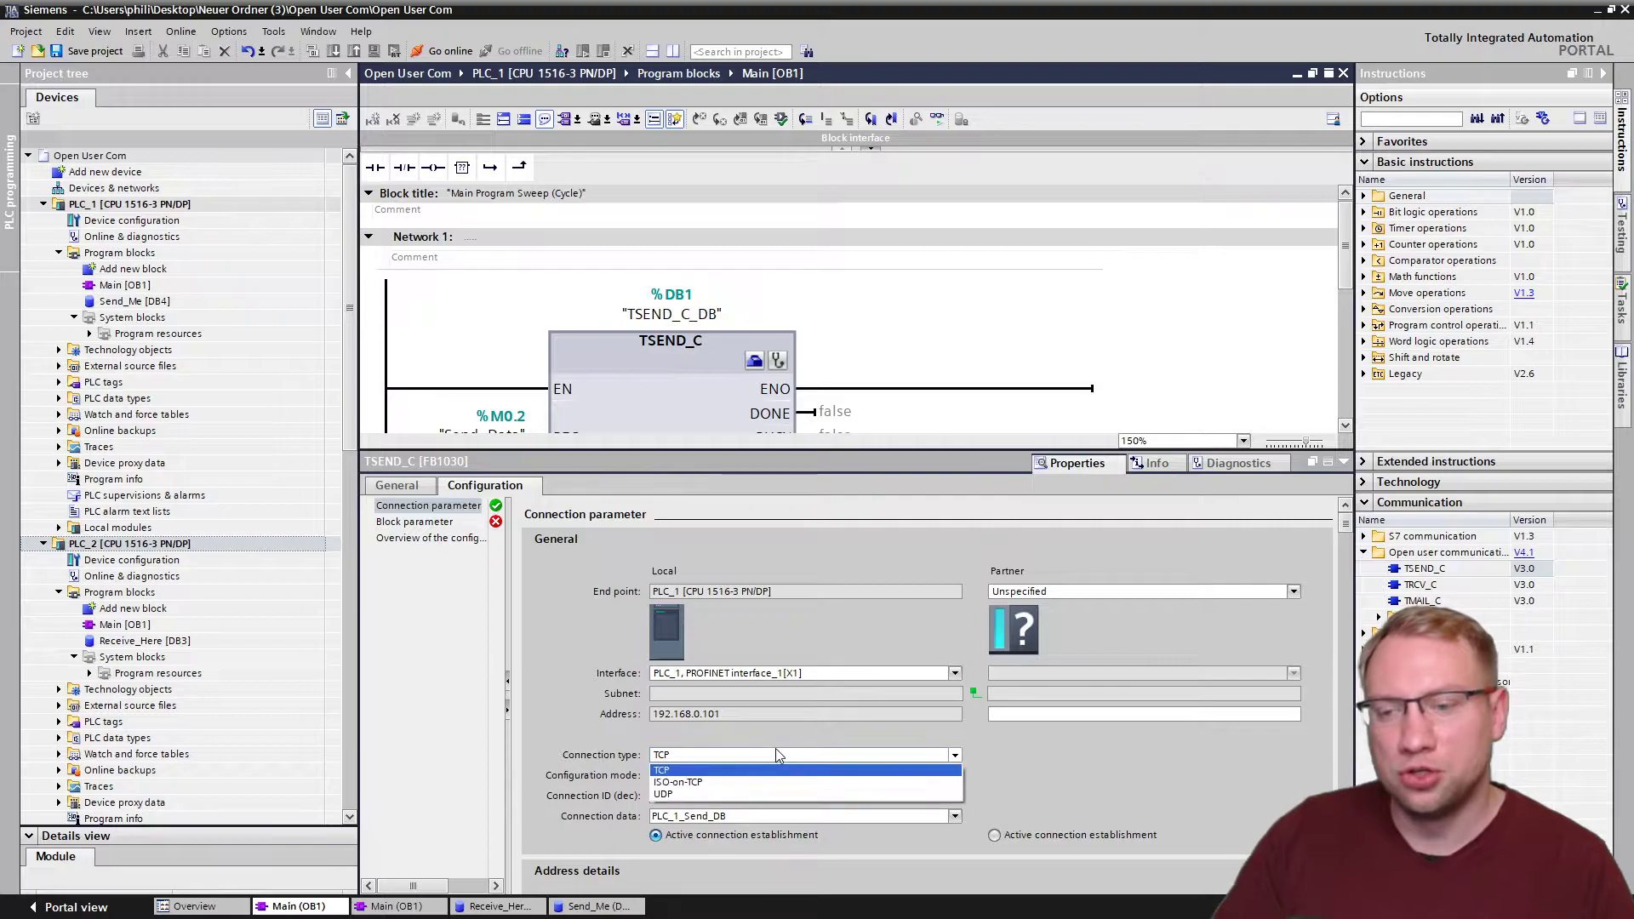
left_click(846, 771)
left_click(947, 776)
left_click(945, 777)
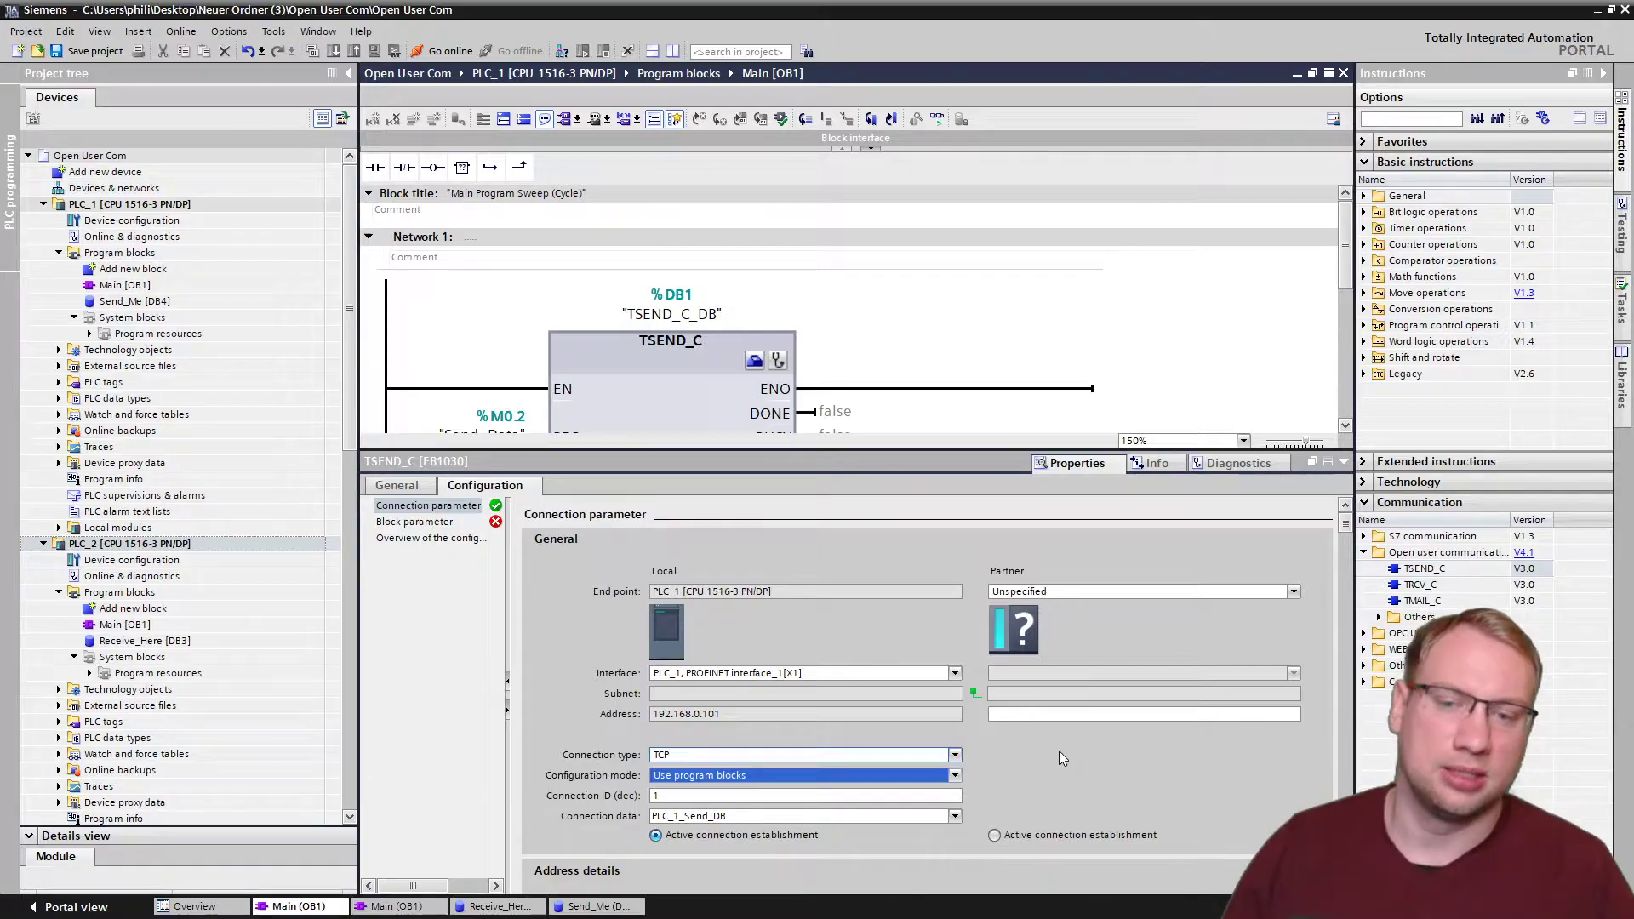
Enter the partner address 192.168.0.102 from PLC_2's settings, then select partner port 2000.
left_click(696, 795)
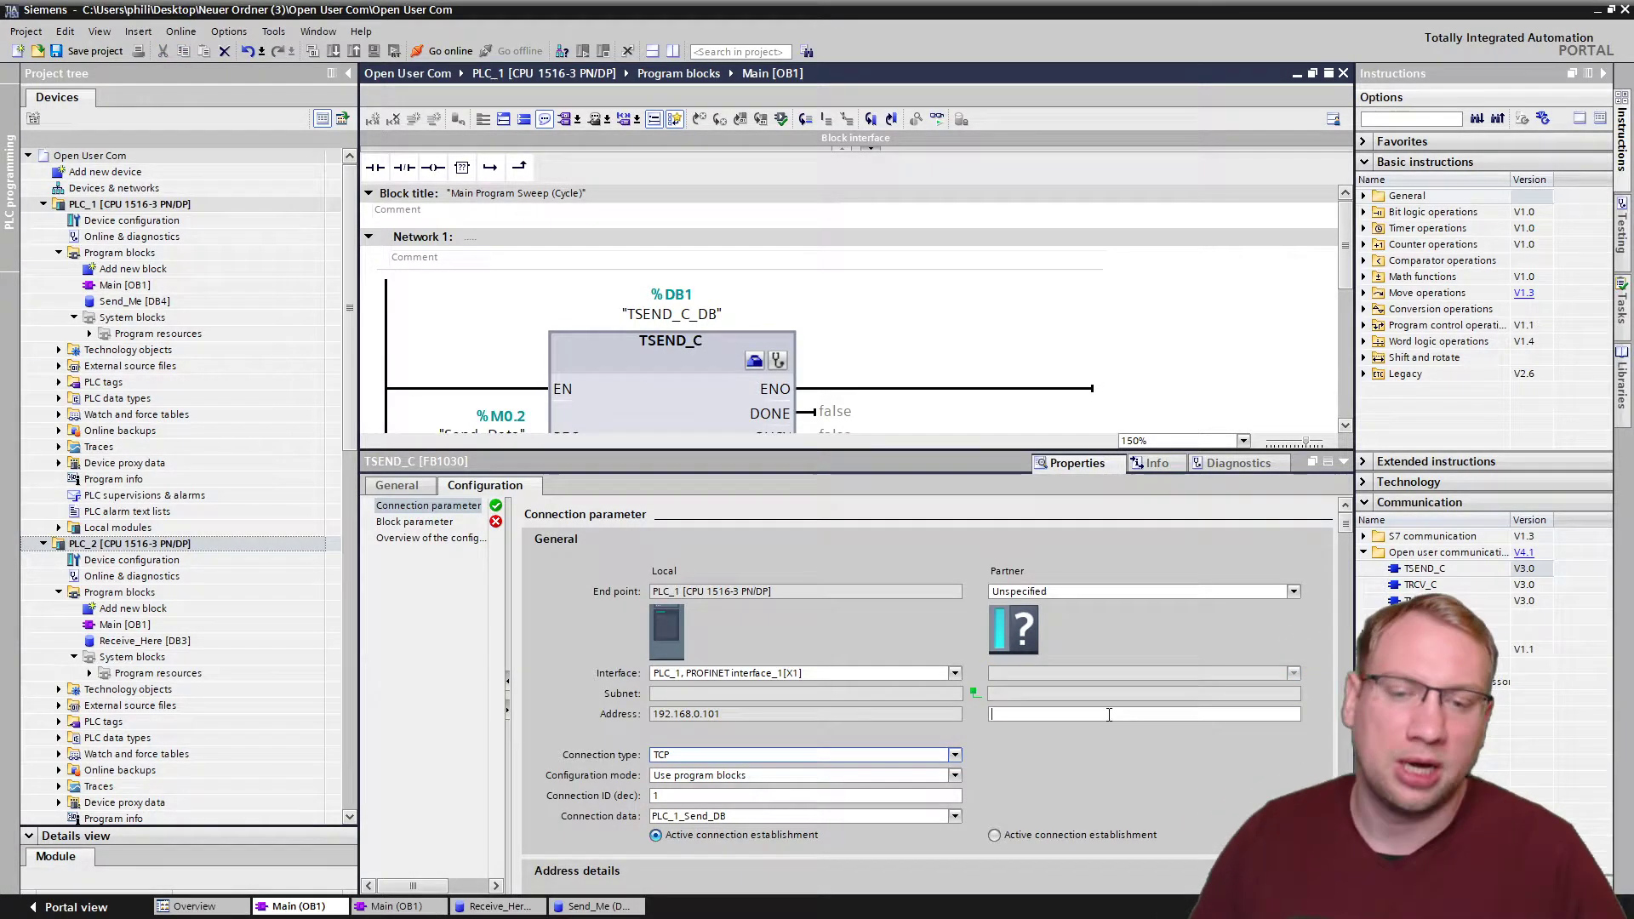
type("192")
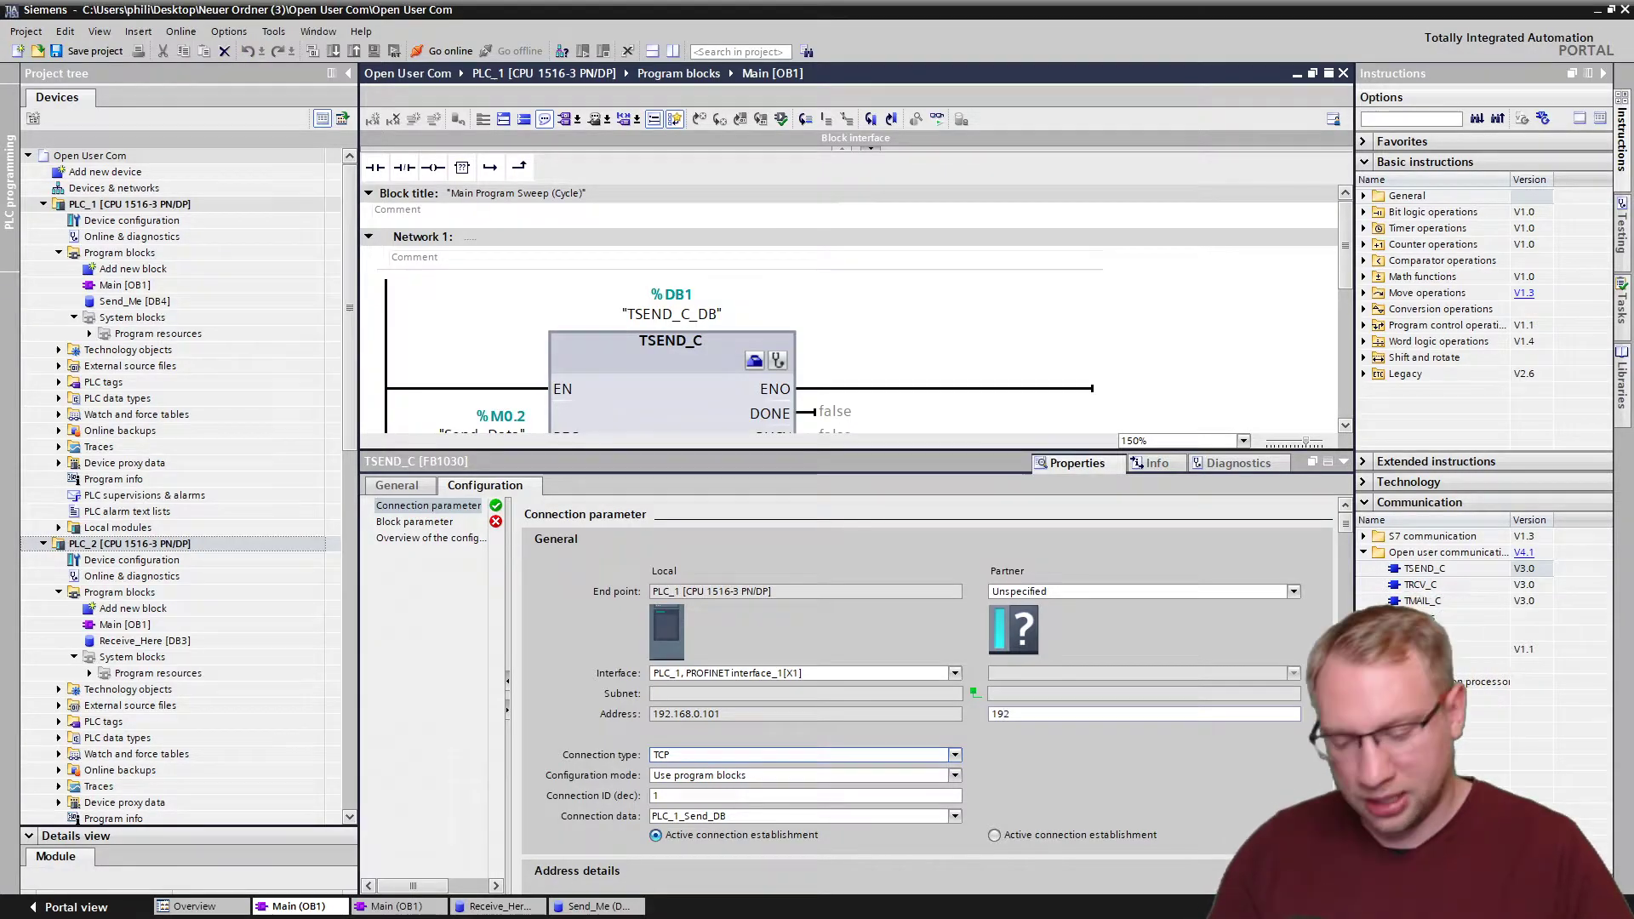
type(".168")
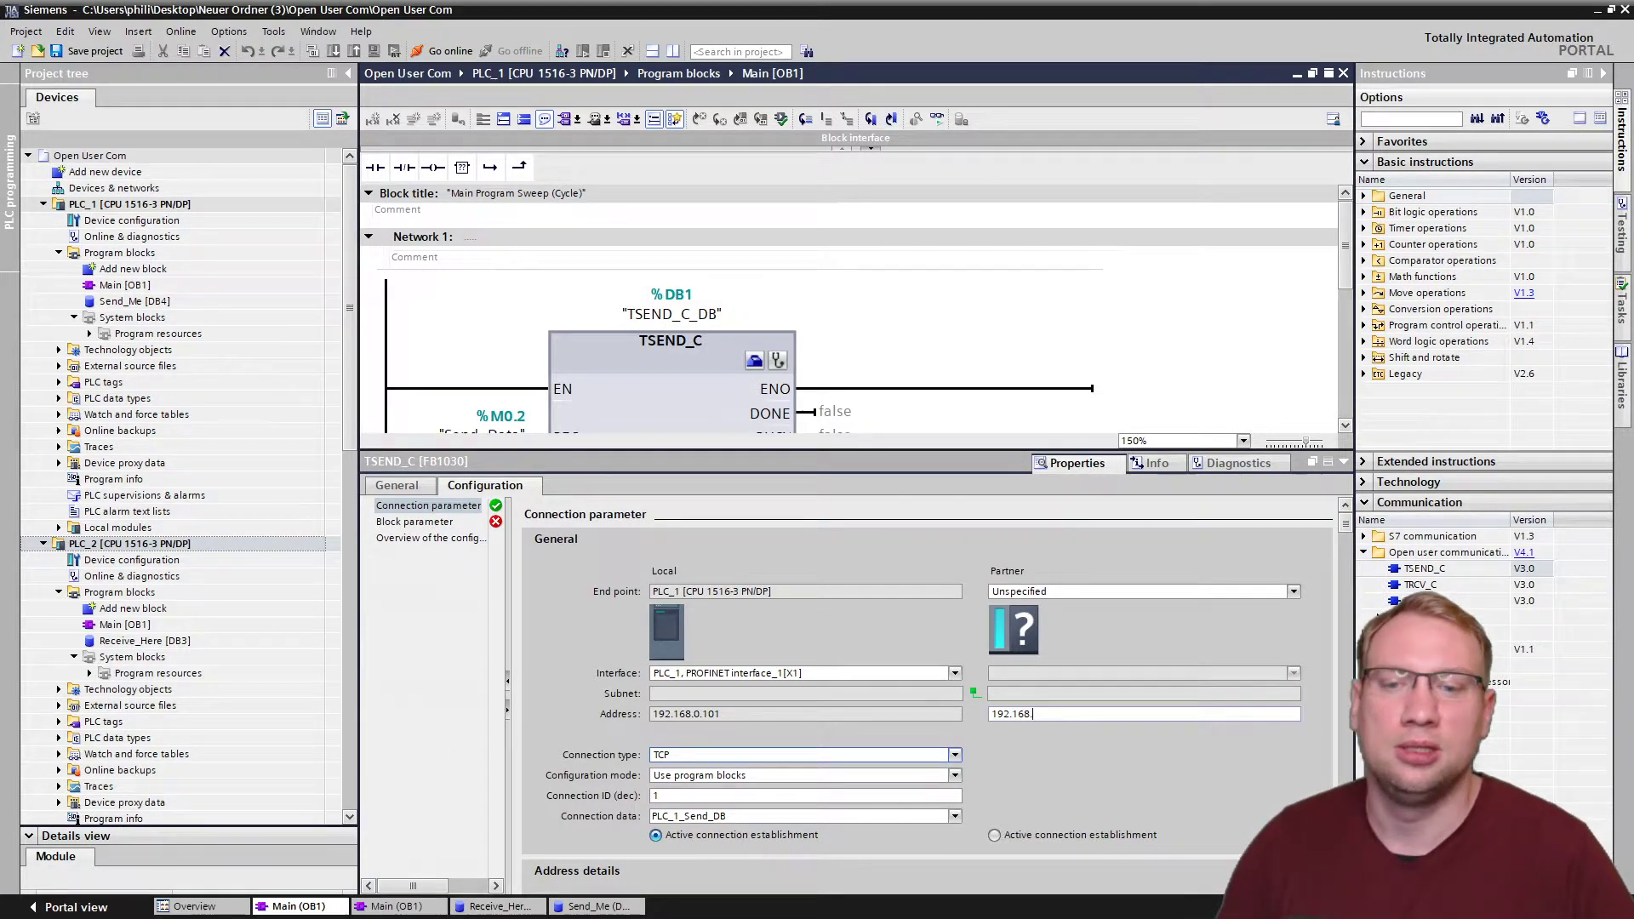
type(".0.")
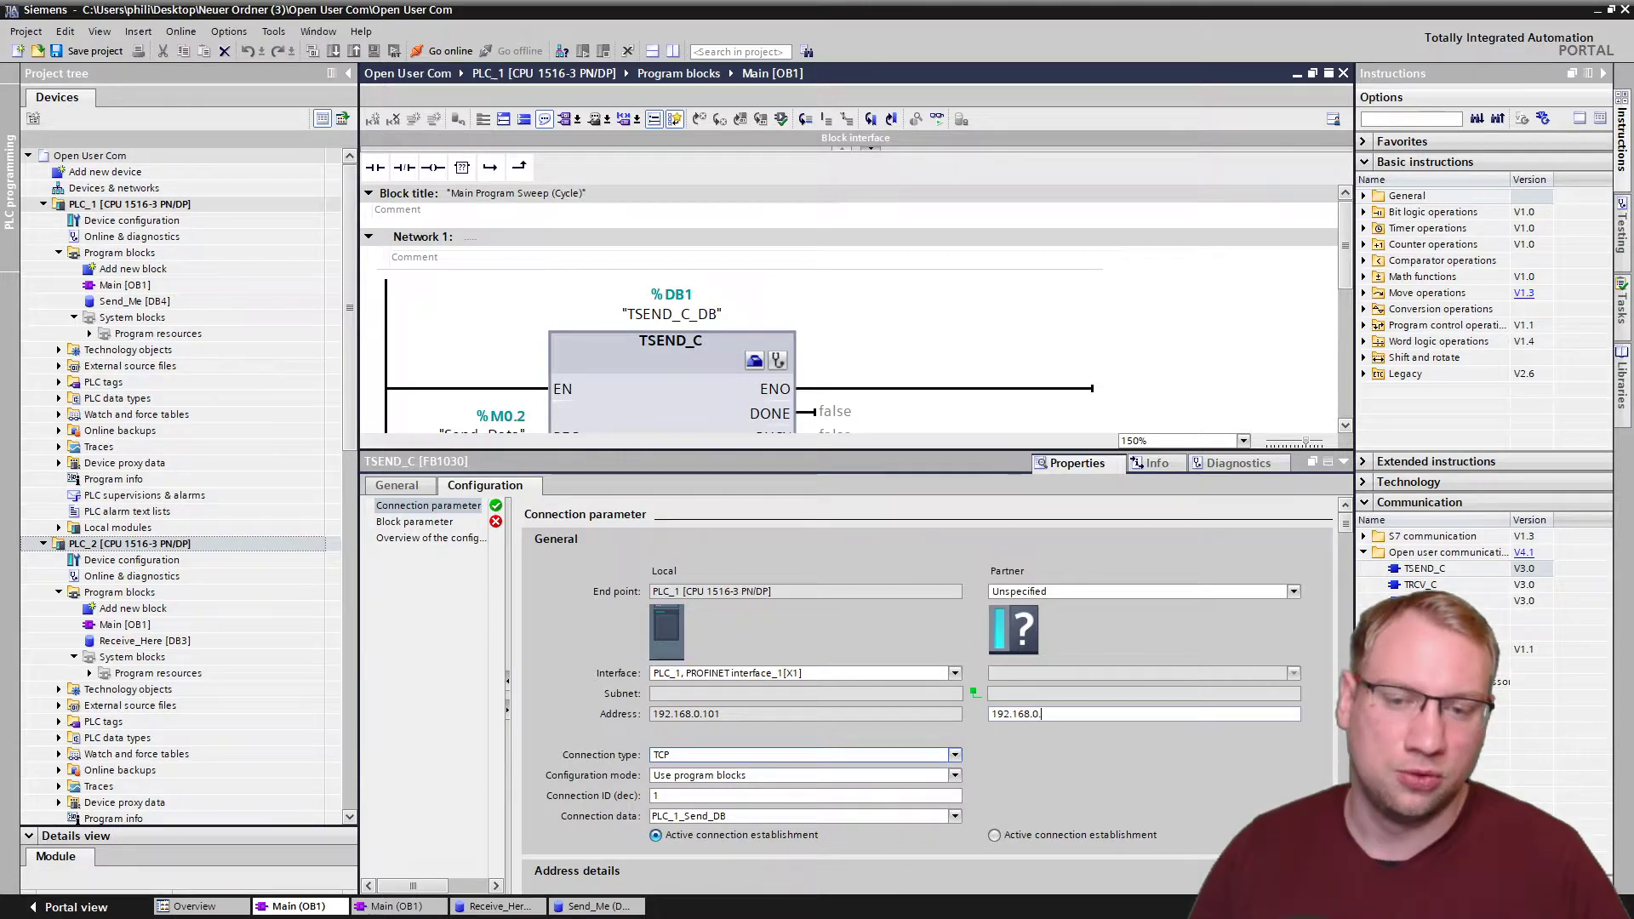
type("102")
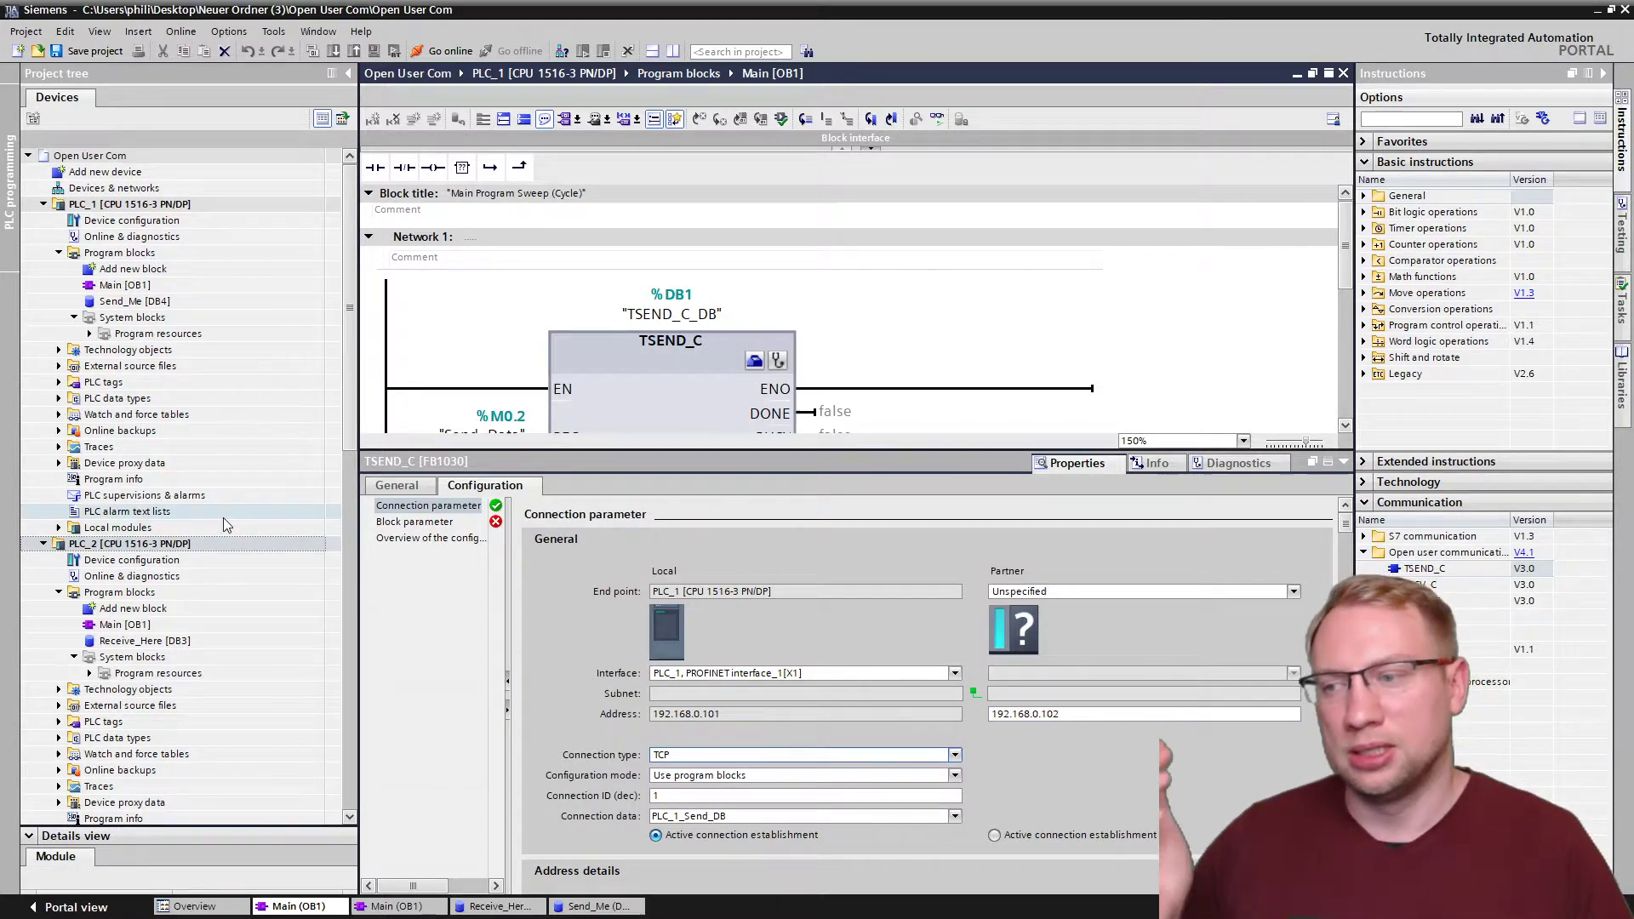
left_click(170, 546)
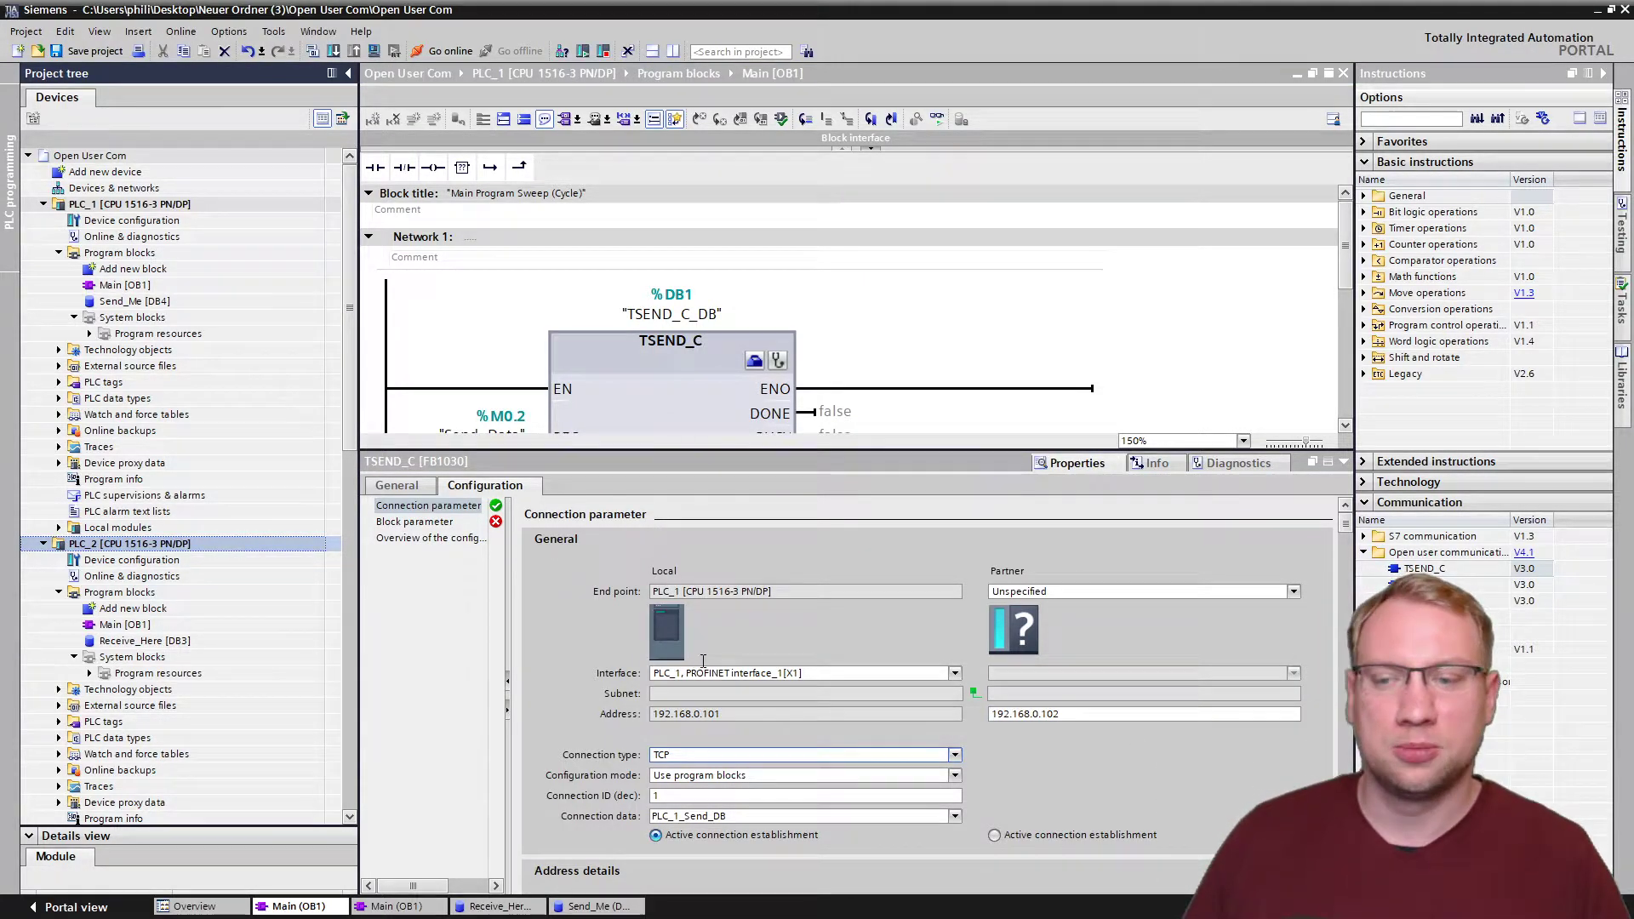
left_click(1021, 713)
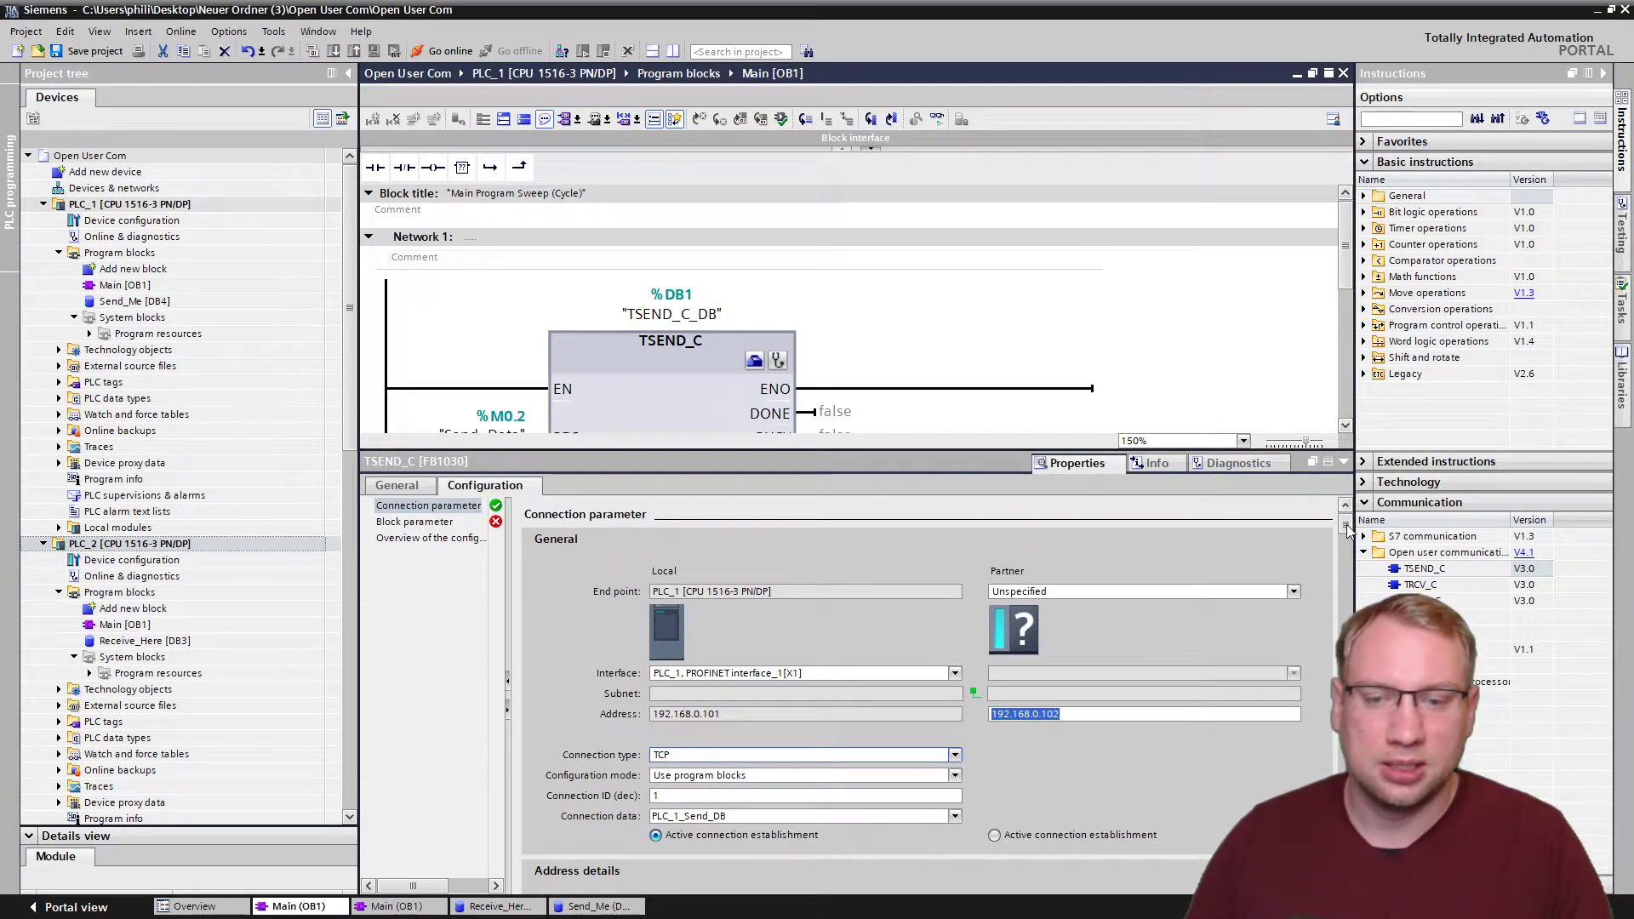
scroll(994, 570, "down", 3)
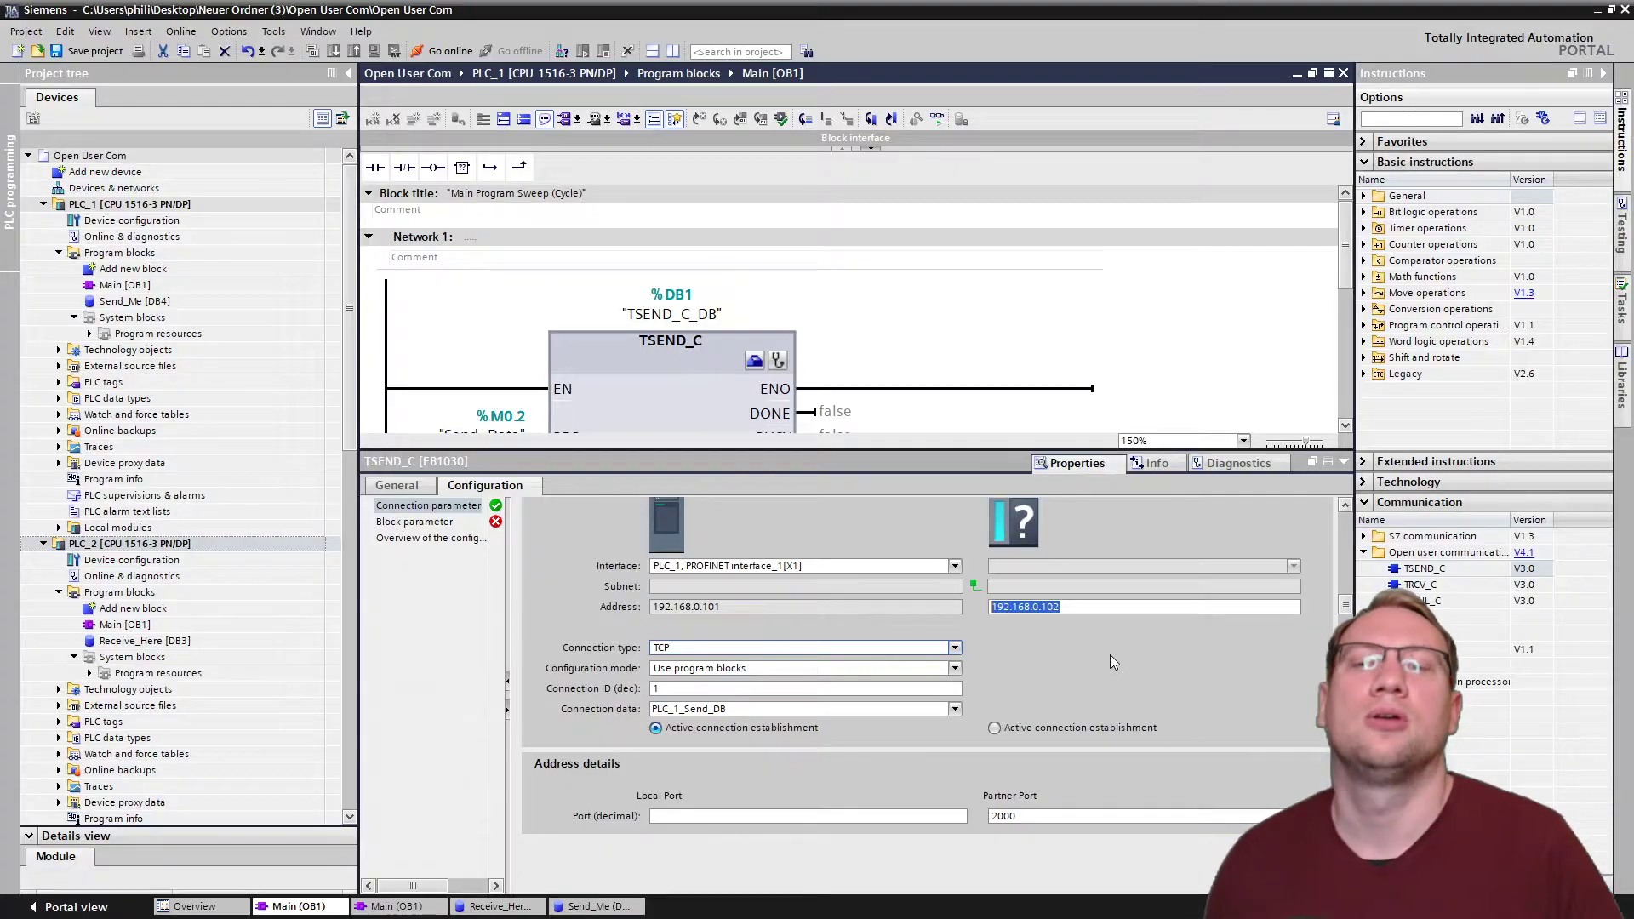
left_click(1031, 817)
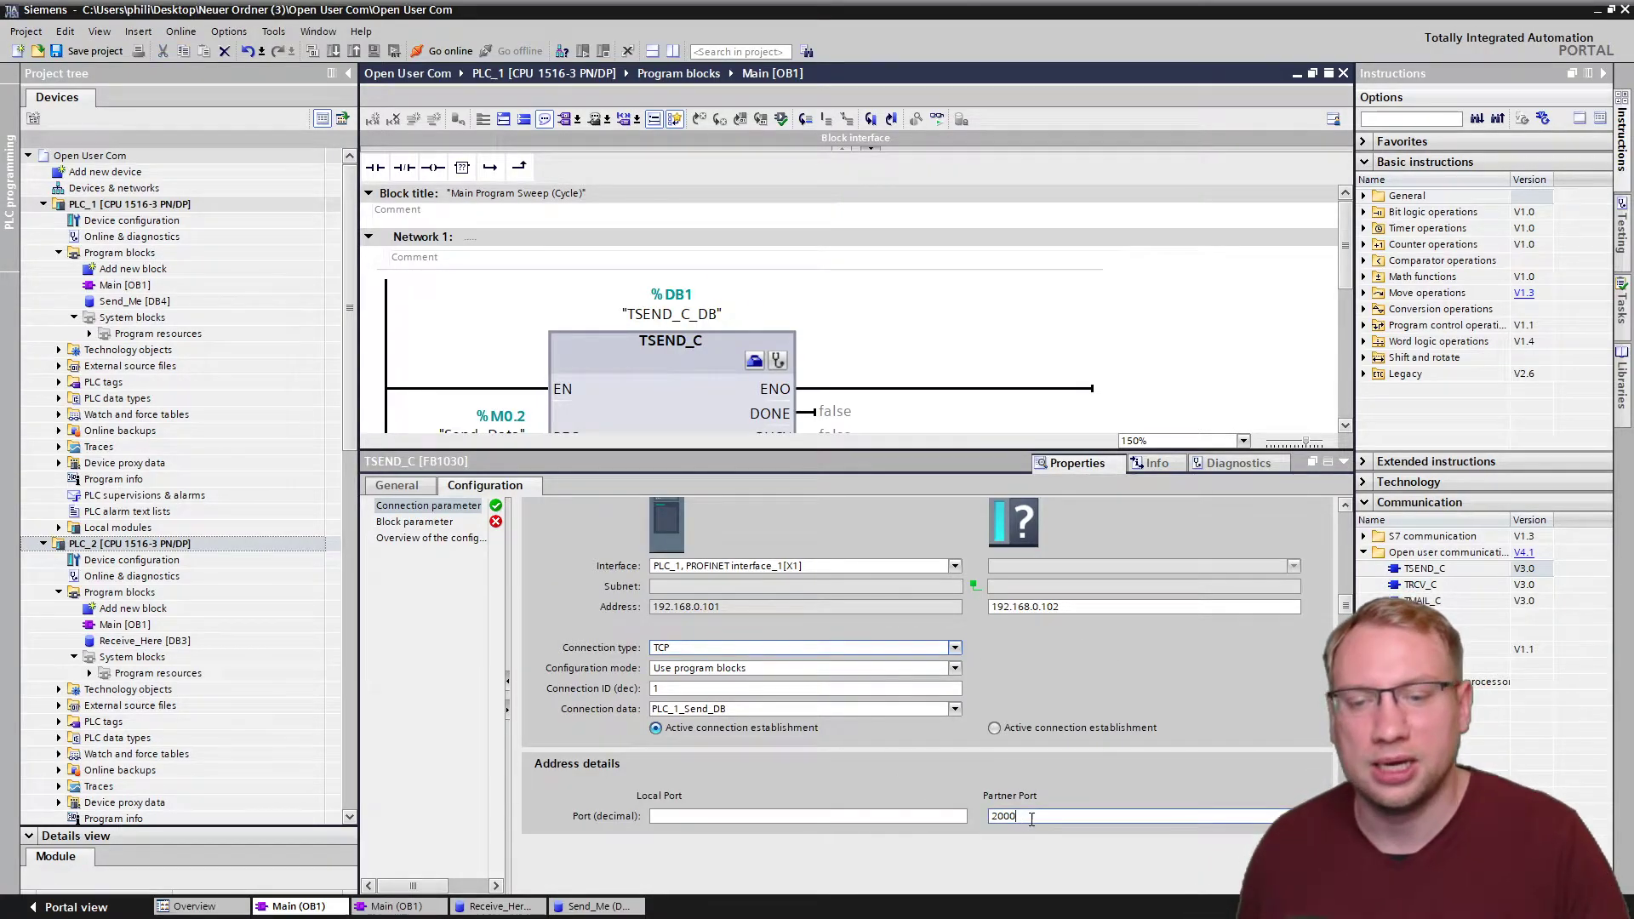
double_click(1032, 816)
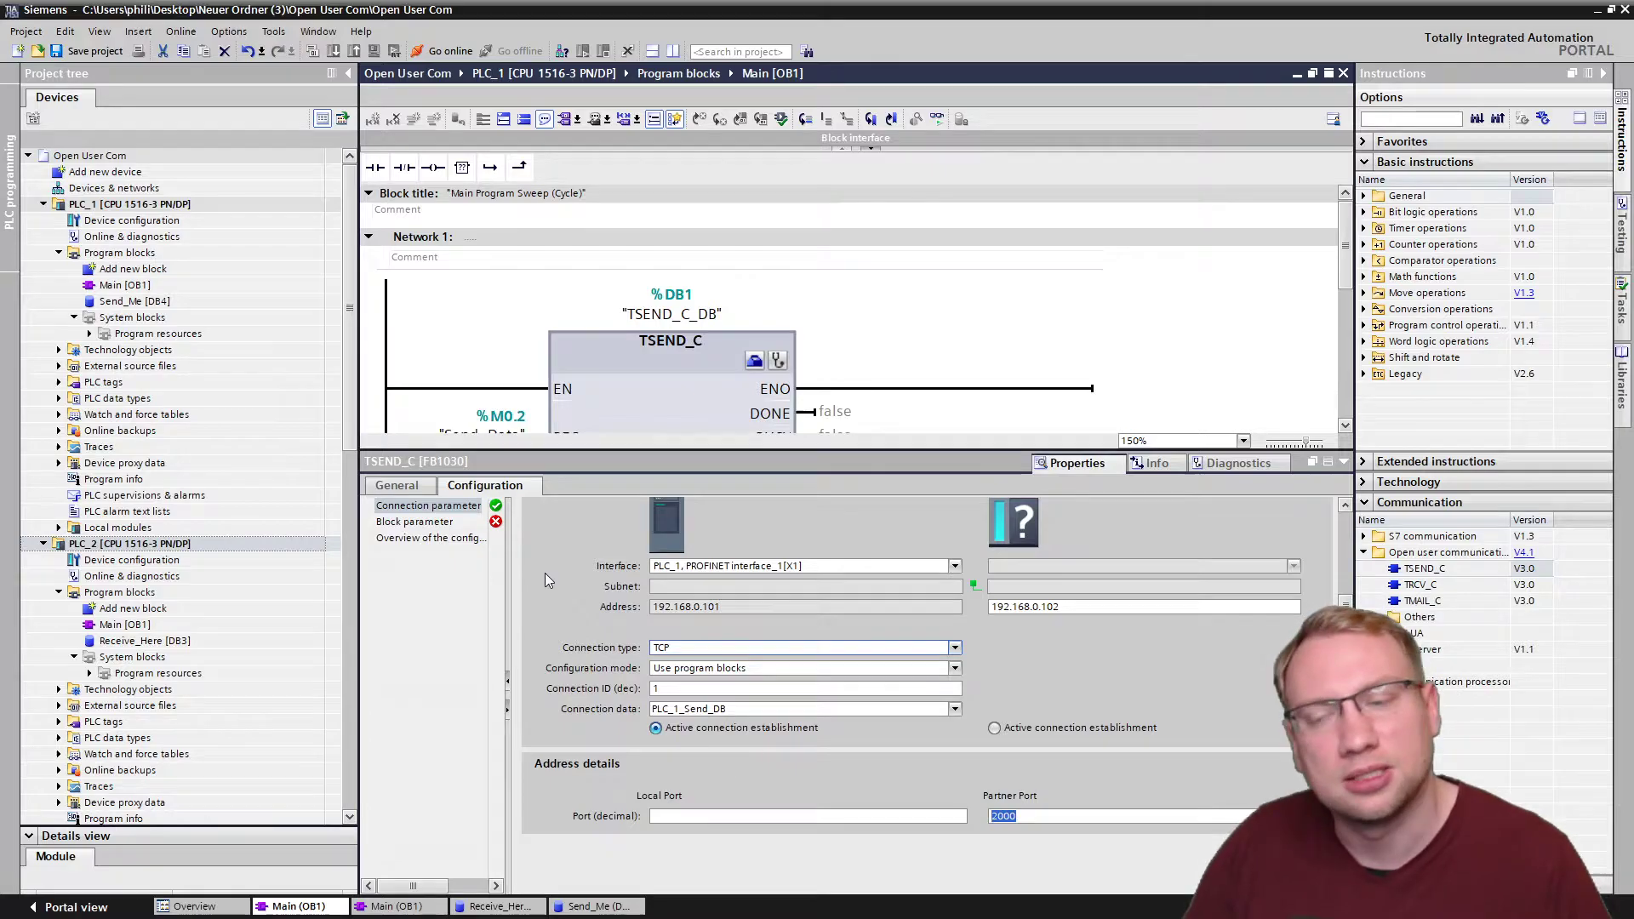
Review TSEND_C's connection and block parameters and enlarge the editor to show Network 2.
left_click(435, 531)
left_click(417, 522)
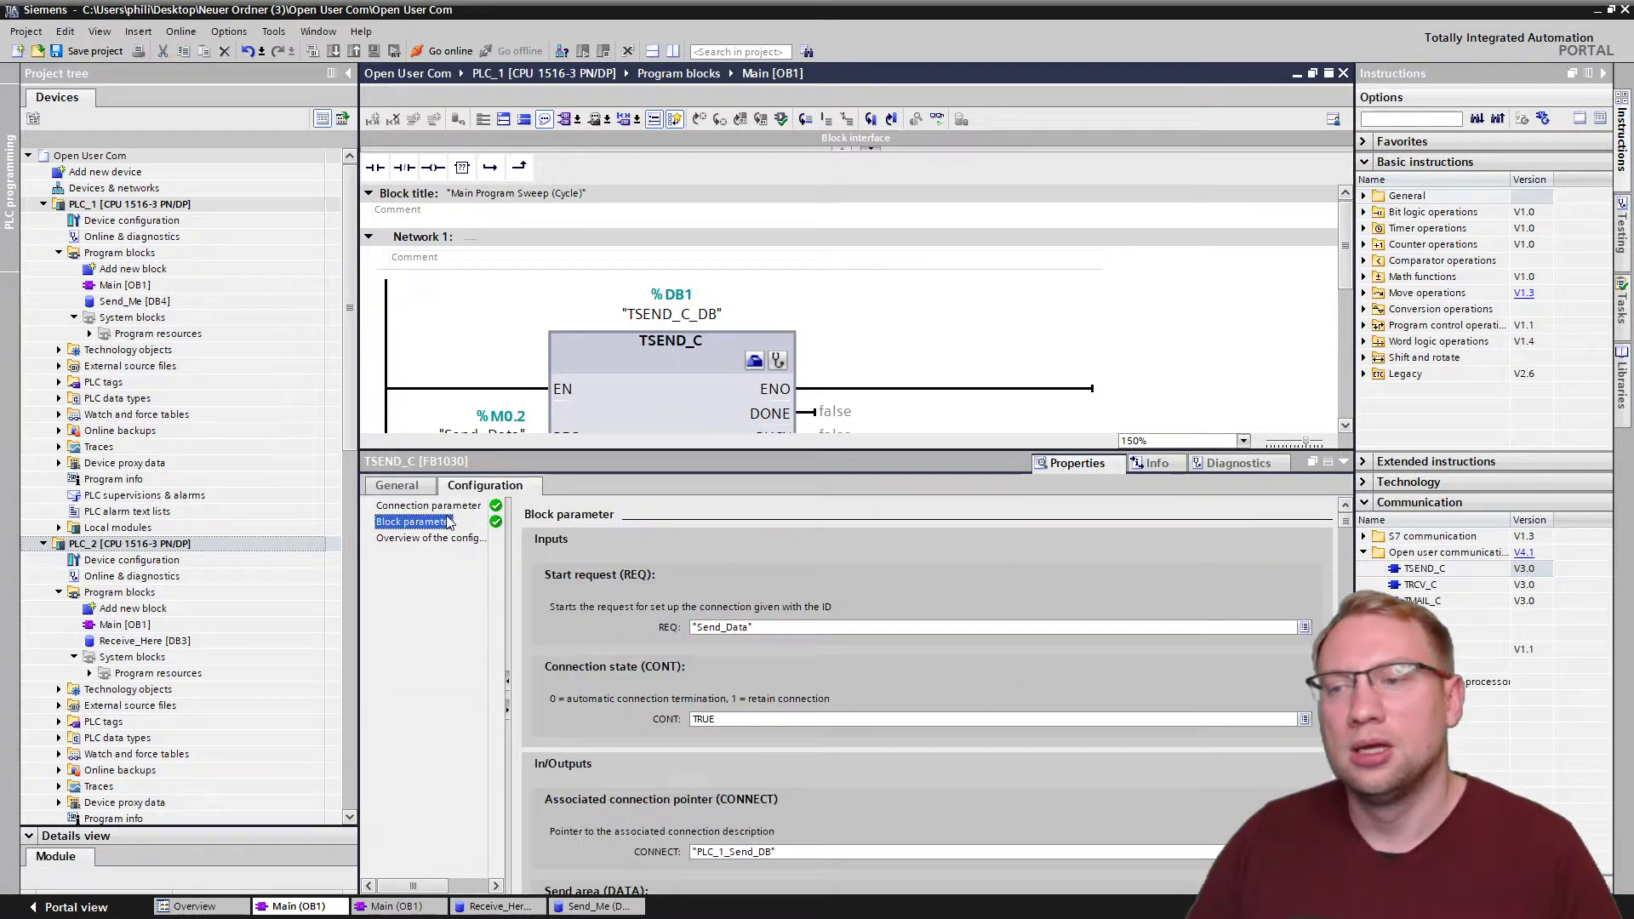
left_click(417, 508)
left_click(420, 522)
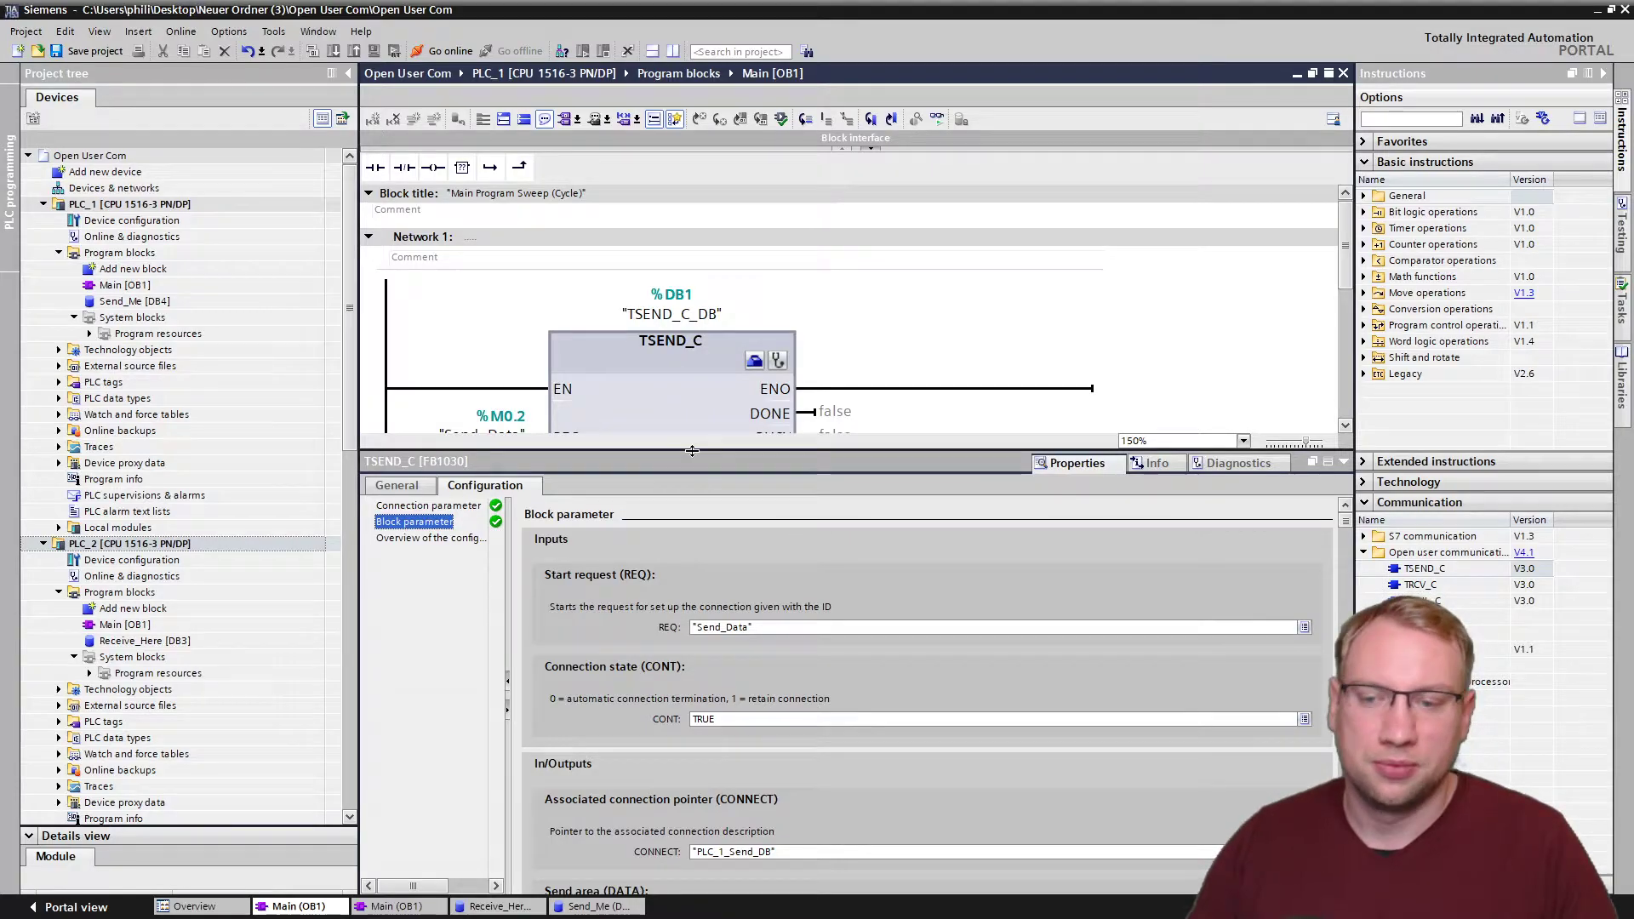
left_click_drag(692, 451, 693, 763)
left_click(1003, 529)
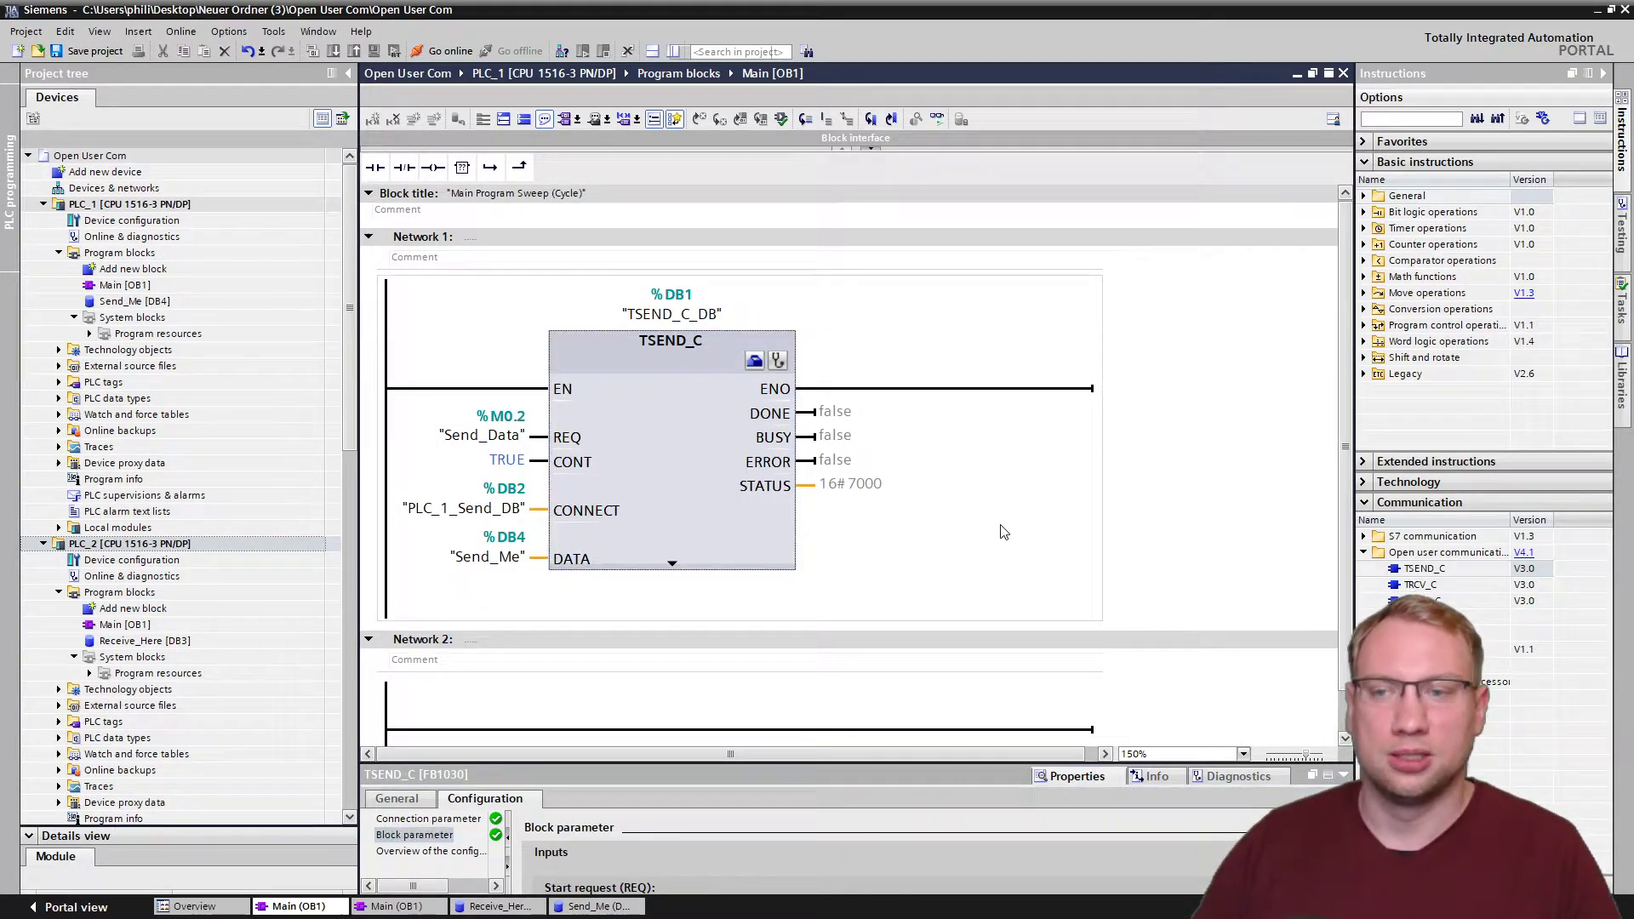
Save the project and download the program to PLC_1, restarting it.
key("ctrl+s")
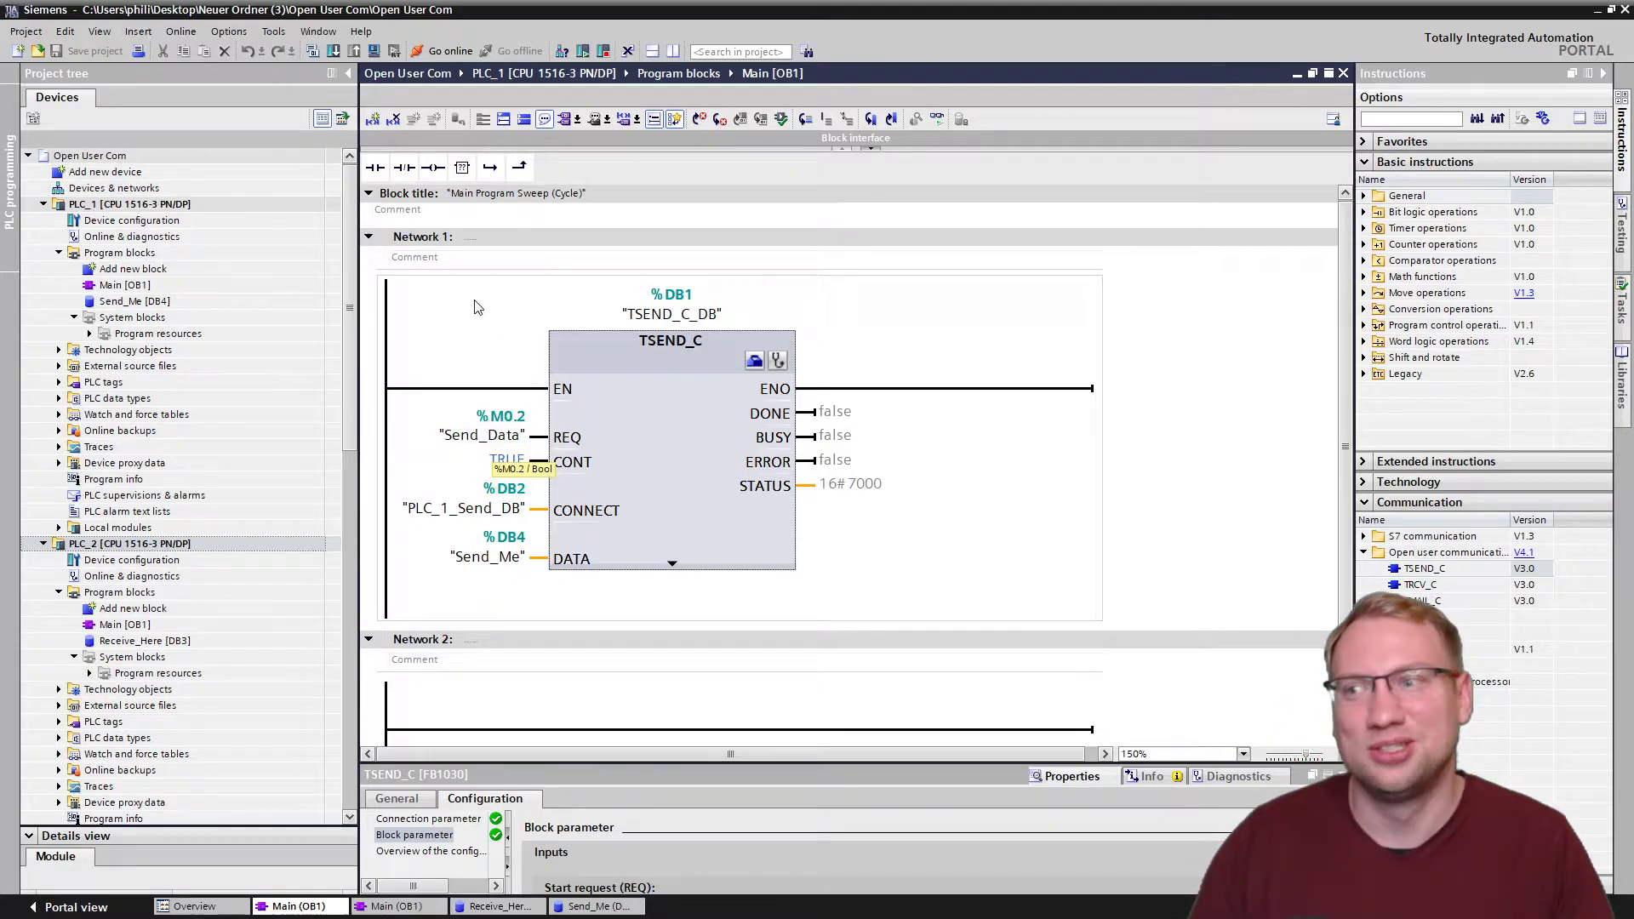
left_click(128, 205)
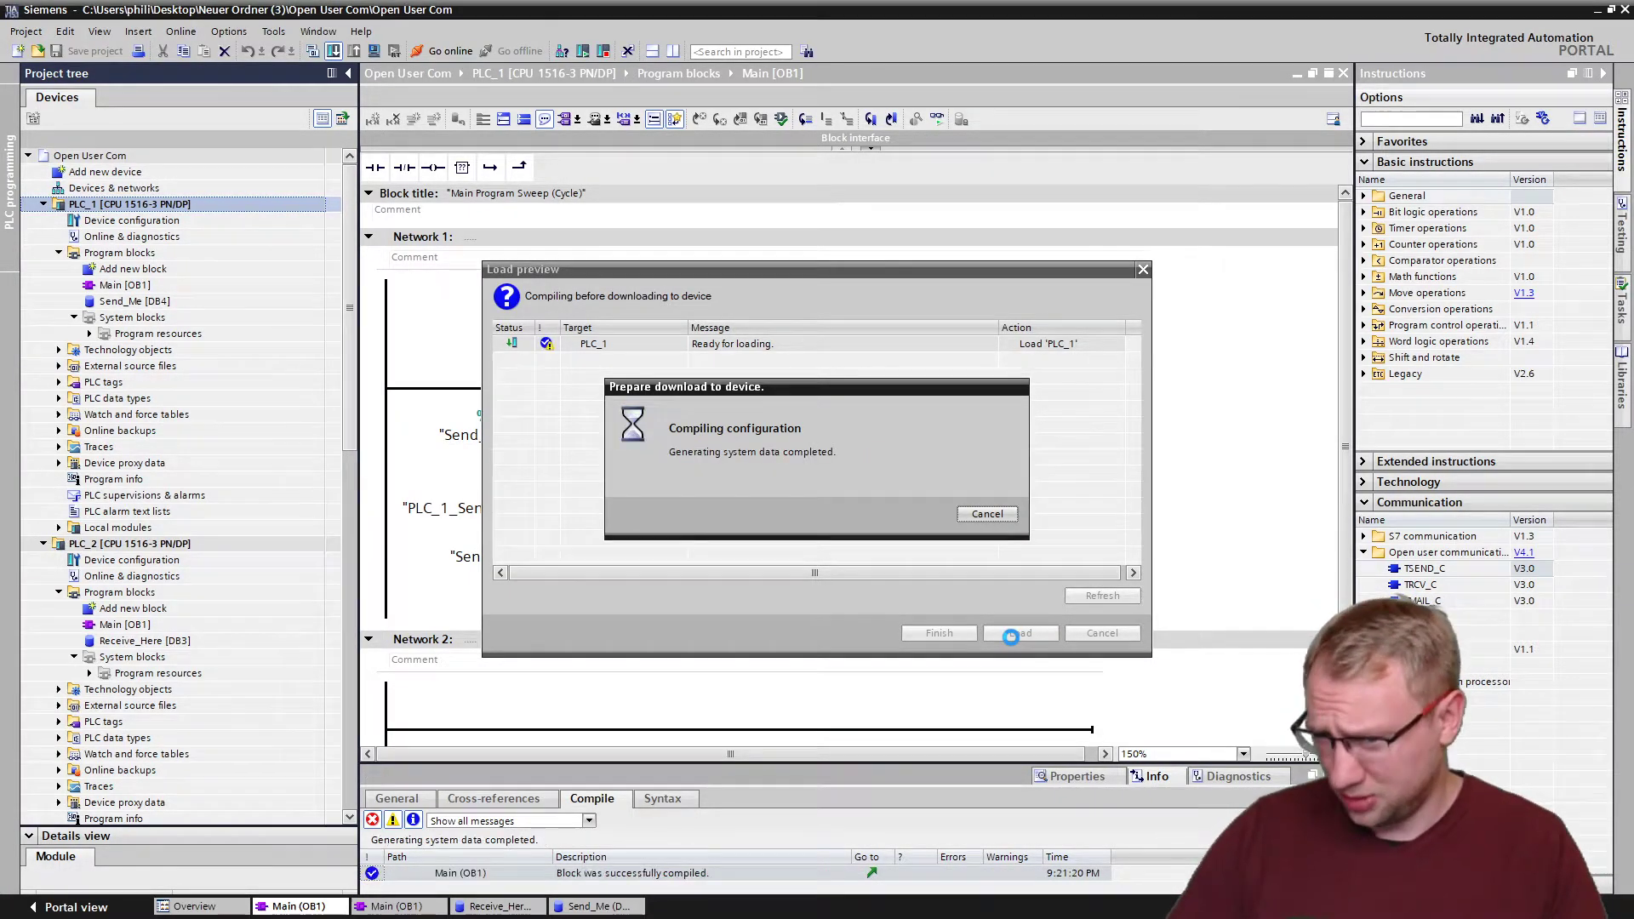
left_click(1013, 634)
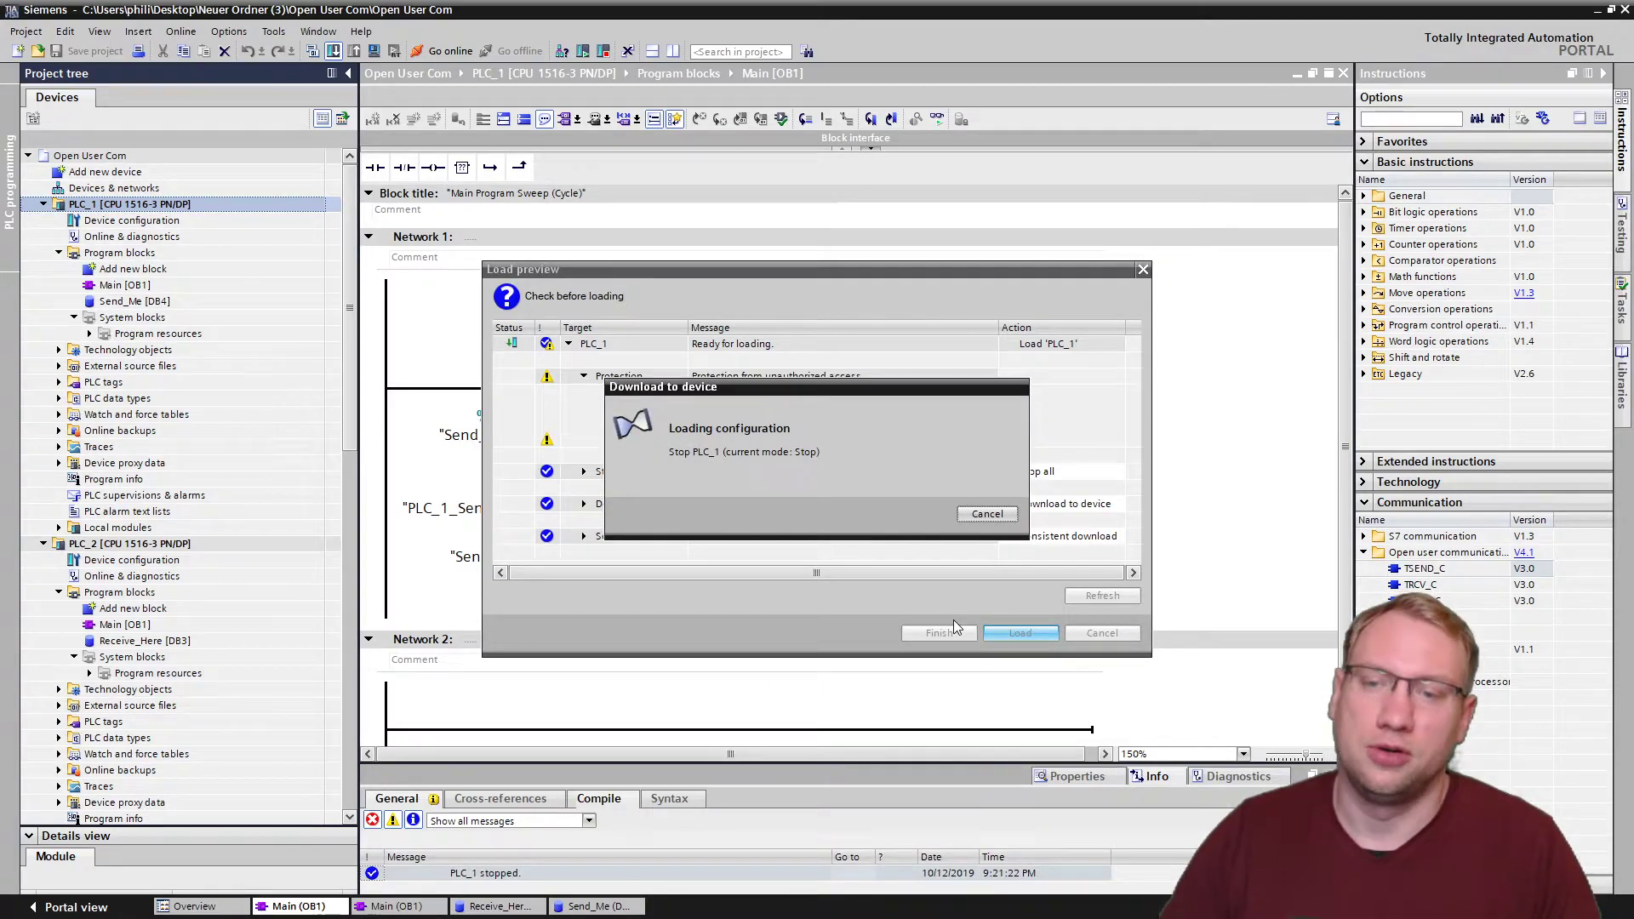
left_click(939, 633)
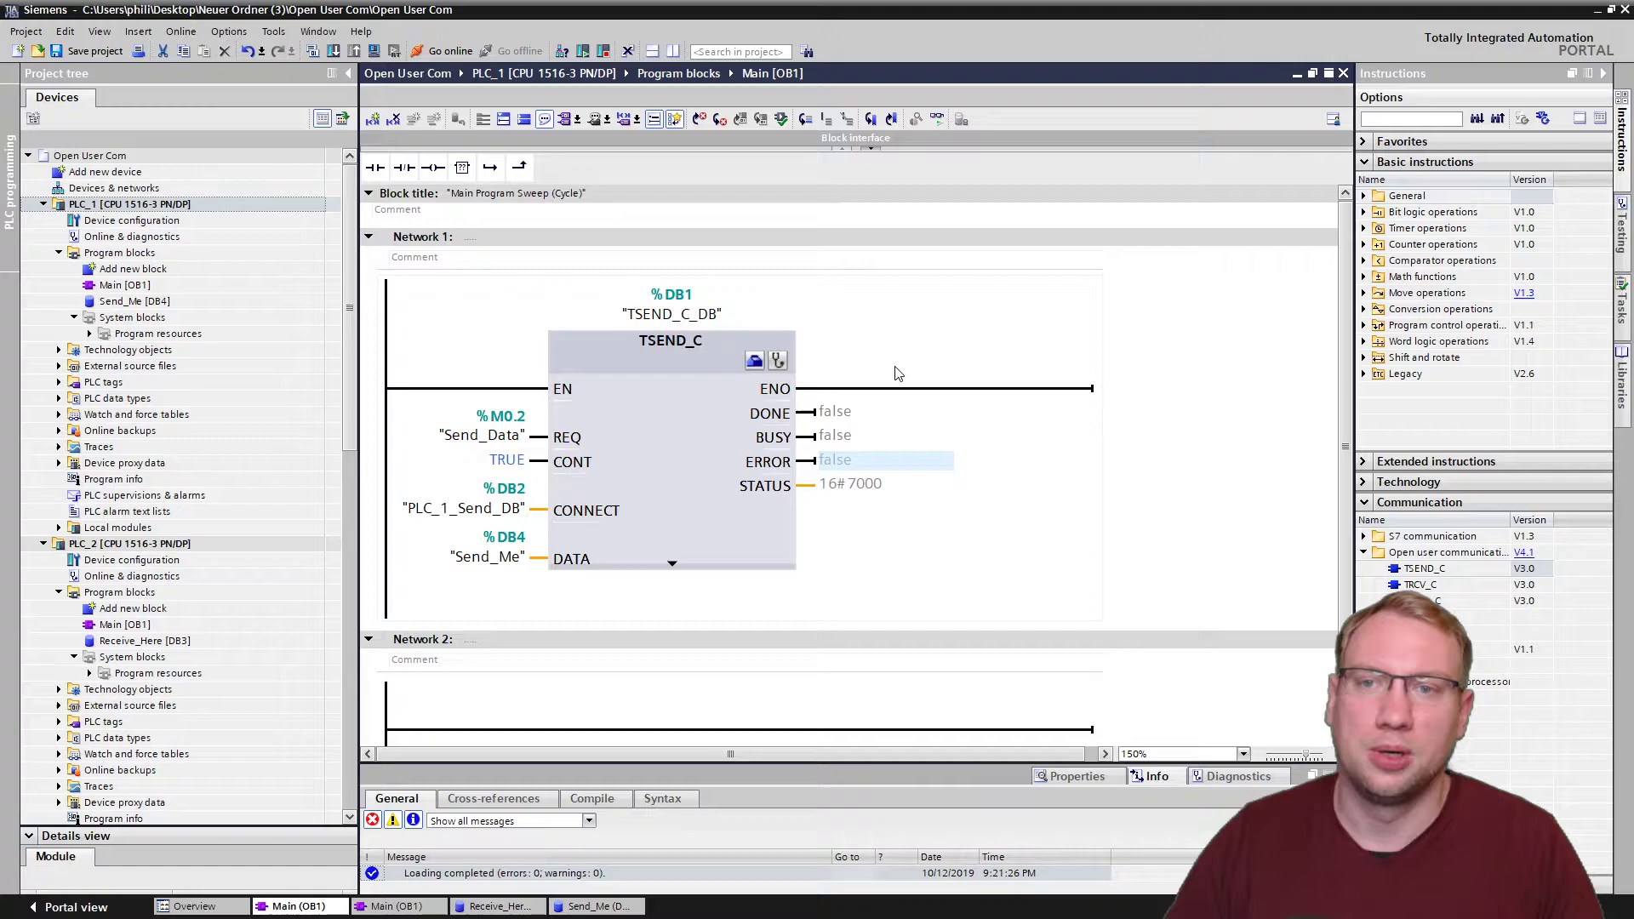
Monitor TSEND_C online on PLC_1, then open the Devices & networks view.
left_click(941, 121)
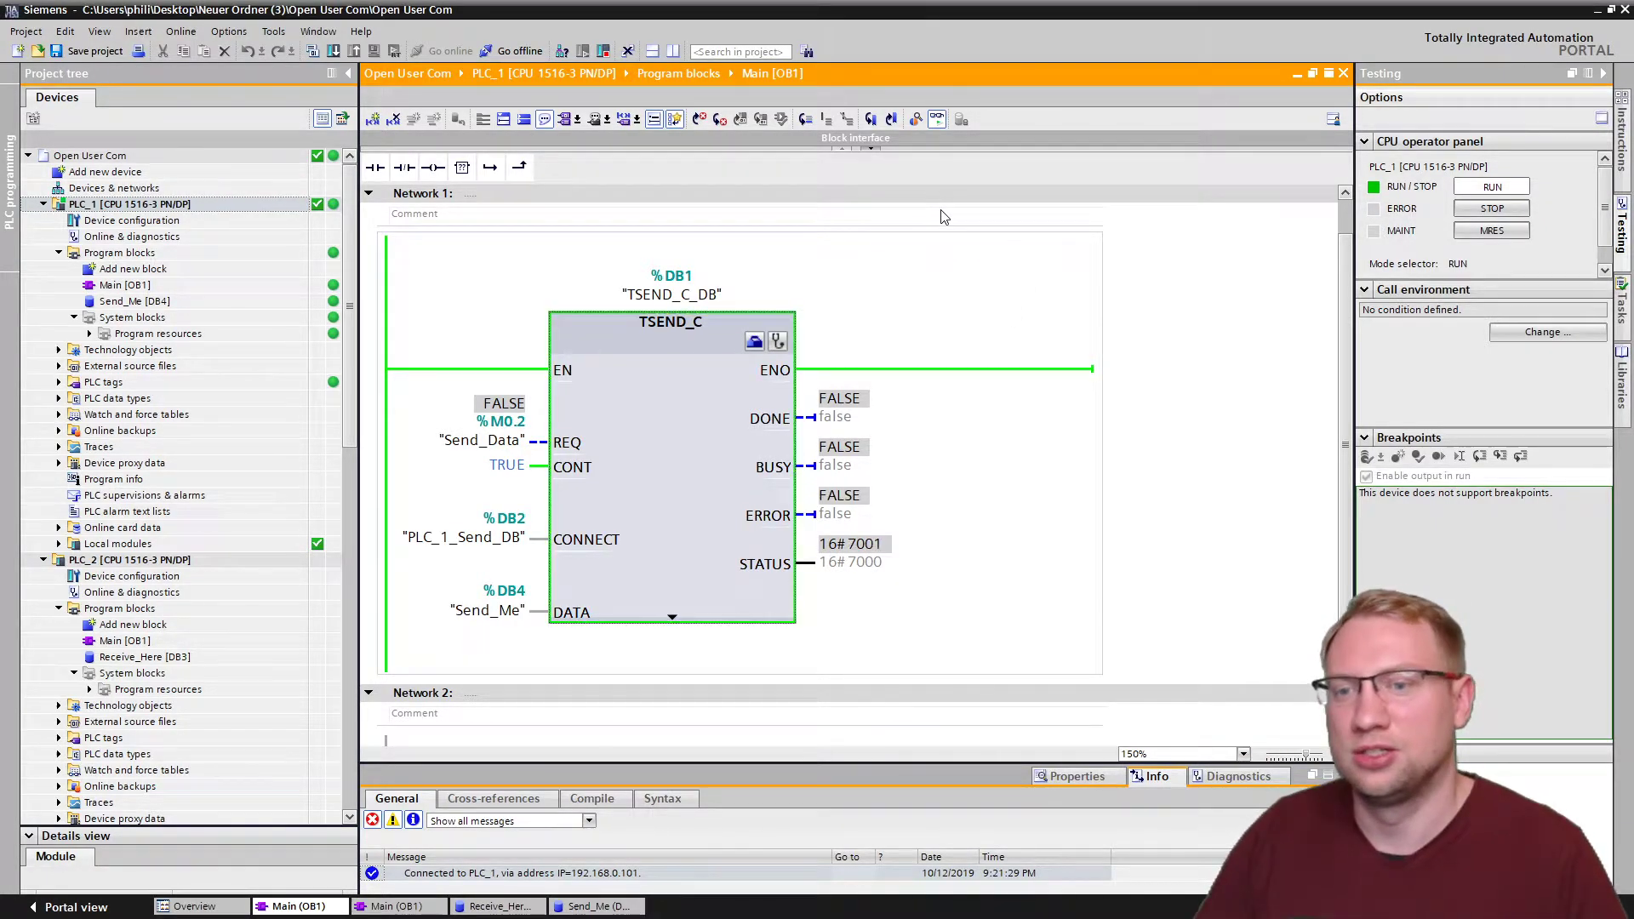
double_click(122, 194)
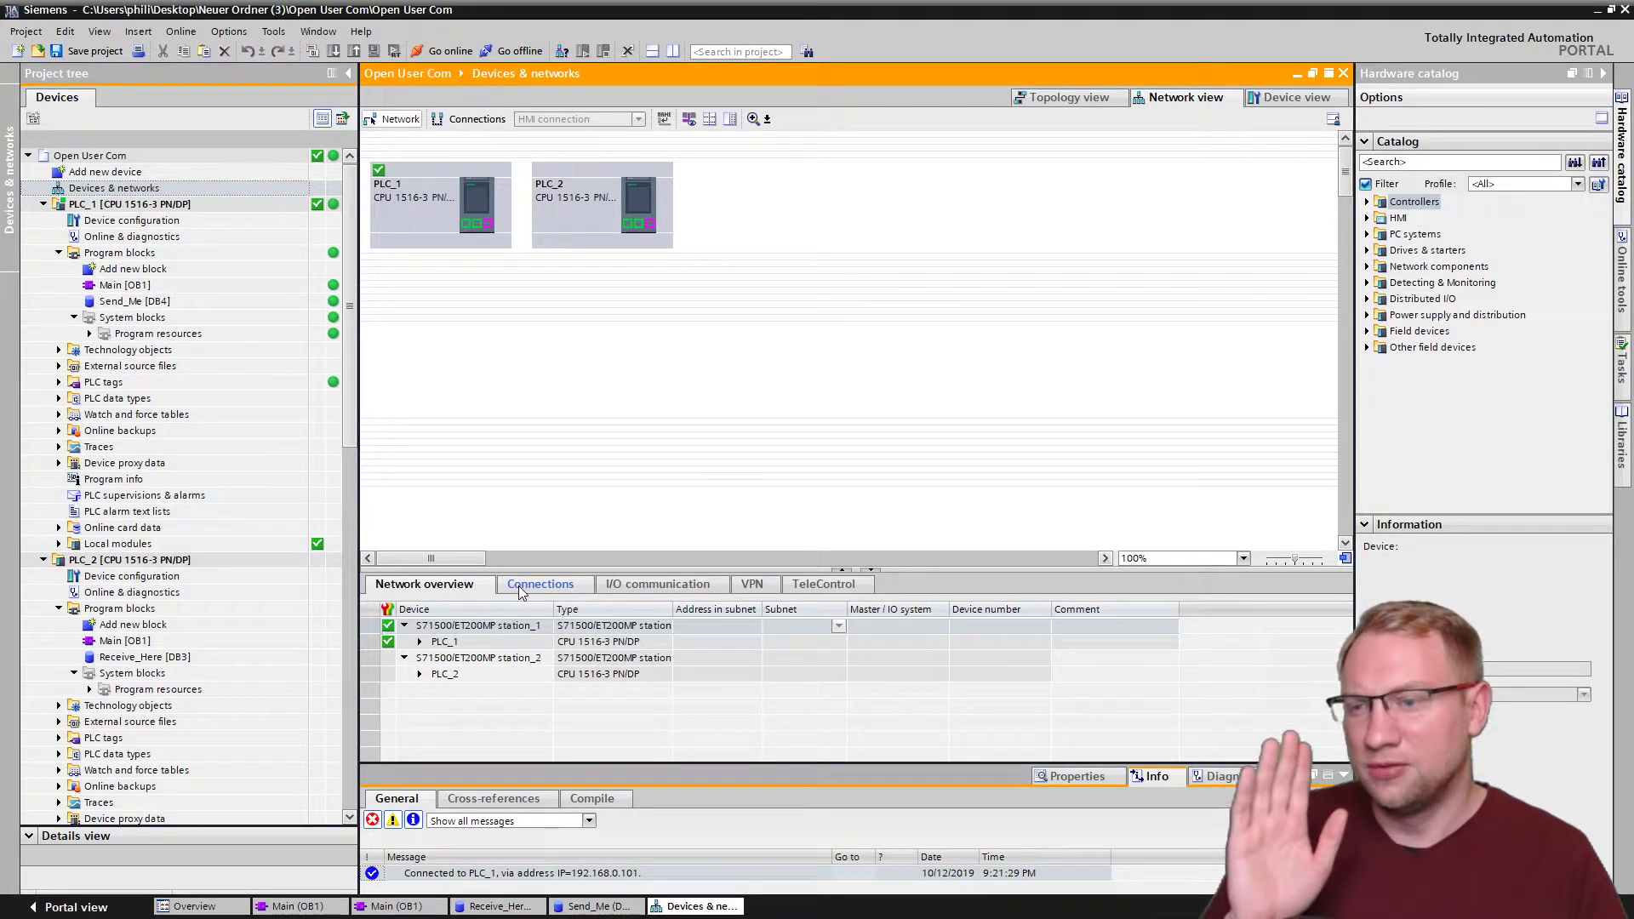
Delete the programmed open user connection from PLC_1's Connections list and reopen Main [OB1].
left_click(520, 584)
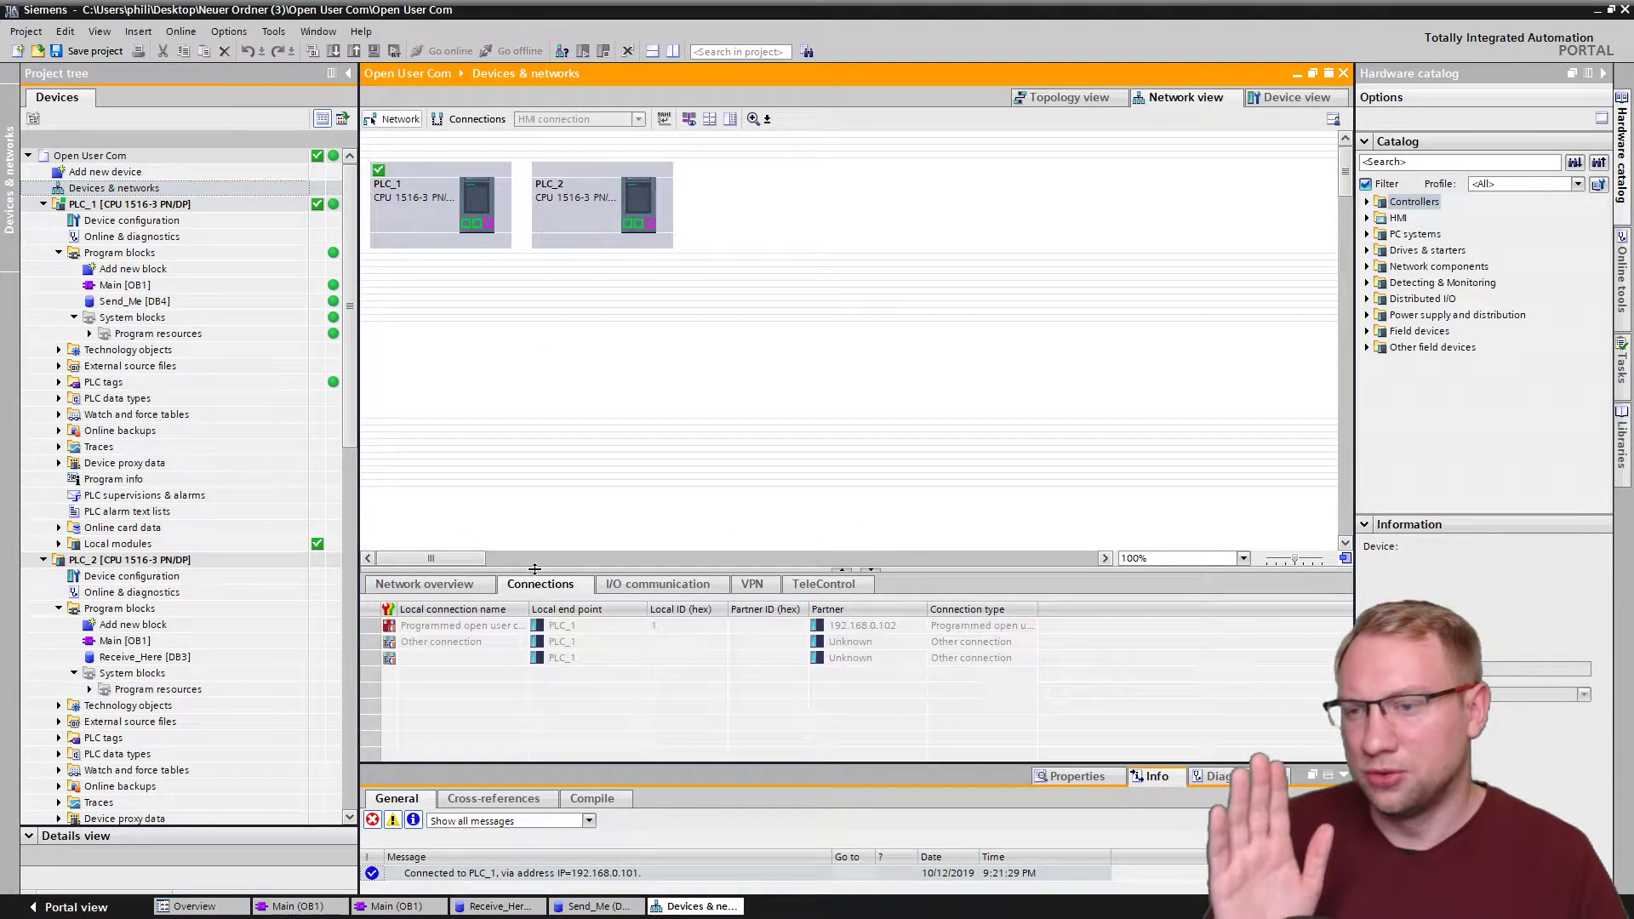
left_click_drag(555, 568, 555, 387)
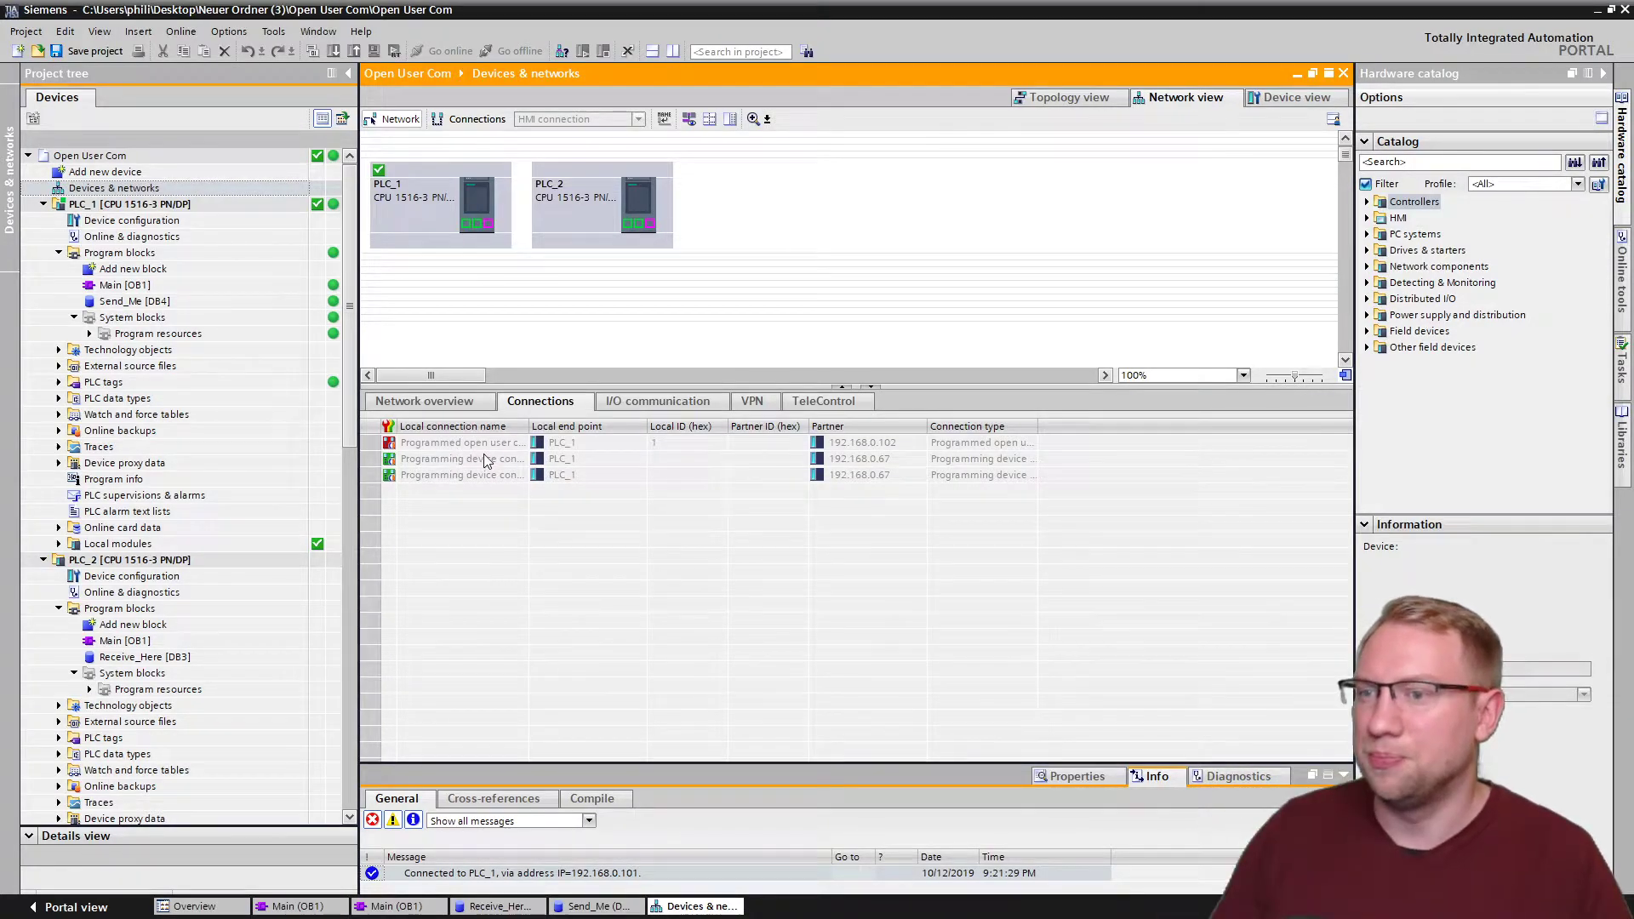
left_click(391, 445)
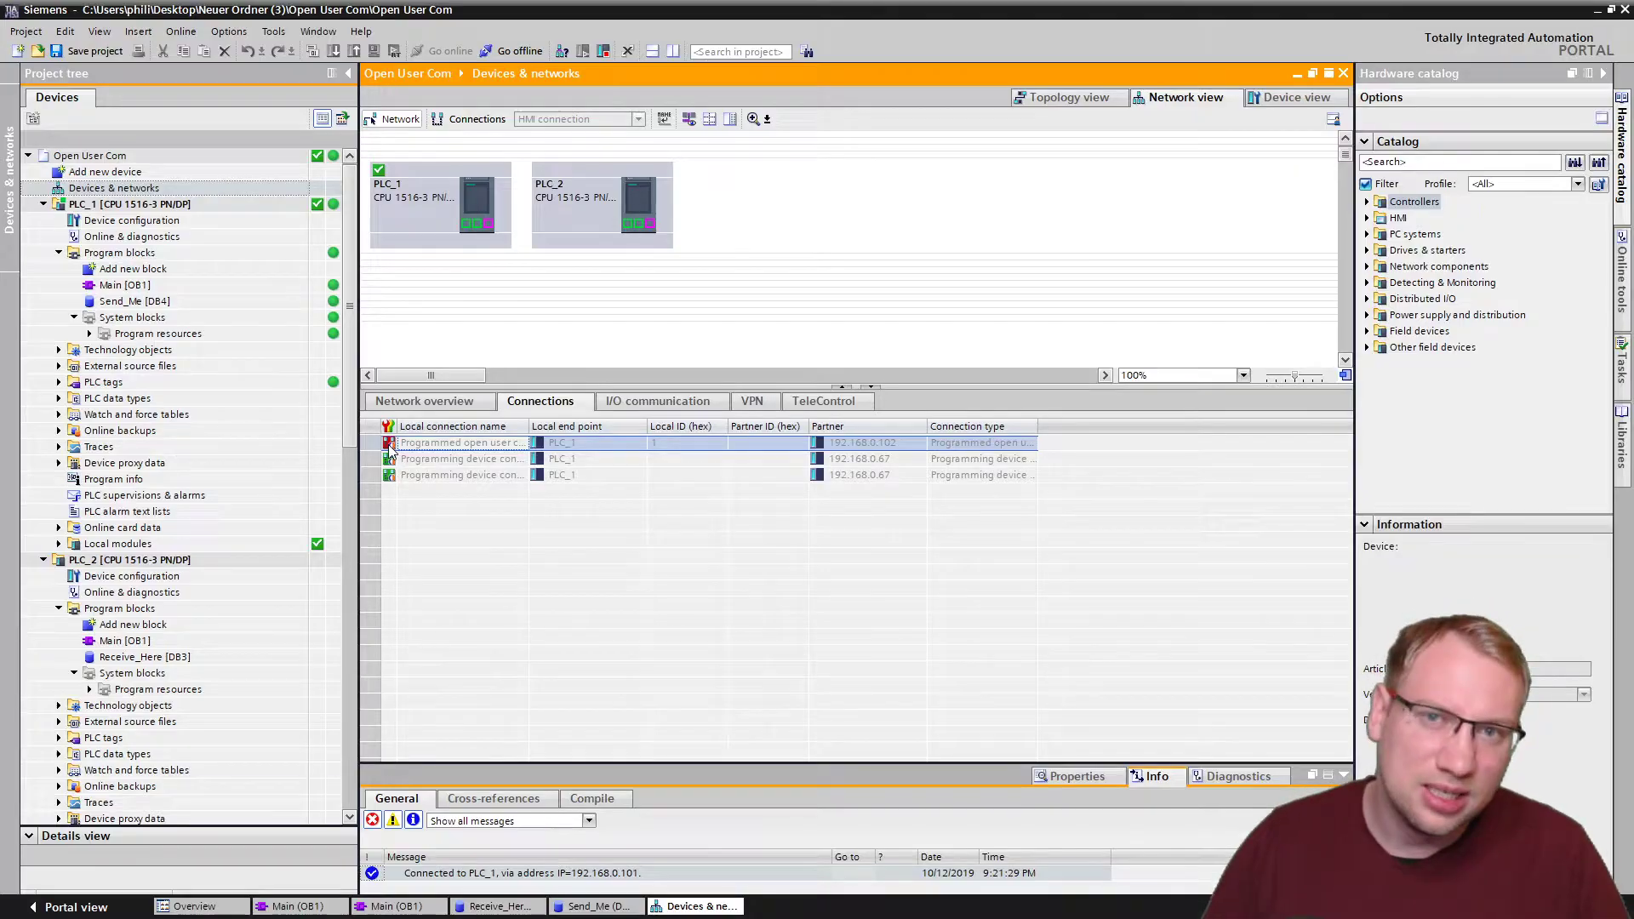
key("Delete")
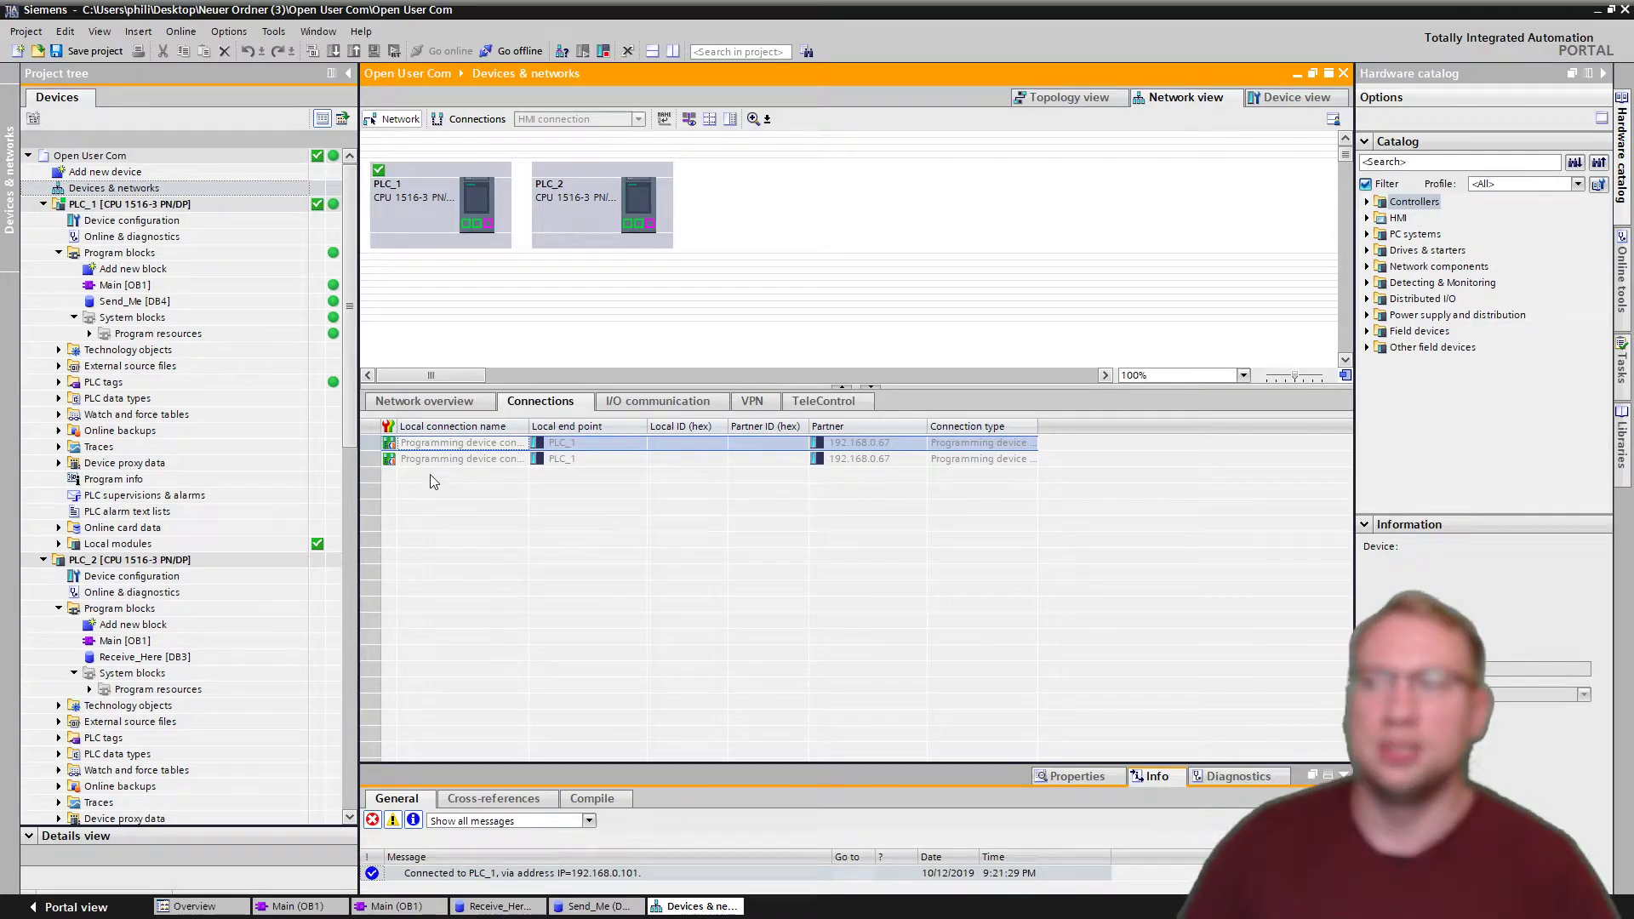
double_click(121, 285)
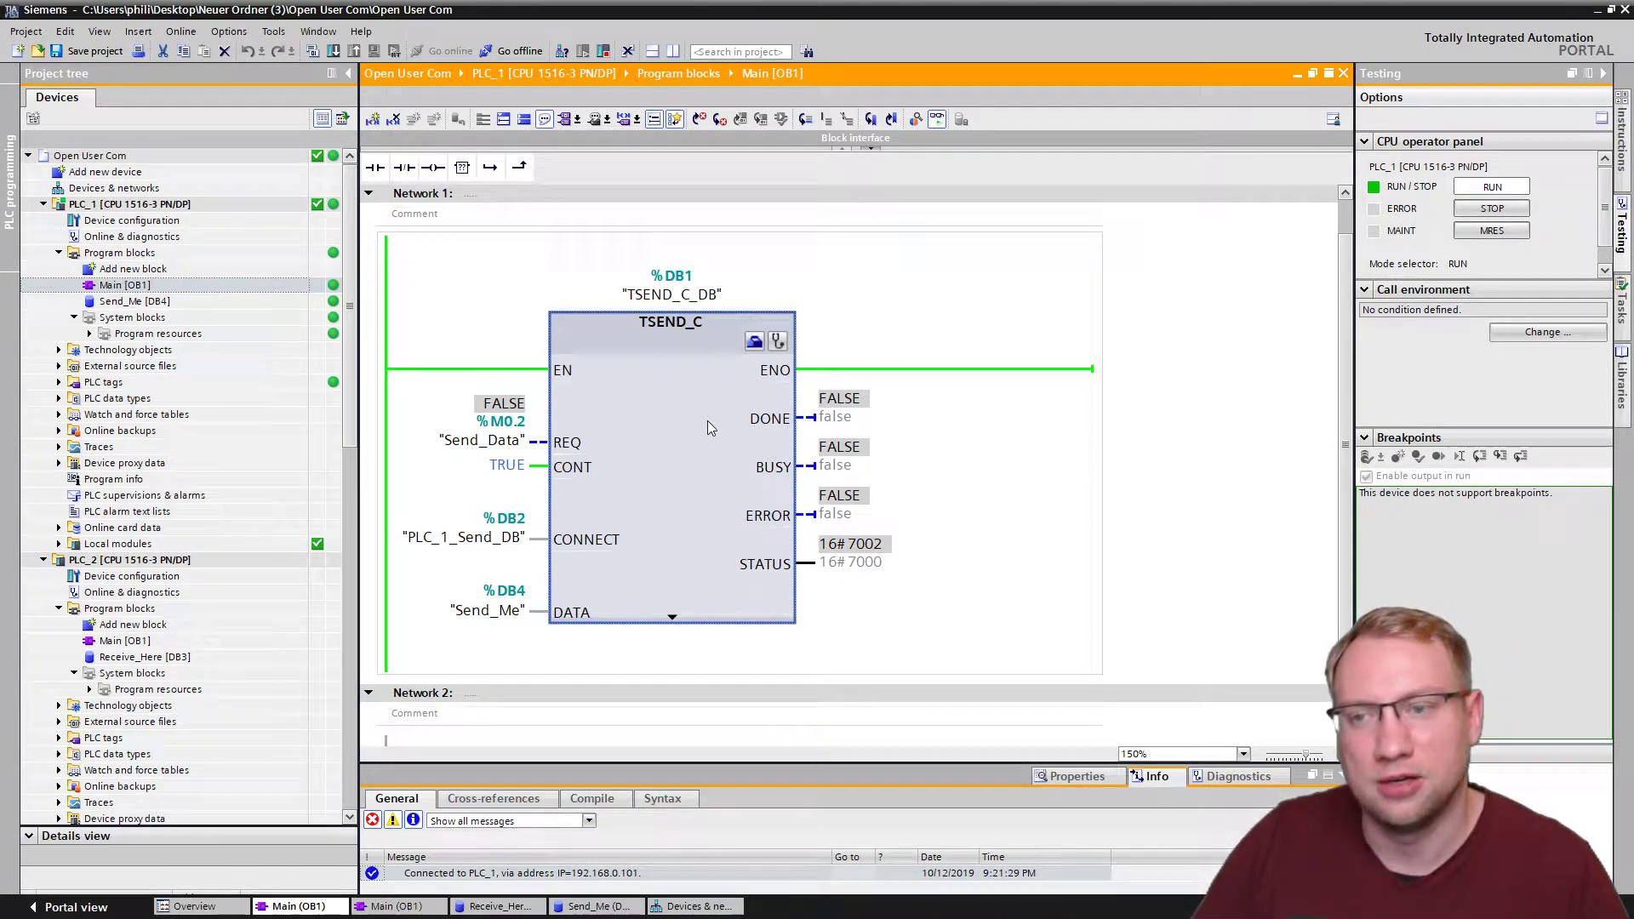
key("F1")
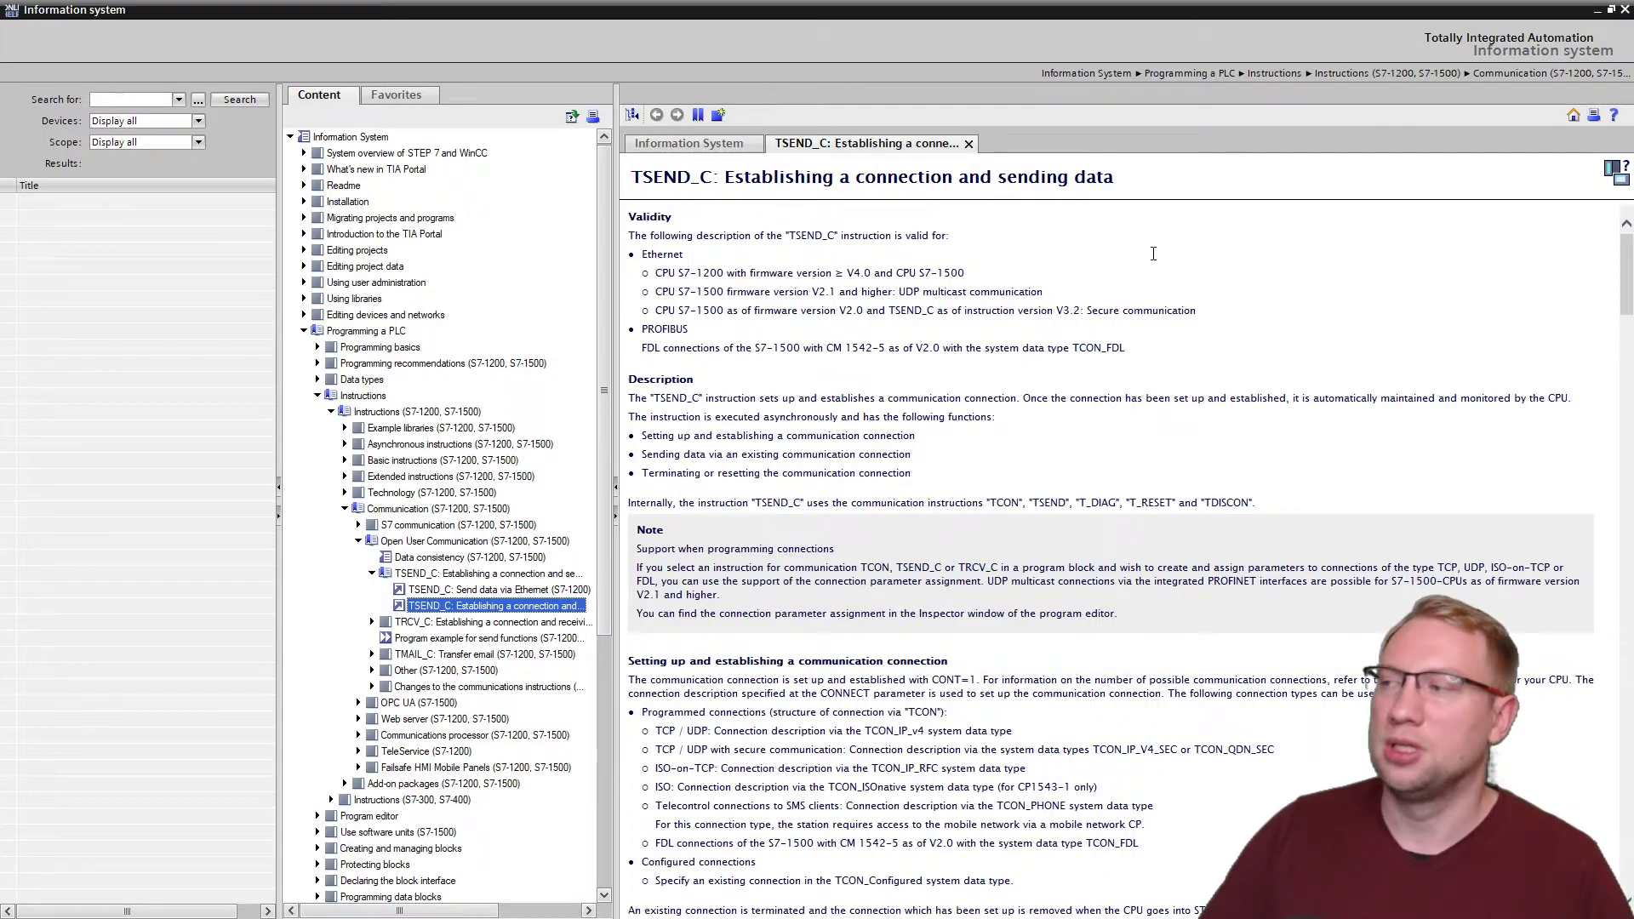
left_click(1153, 254)
scroll(1044, 414, "down", 20)
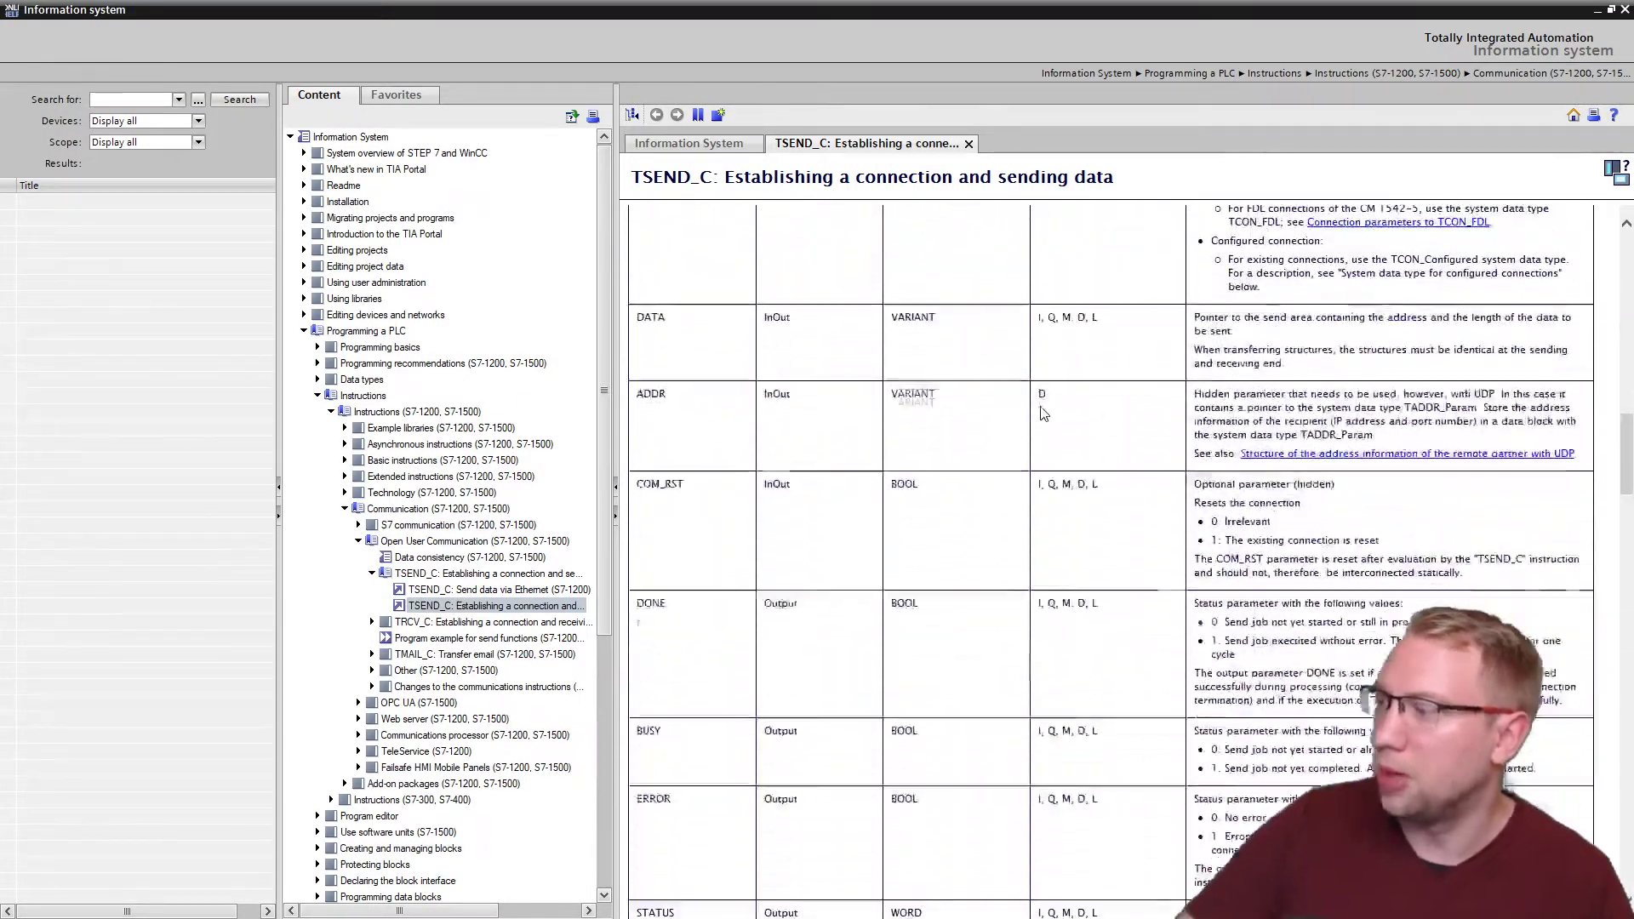
scroll(1045, 413, "down", 20)
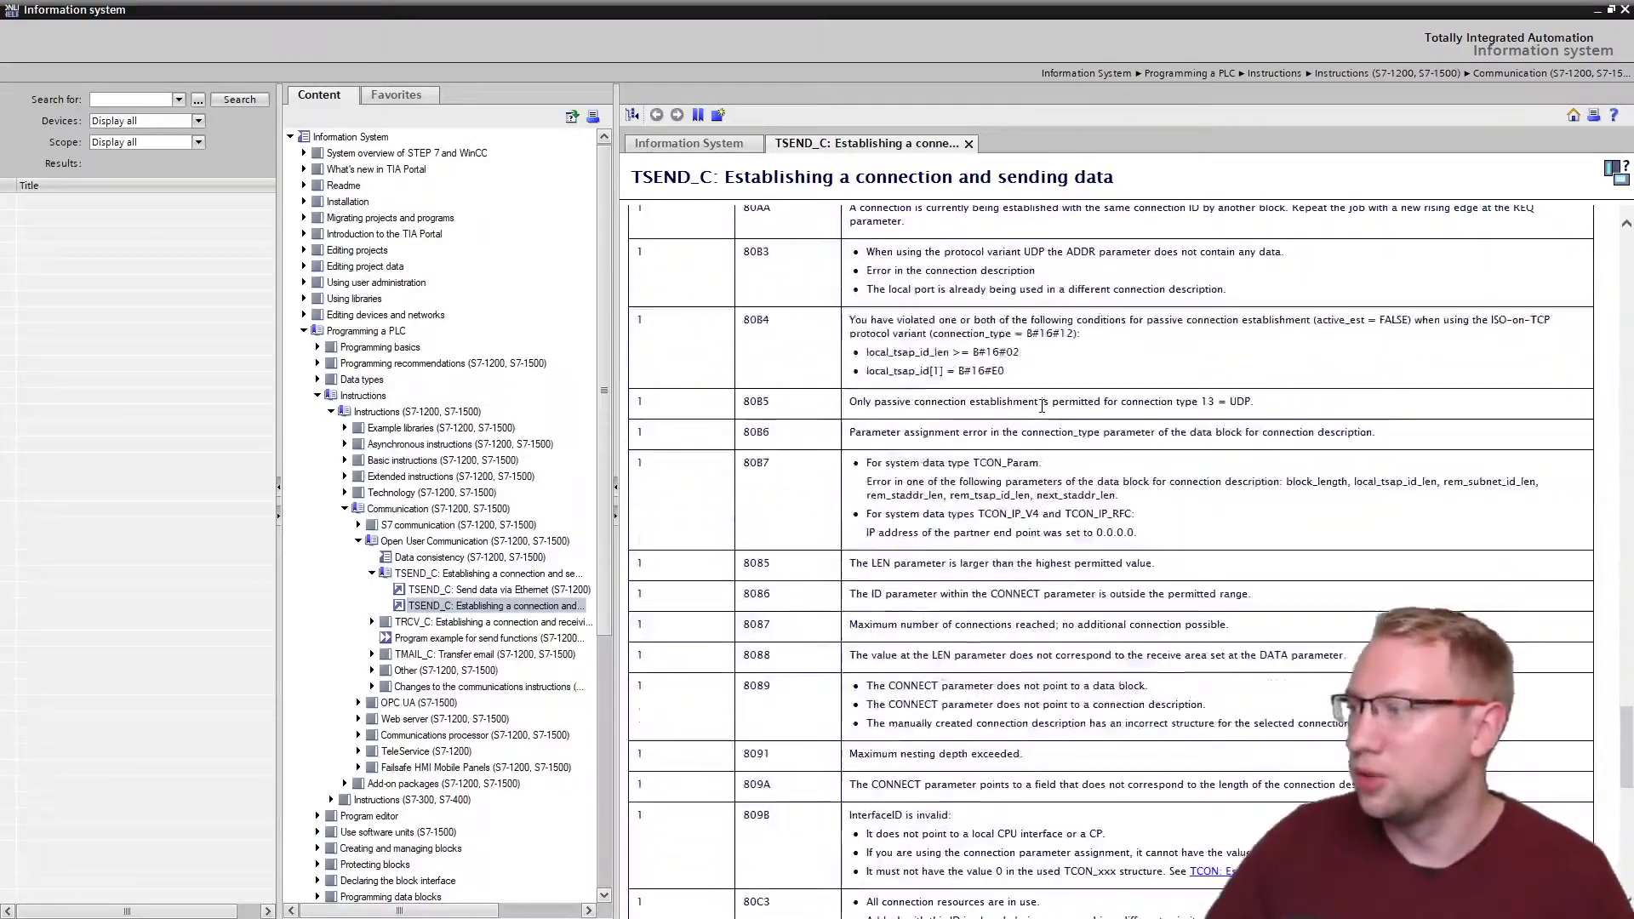
scroll(1042, 406, "down", 3)
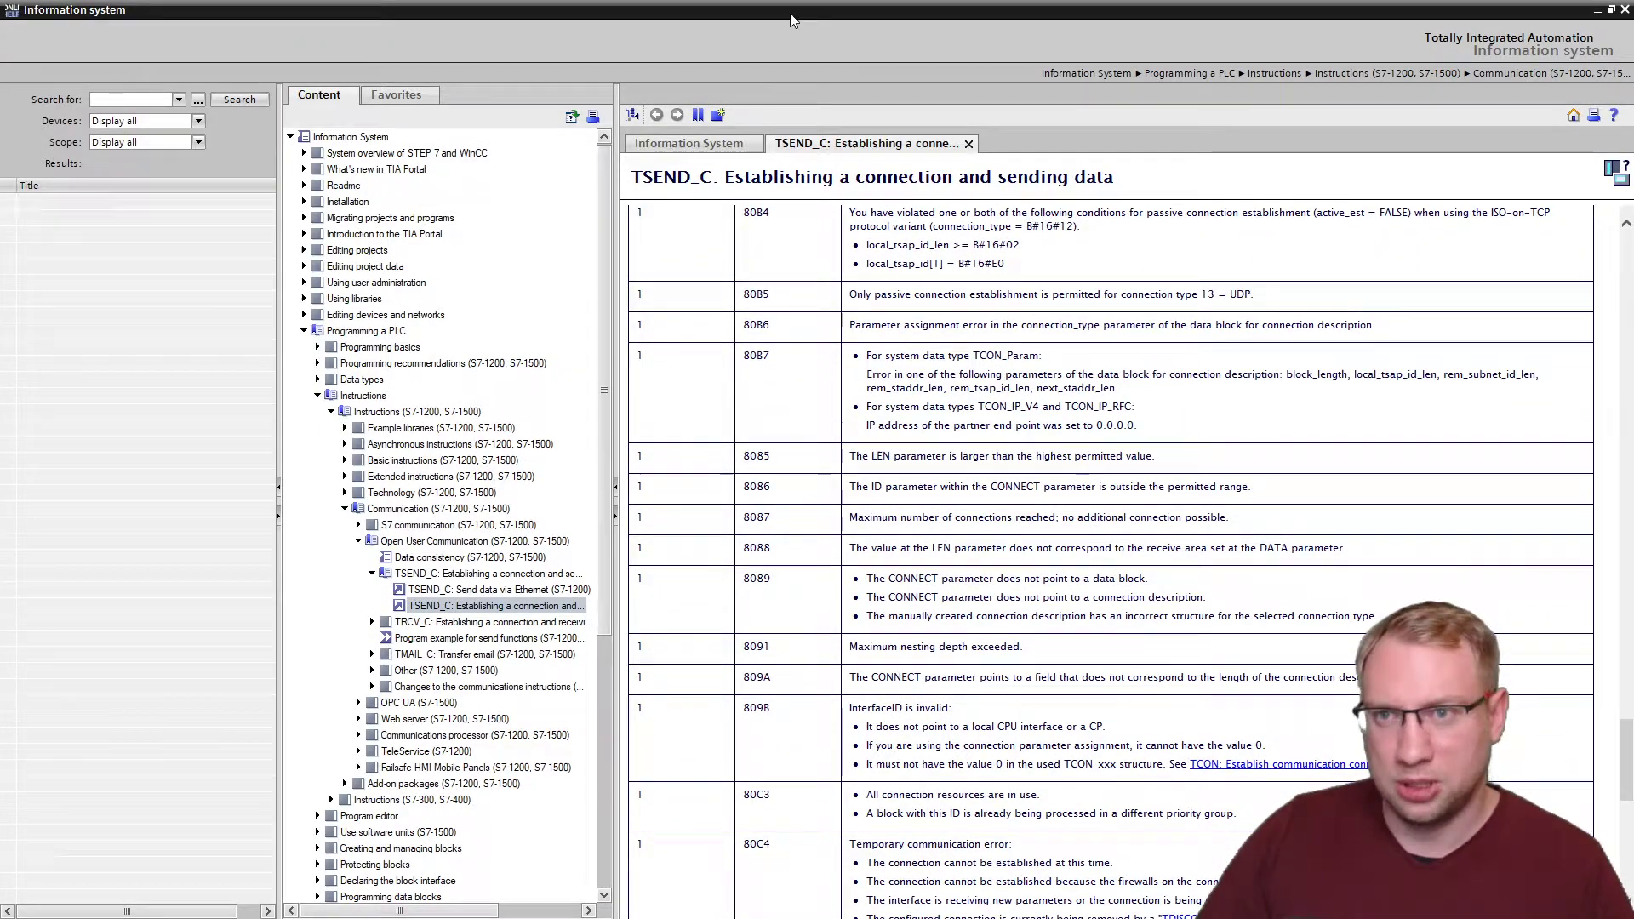
left_click_drag(964, 8, 877, 2)
scroll(933, 636, "down", 8)
scroll(933, 636, "down", 15)
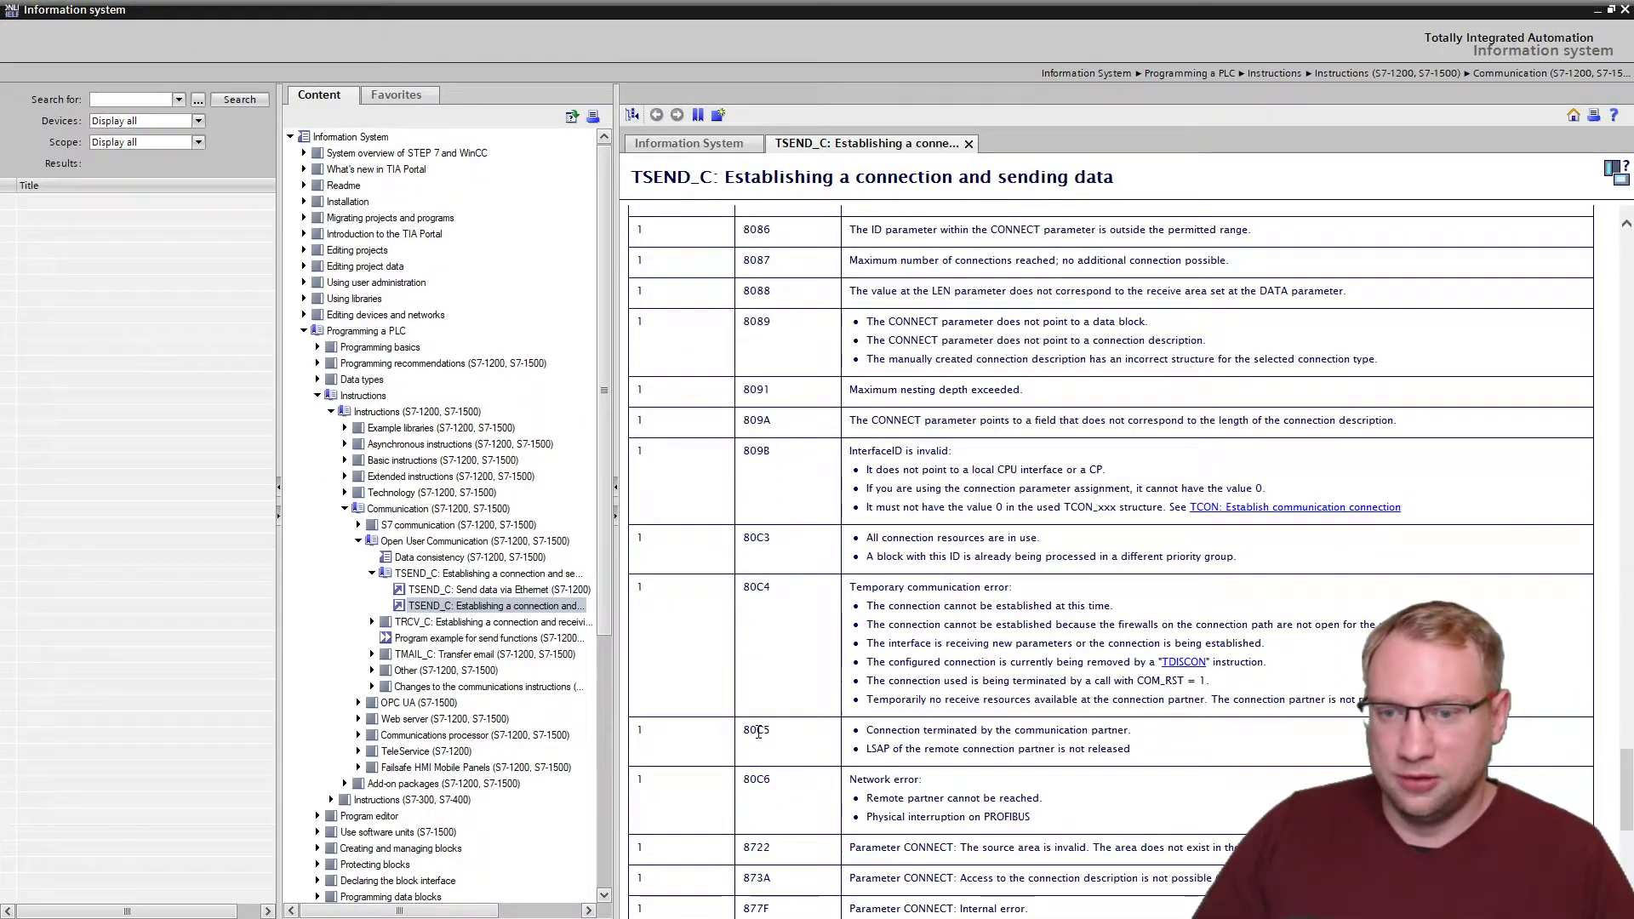
left_click_drag(878, 734, 1056, 719)
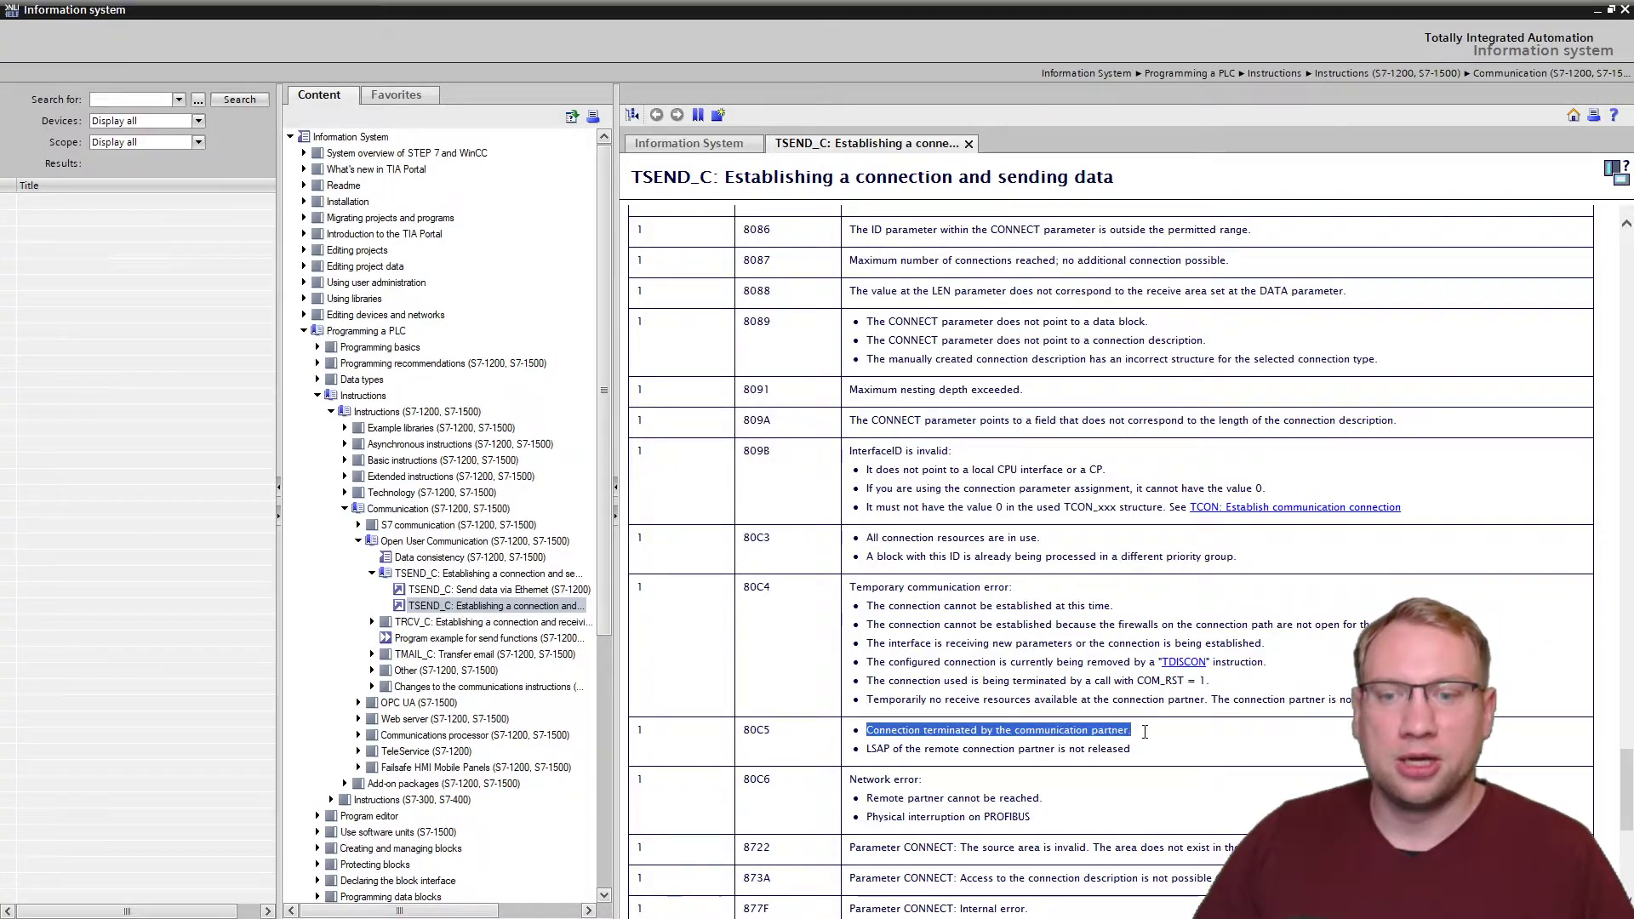
left_click_drag(1148, 754, 928, 758)
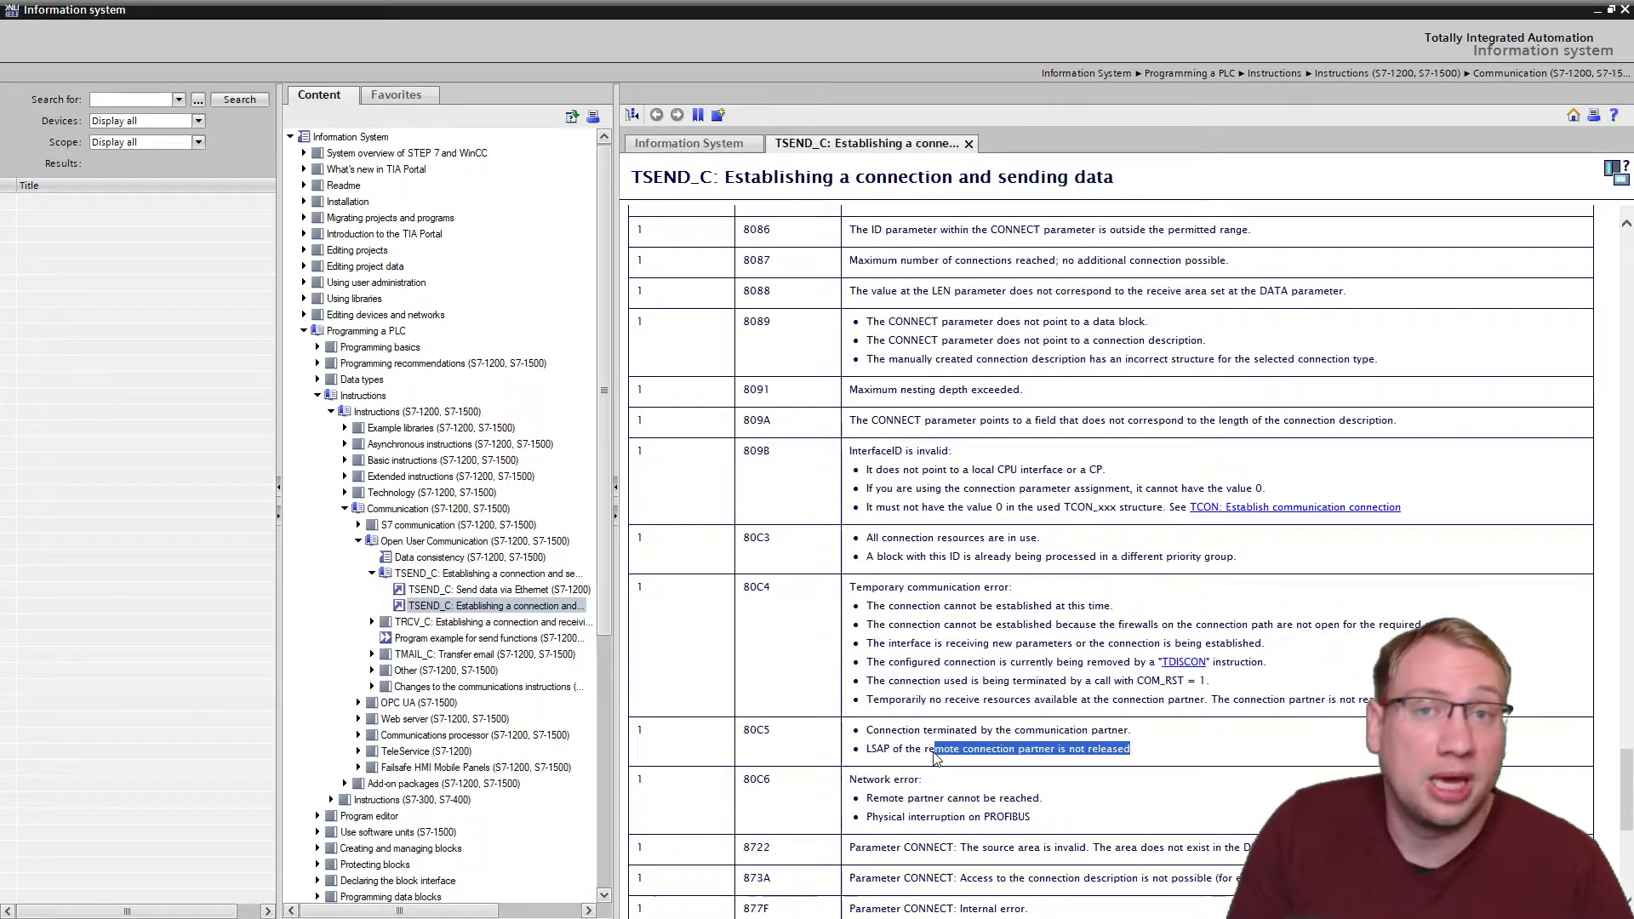
left_click(936, 754)
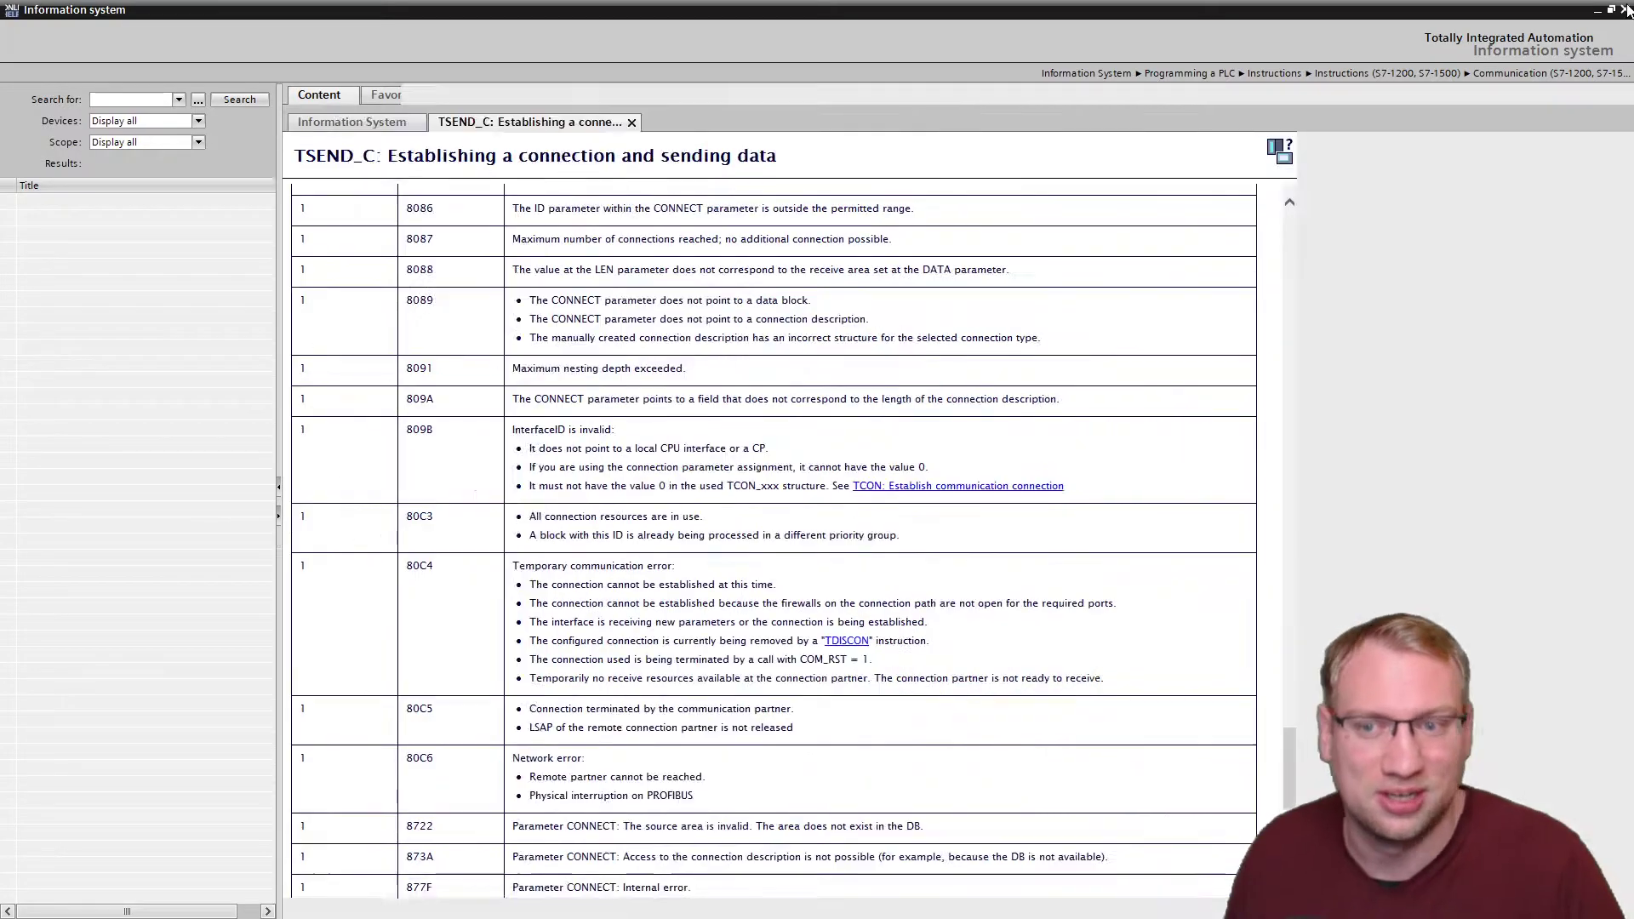
left_click(1624, 9)
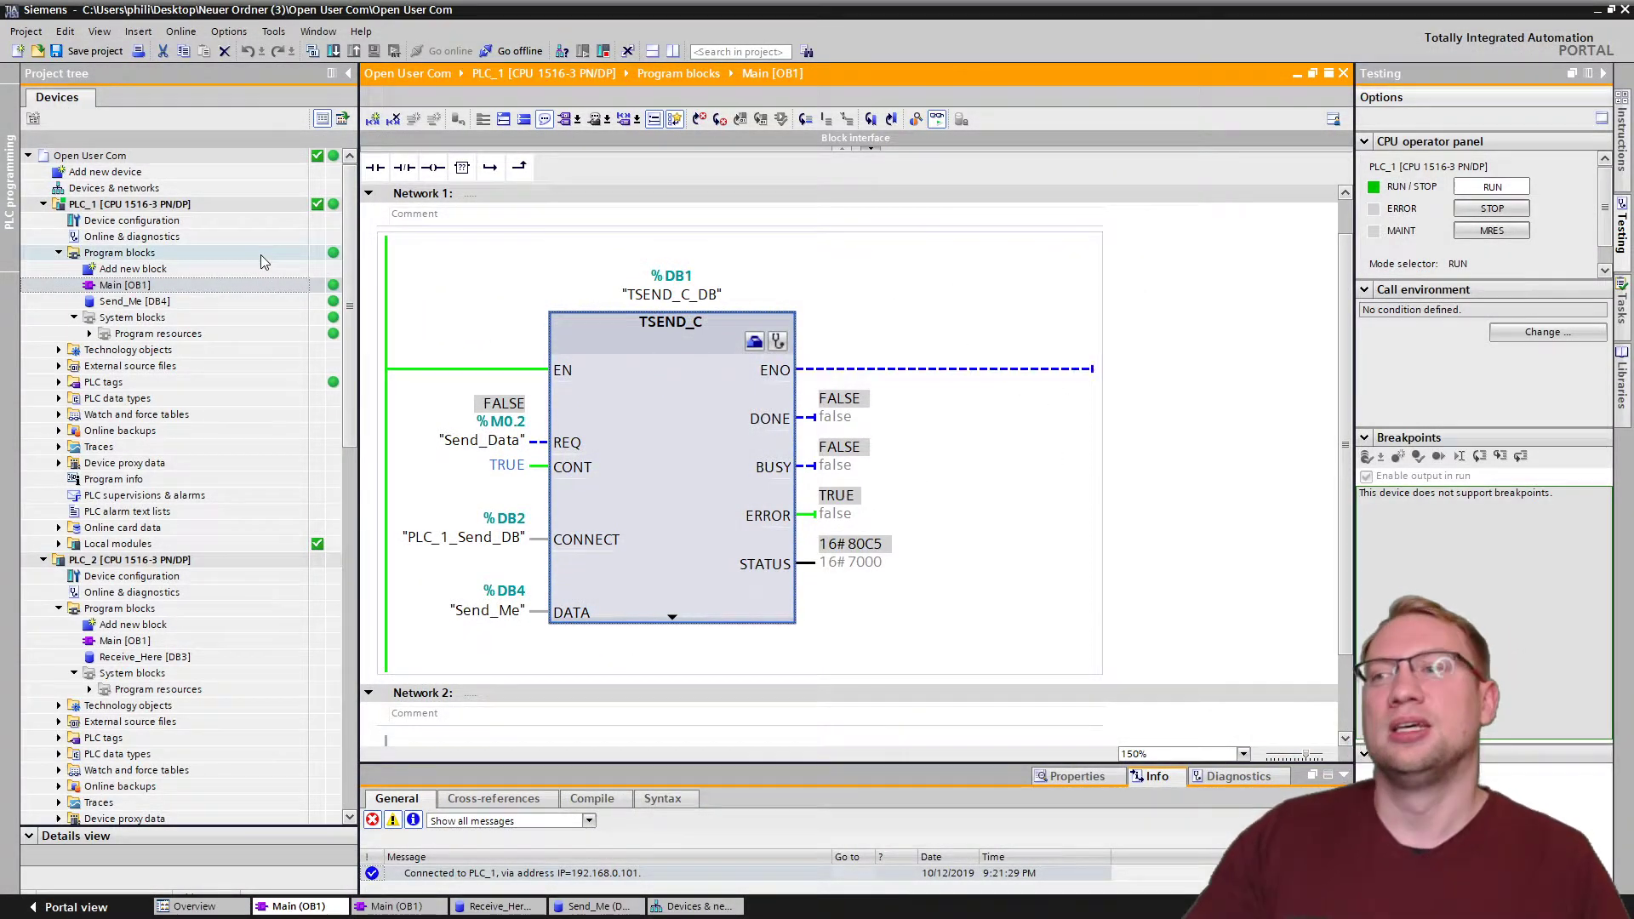
Open Main [OB1] under PLC_2 and expand the Open user communication instructions.
left_click(128, 560)
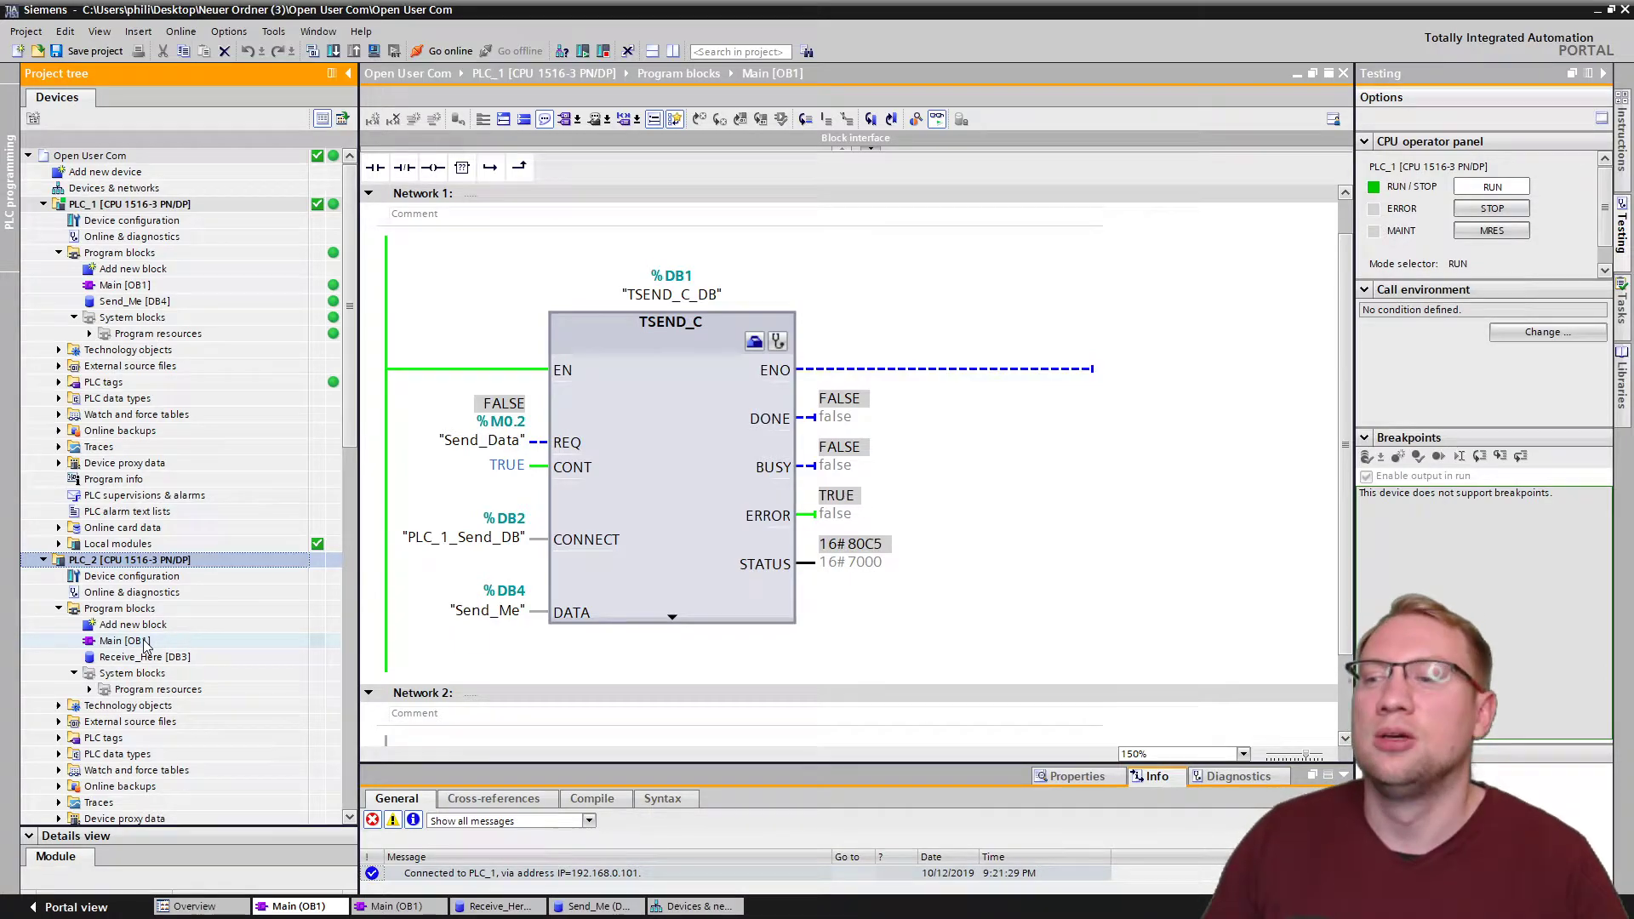
double_click(143, 642)
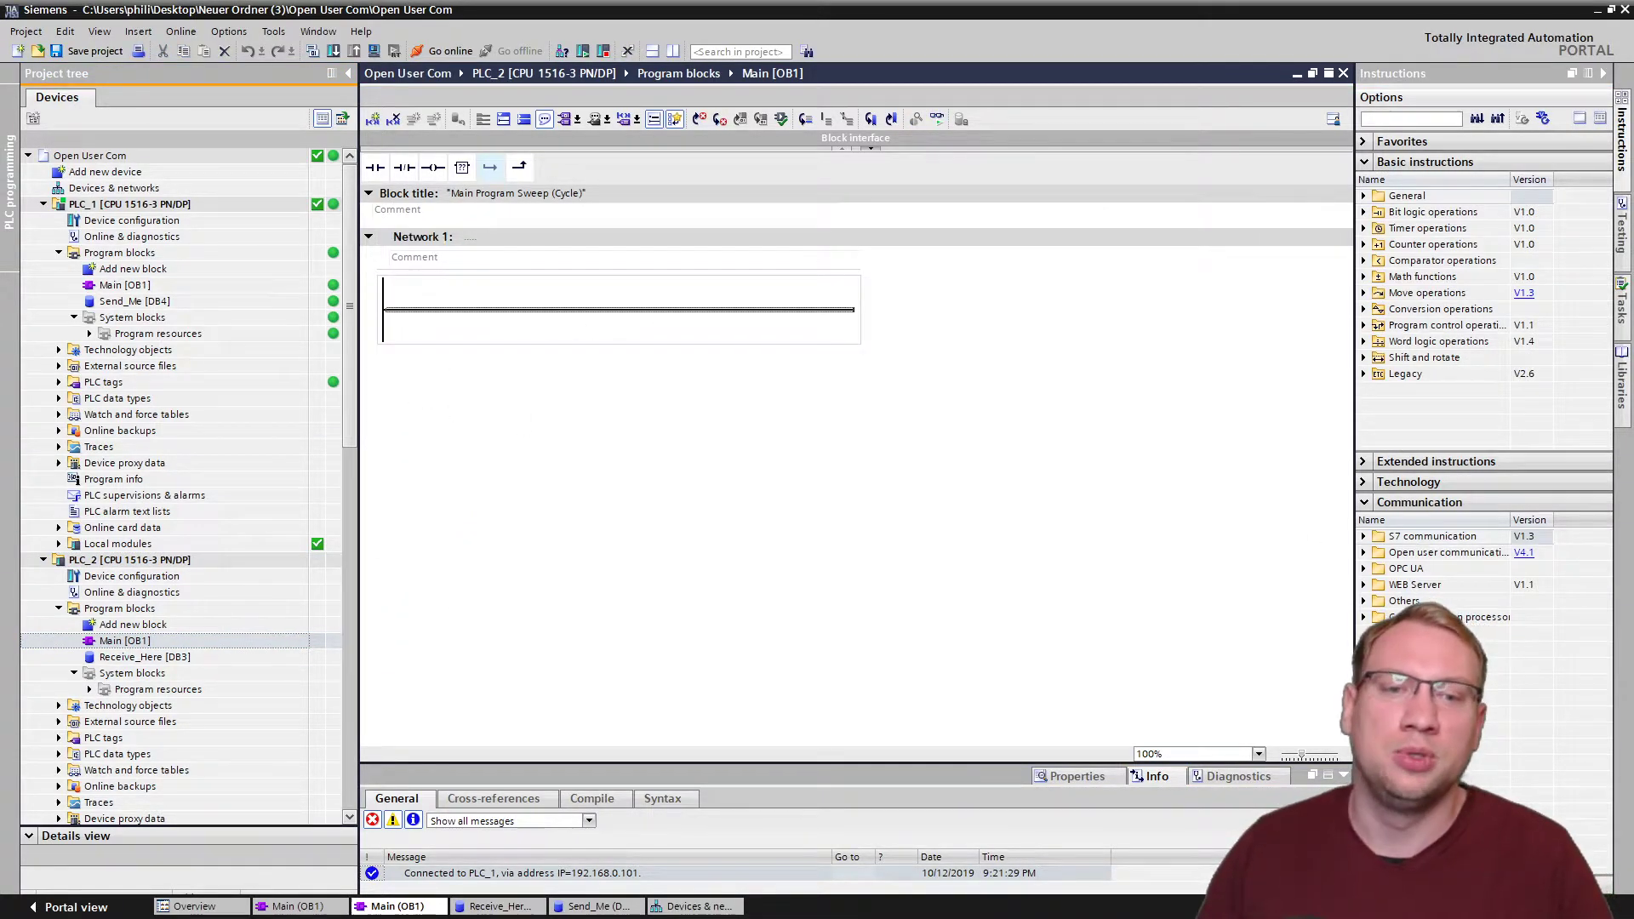
left_click(1363, 553)
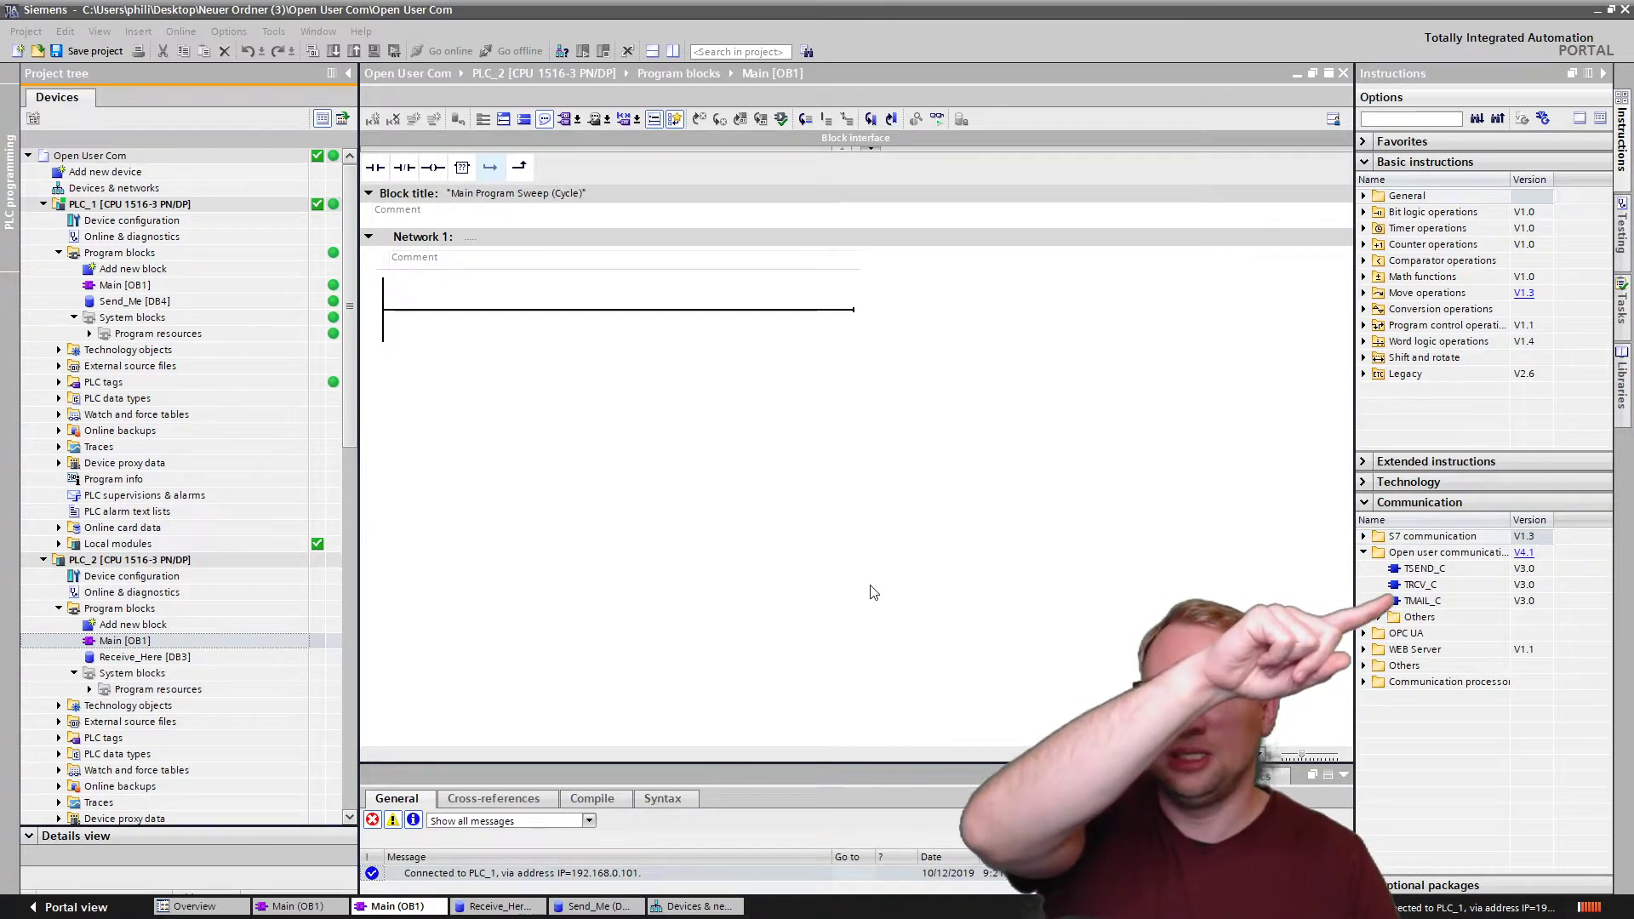
Place TRCV_C (TRCV_C_DB) on Network 1 with DATA Receive_Here and open its enlarged configuration.
mouse_move(1419, 584)
left_mouse_down()
mouse_move(503, 321)
mouse_move(542, 312)
left_mouse_up()
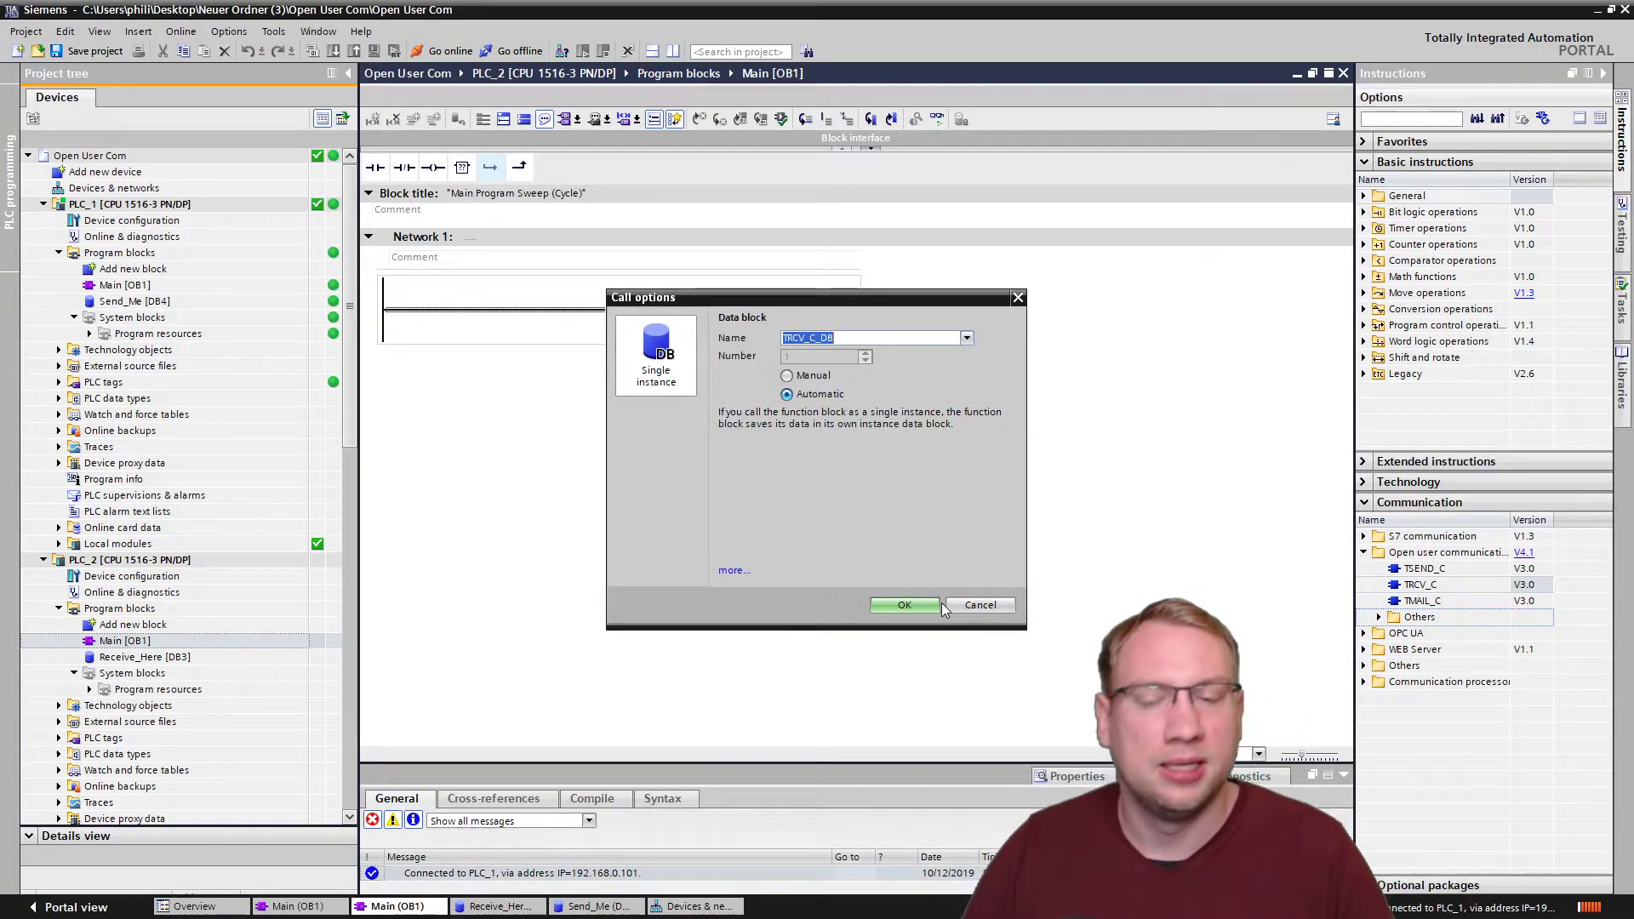
left_click(900, 610)
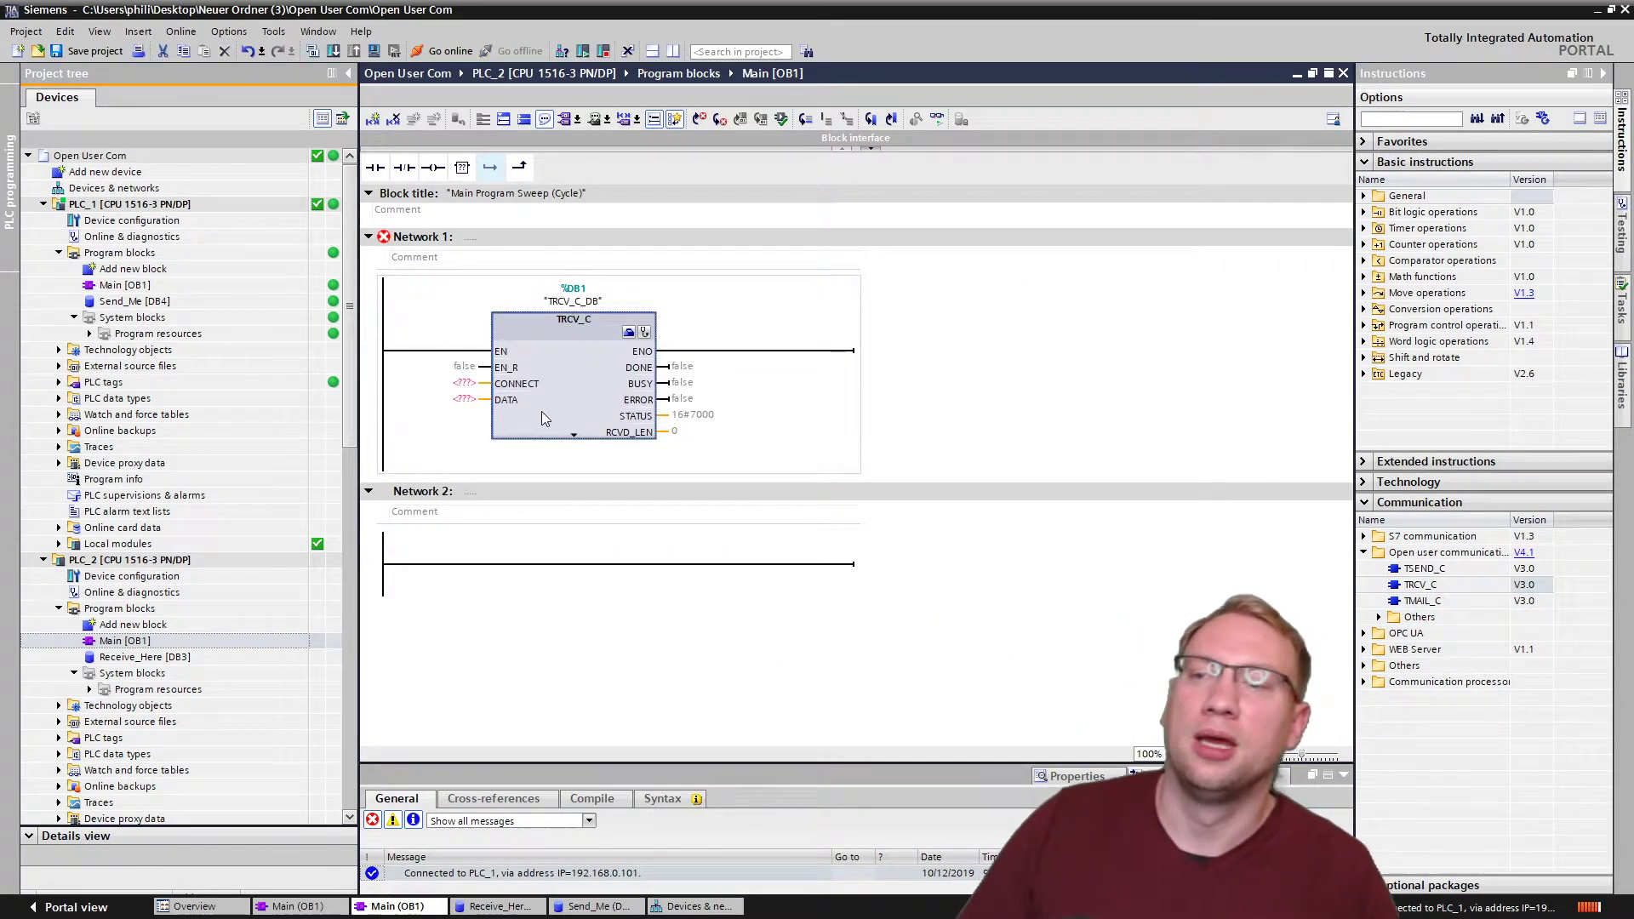
scroll(543, 411, "up", 2)
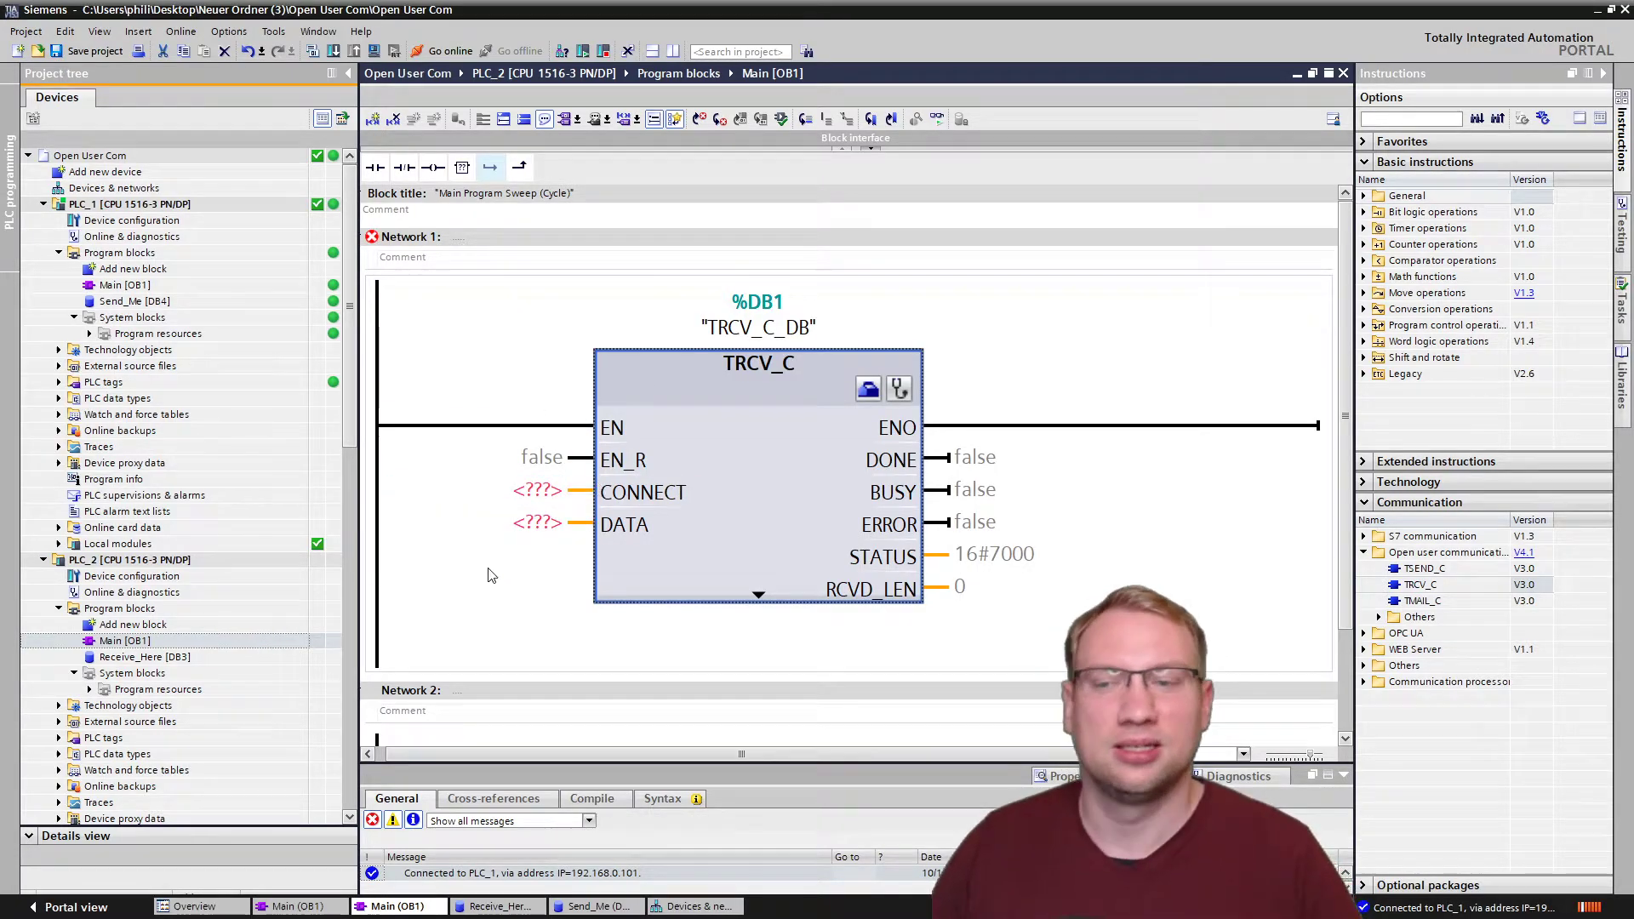
left_click(536, 523)
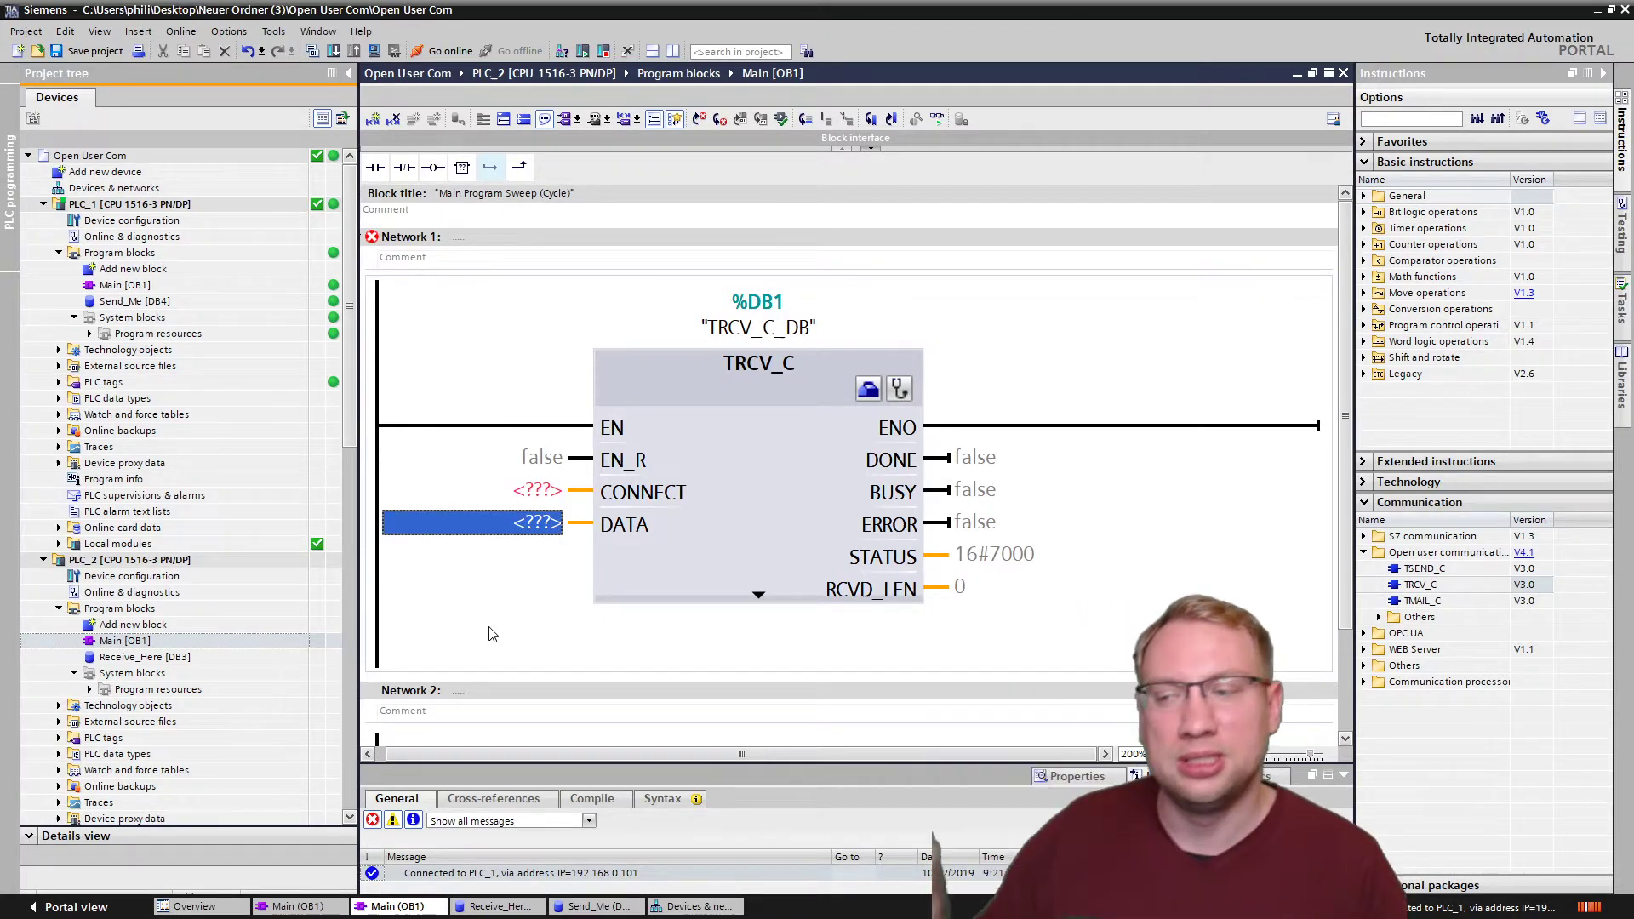
left_click_drag(137, 657, 544, 522)
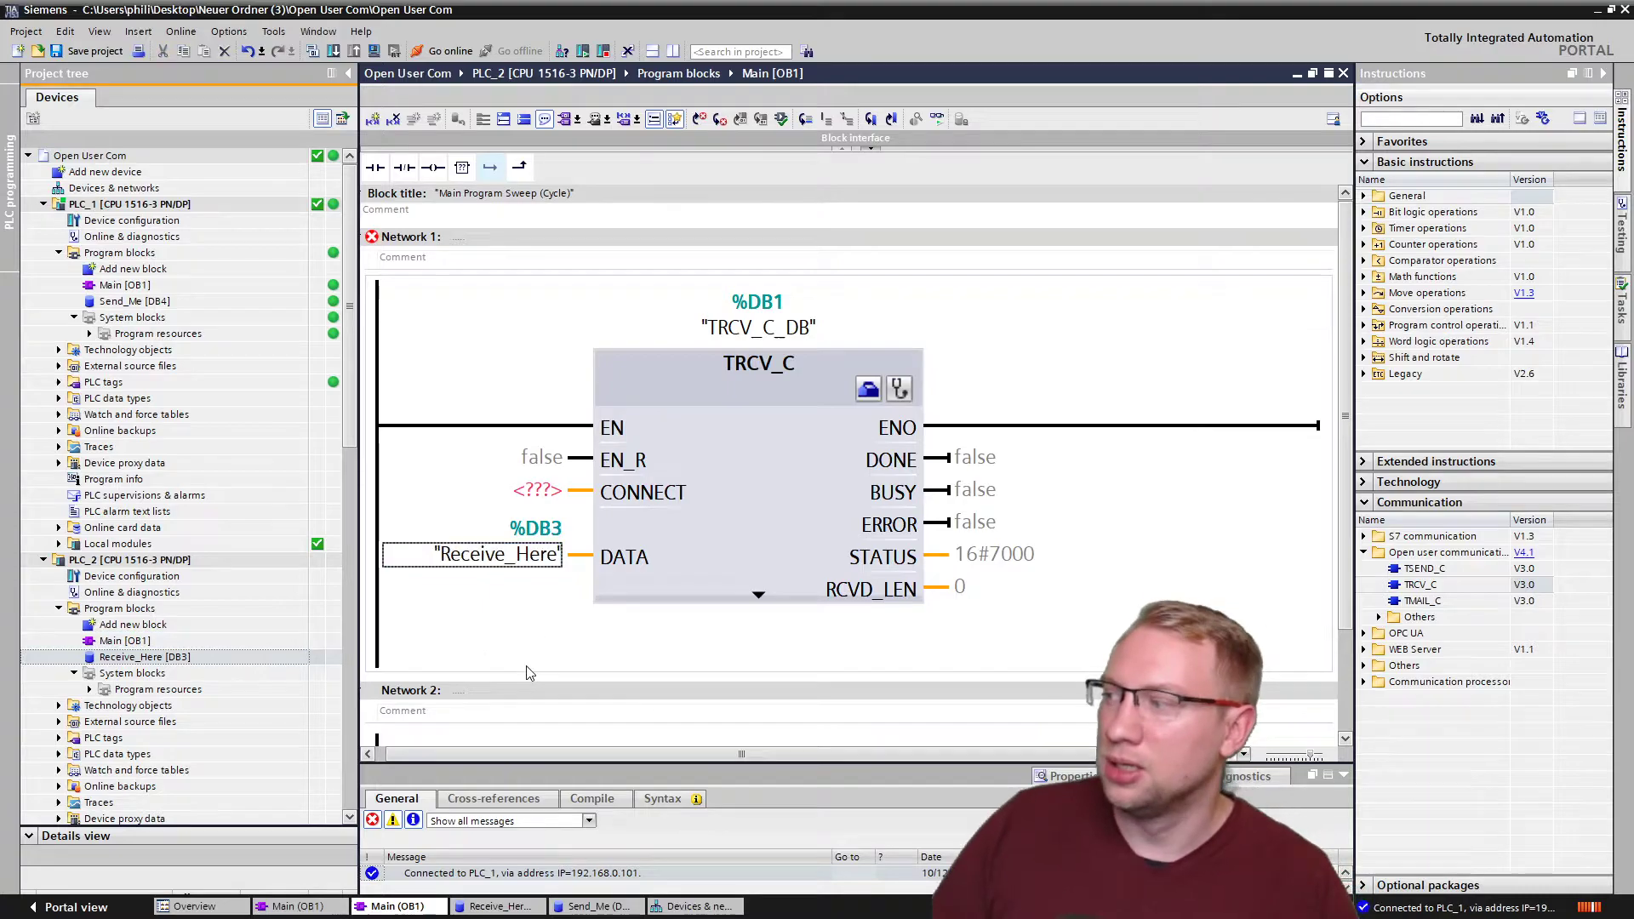
left_click(869, 391)
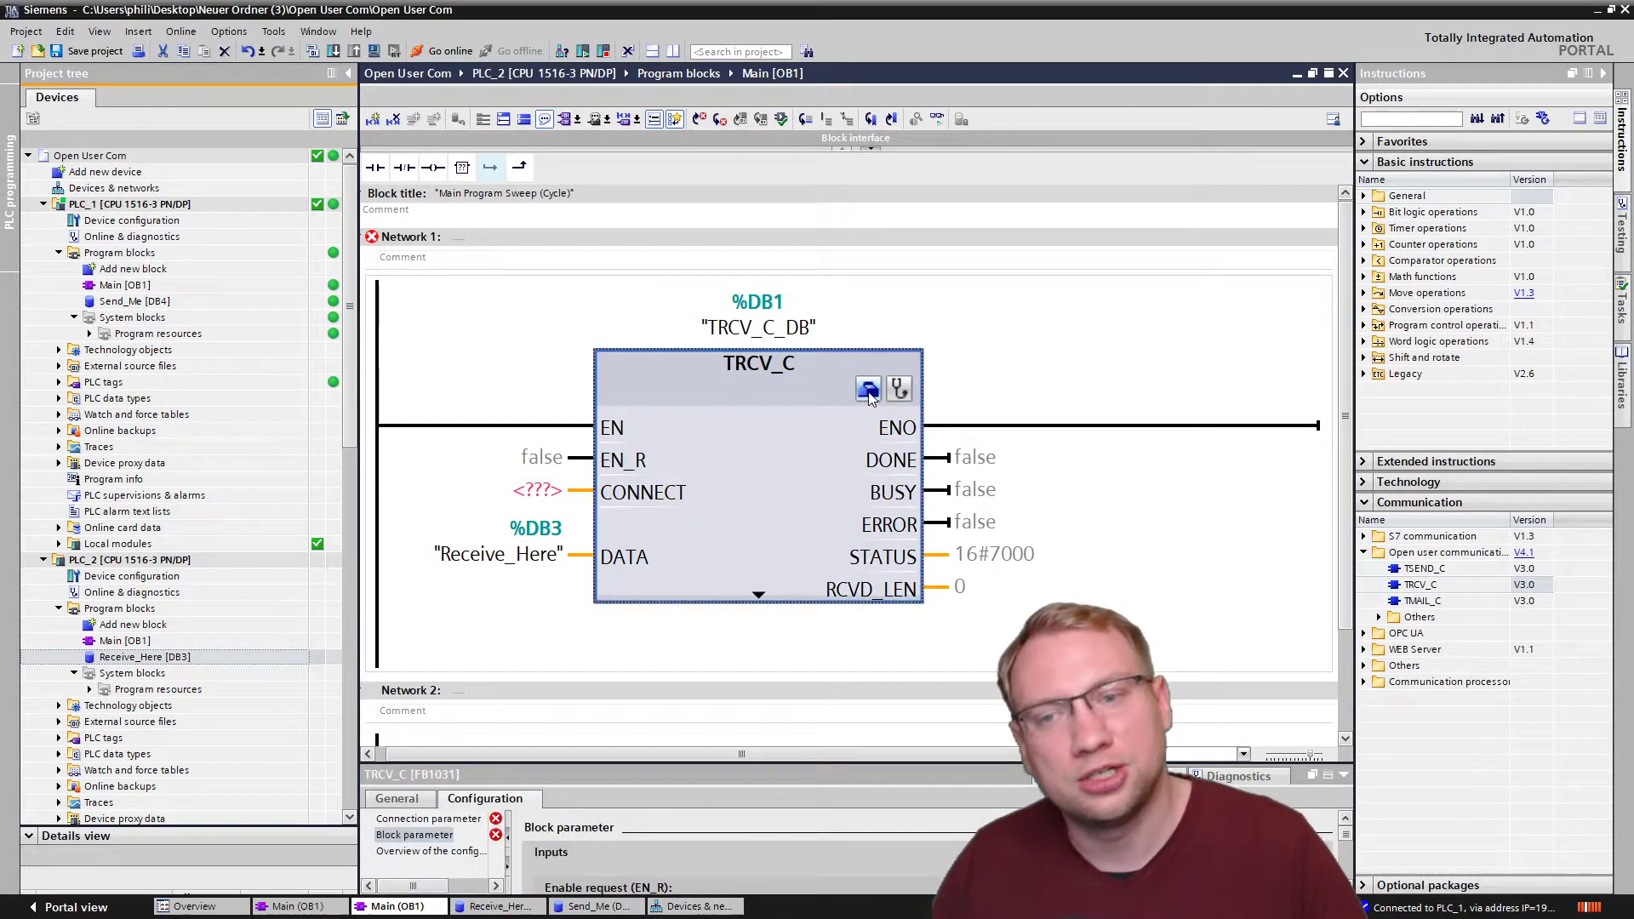
left_click_drag(784, 763, 833, 351)
Set TRCV_C's partner end point to Unspecified, going offline from PLC_1 along the way.
left_click(428, 552)
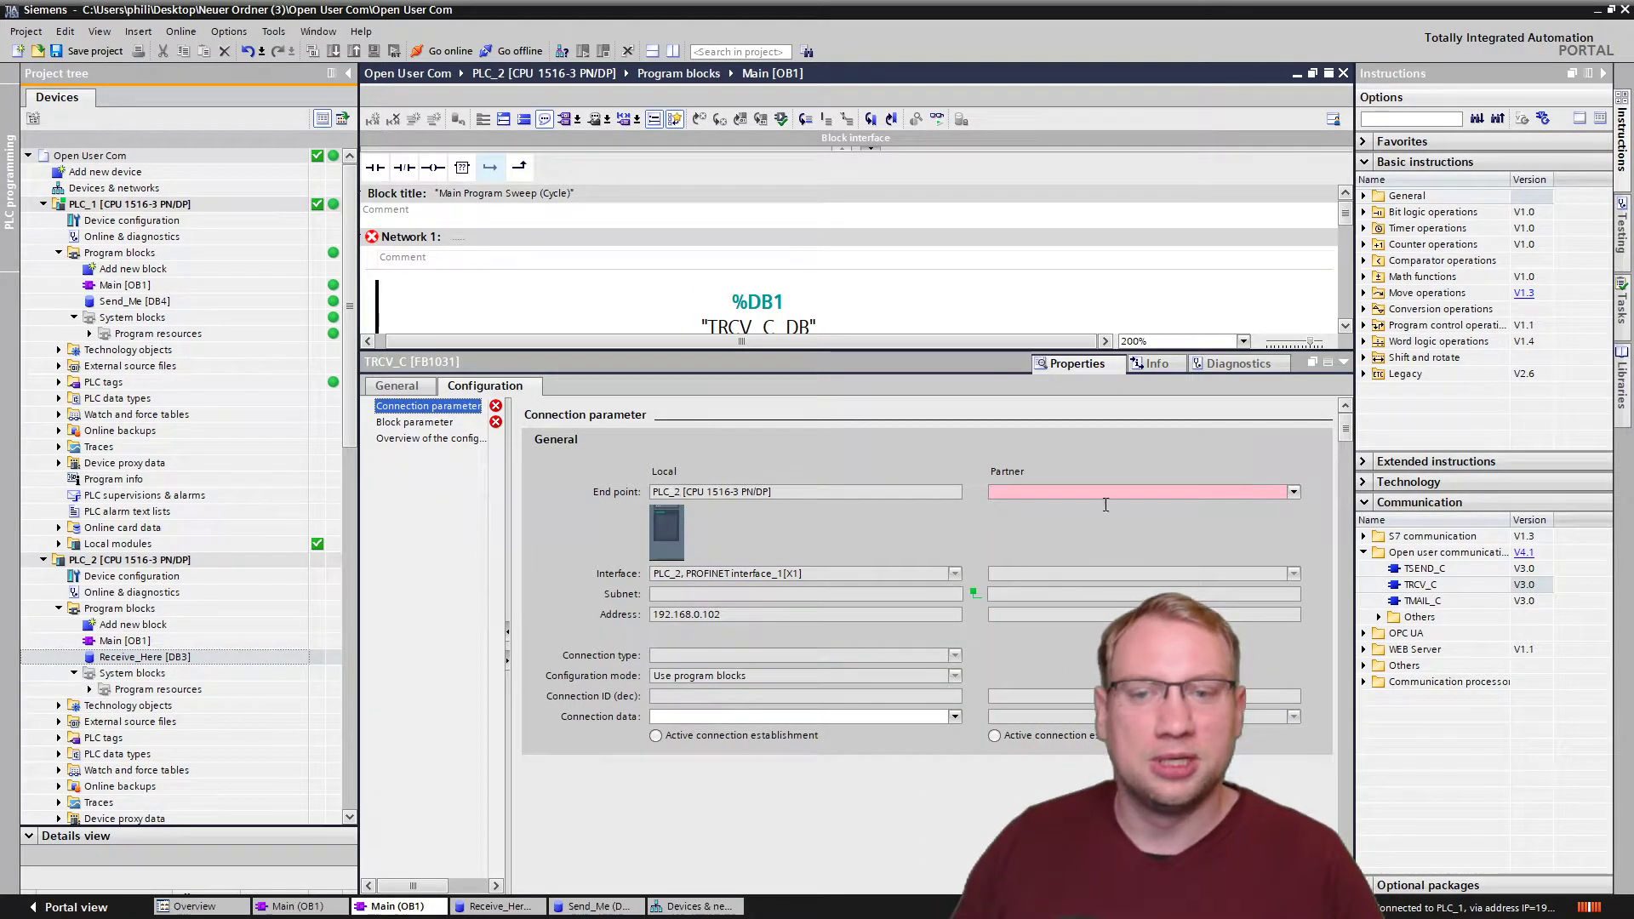
left_click(1278, 492)
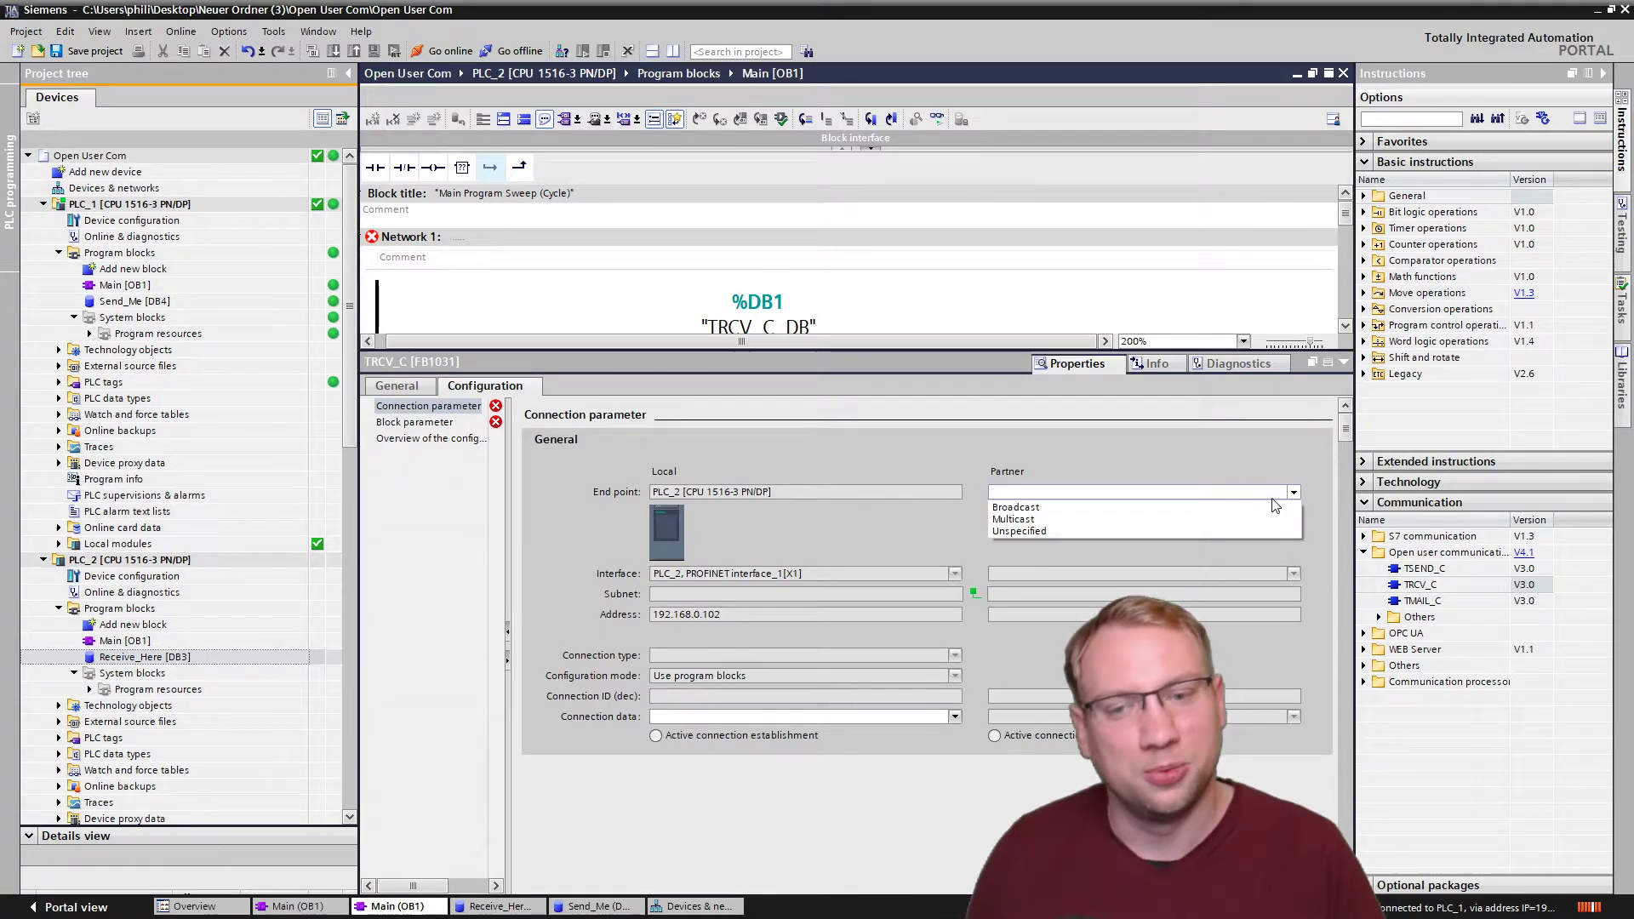
left_click(1018, 531)
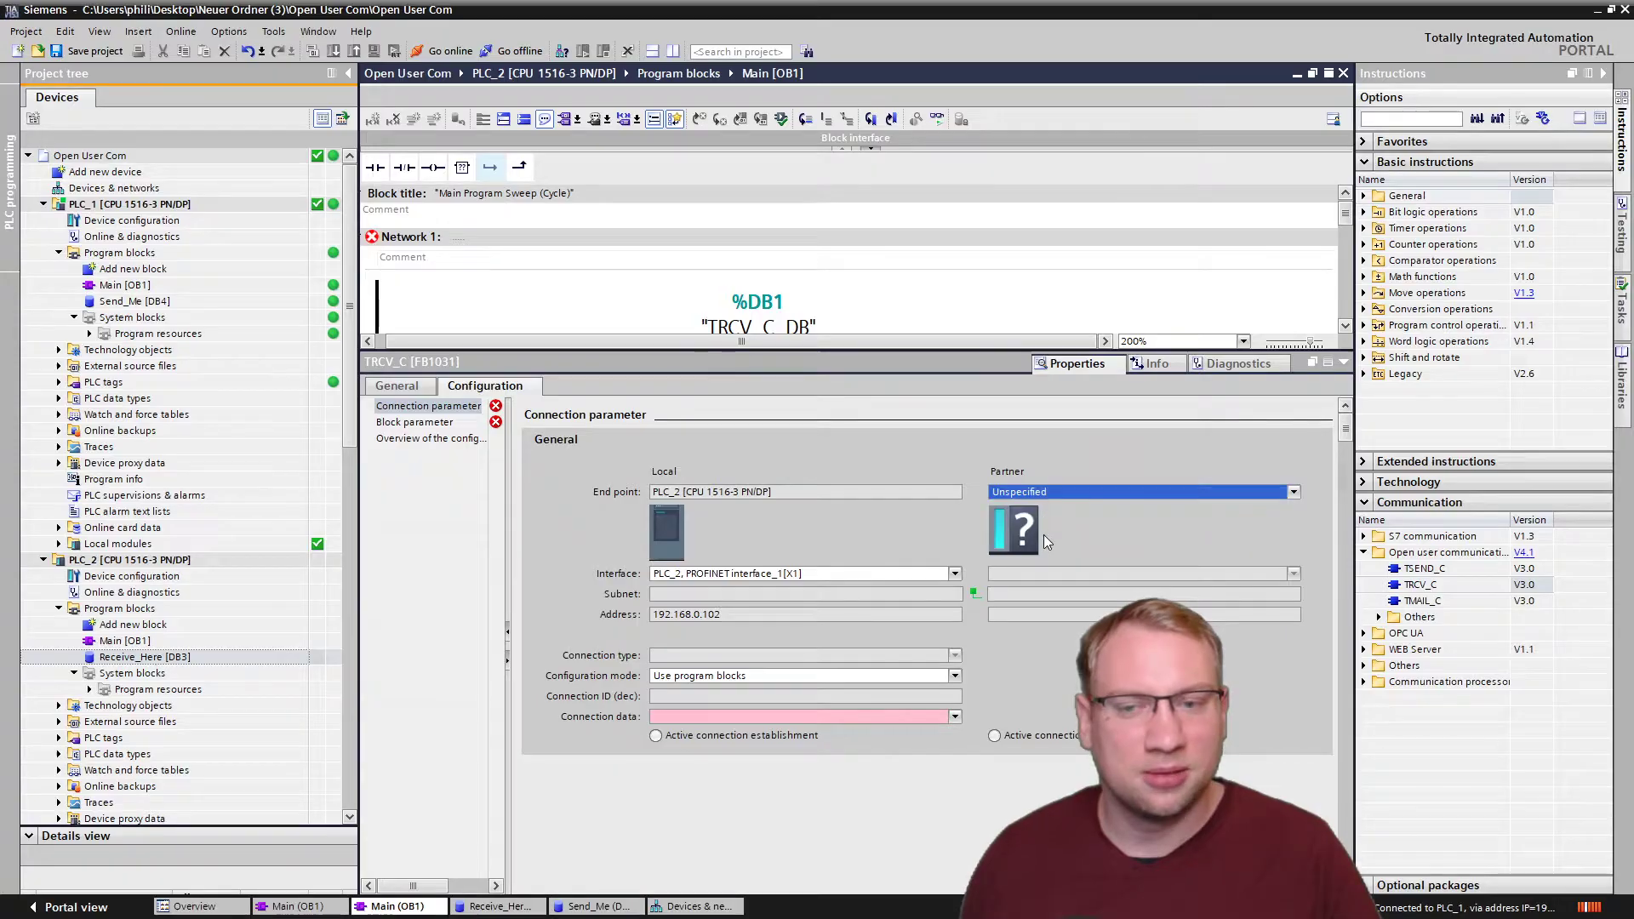
right_click(136, 205)
left_click(239, 335)
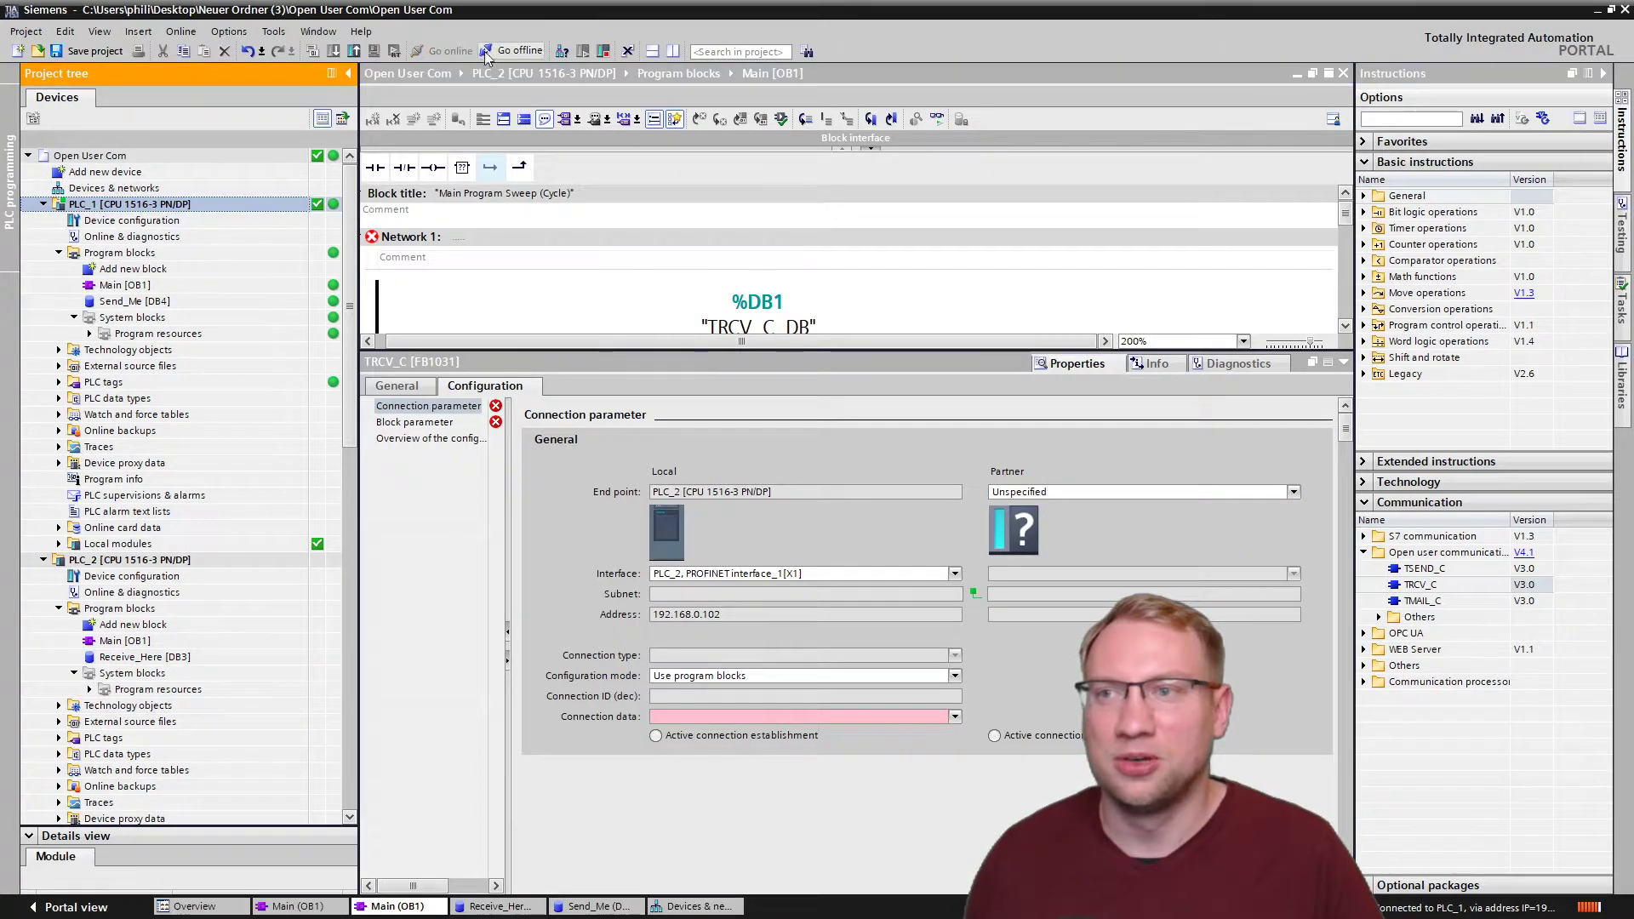
left_click(1134, 492)
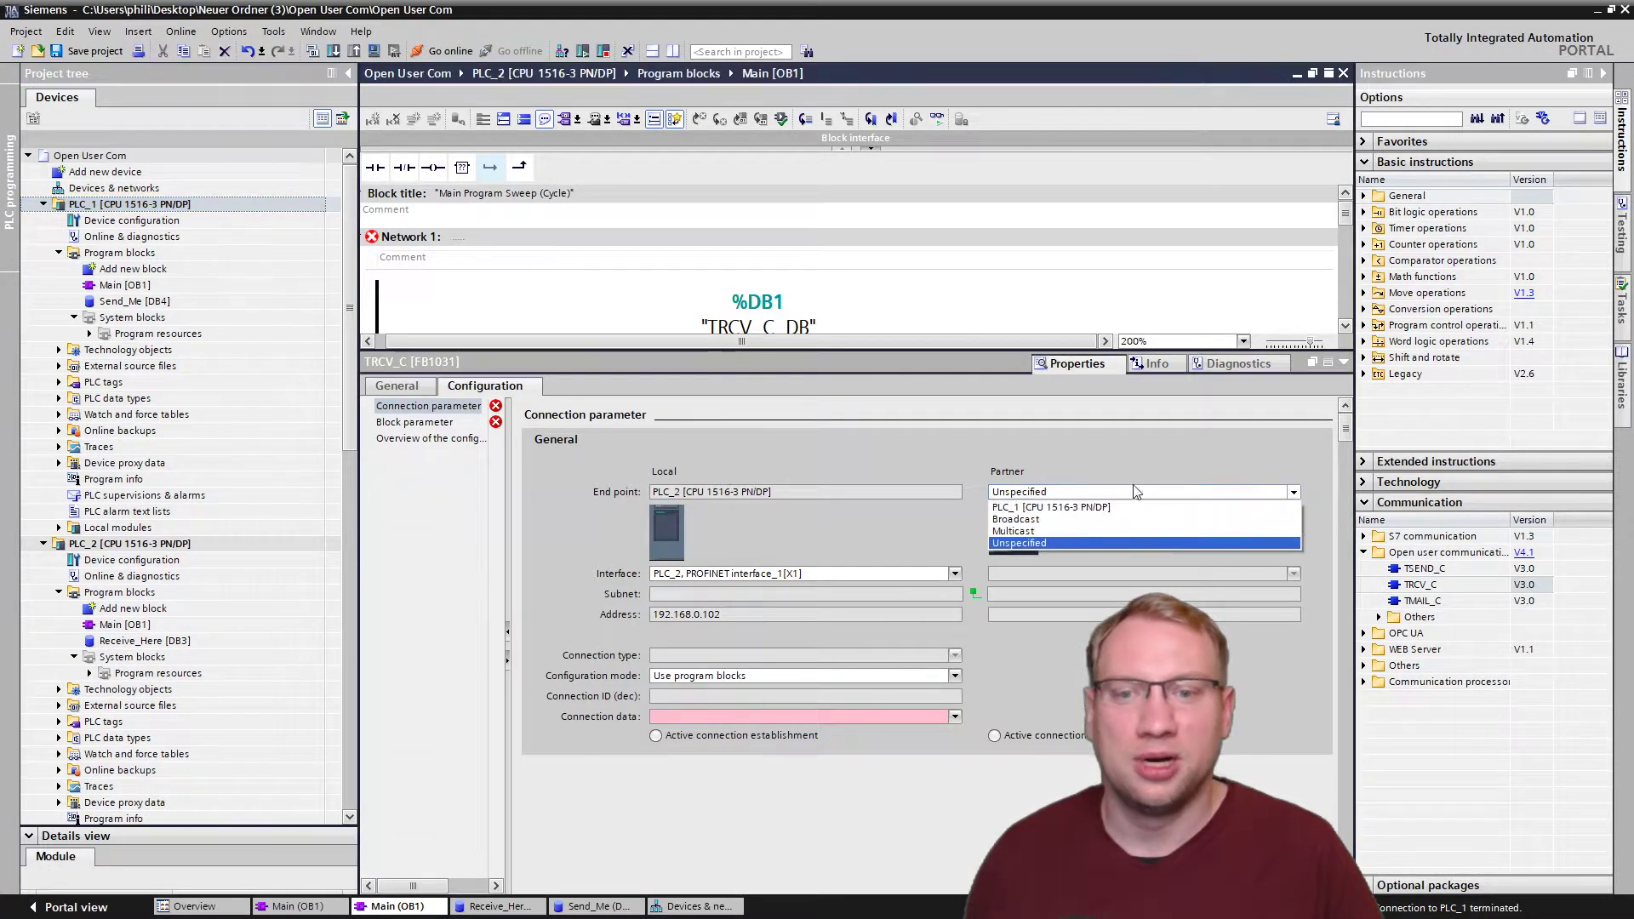
left_click(1030, 542)
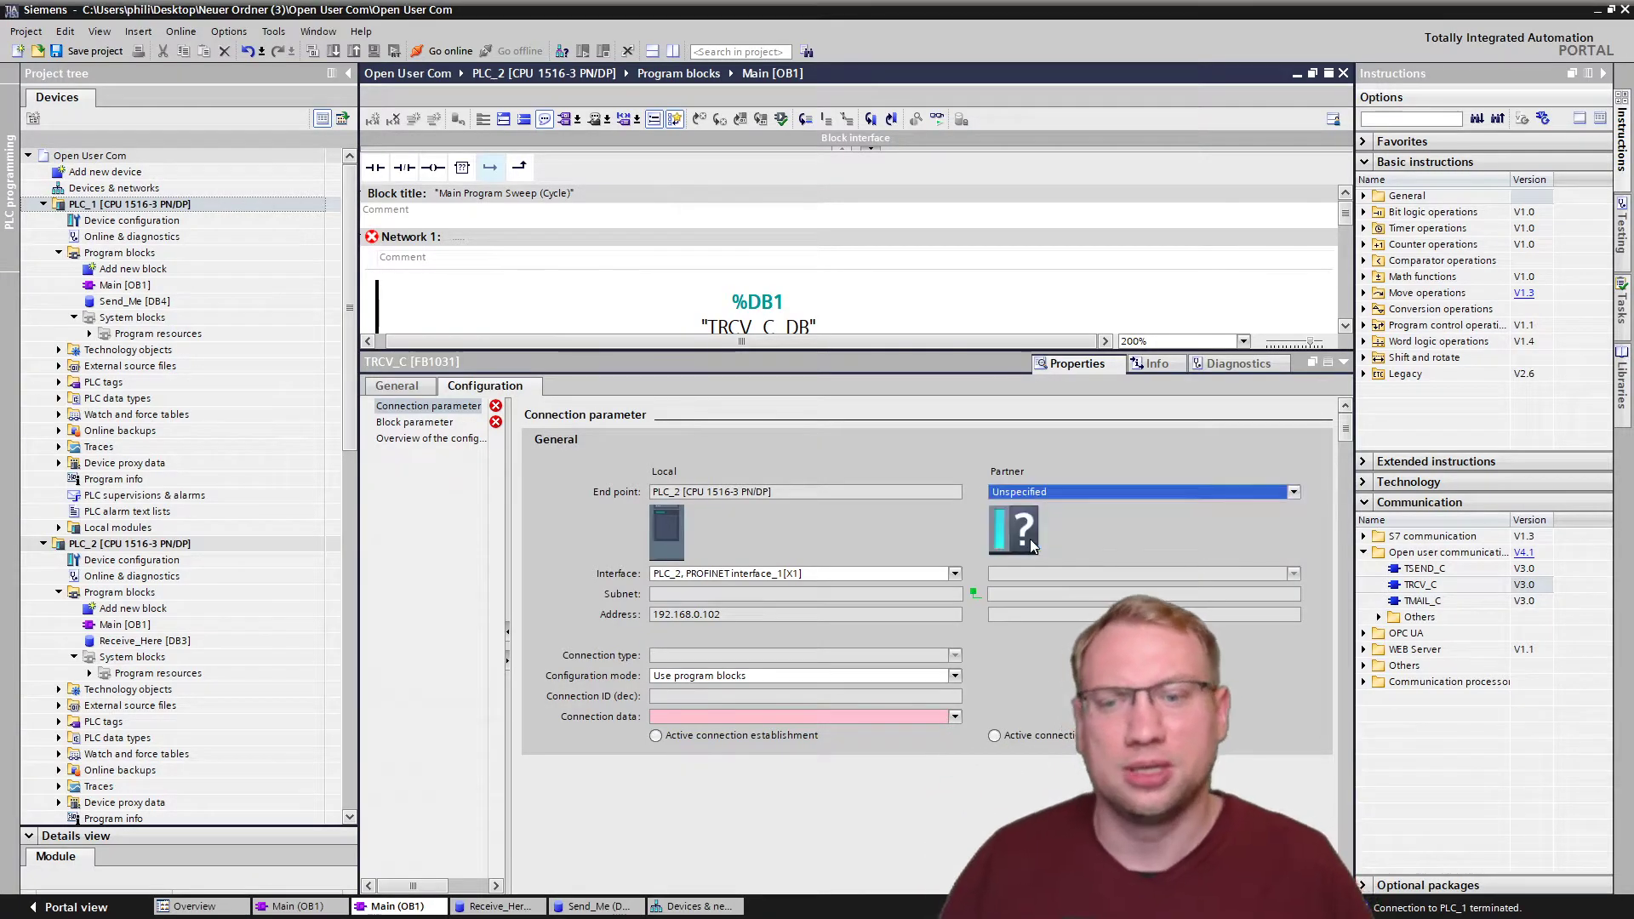
Create new connection data for the TRCV_C link.
left_click(954, 718)
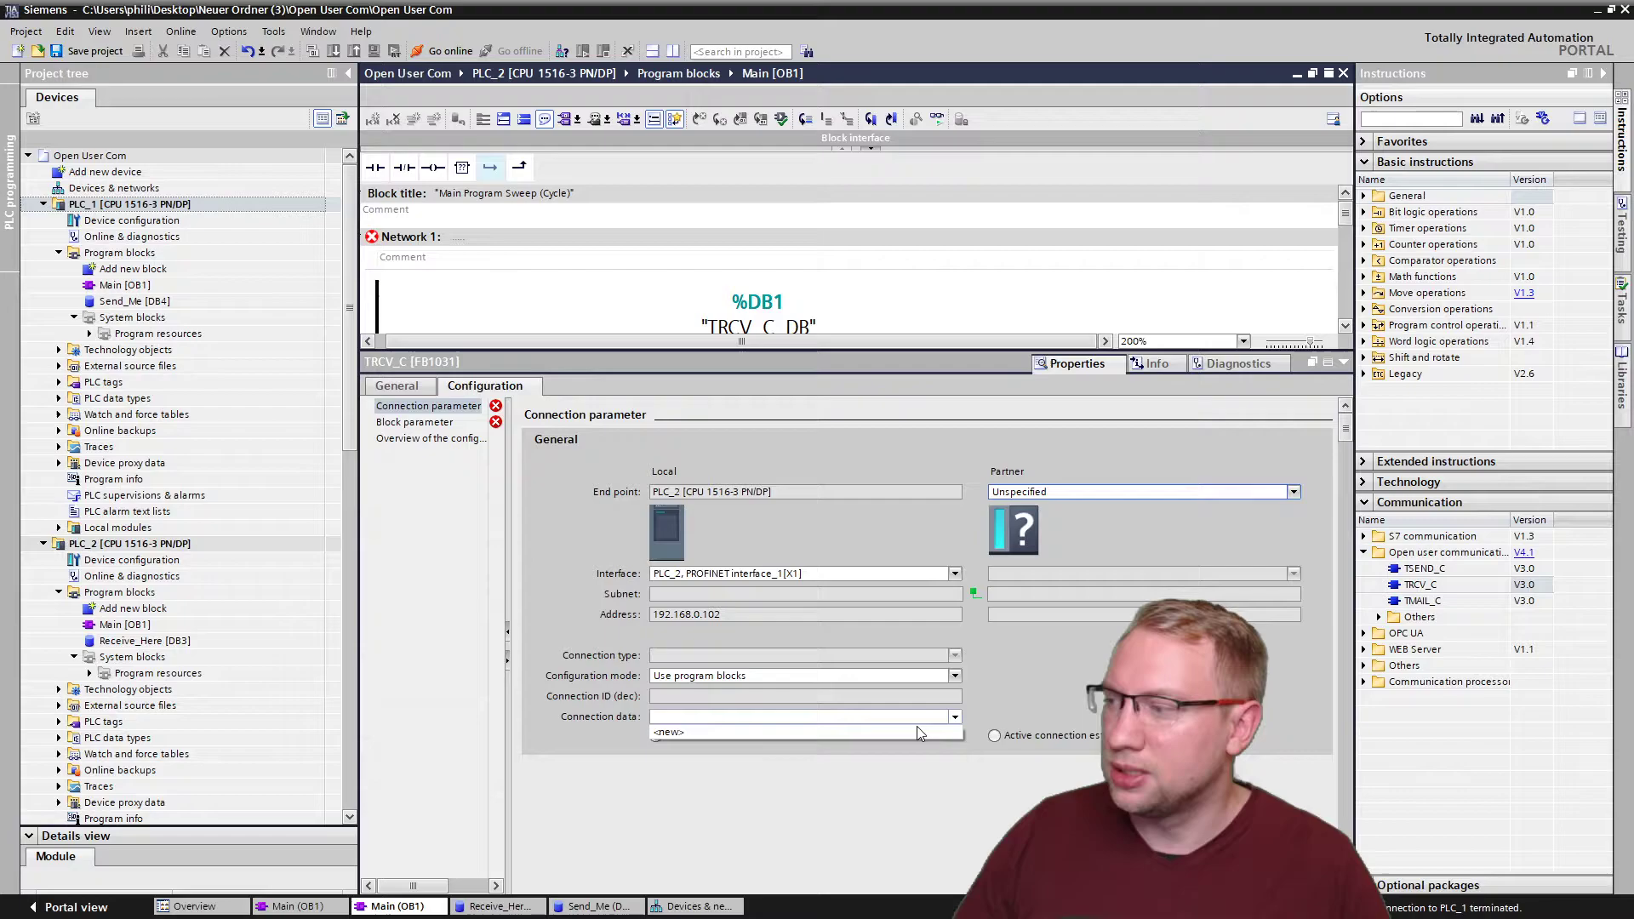
left_click(917, 729)
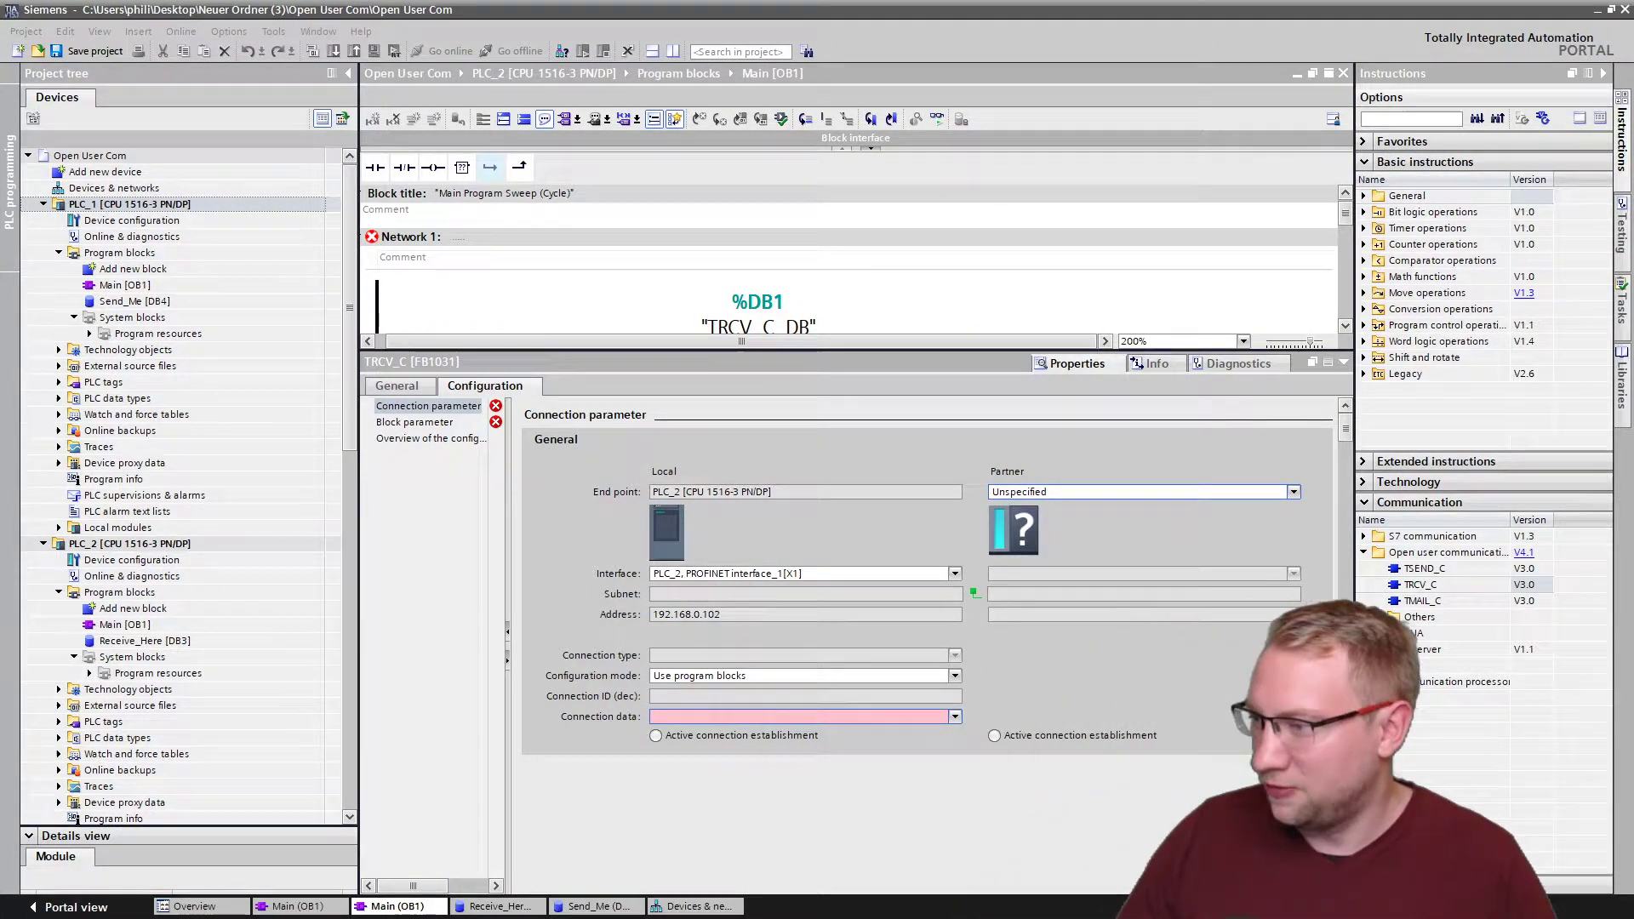
left_click(749, 717)
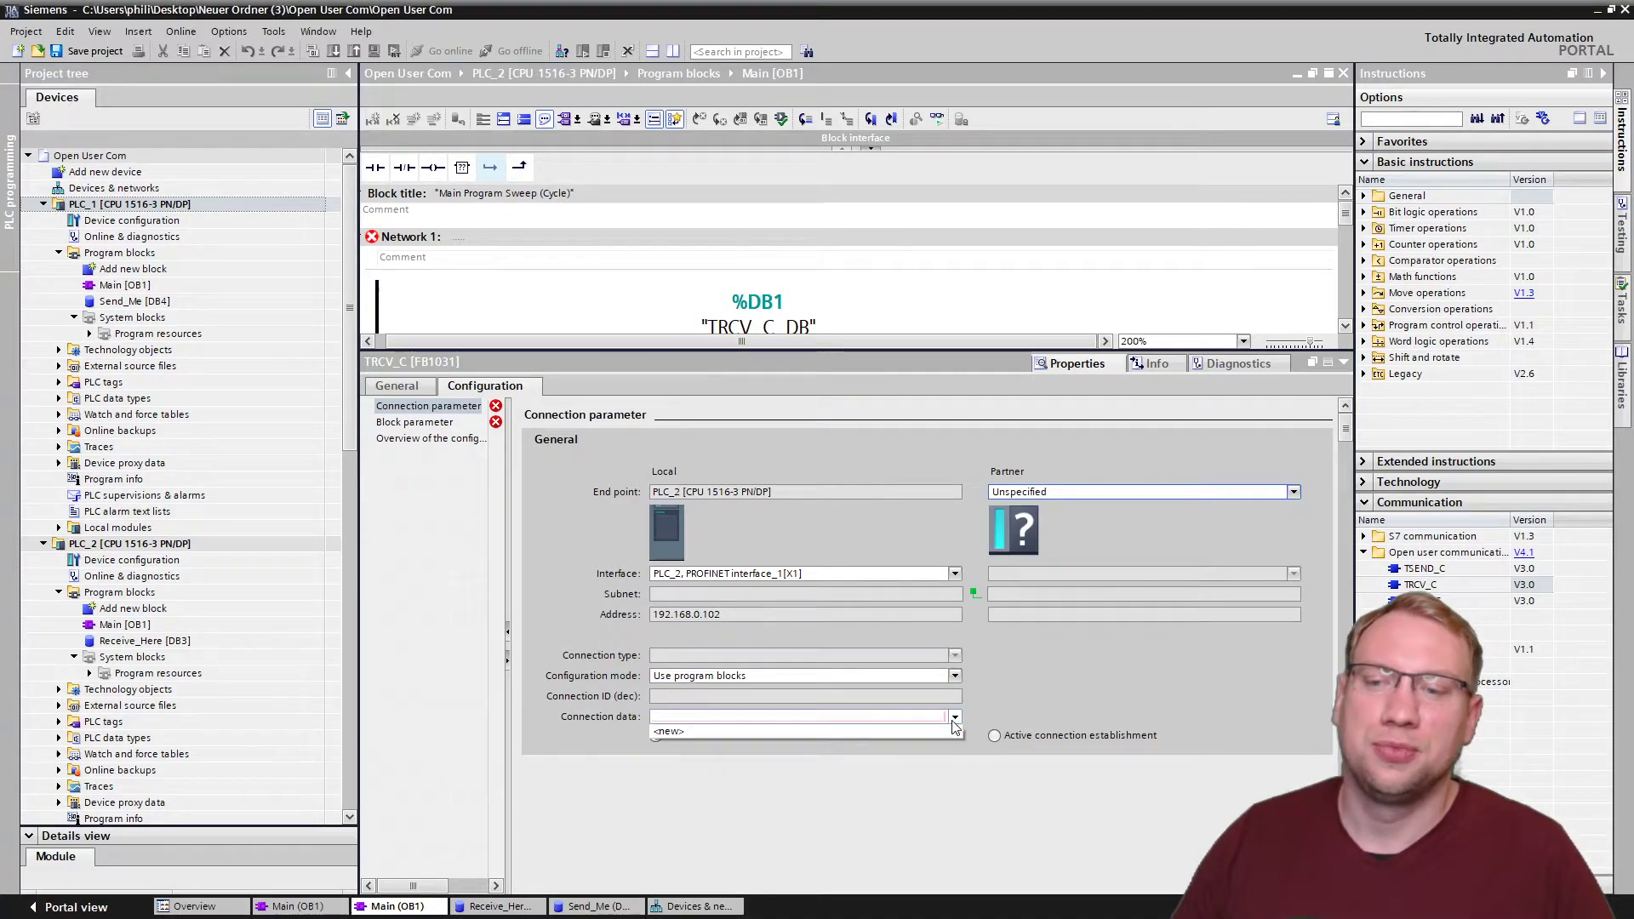
left_click(747, 732)
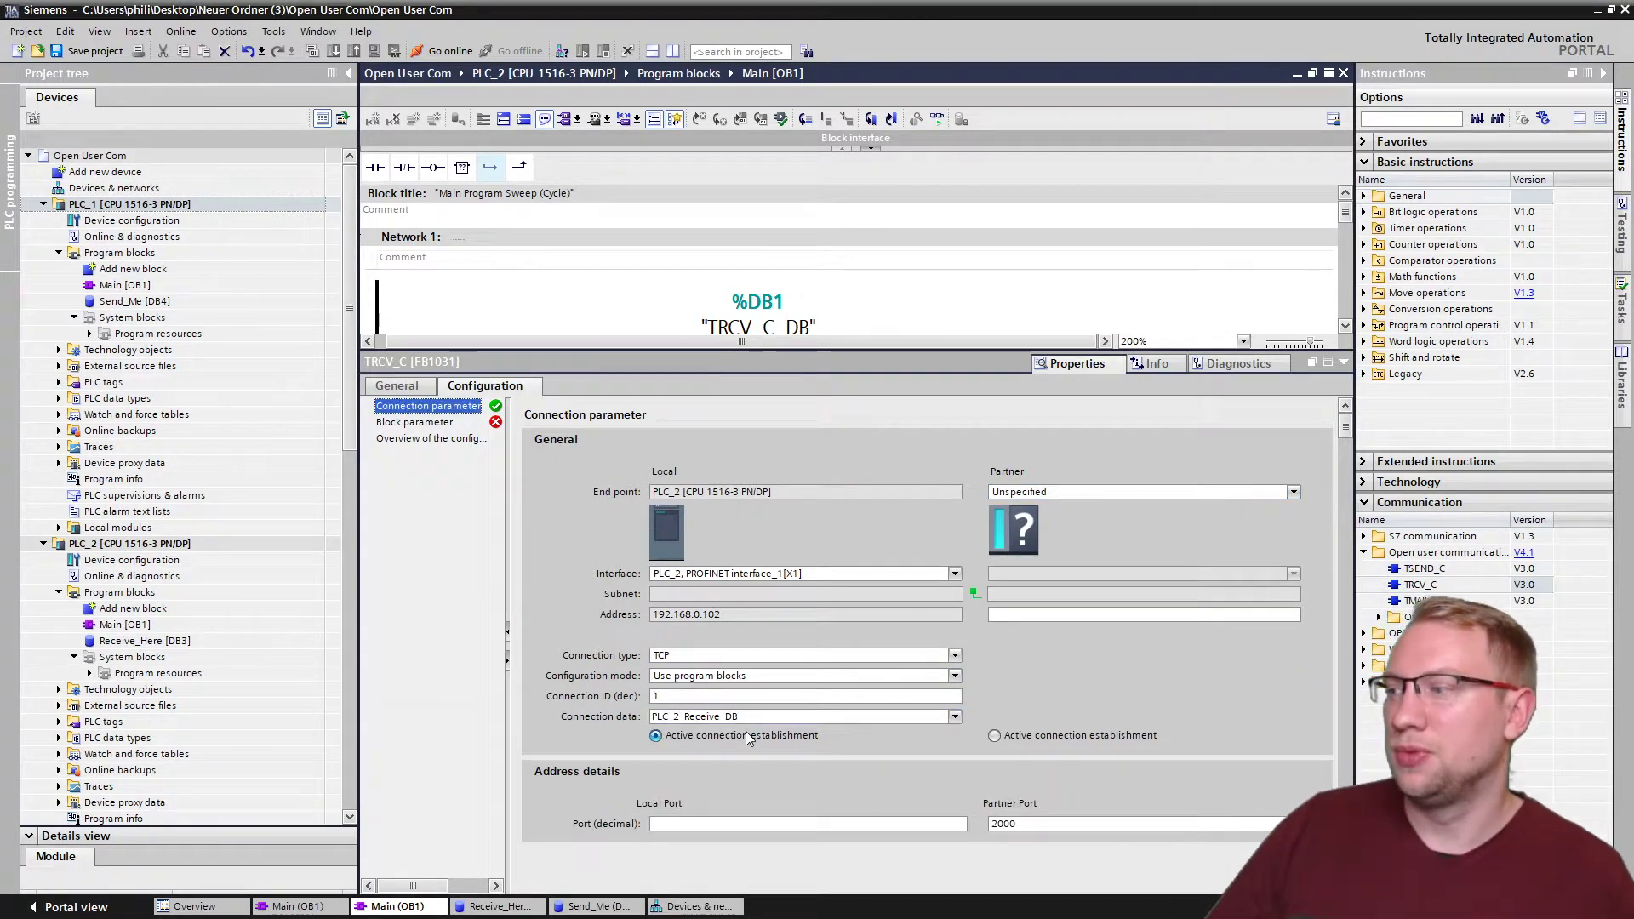
Set partner address 192.168.0.101 and make the partner establish the connection actively.
left_click(1155, 615)
type("19")
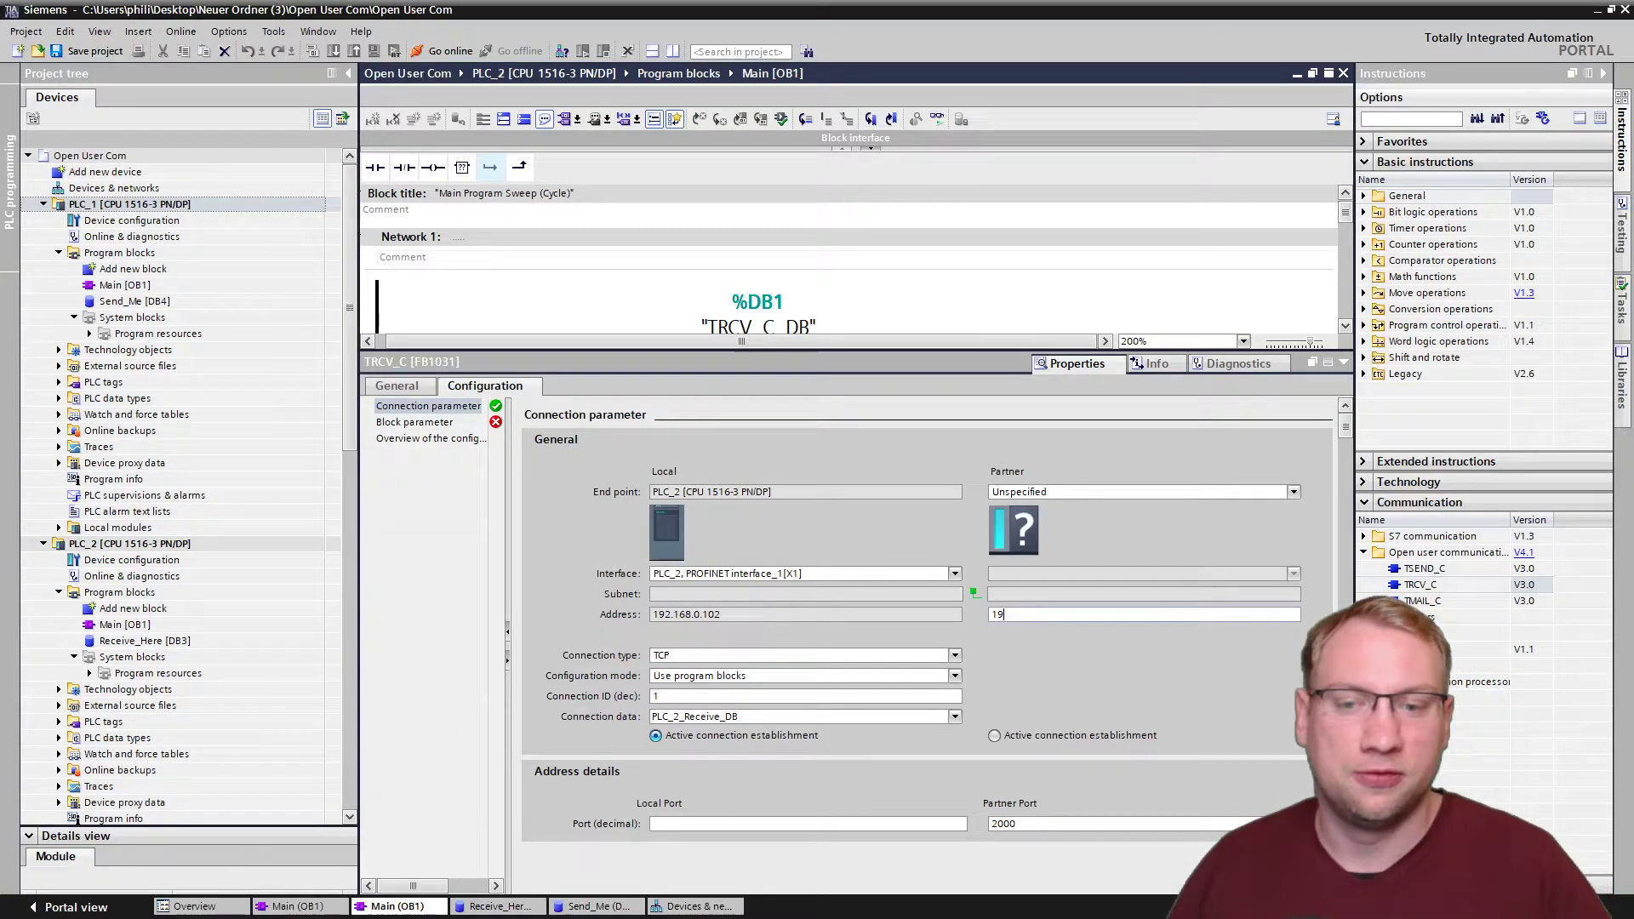
type("2.")
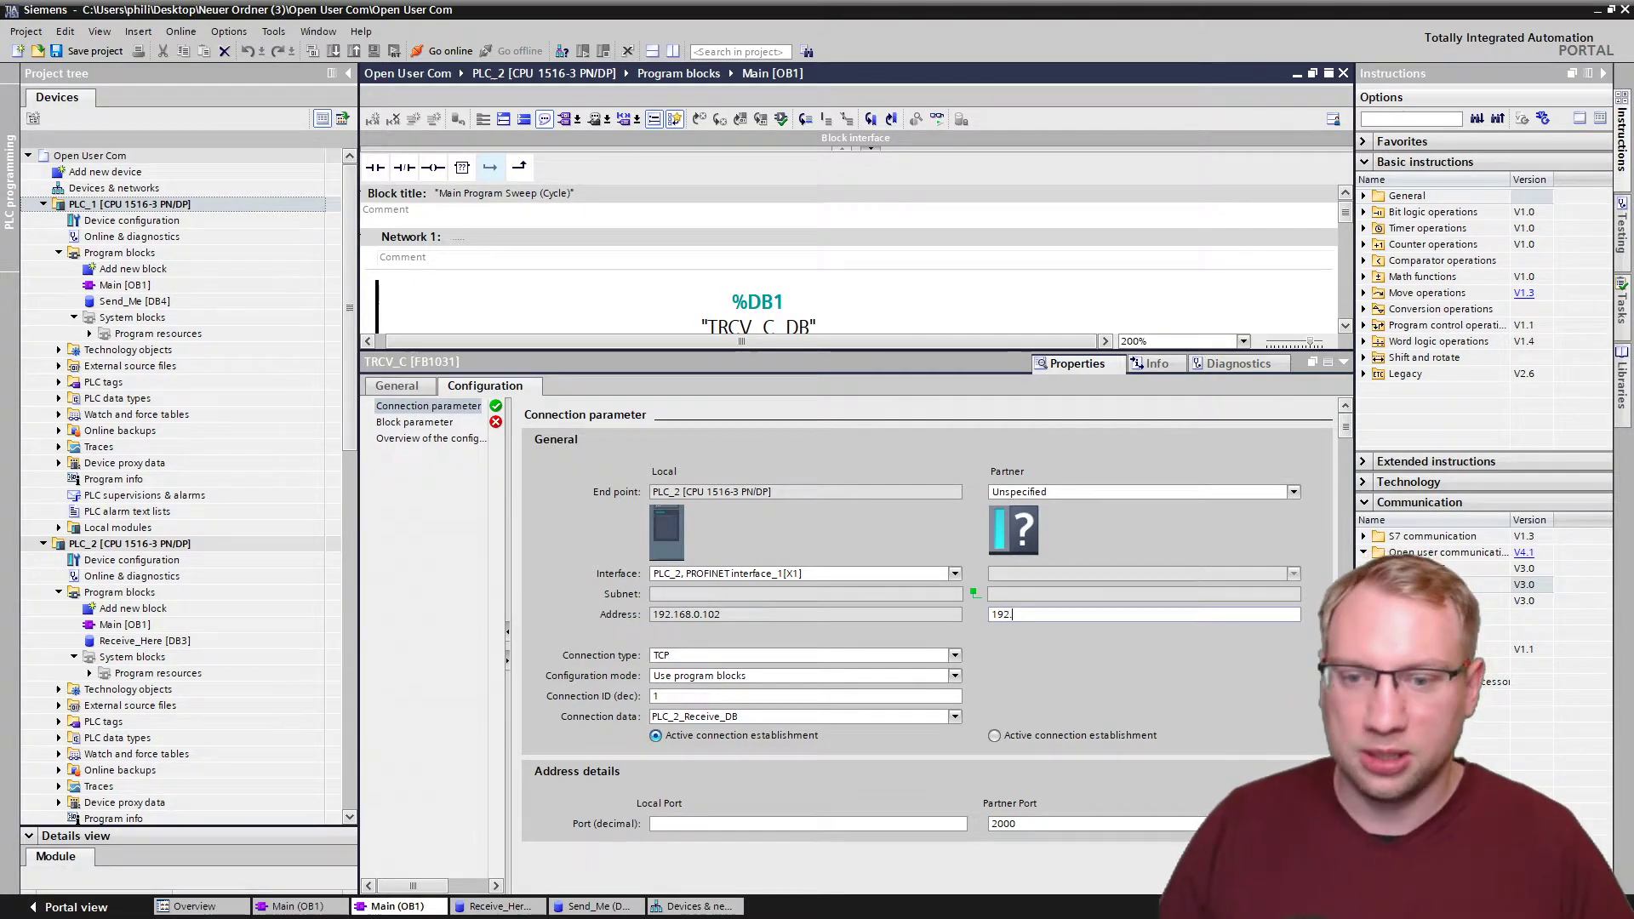
type("168.0.101")
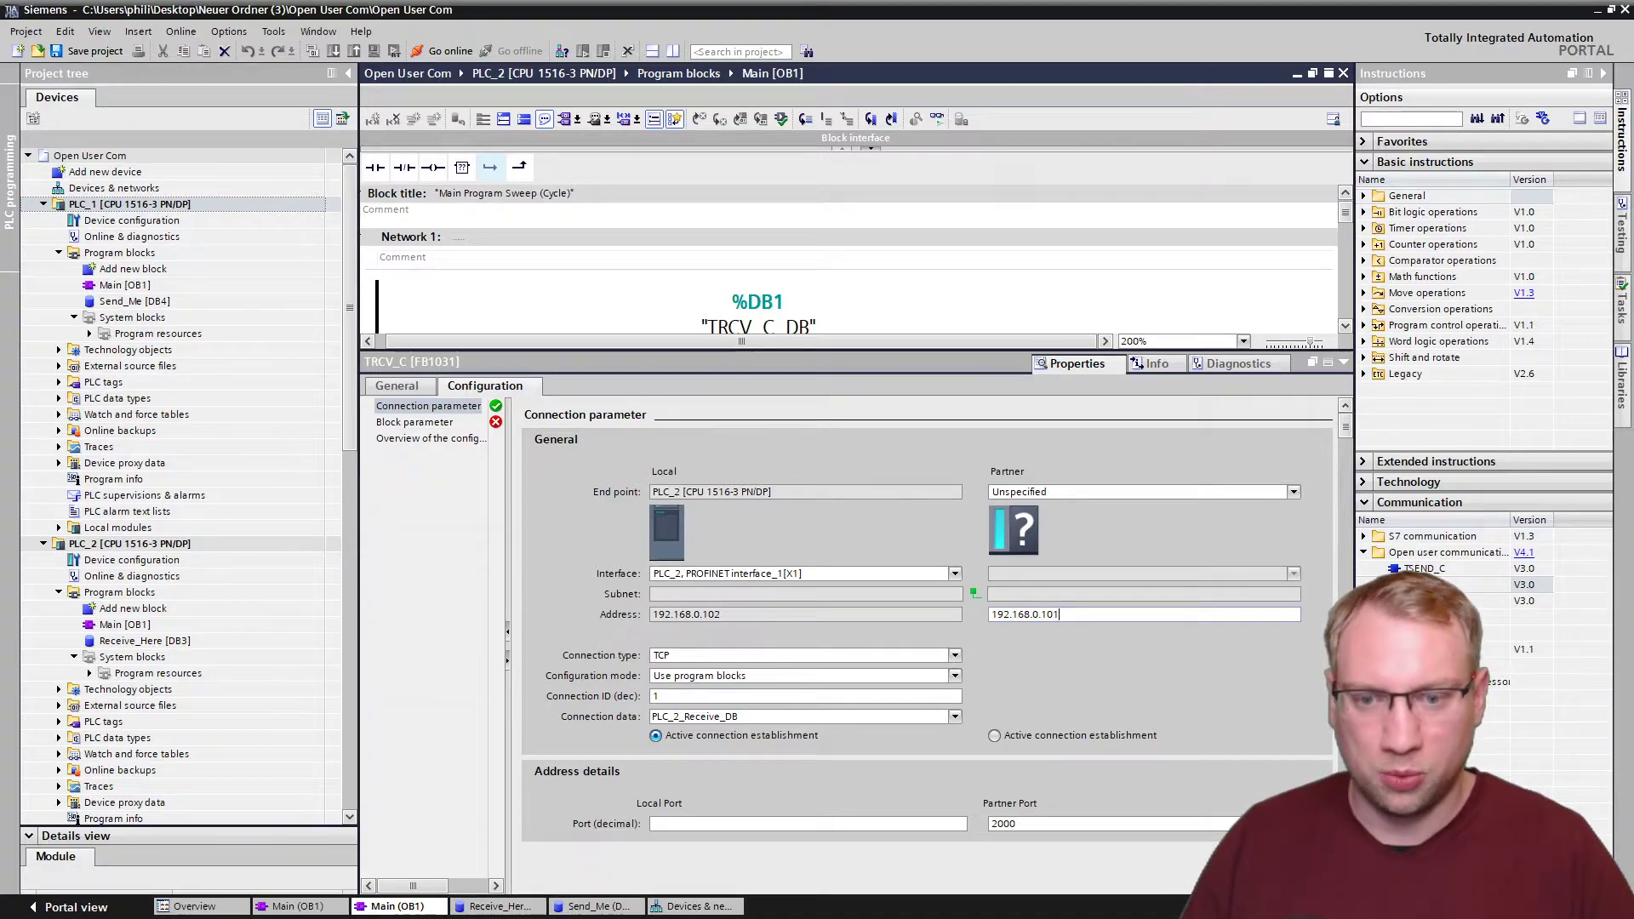
key("Return")
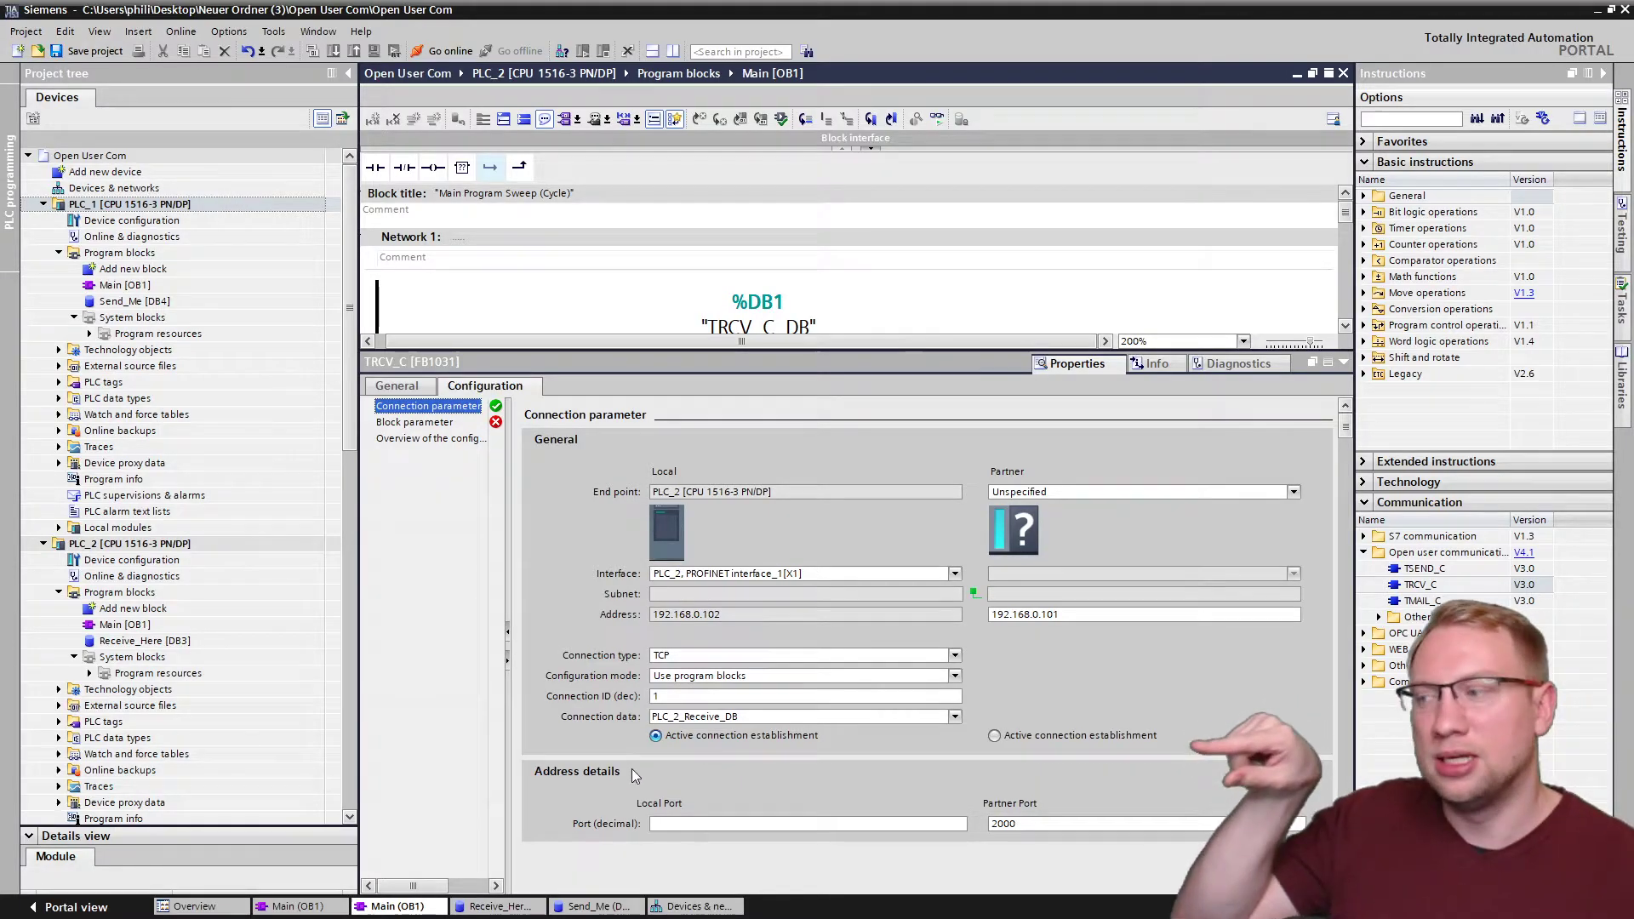
left_click(995, 737)
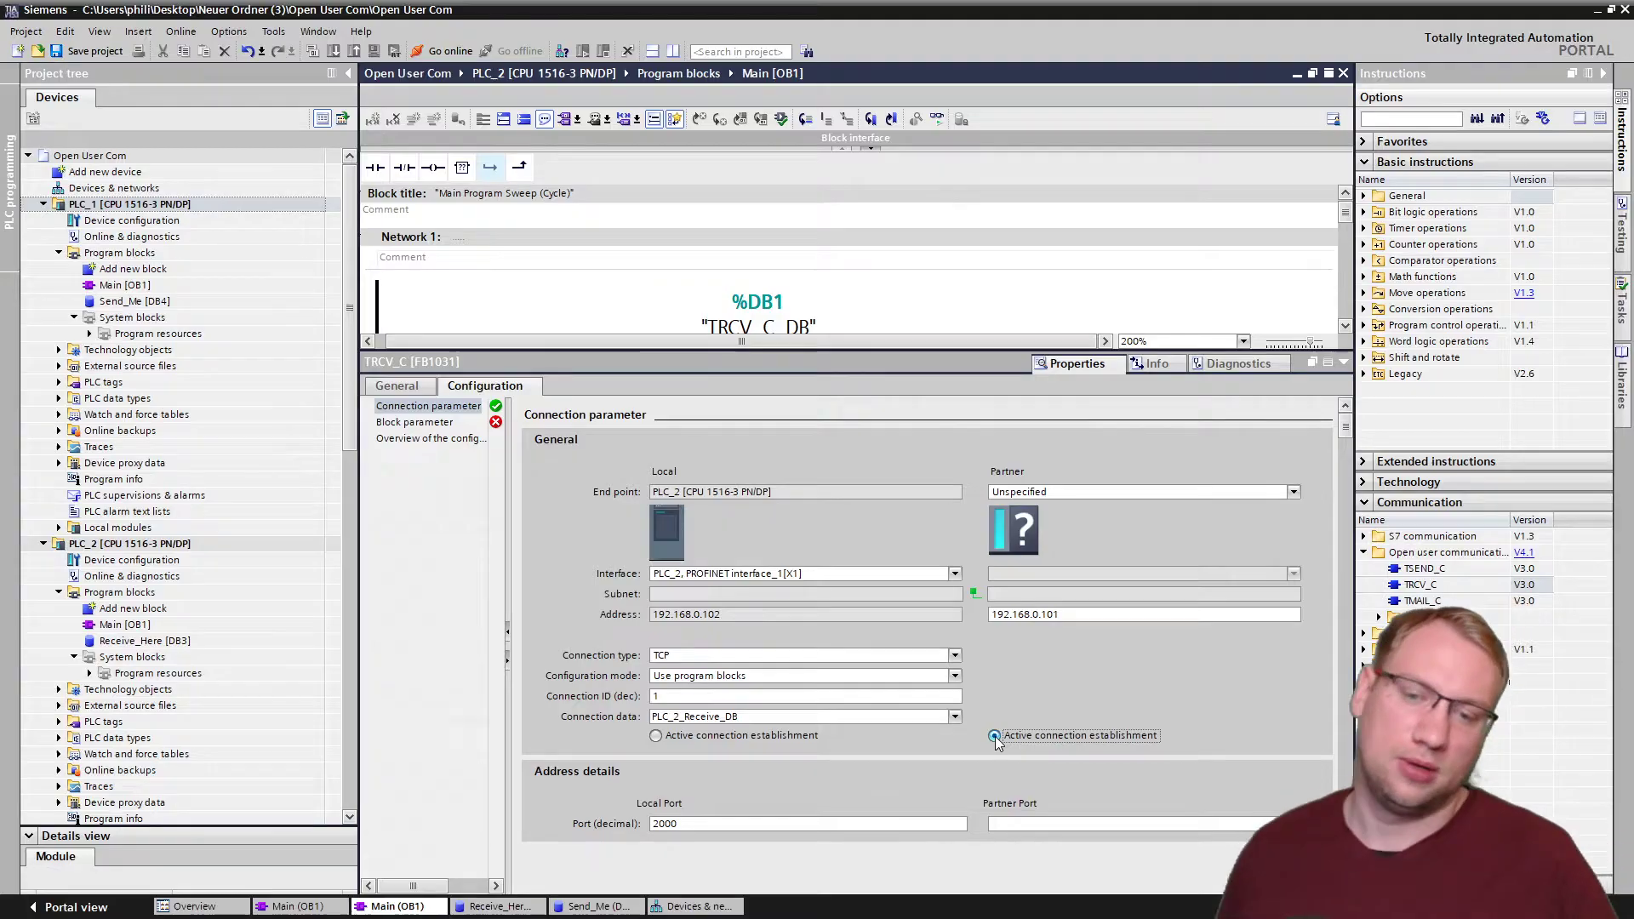
left_click(656, 736)
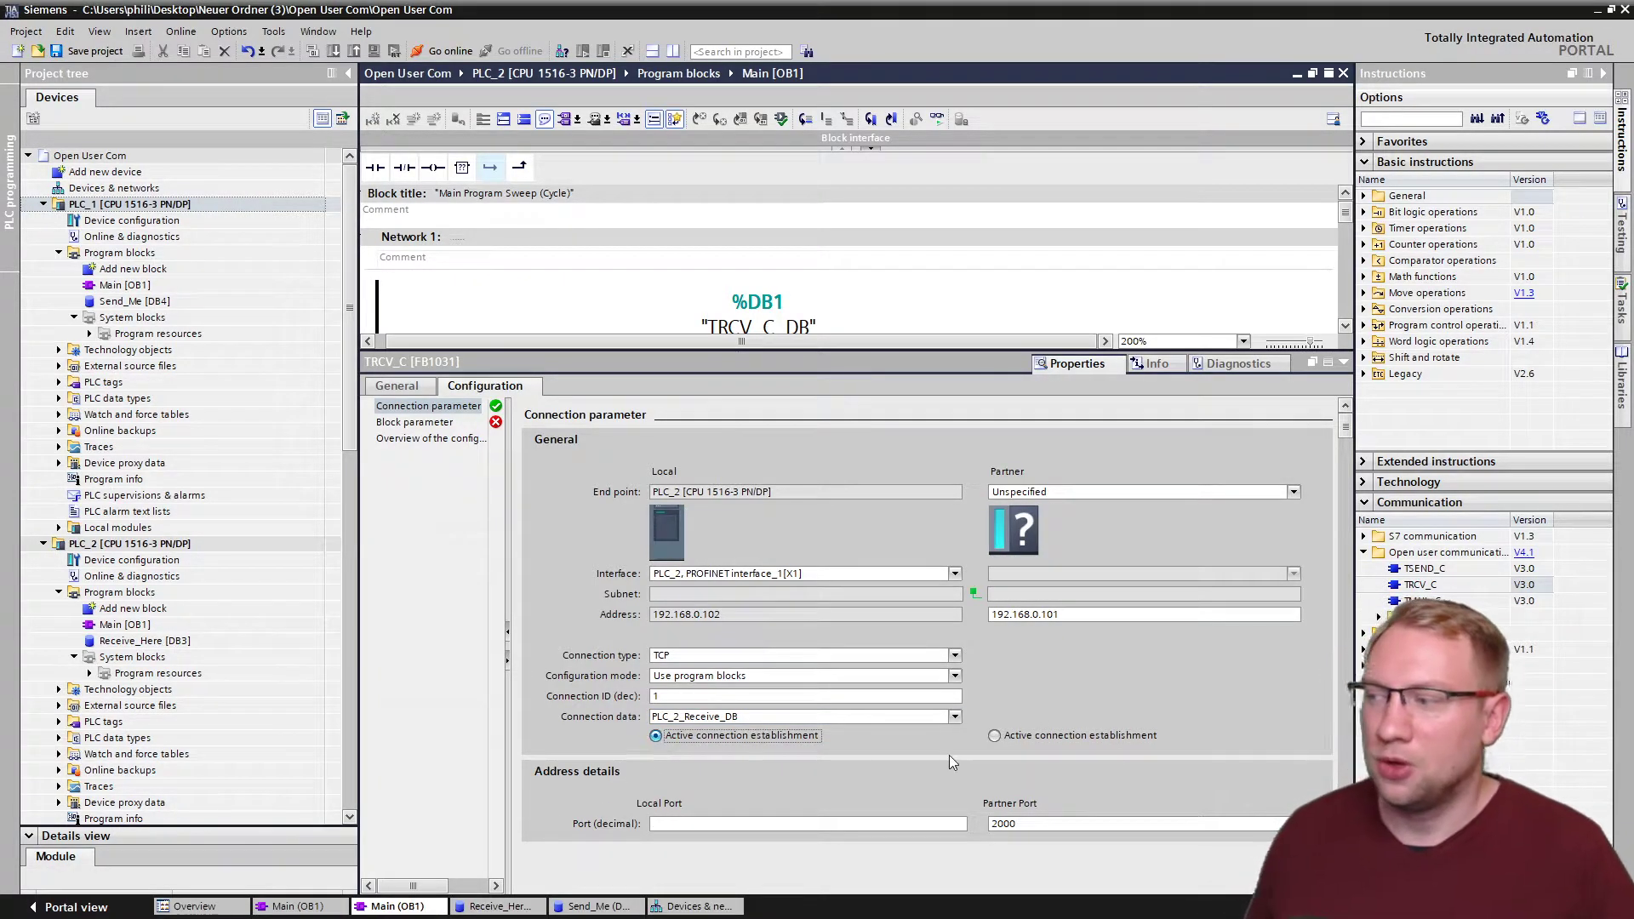
left_click(995, 737)
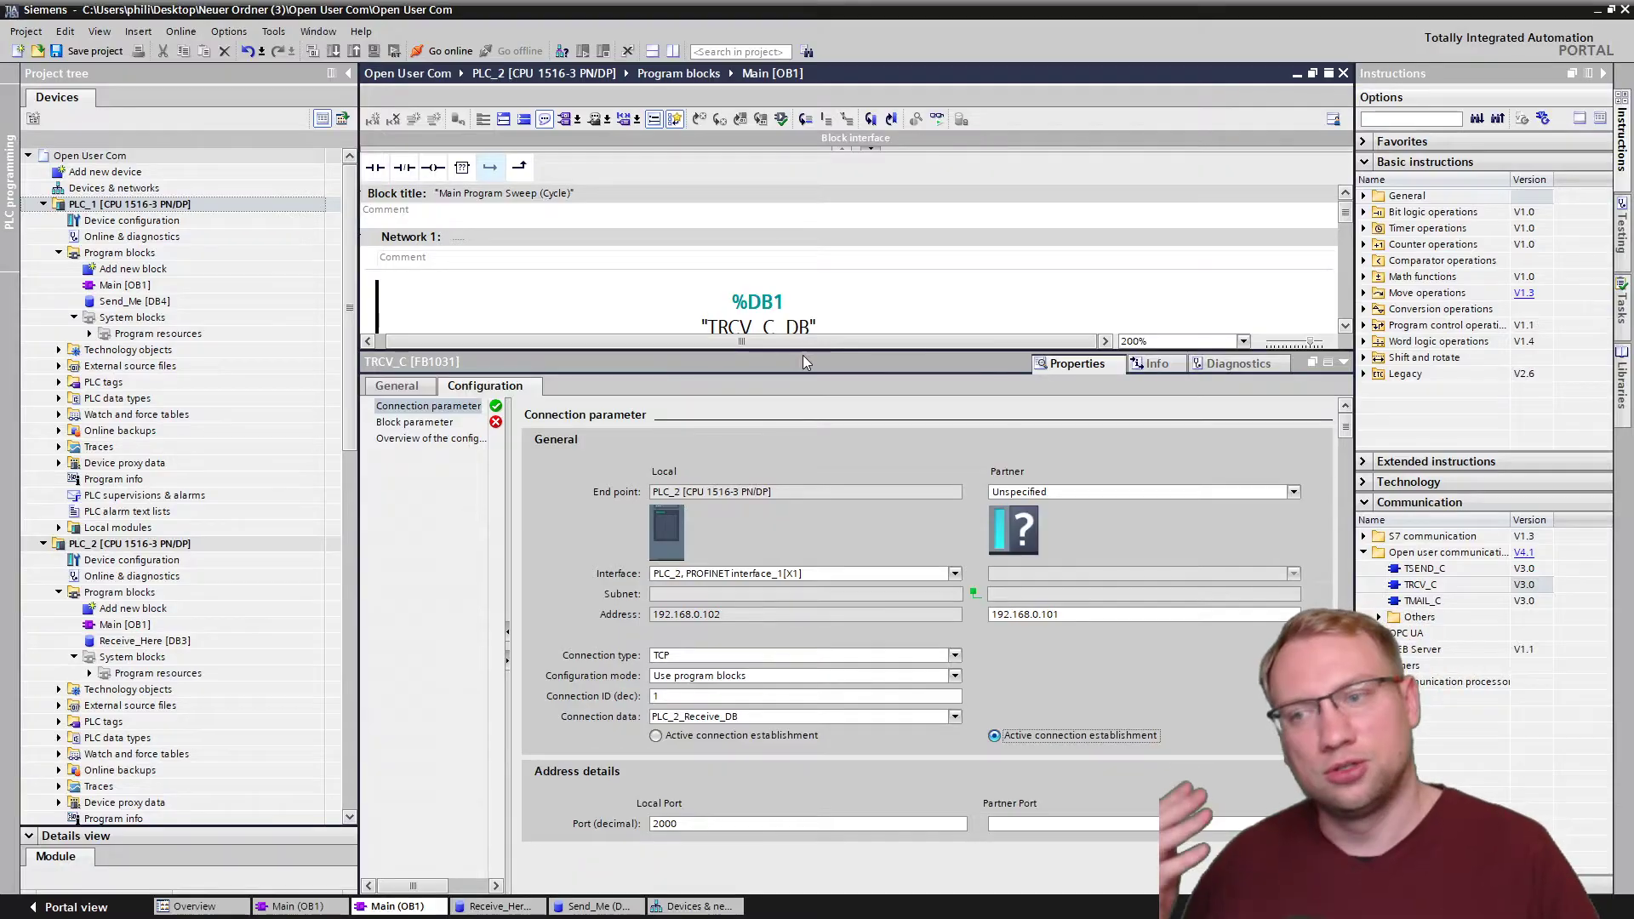
Set TRCV_C's EN_R input to true in the block parameters.
left_click(439, 423)
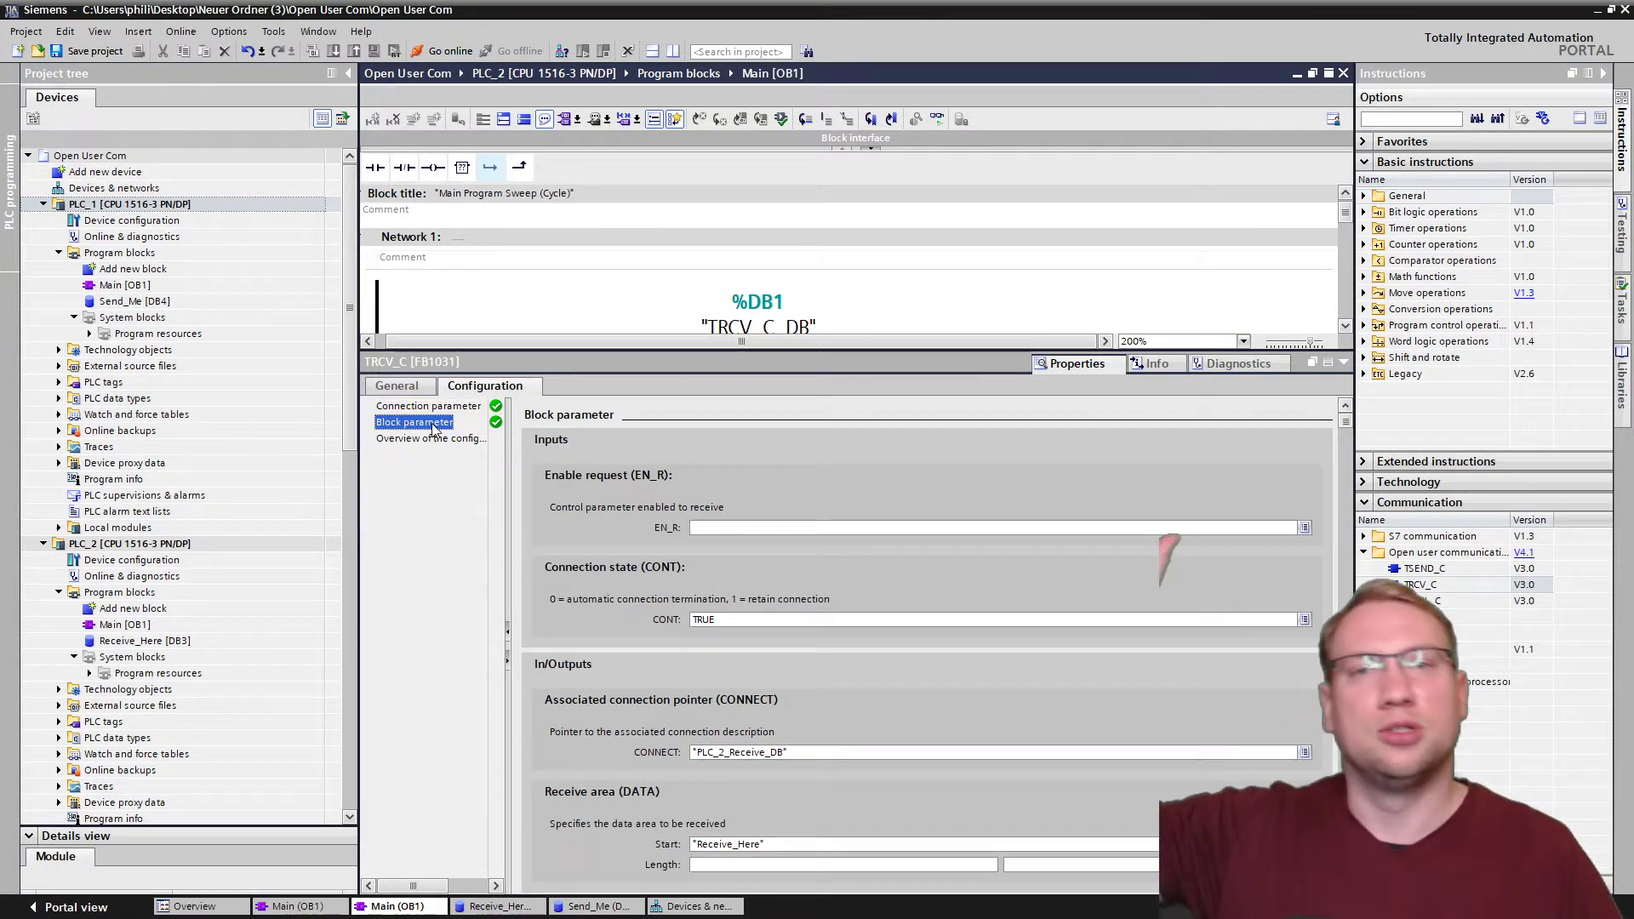
left_click_drag(1236, 351, 681, 661)
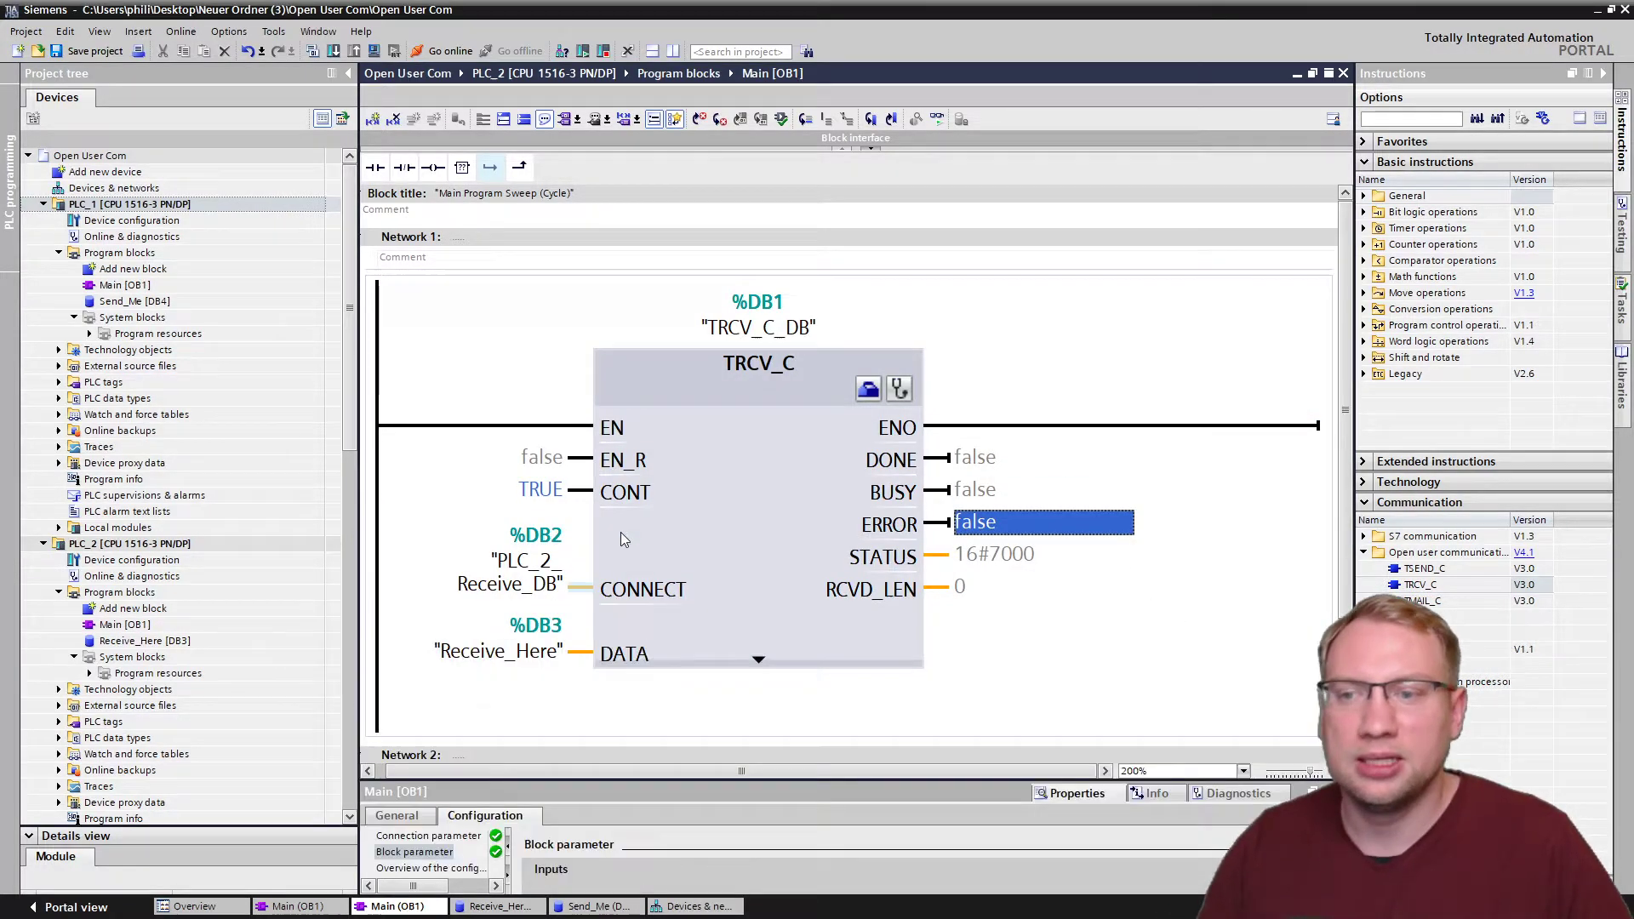
left_click(791, 467)
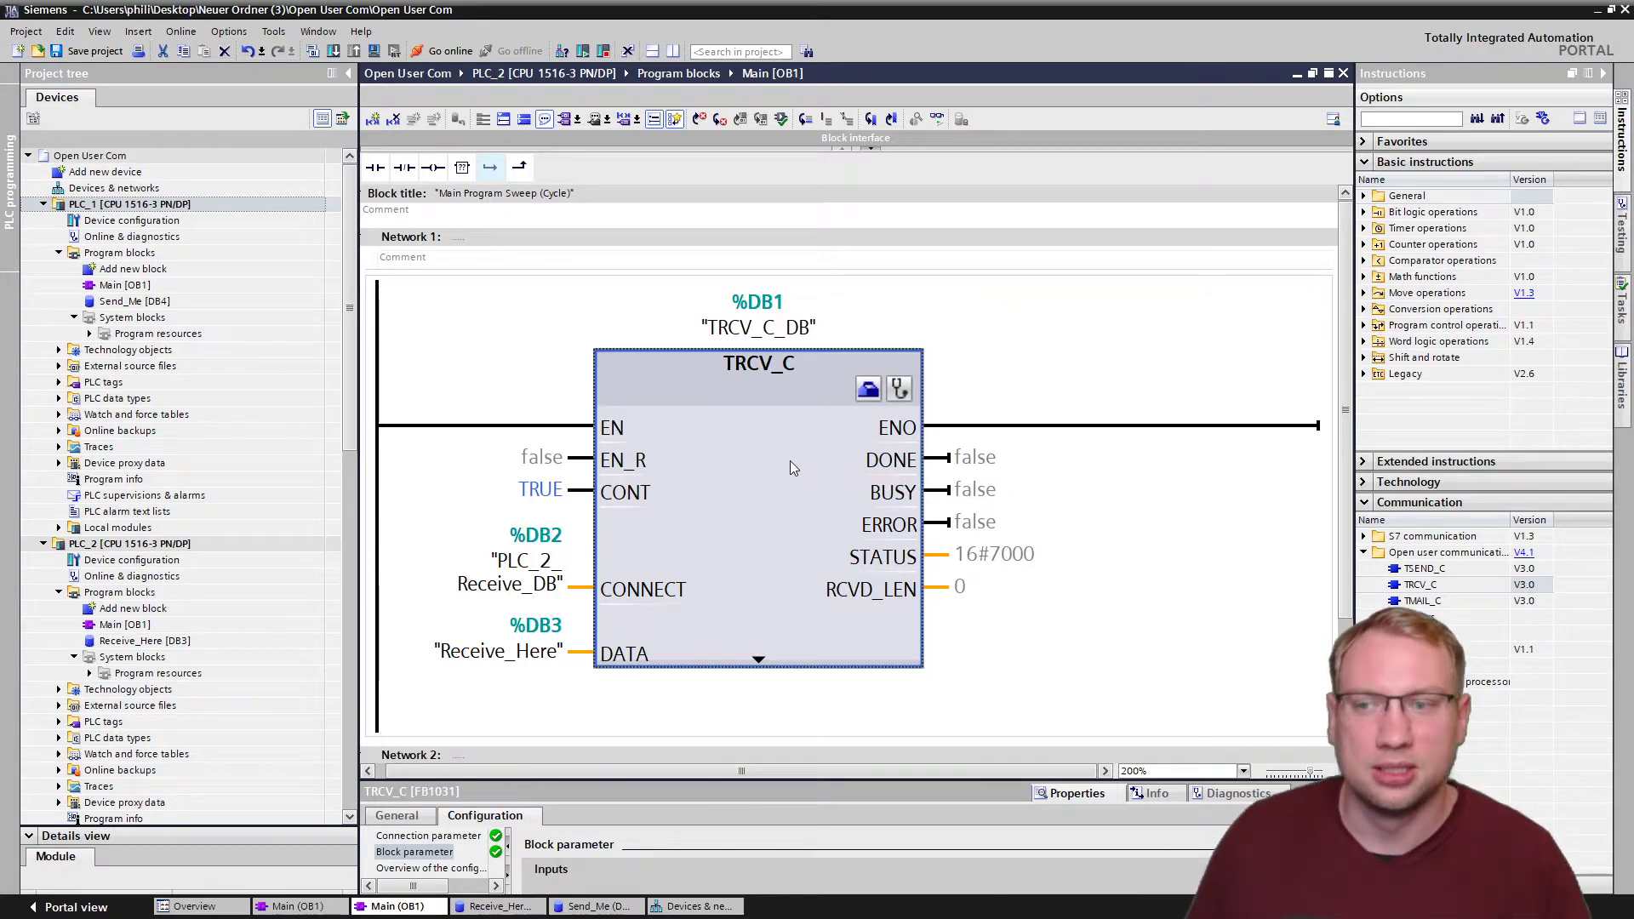
left_click(514, 458)
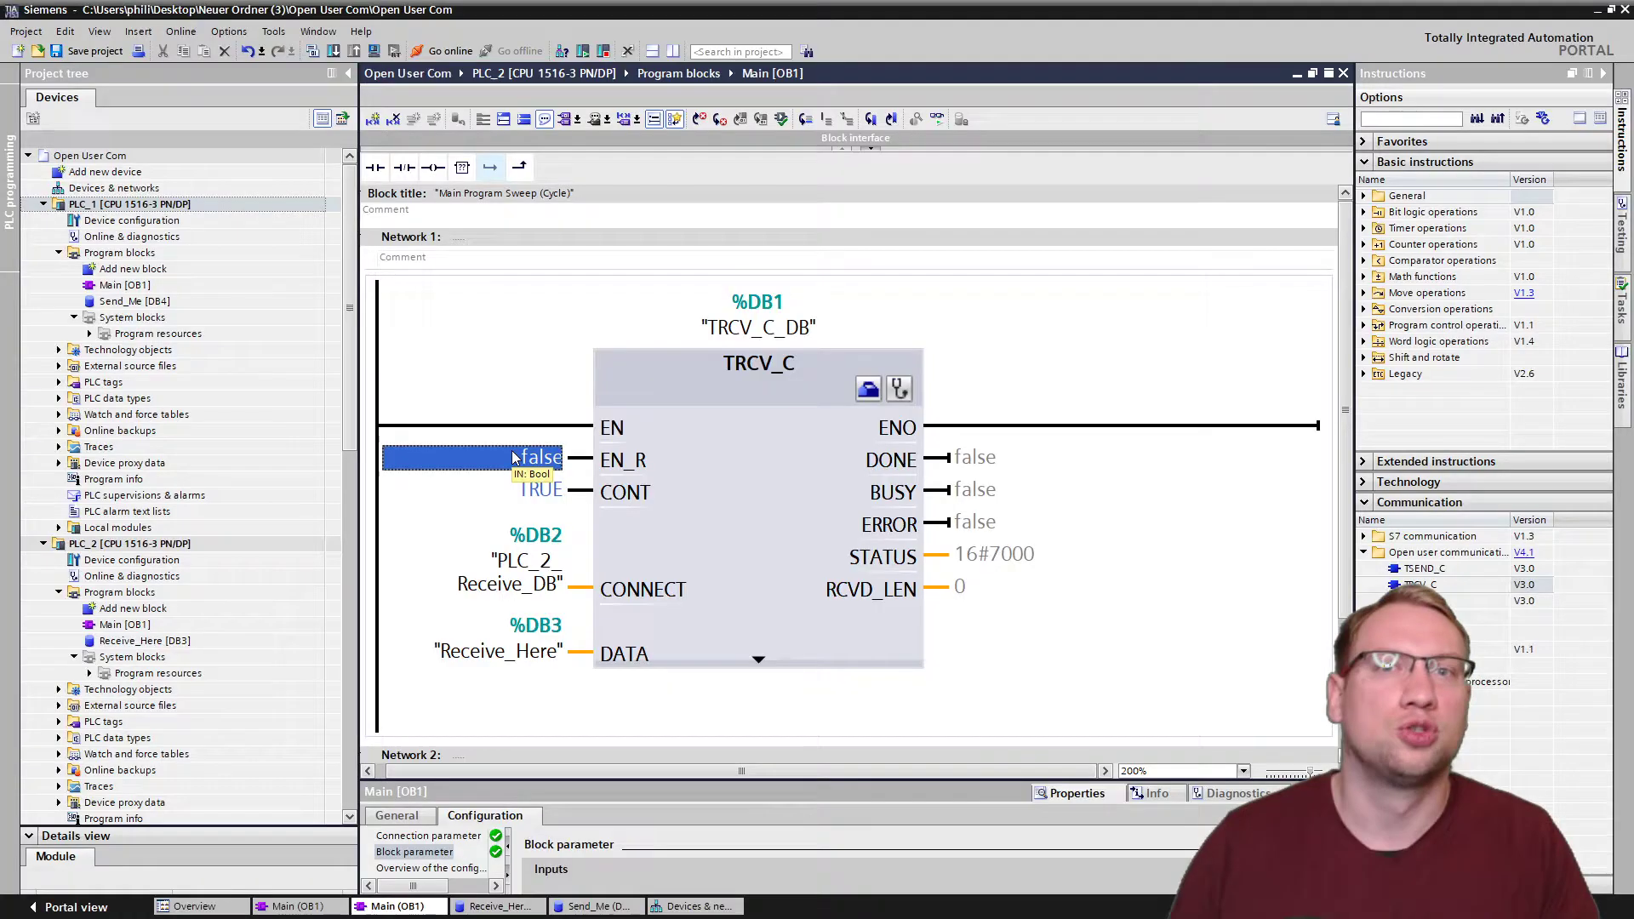
type("true")
key("Return")
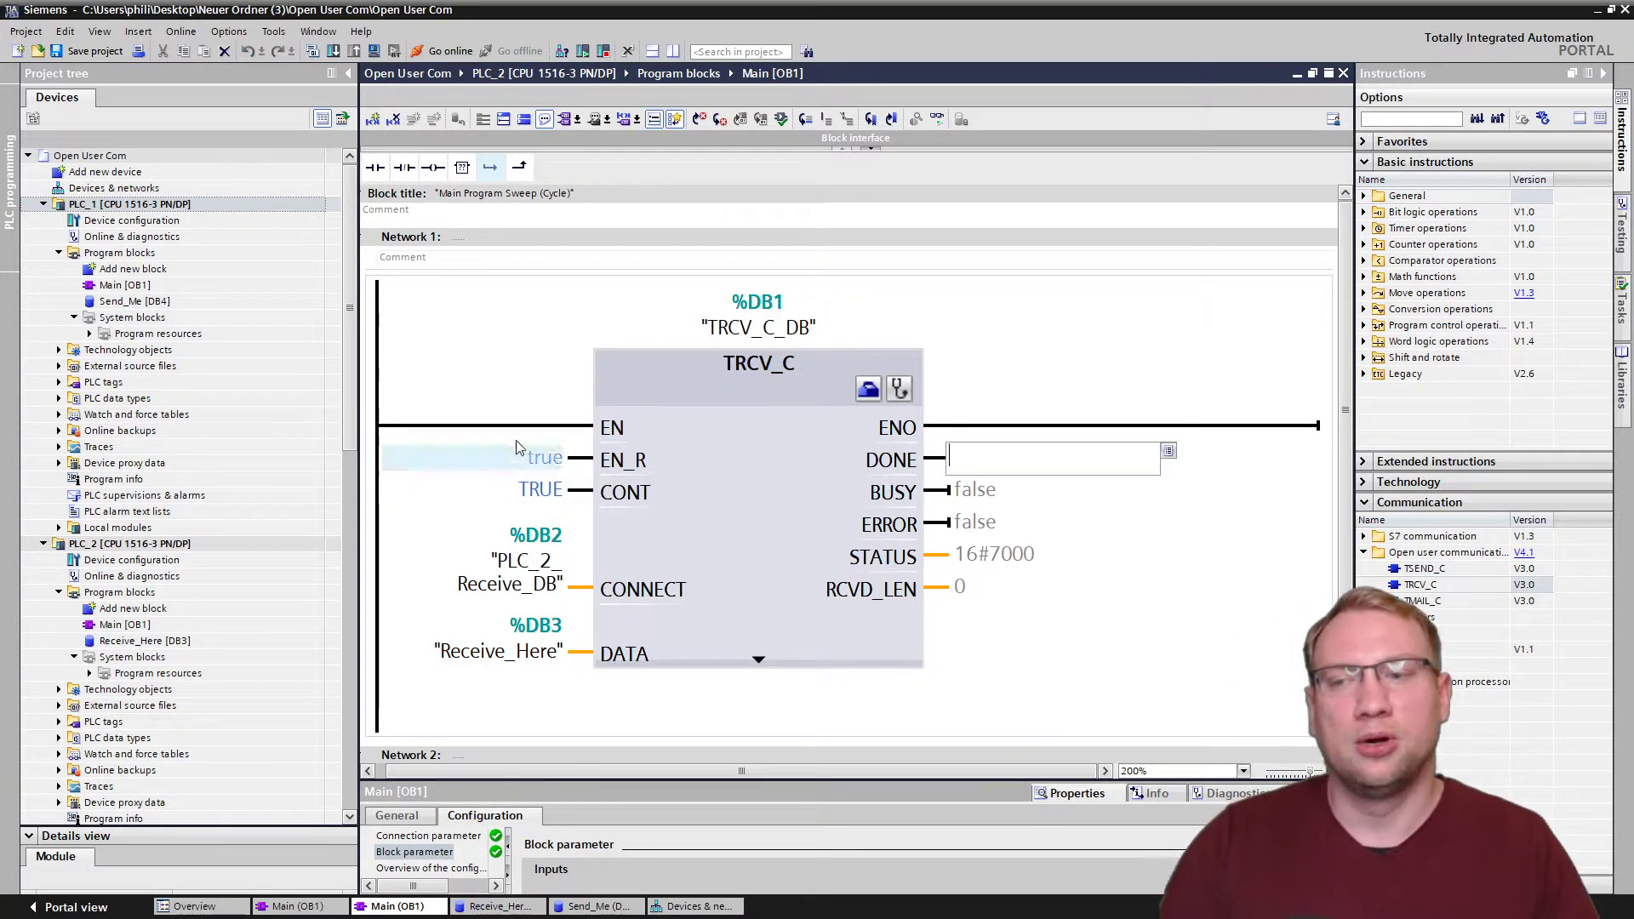
left_click(537, 491)
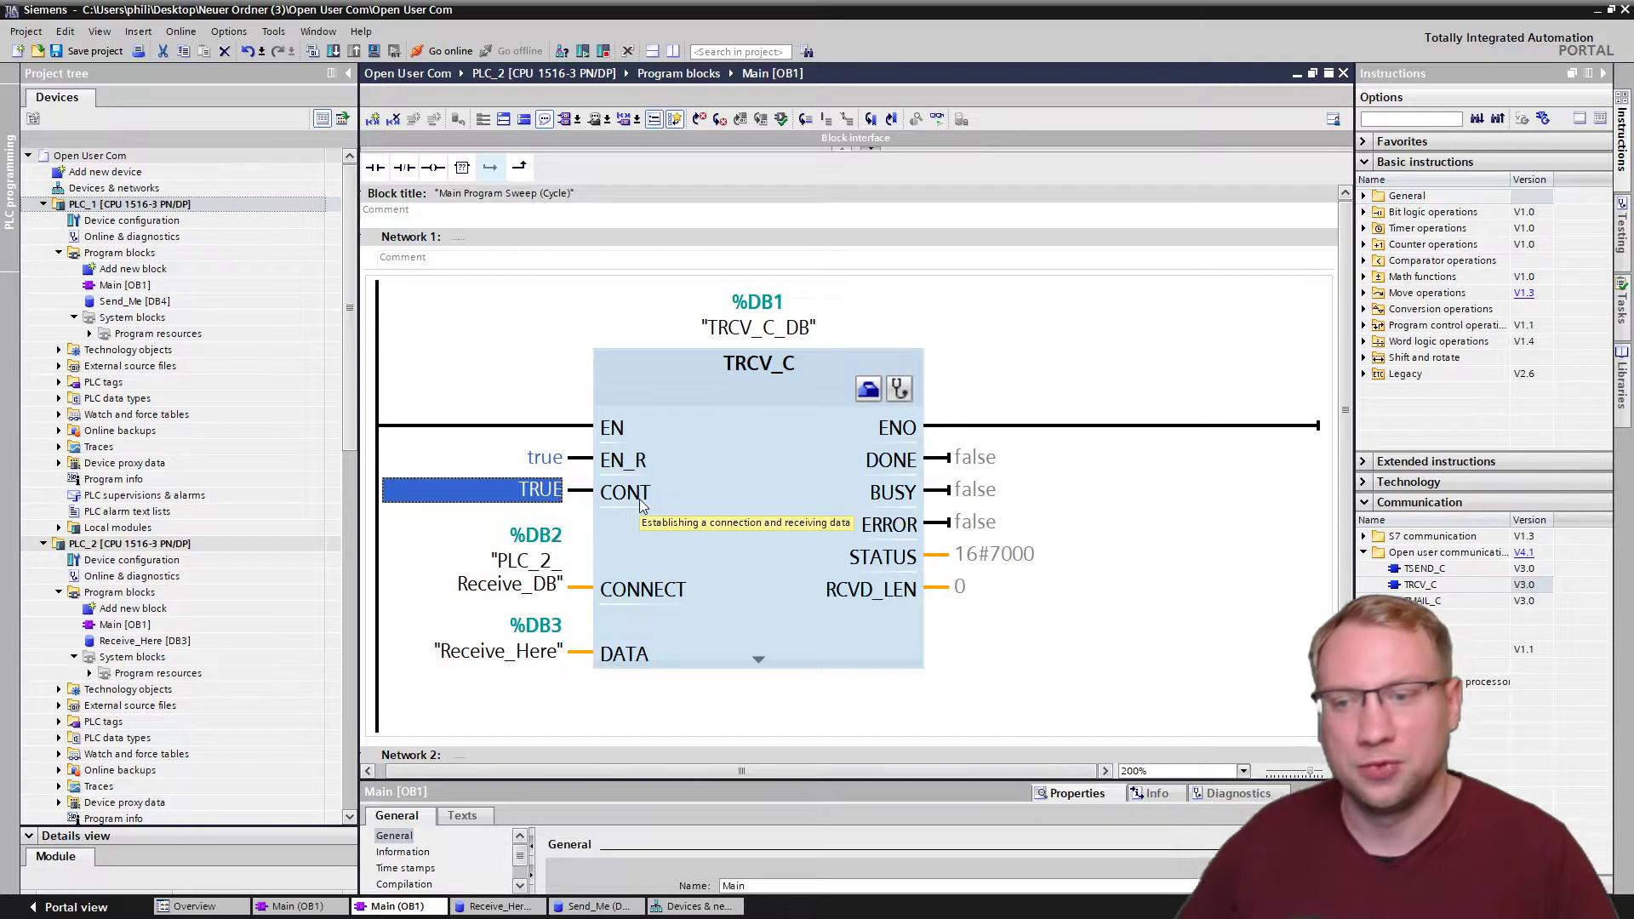
Expand TRCV_C to review its Receive_Here and LEN inputs, then collapse it.
left_click(764, 658)
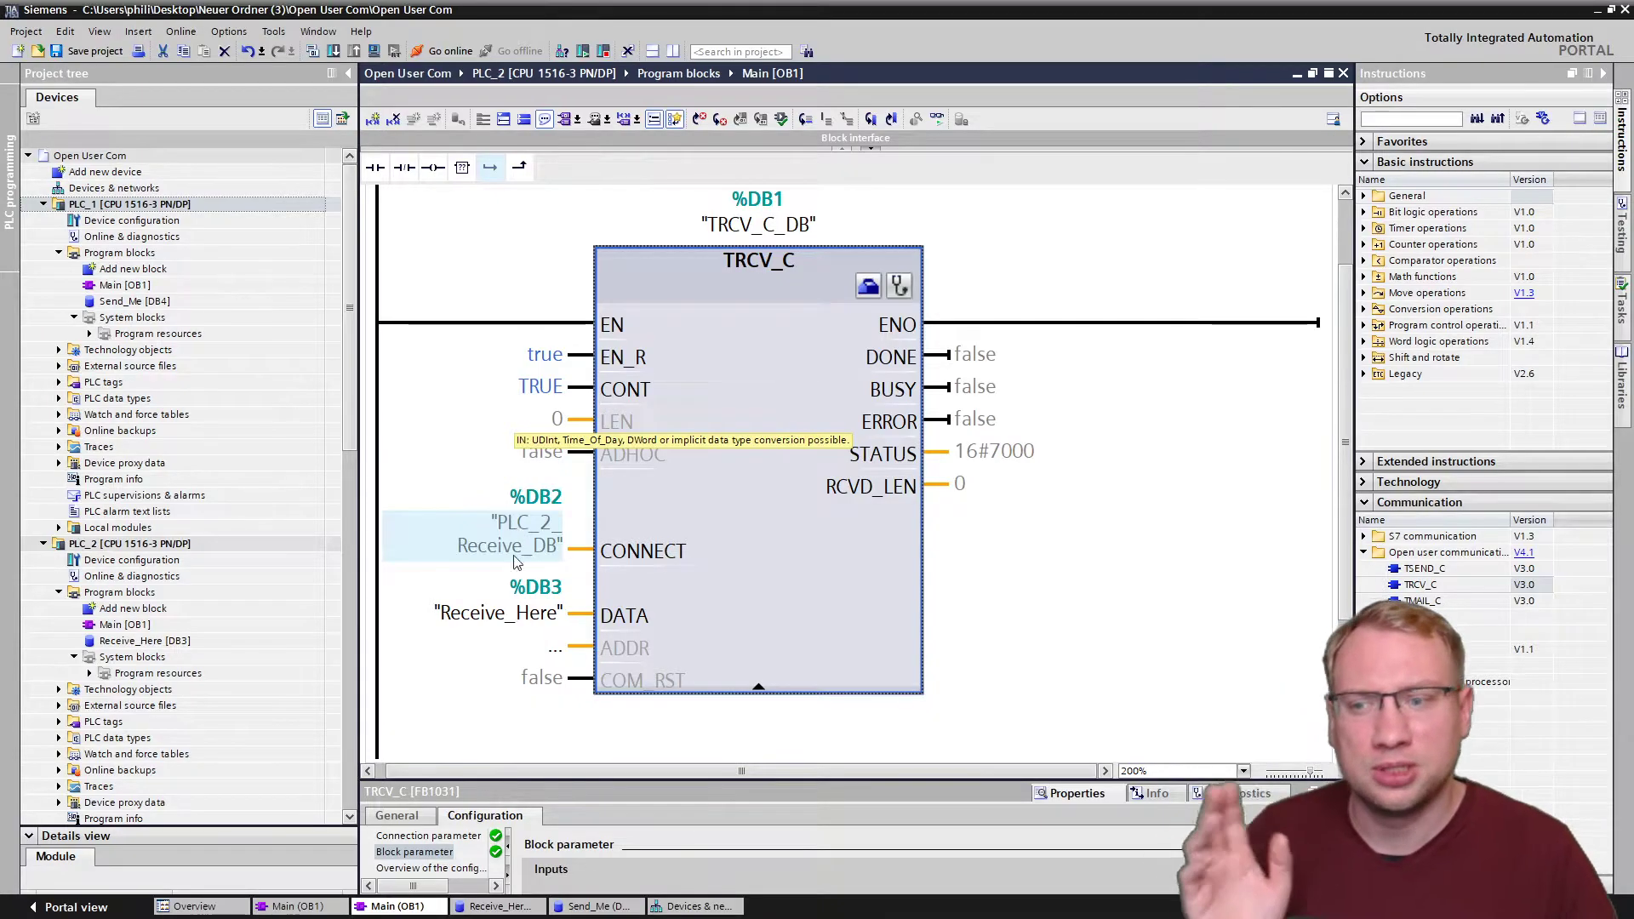
left_click(531, 610)
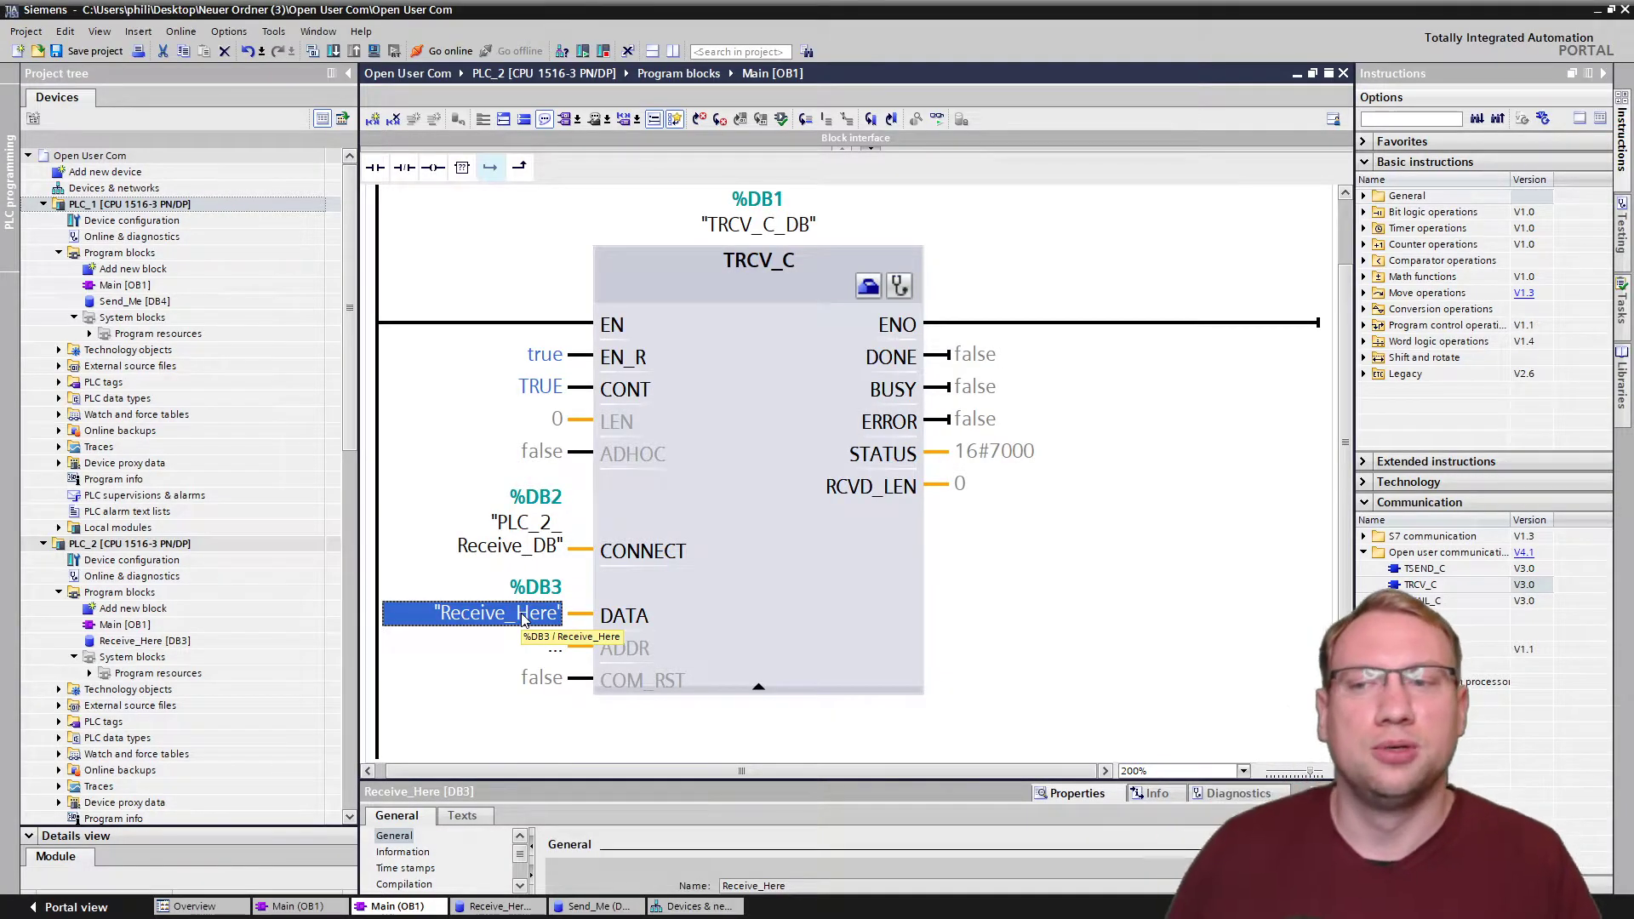
left_click(549, 425)
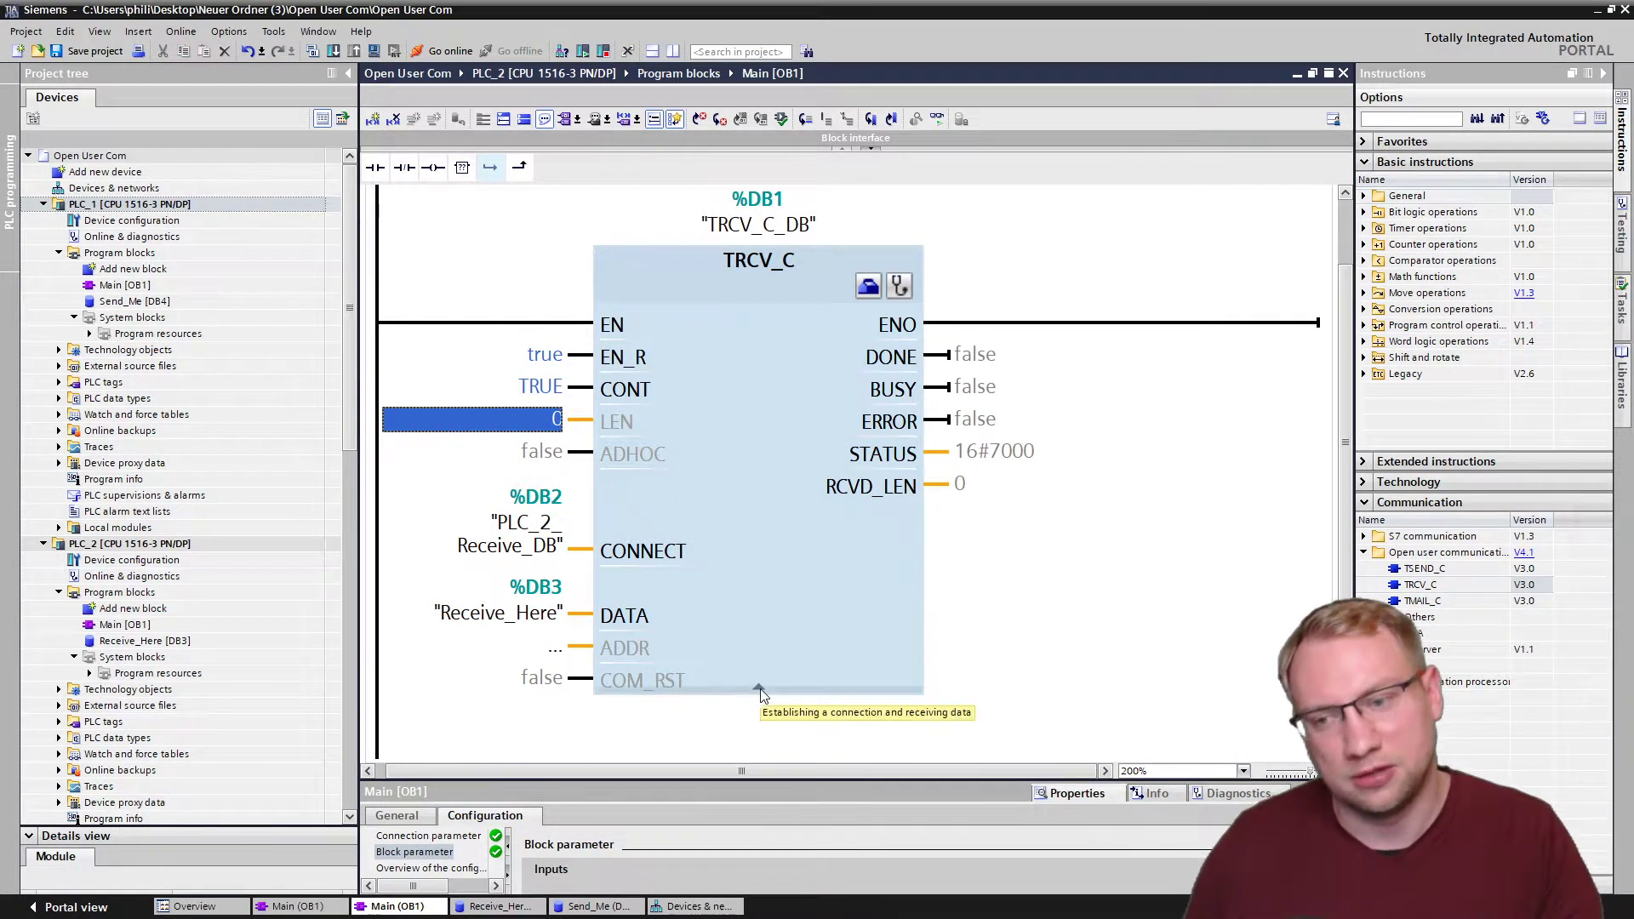
left_click(760, 691)
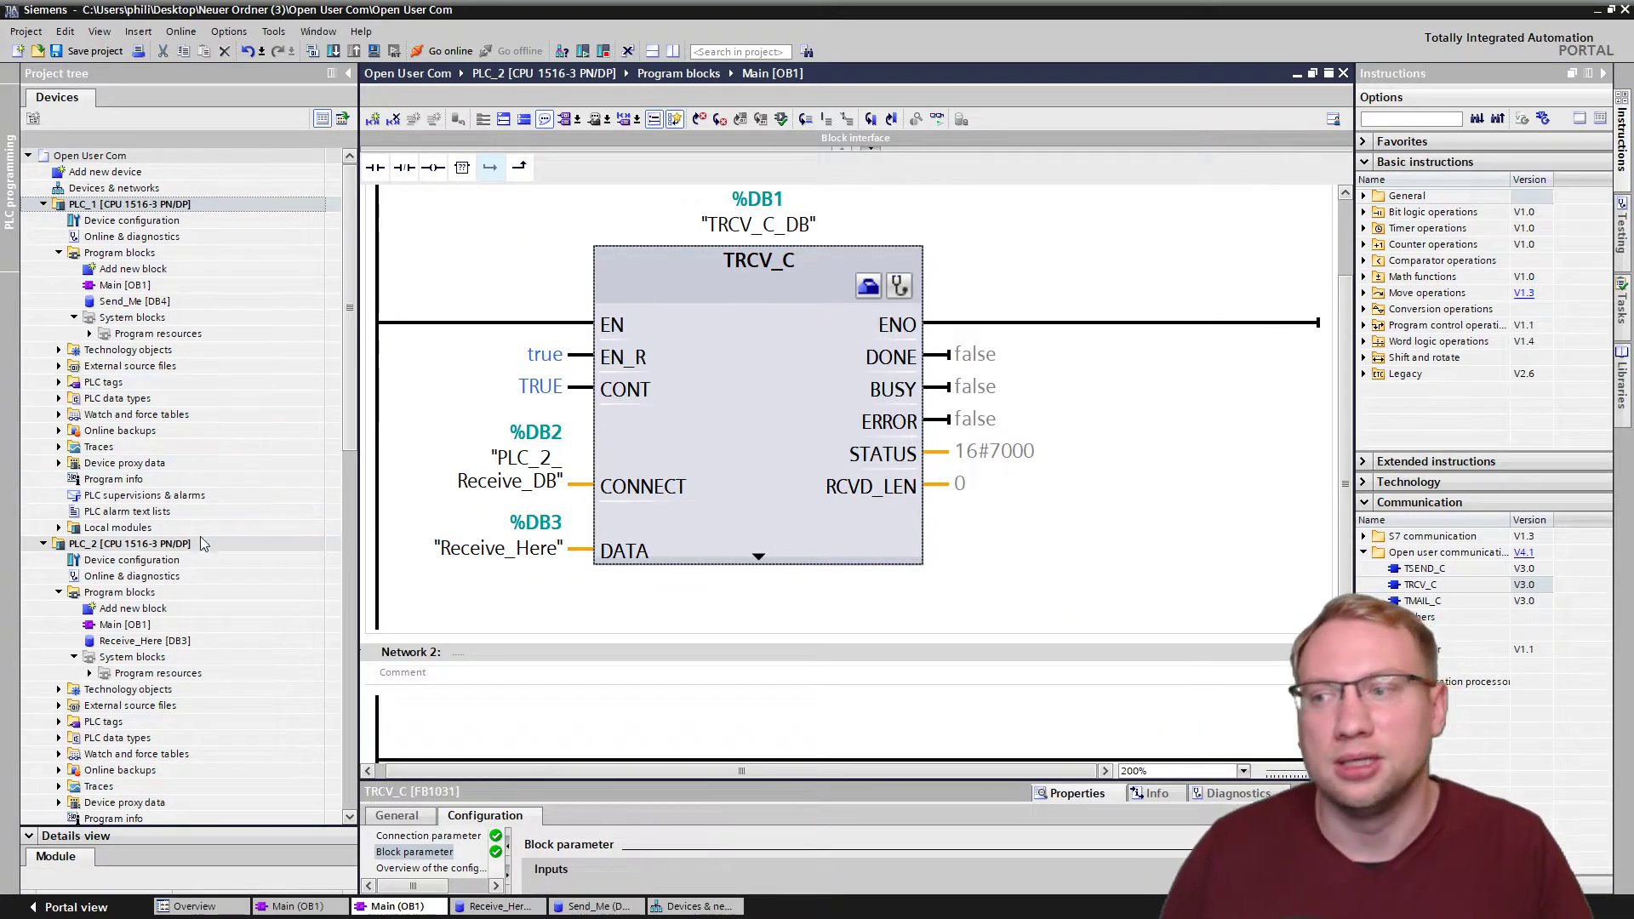
Save, download the program to PLC_2, and monitor TRCV_C online.
left_click(143, 549)
left_click(85, 51)
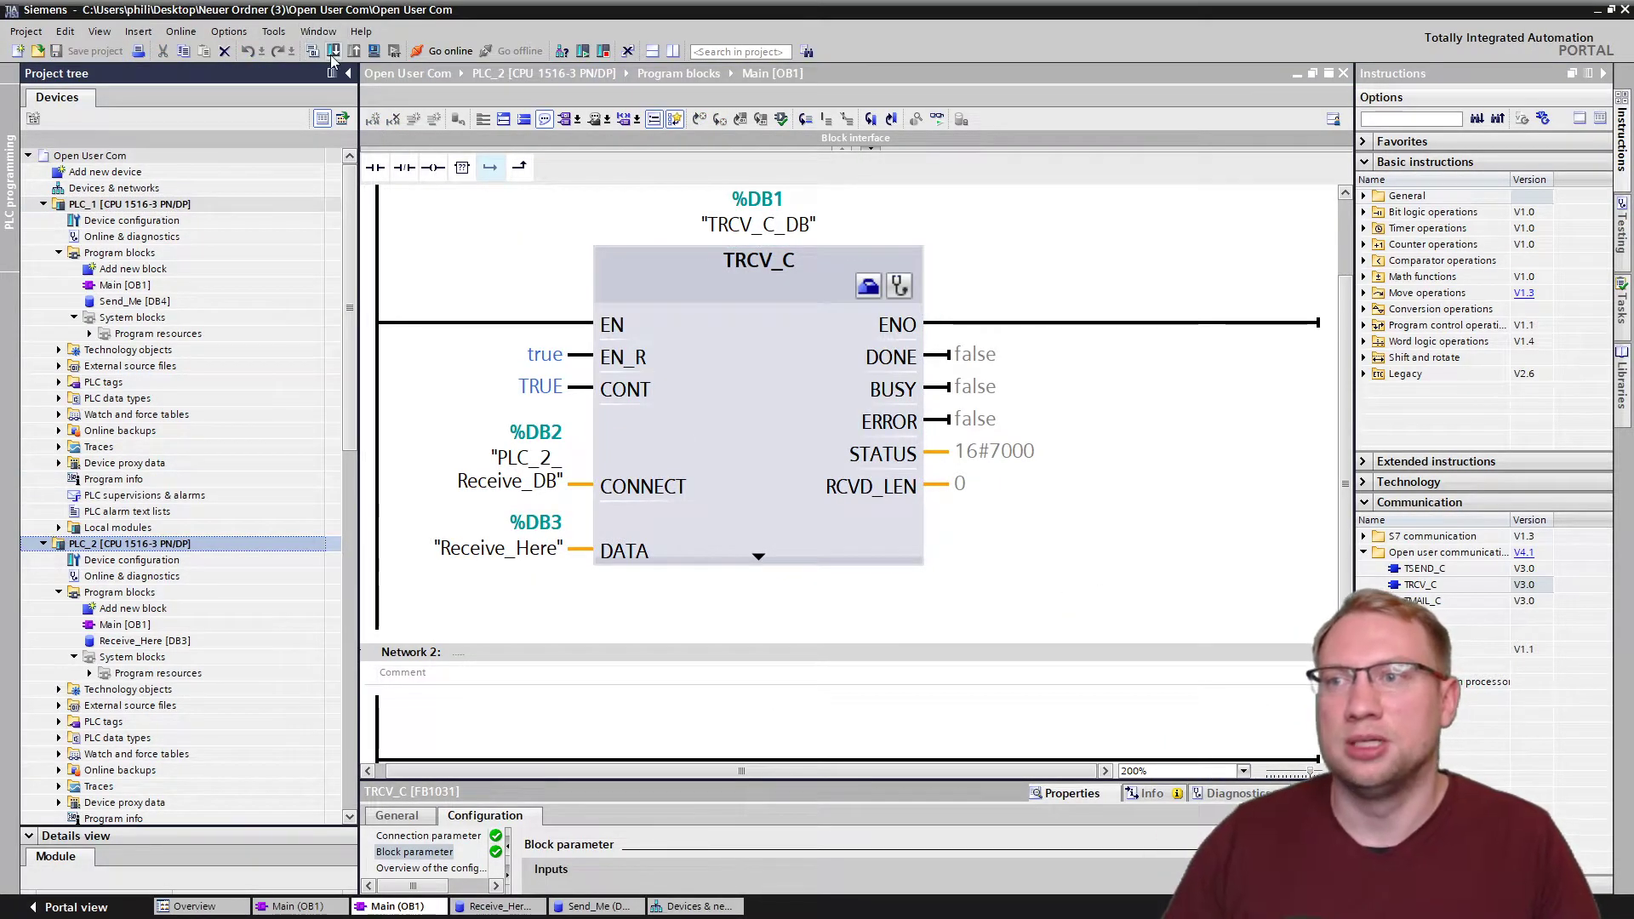
key("ctrl+l")
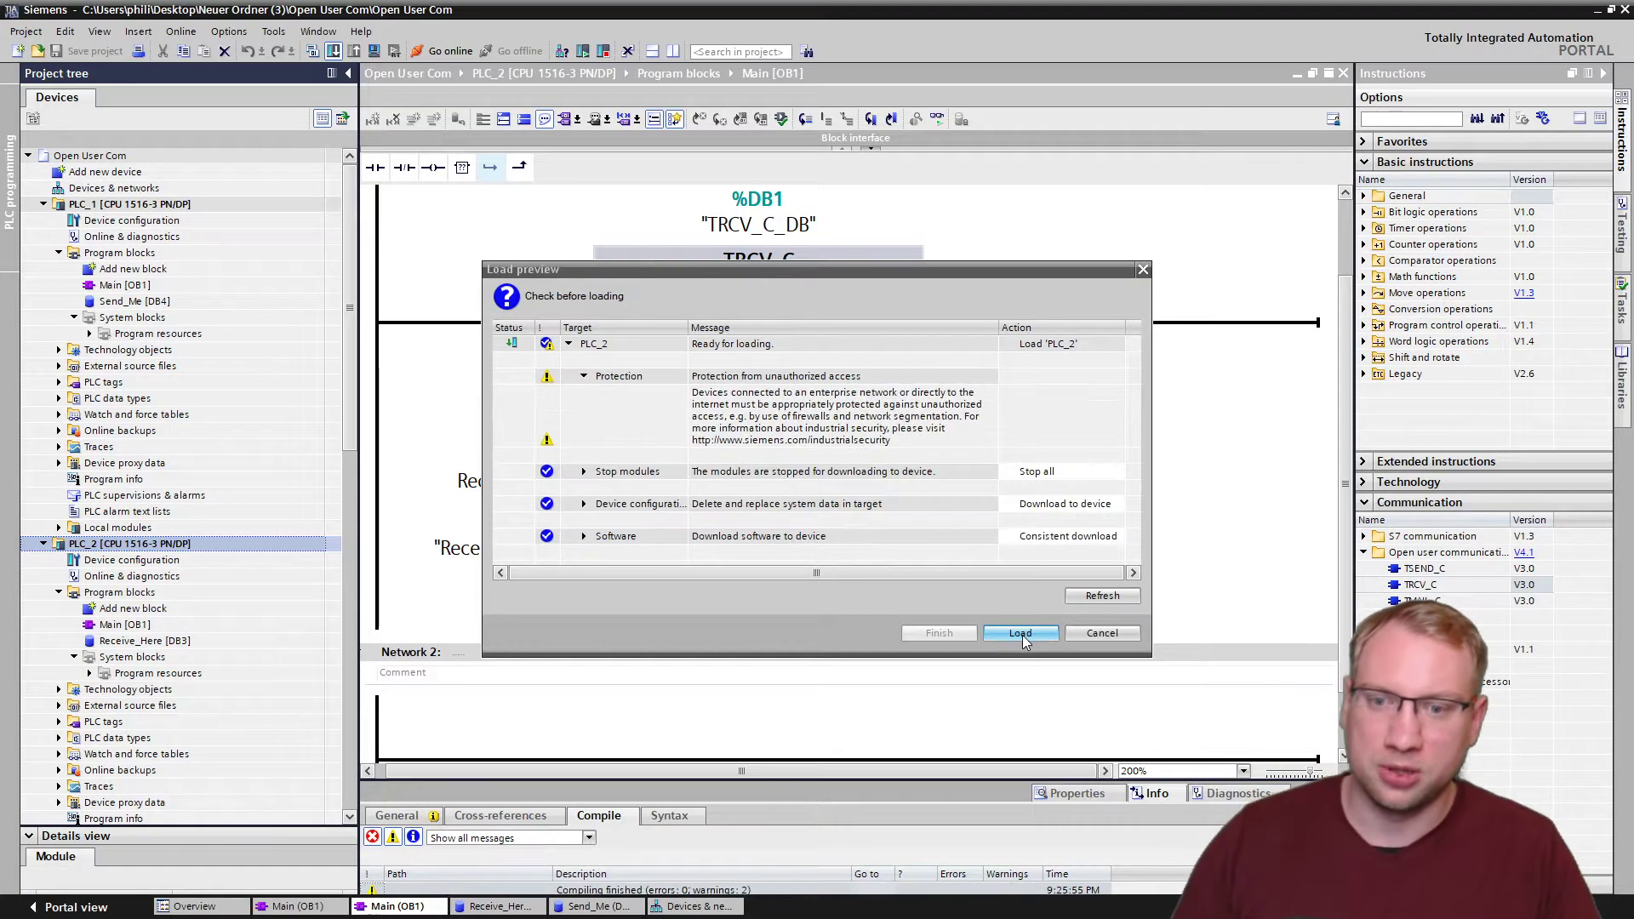
left_click(1021, 634)
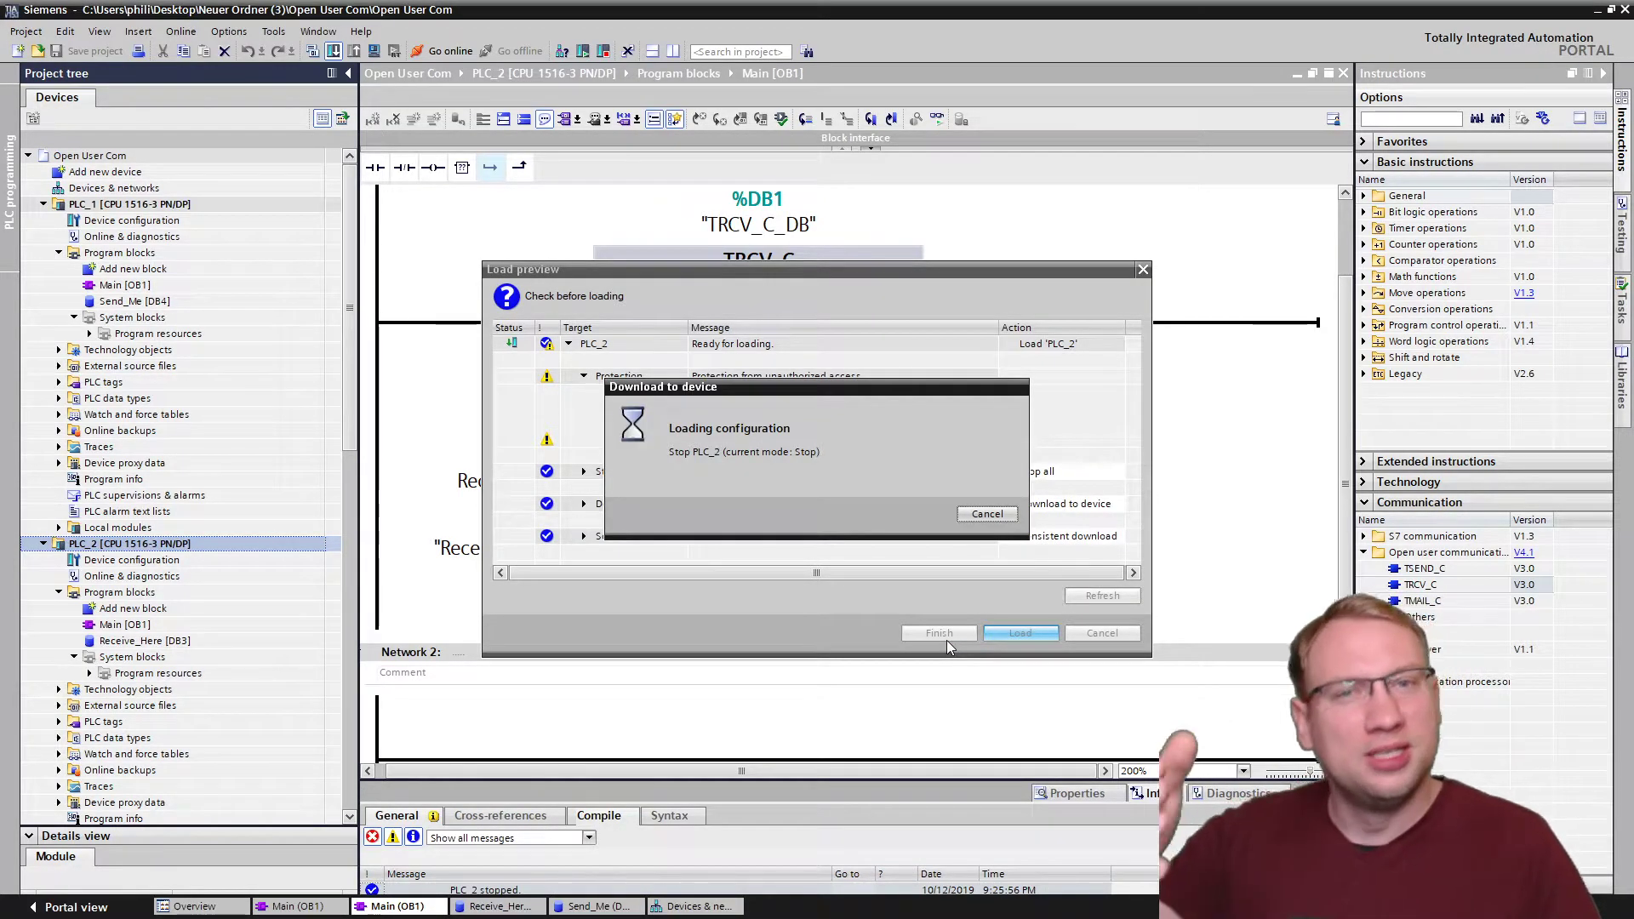
left_click(954, 636)
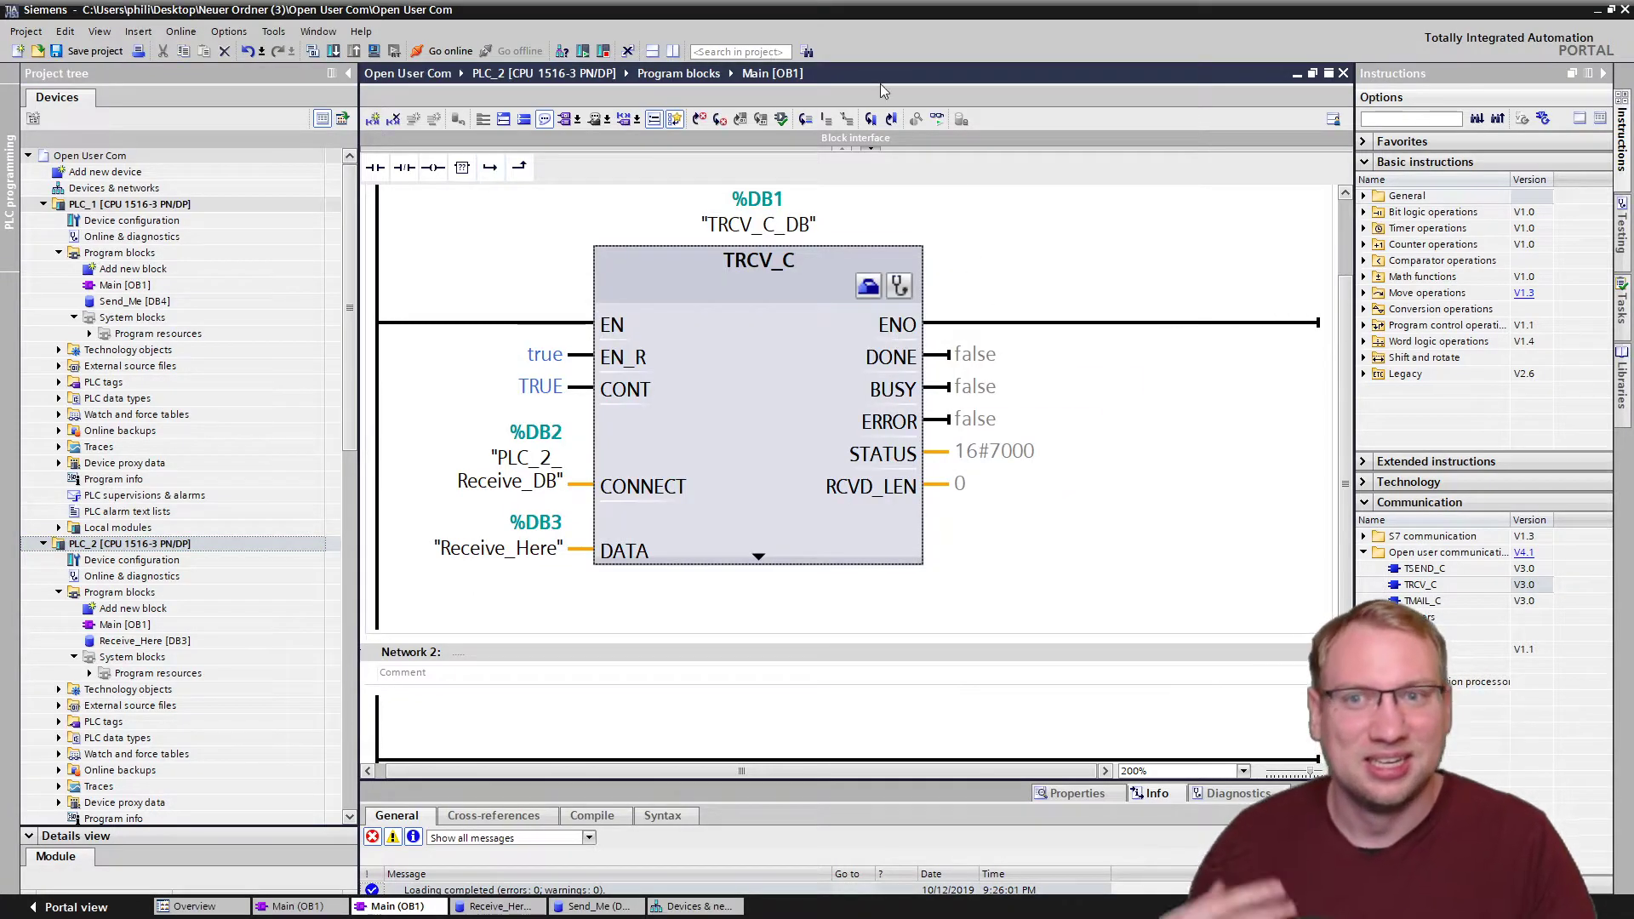
left_click(934, 118)
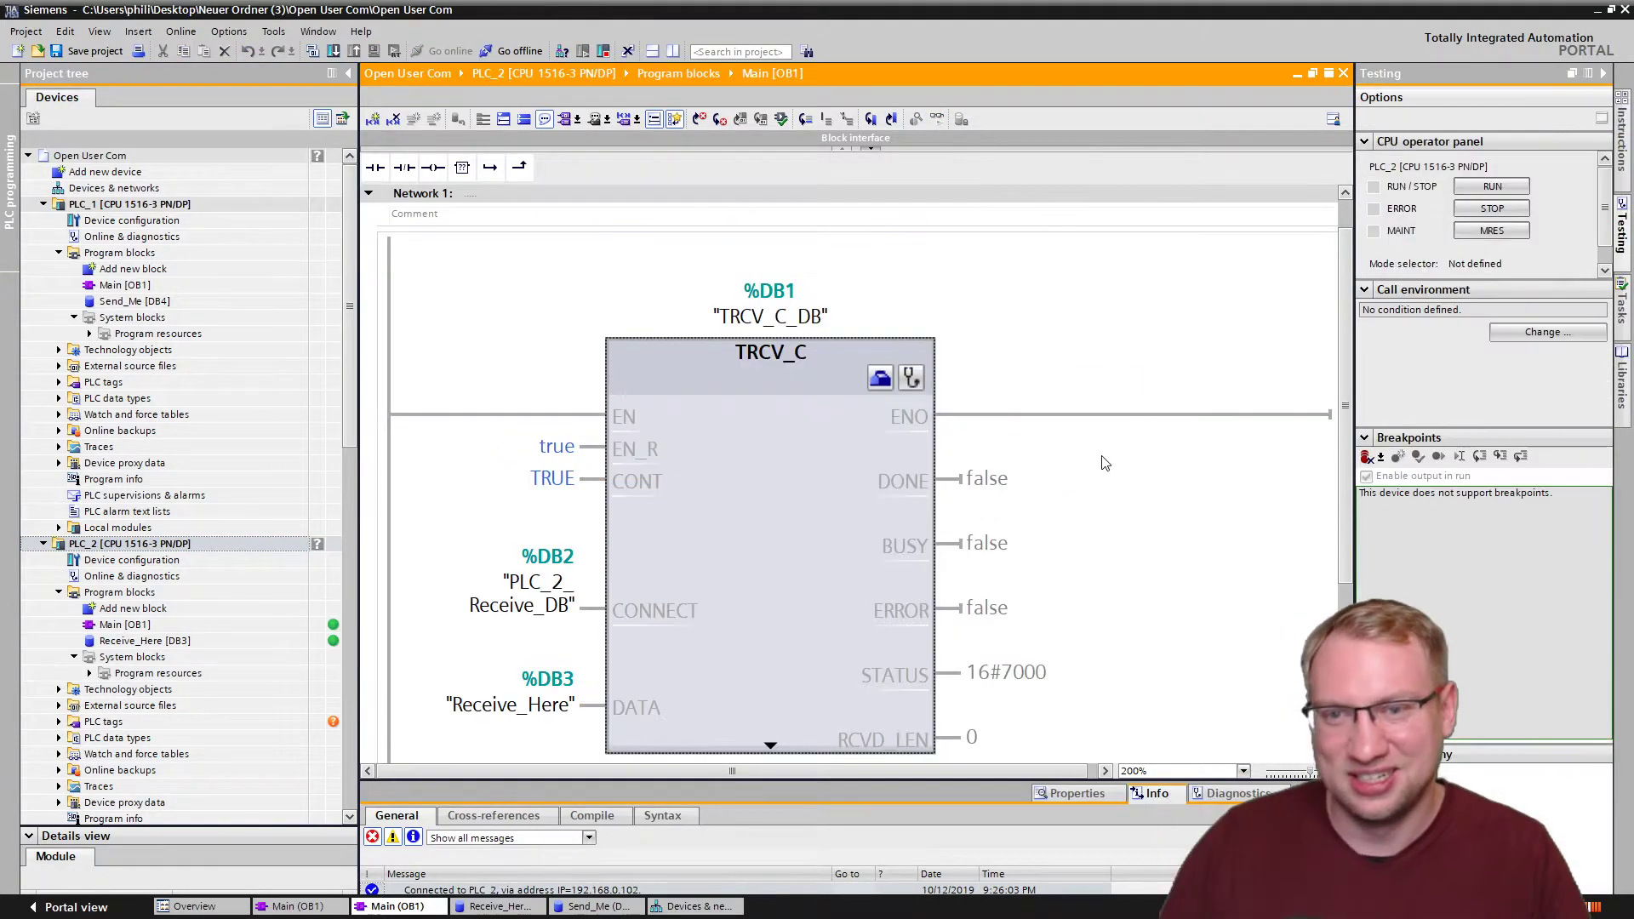
scroll(1138, 520, "down", 2)
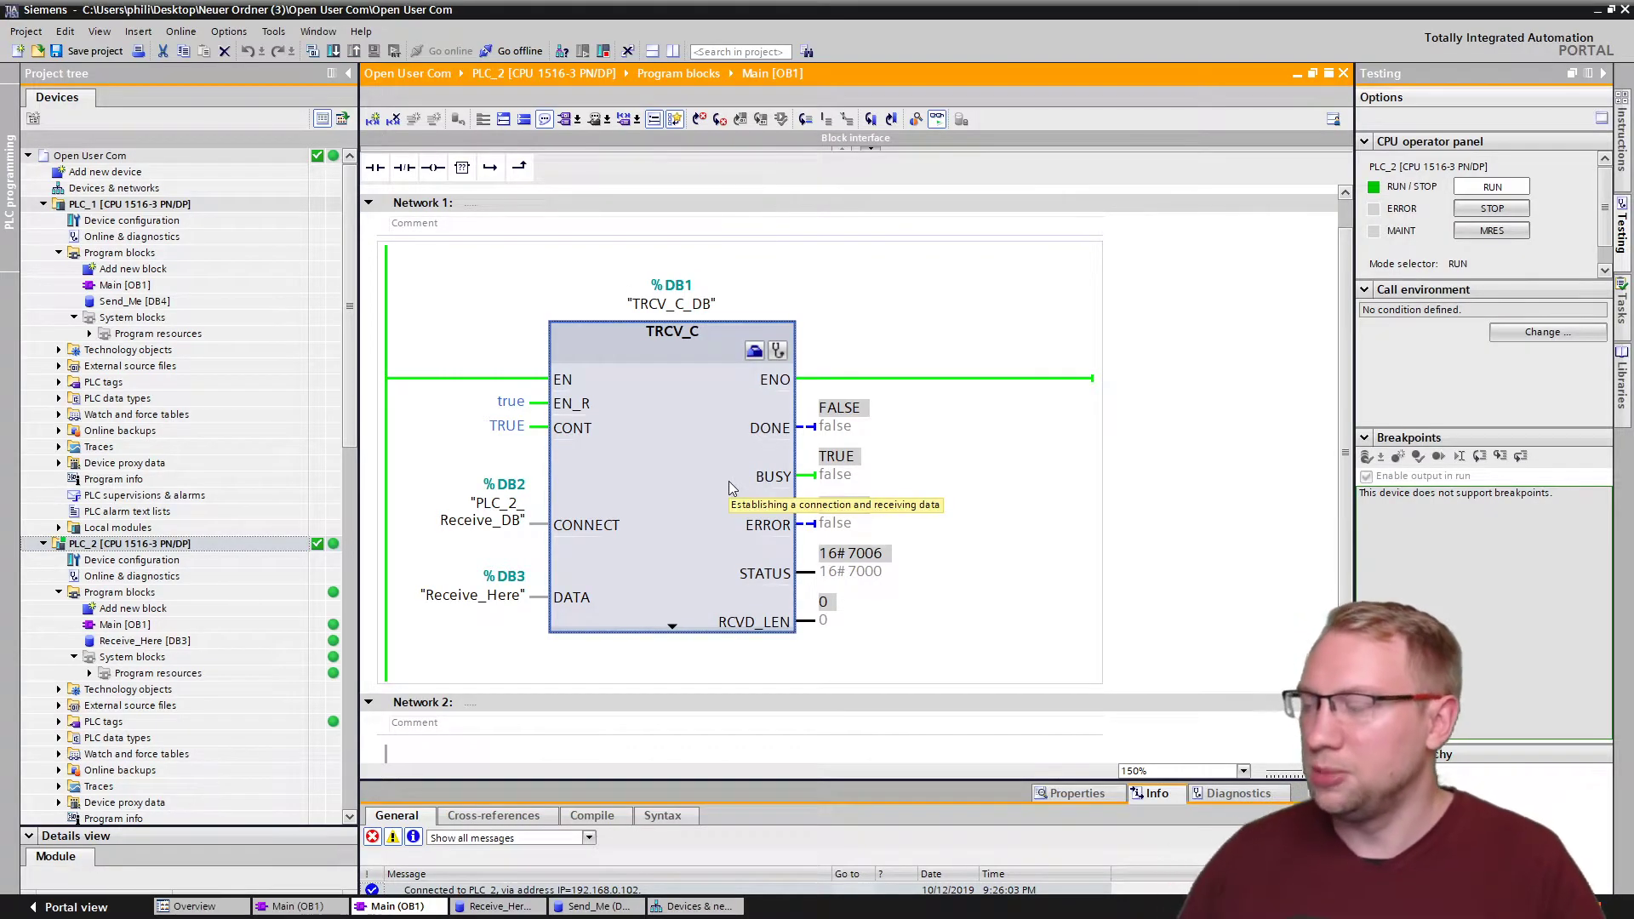
Find status 16#7006 in TRCV_C's help page, highlight its description, and close the help.
key("F1")
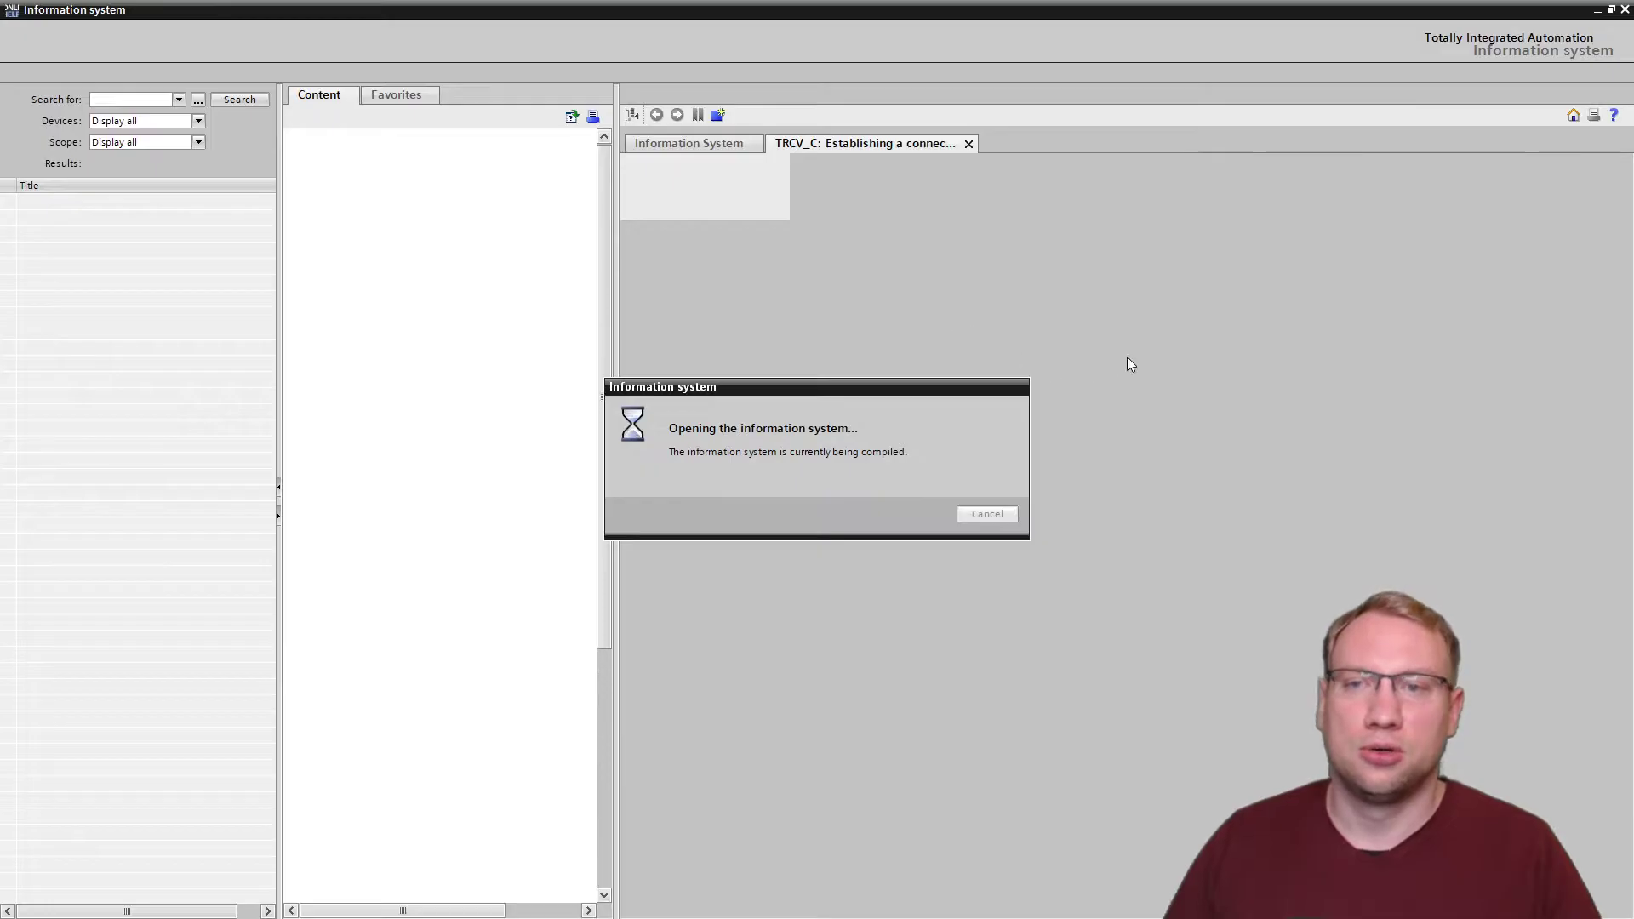
scroll(951, 437, "down", 20)
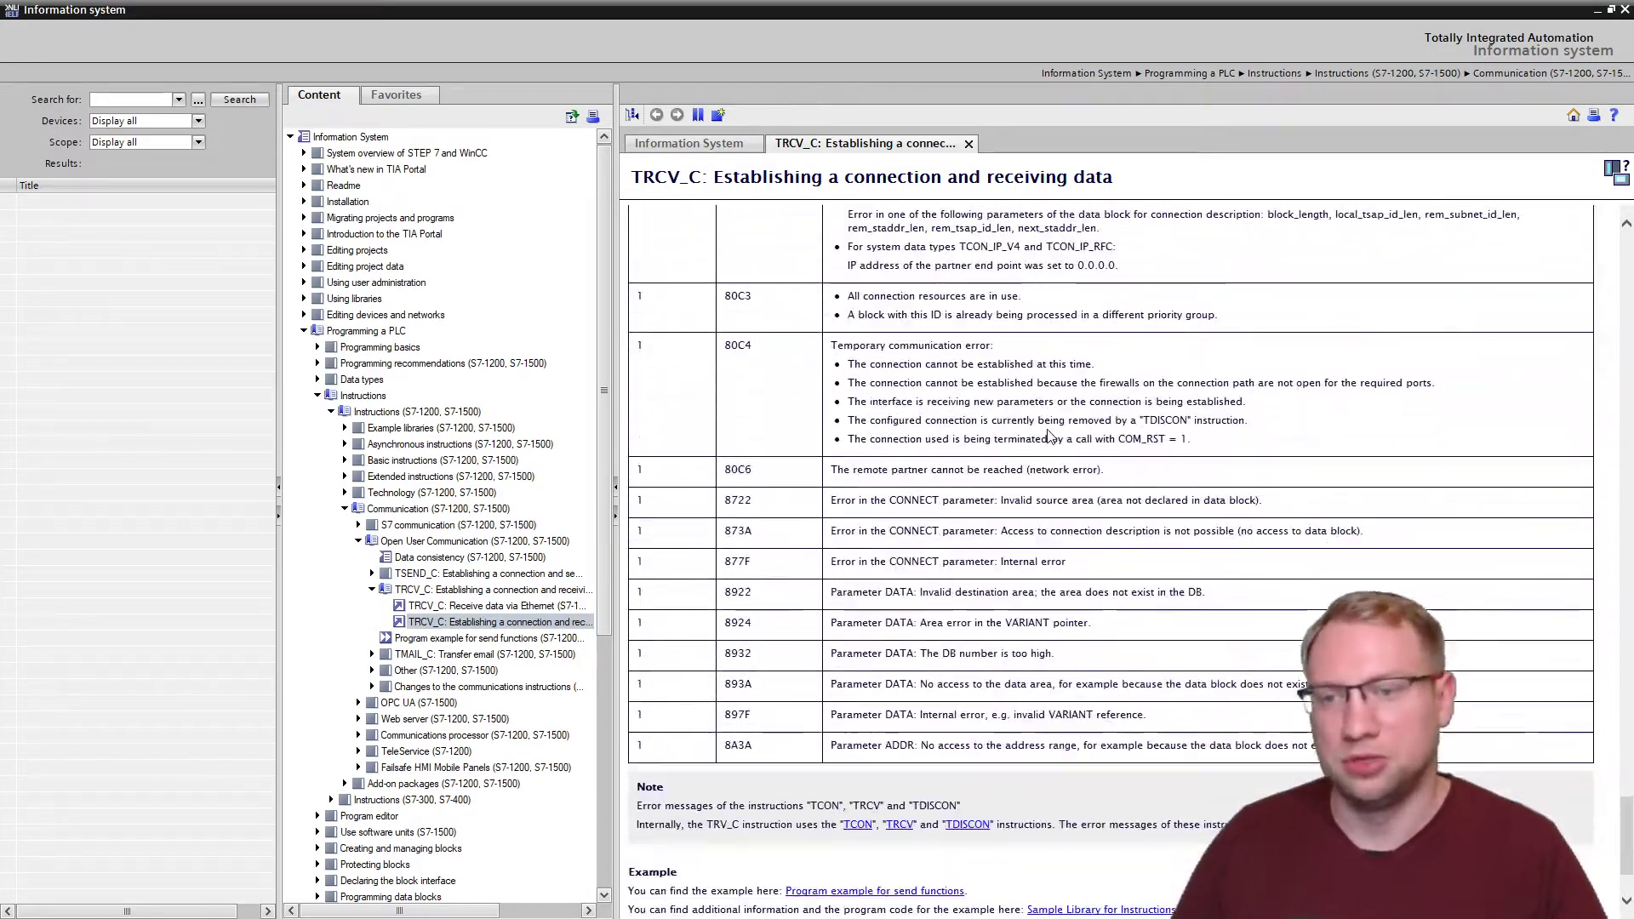
scroll(1048, 431, "up", 10)
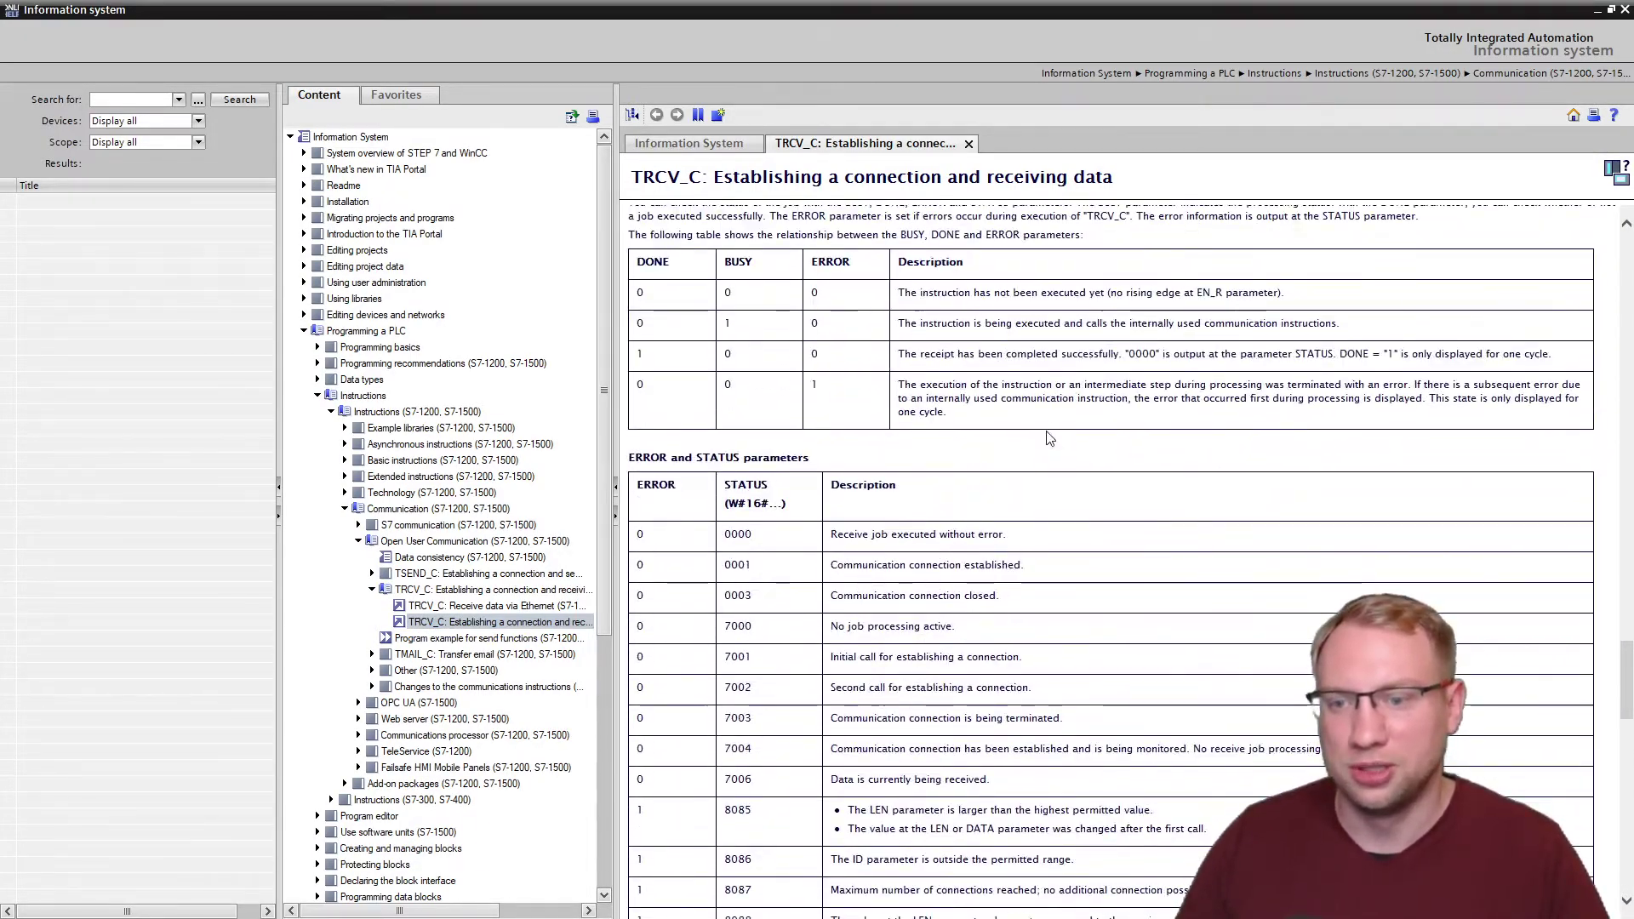
scroll(804, 510, "down", 3)
left_click_drag(832, 567, 990, 566)
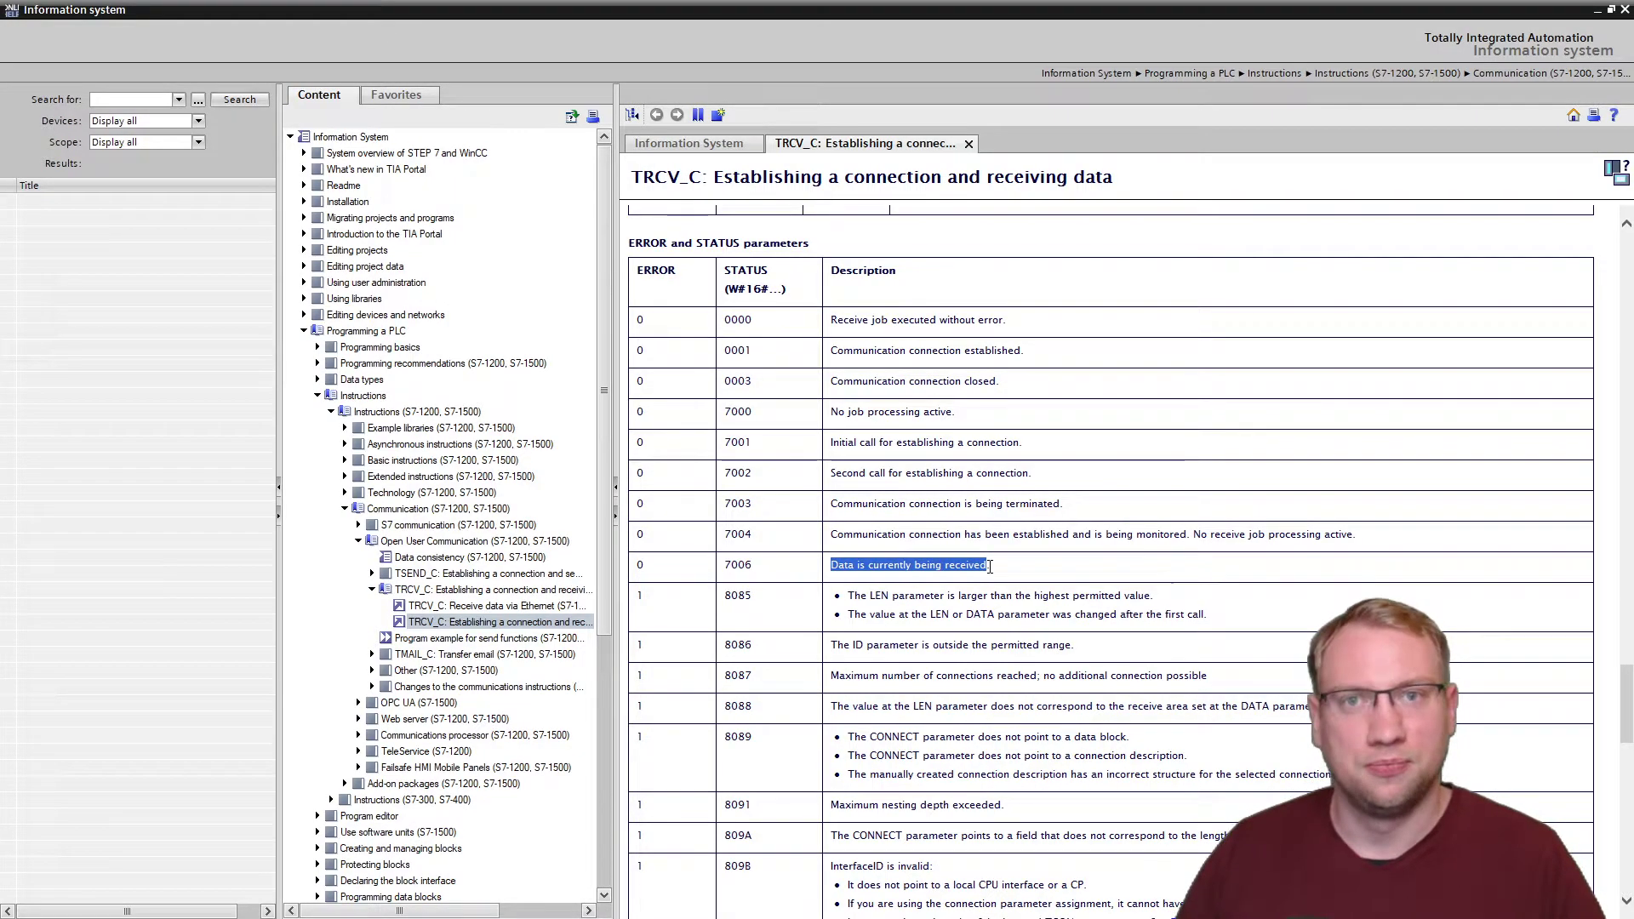
left_click(1626, 10)
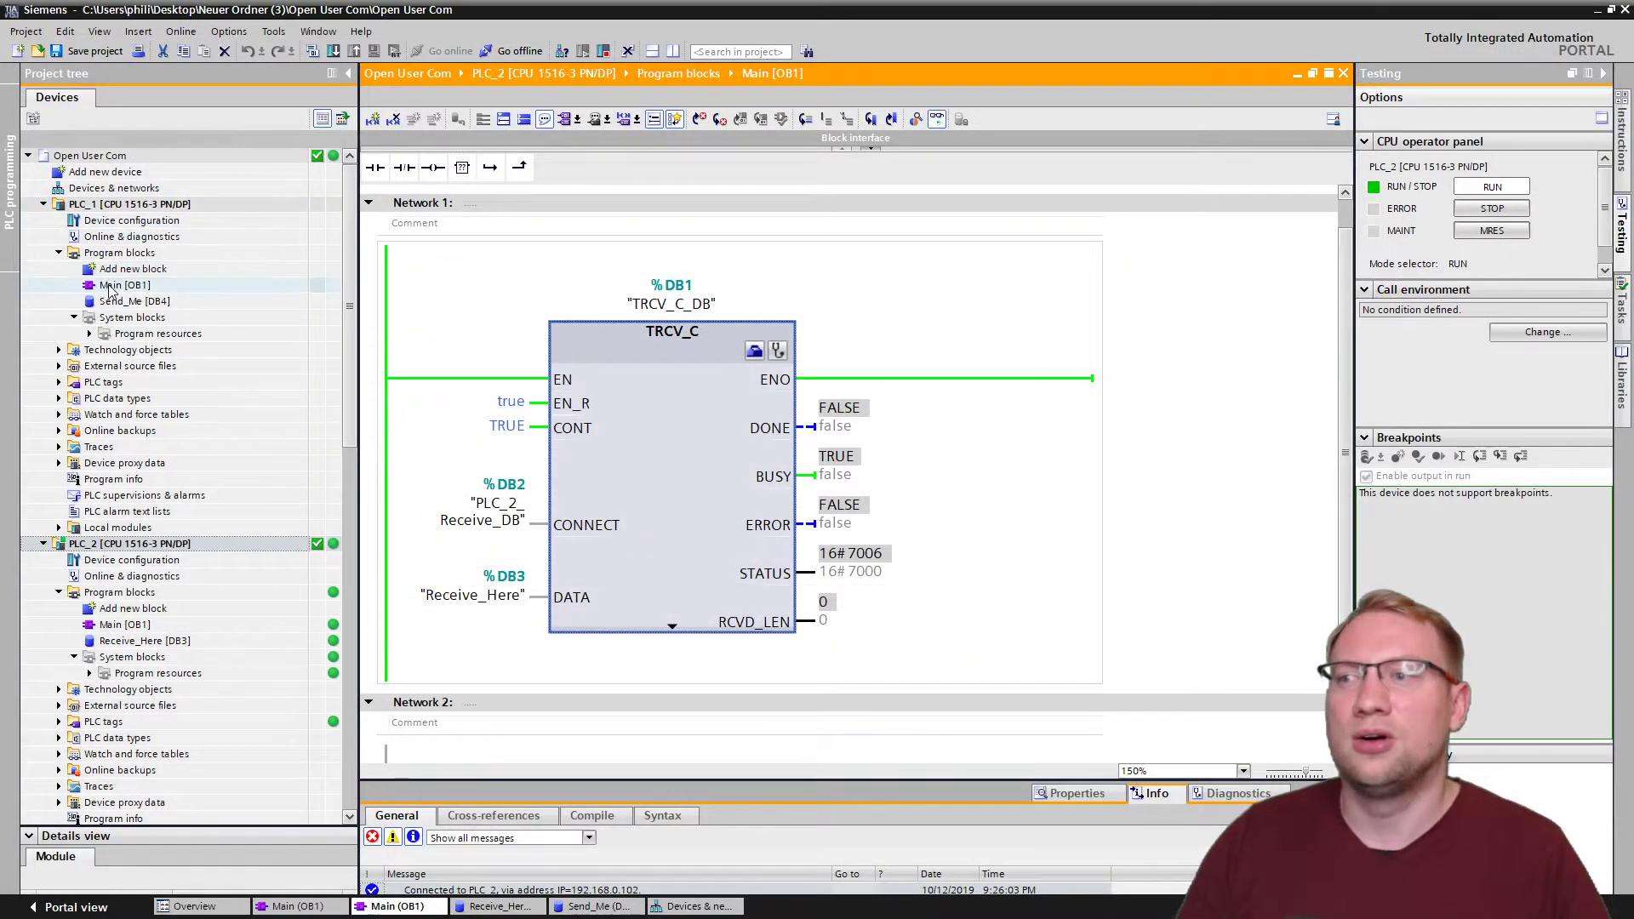
Float PLC_2's Main [OB1] editor aside and select TSEND_C in PLC_1's Main [OB1].
left_click(1312, 73)
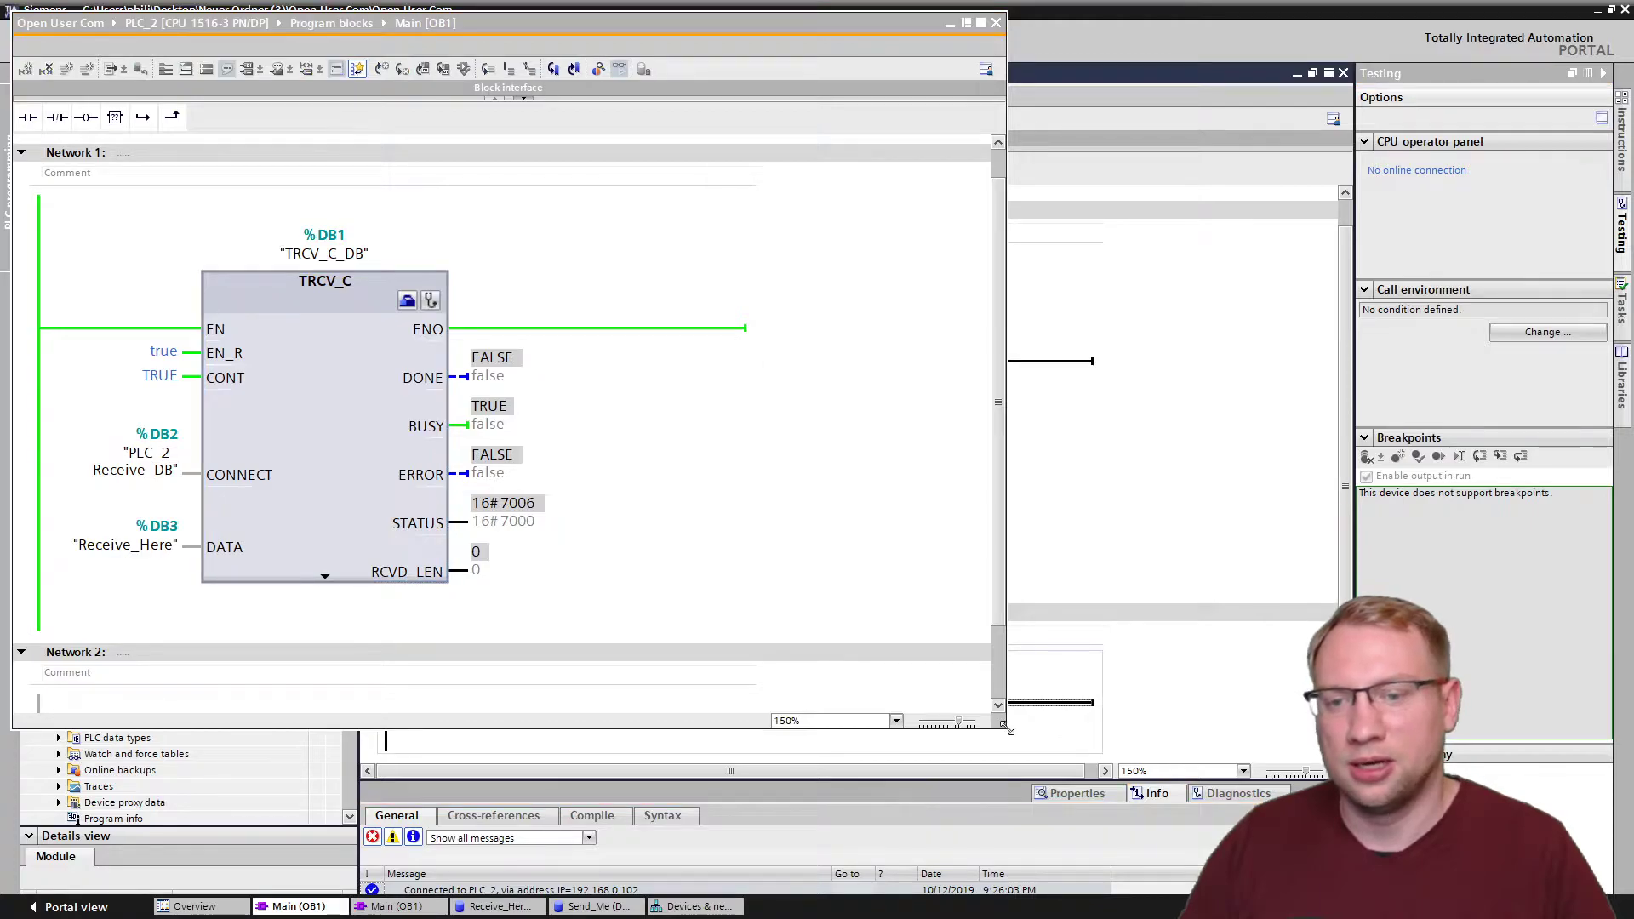
left_click_drag(1006, 733, 686, 729)
left_click_drag(496, 21, 1633, 119)
left_click(940, 127)
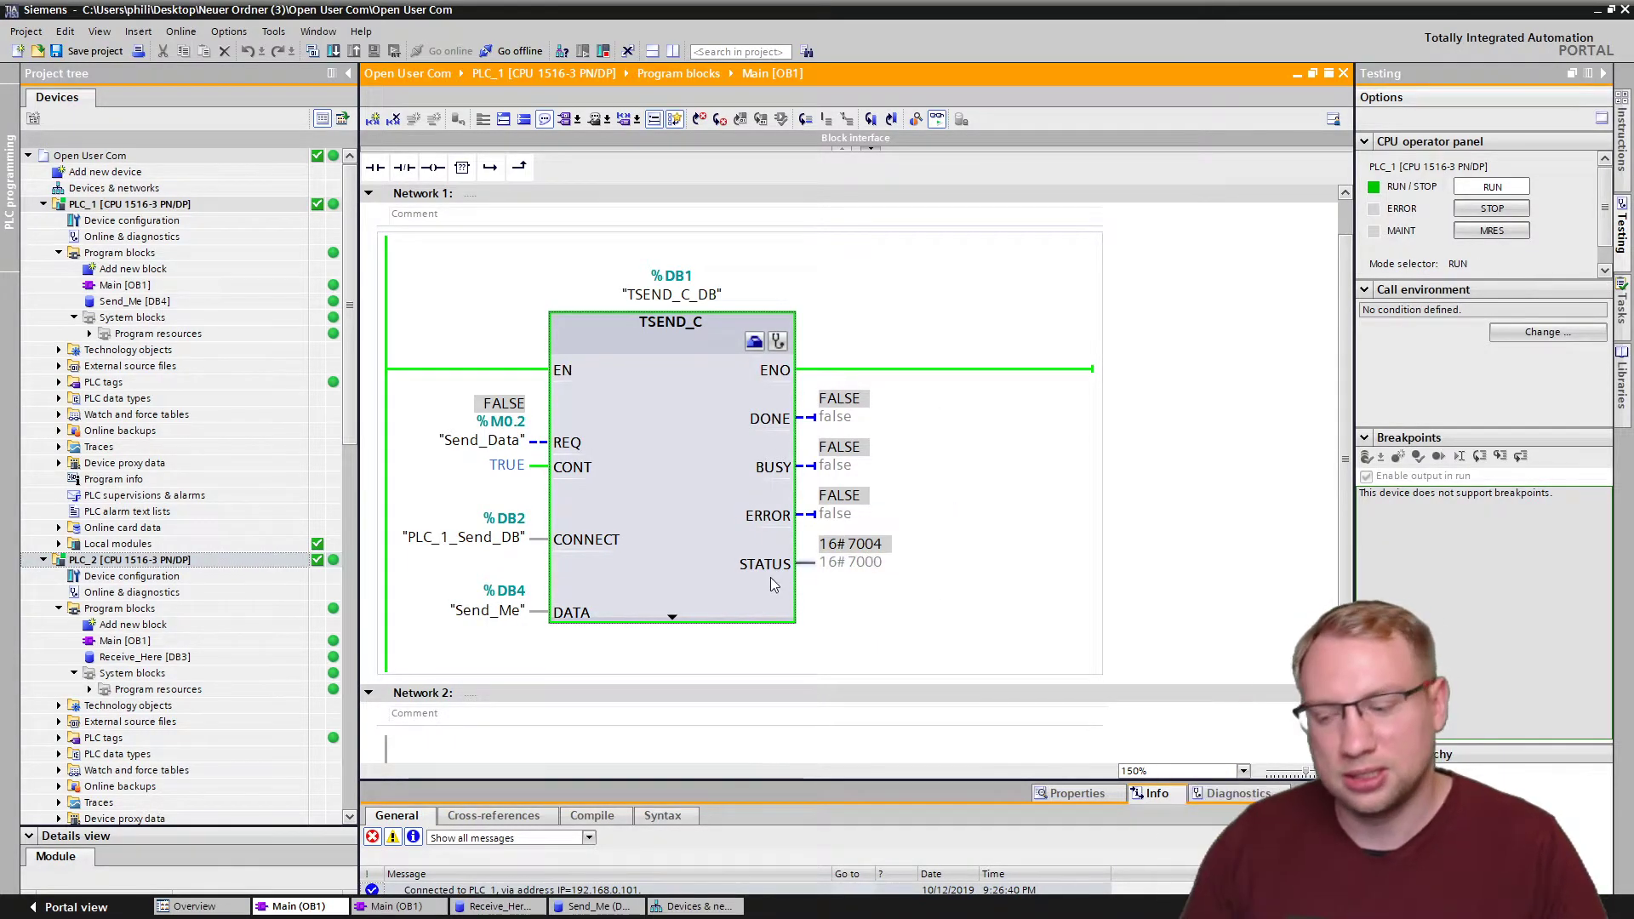
left_click(717, 522)
mouse_move(715, 542)
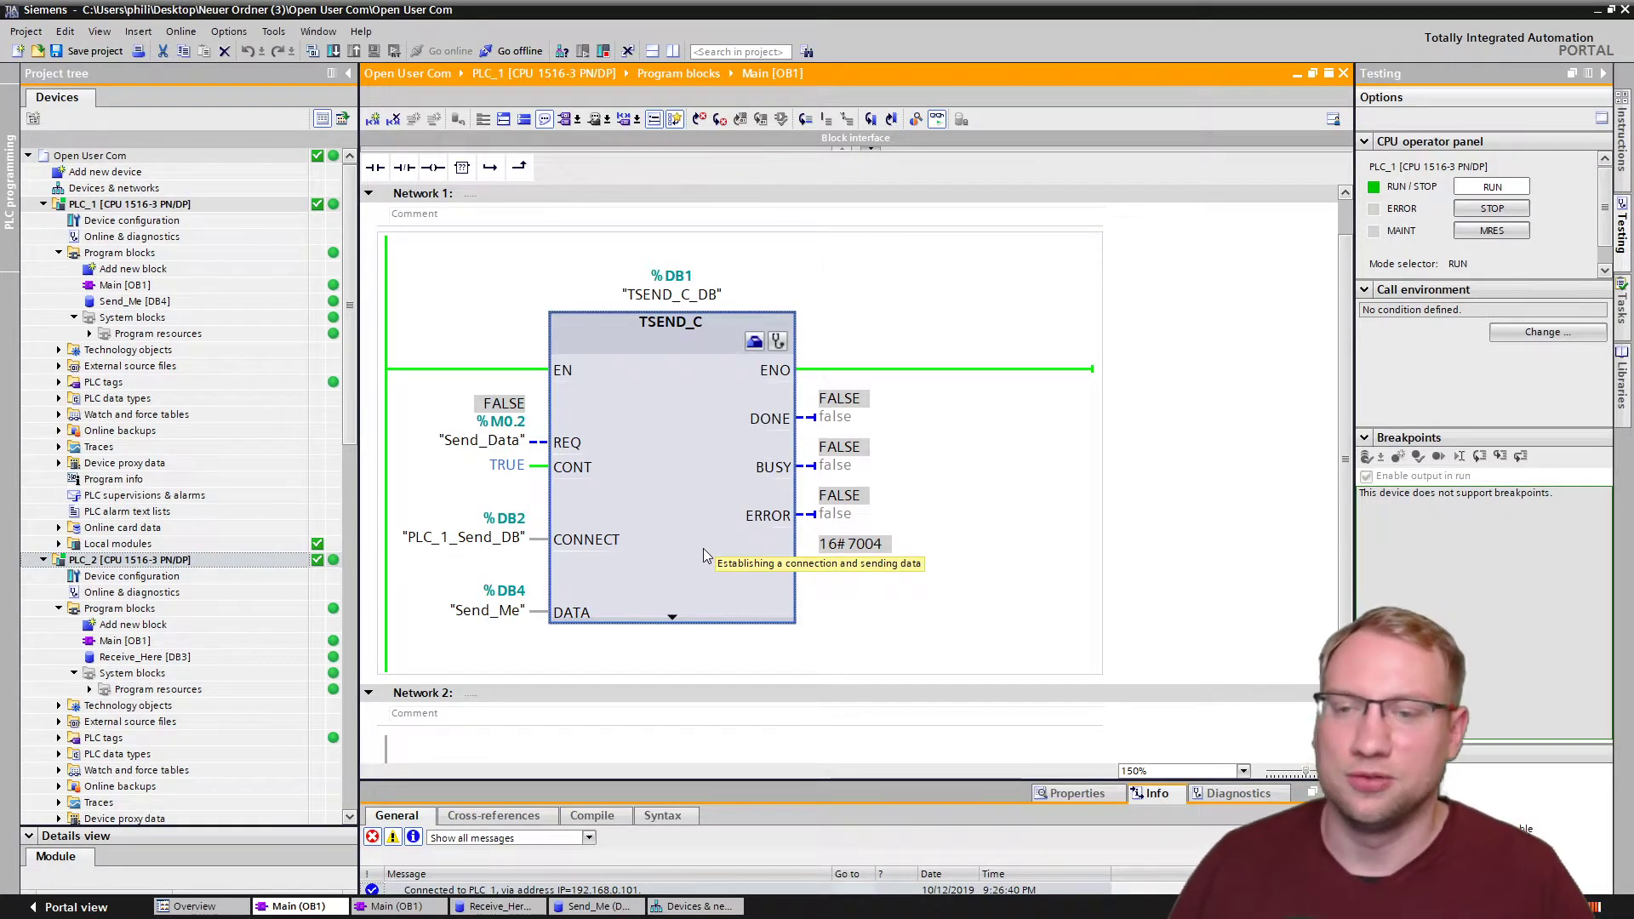
Look up TSEND_C STATUS 7004 (connection established, no send job active) in help, then minimize it.
key("F1")
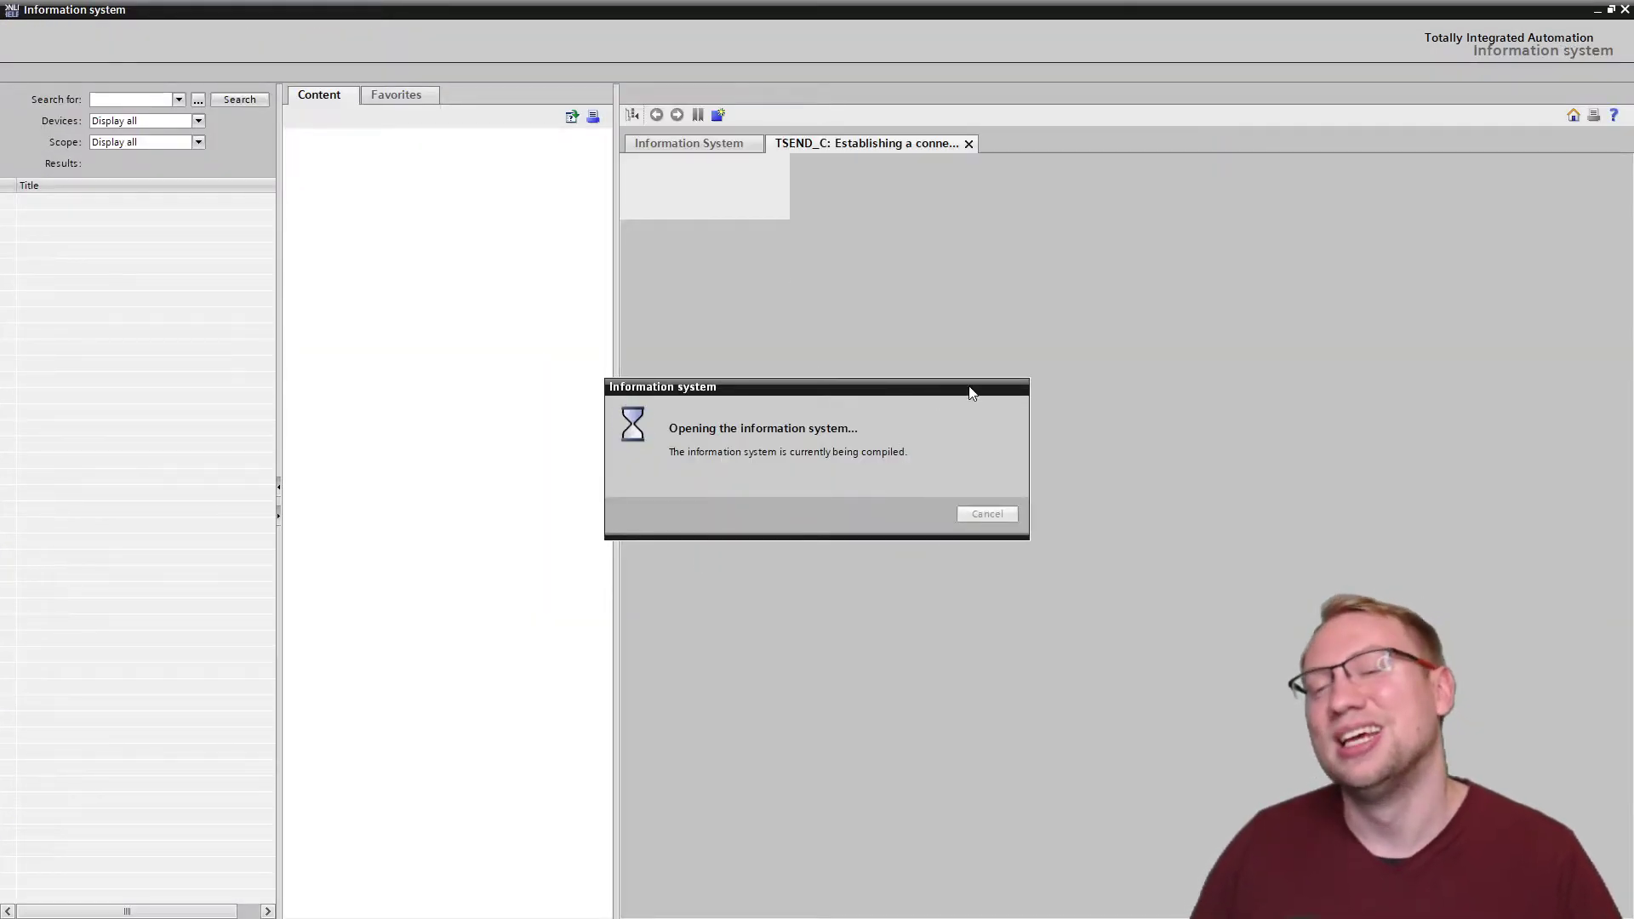
scroll(868, 511, "down", 15)
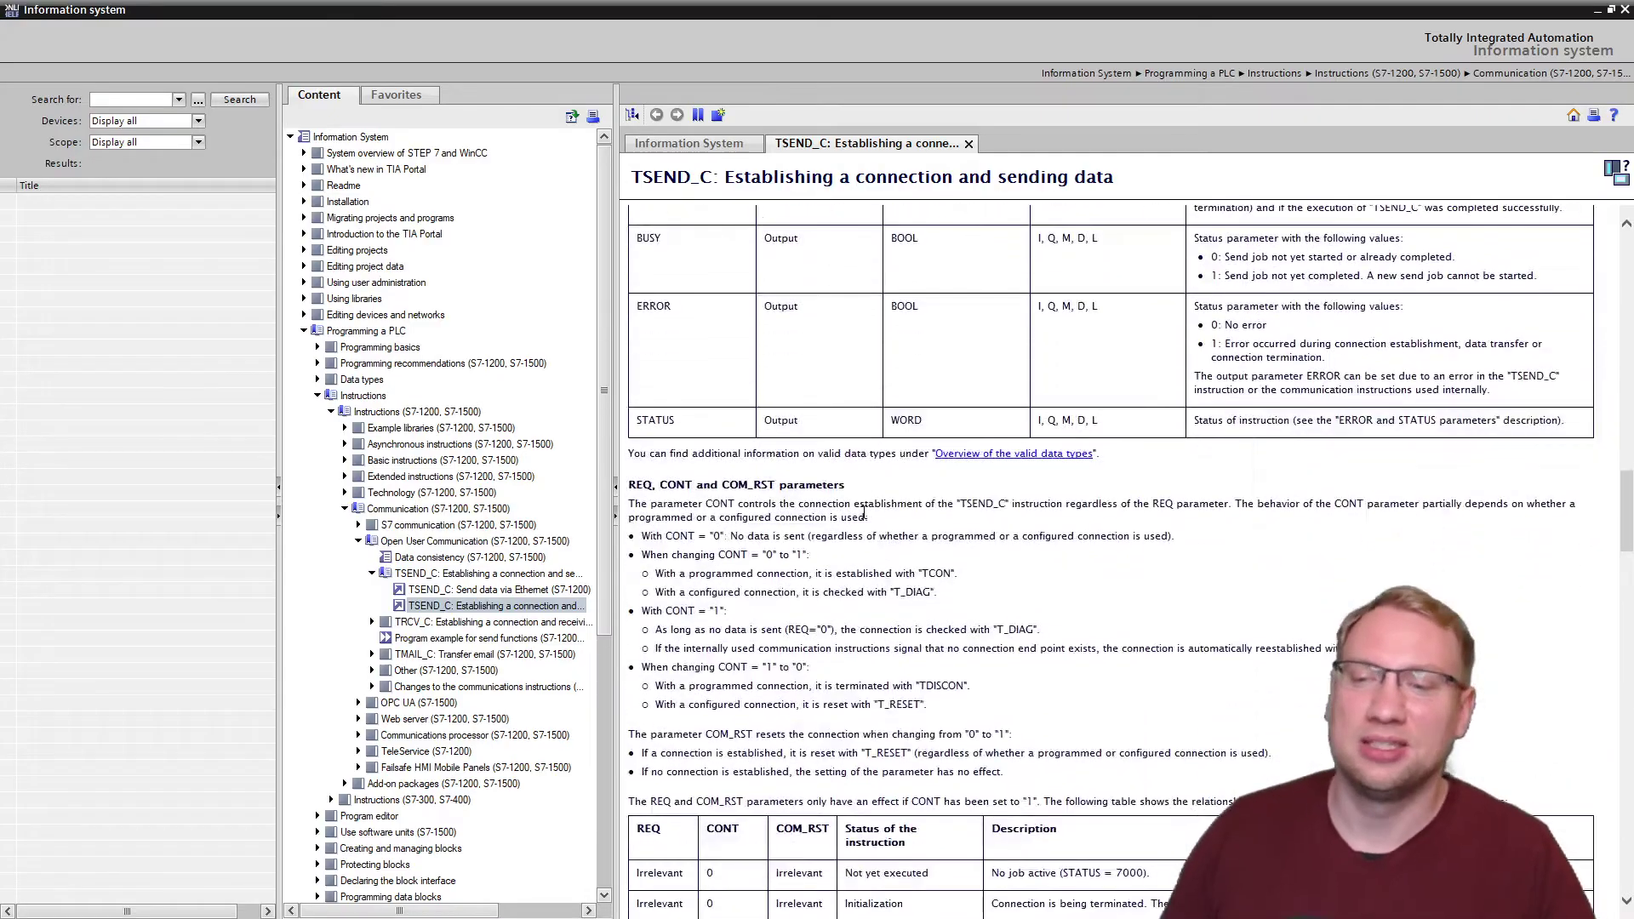
scroll(866, 547, "up", 1)
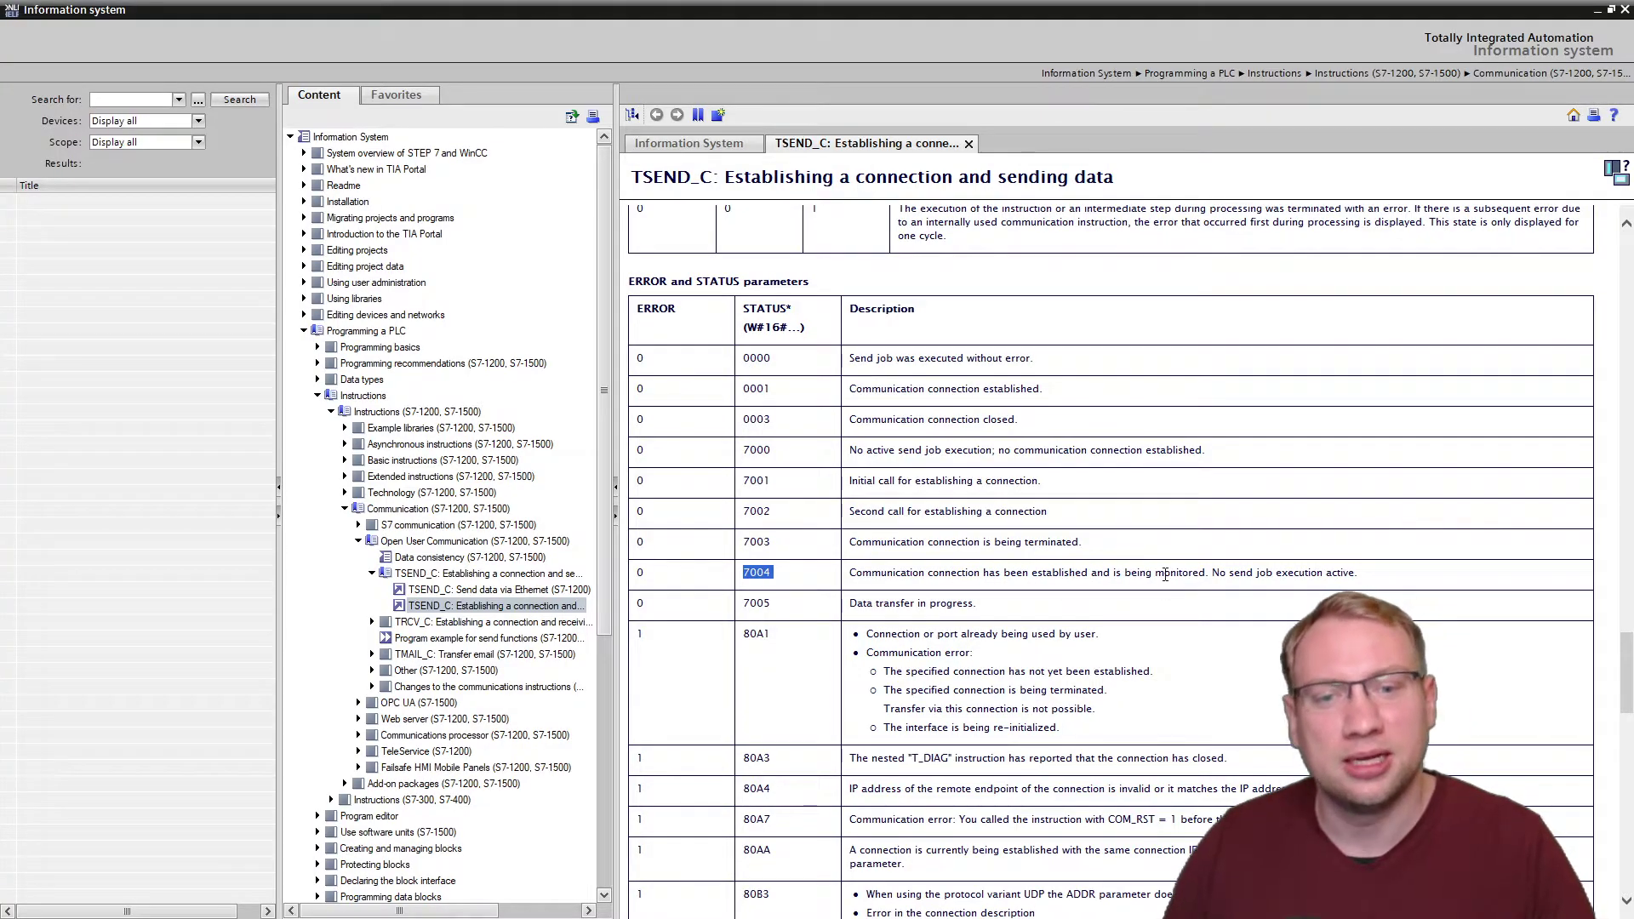
left_click_drag(1239, 574, 1359, 573)
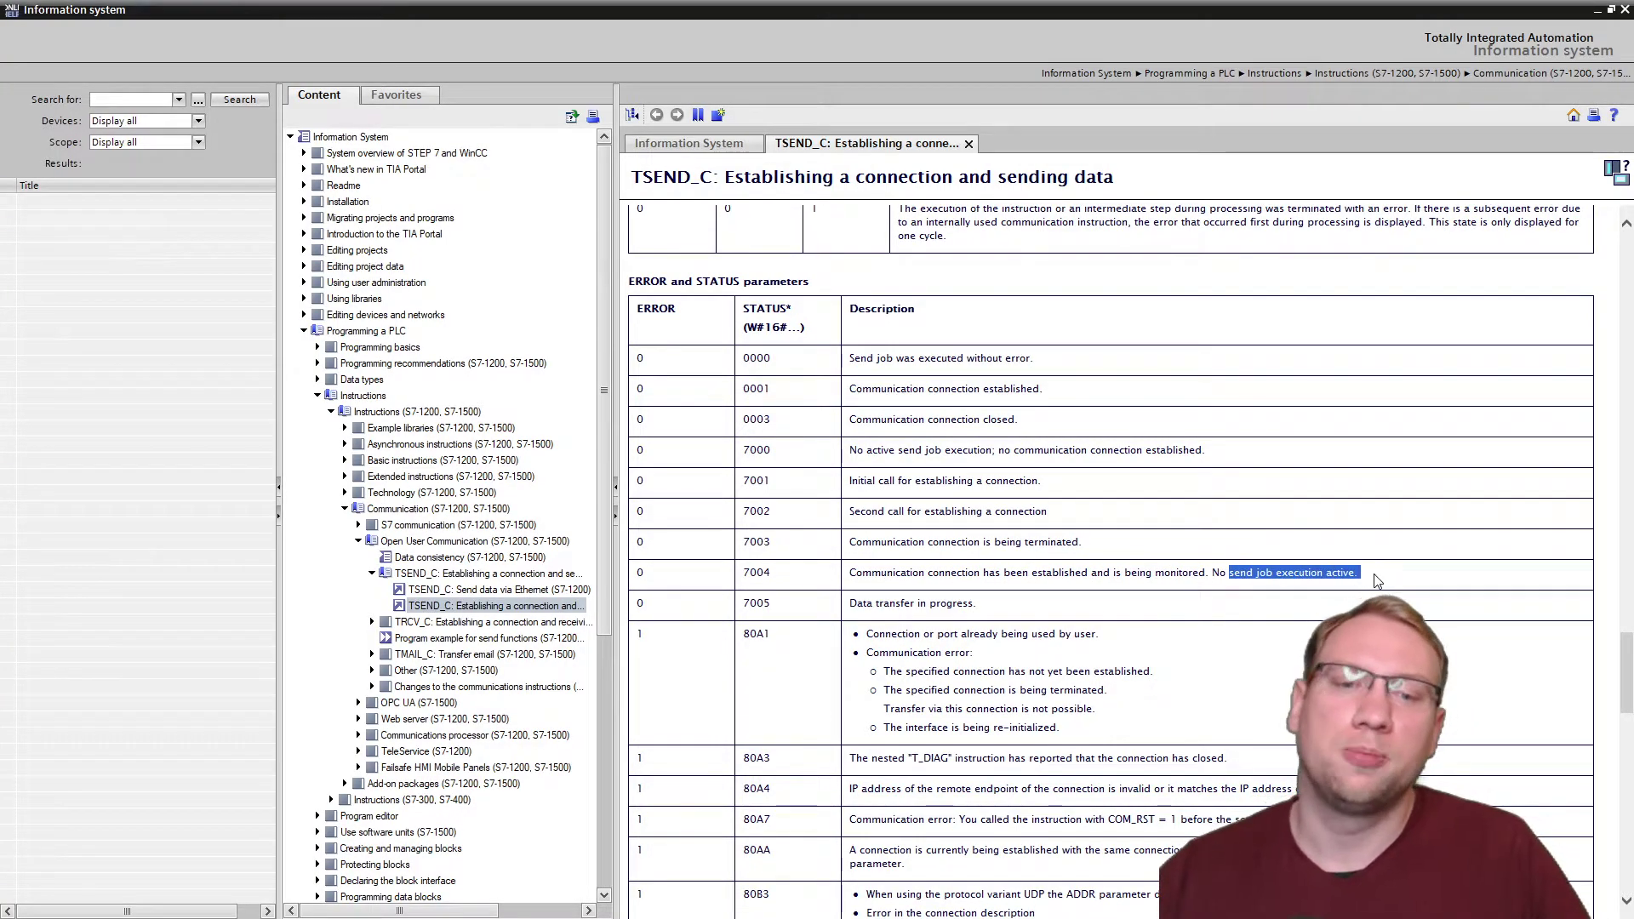
left_click(1377, 581)
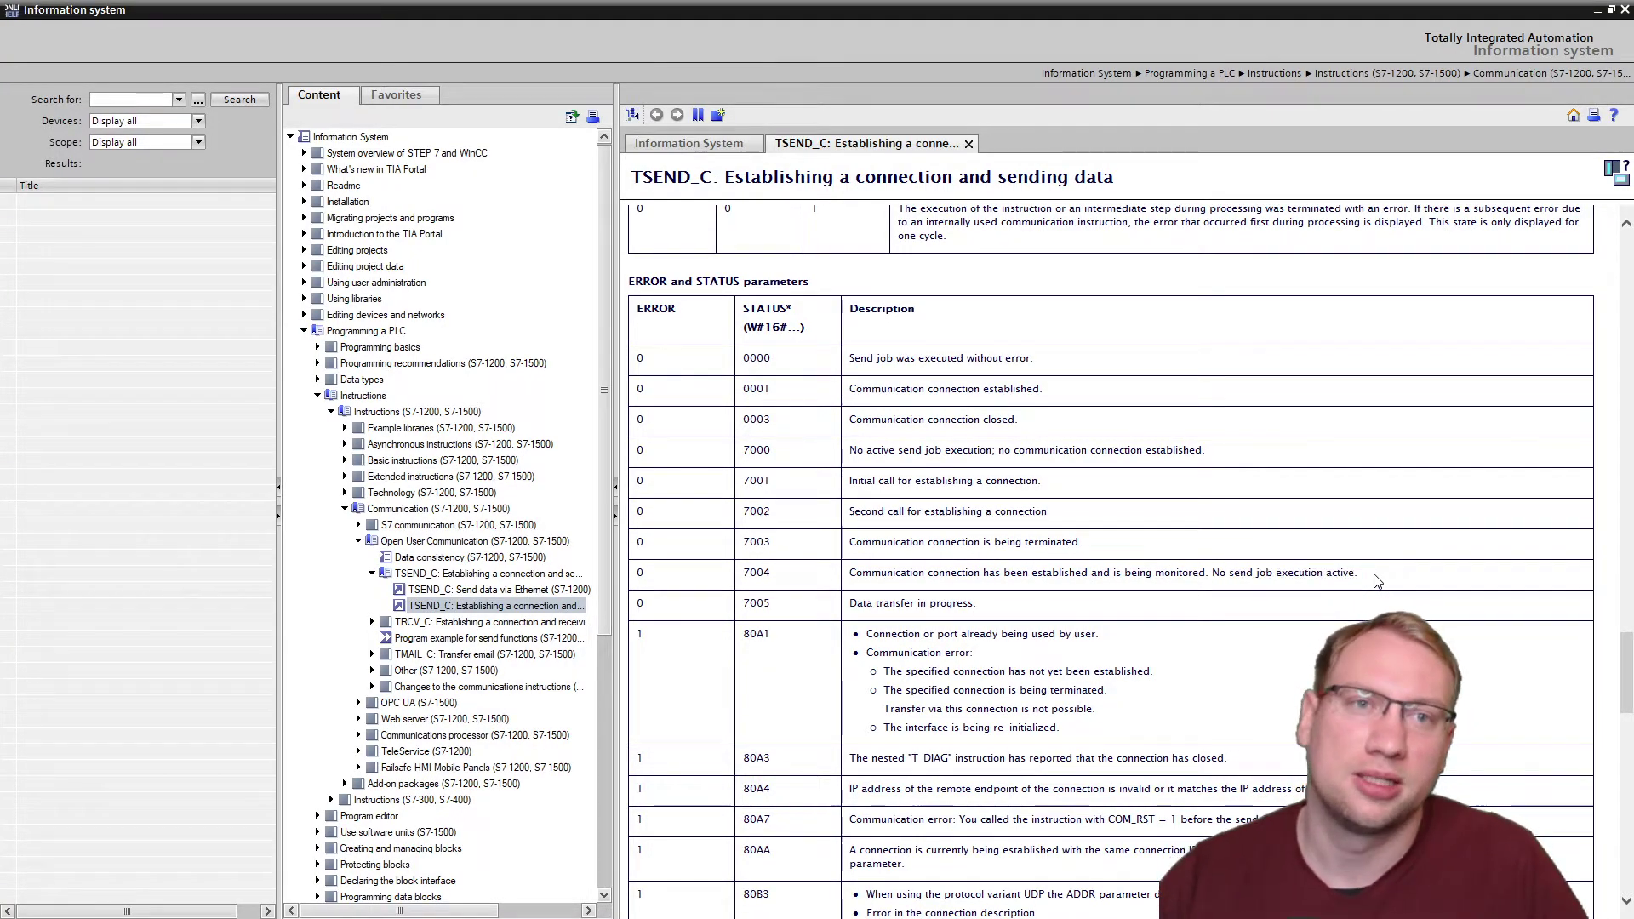
left_click(1597, 10)
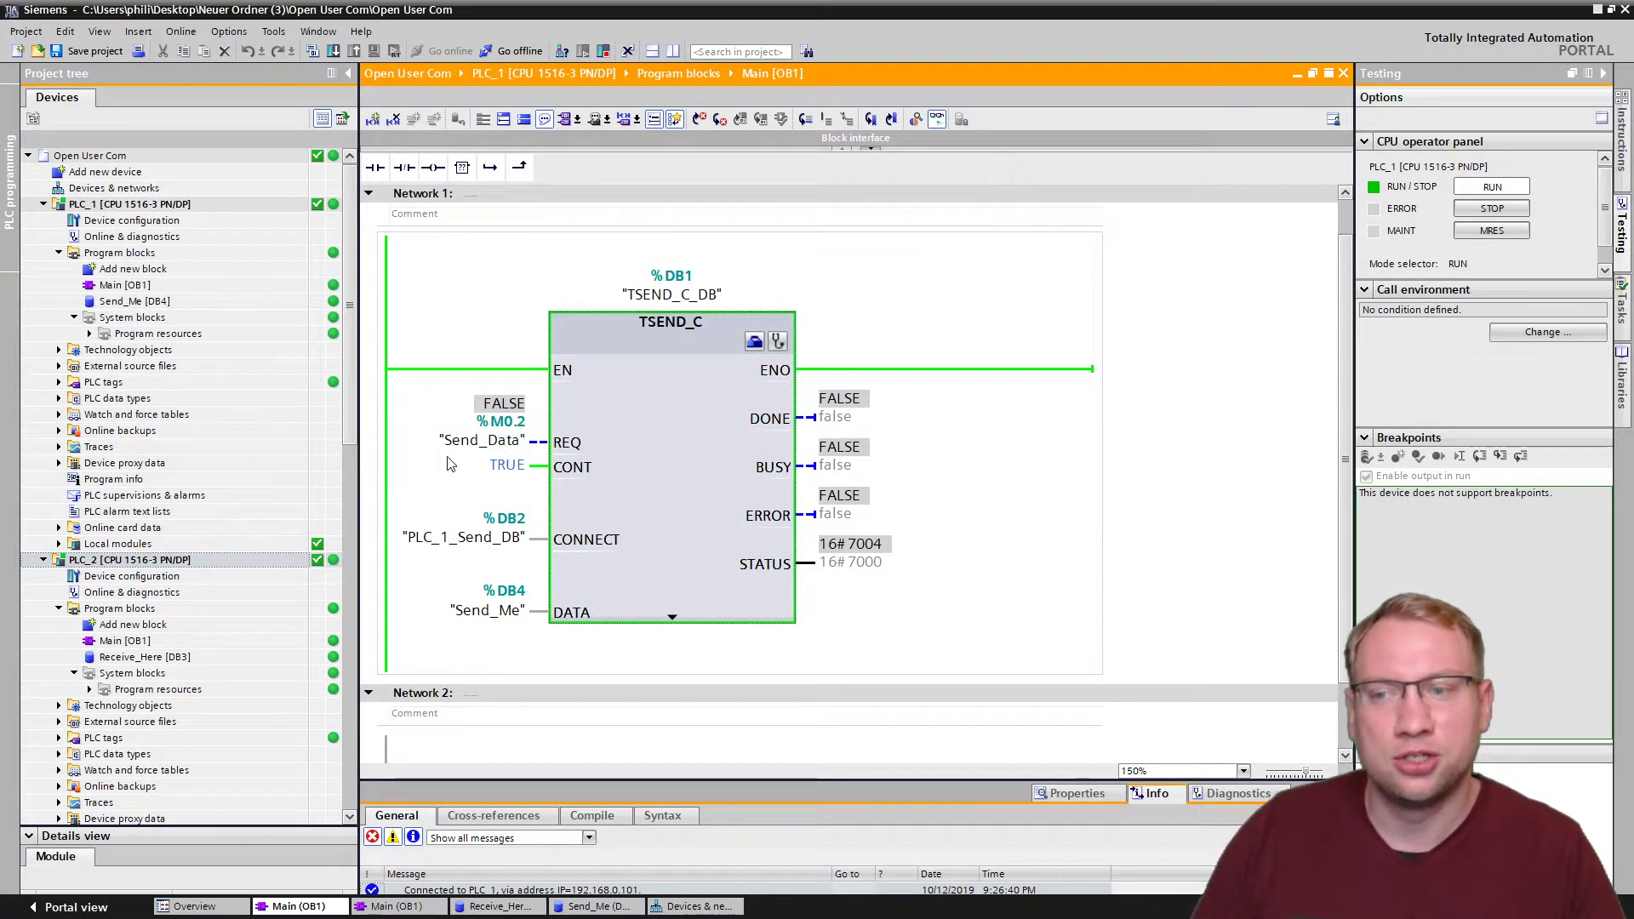
Open the Receive_Here [DB3] and Send_Me [DB4] data blocks from the project tree.
right_click(501, 444)
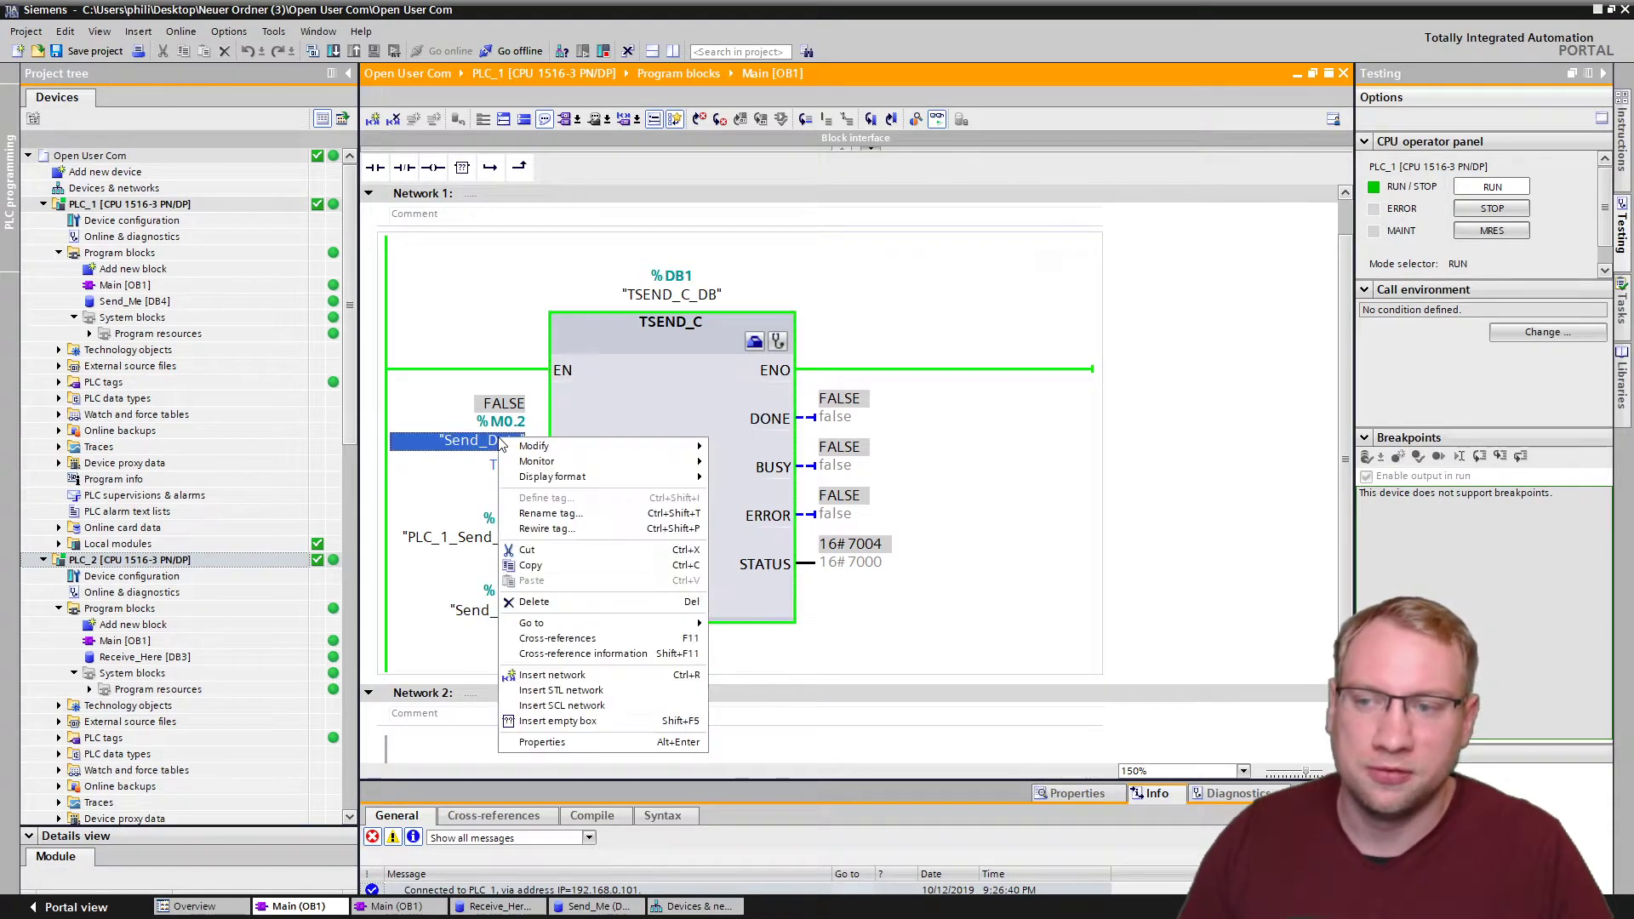
mouse_move(596, 446)
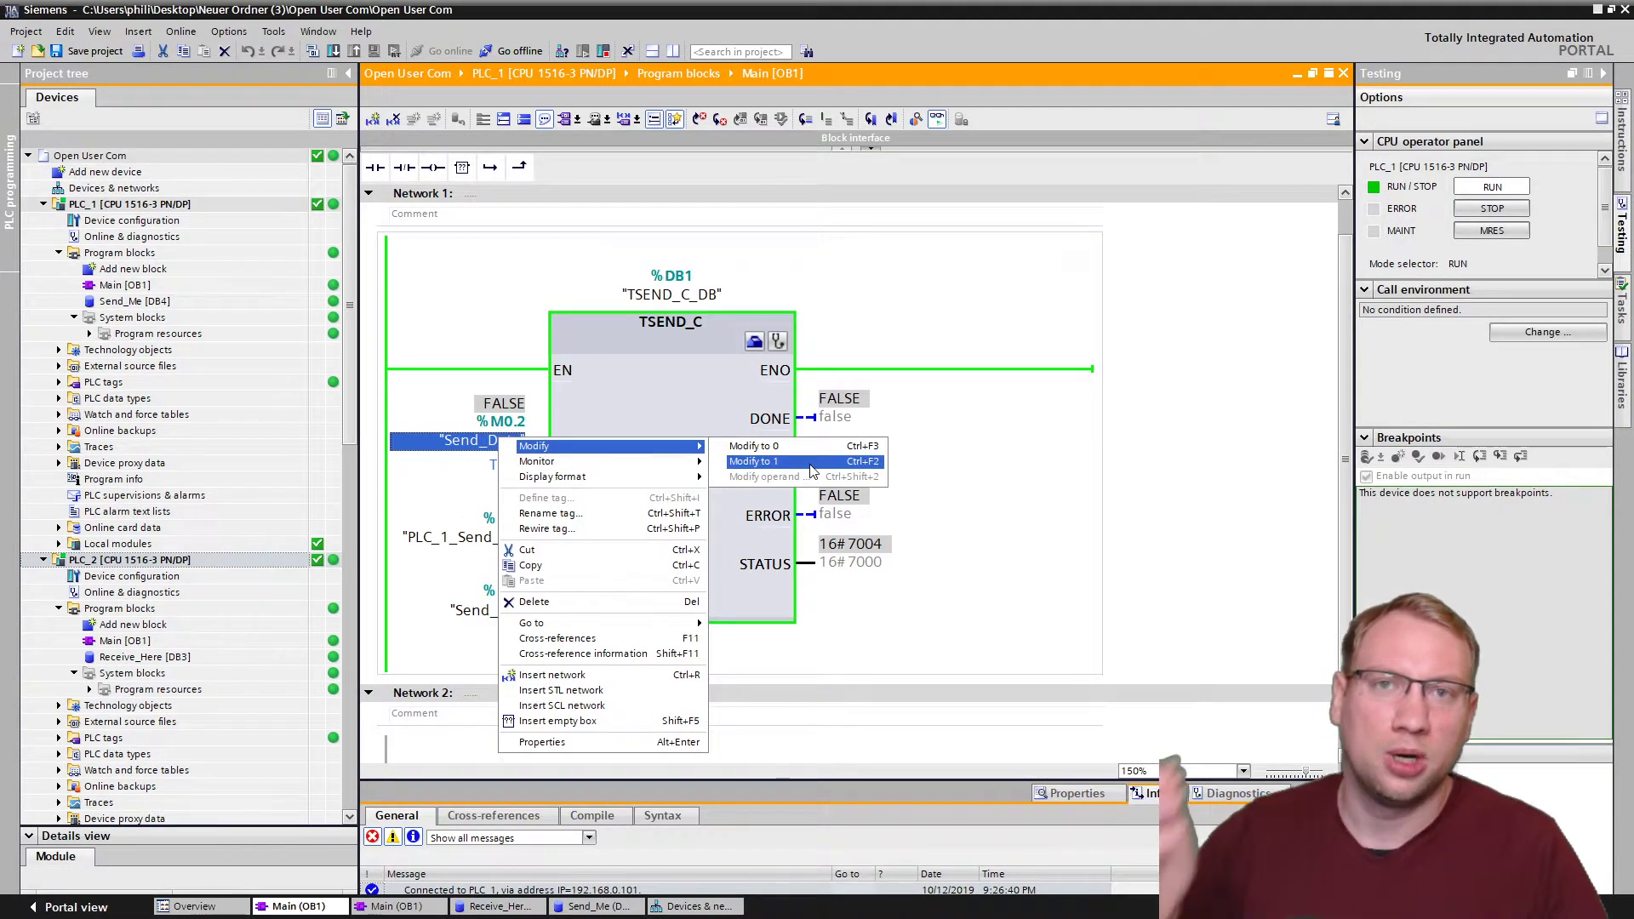
double_click(143, 657)
double_click(135, 302)
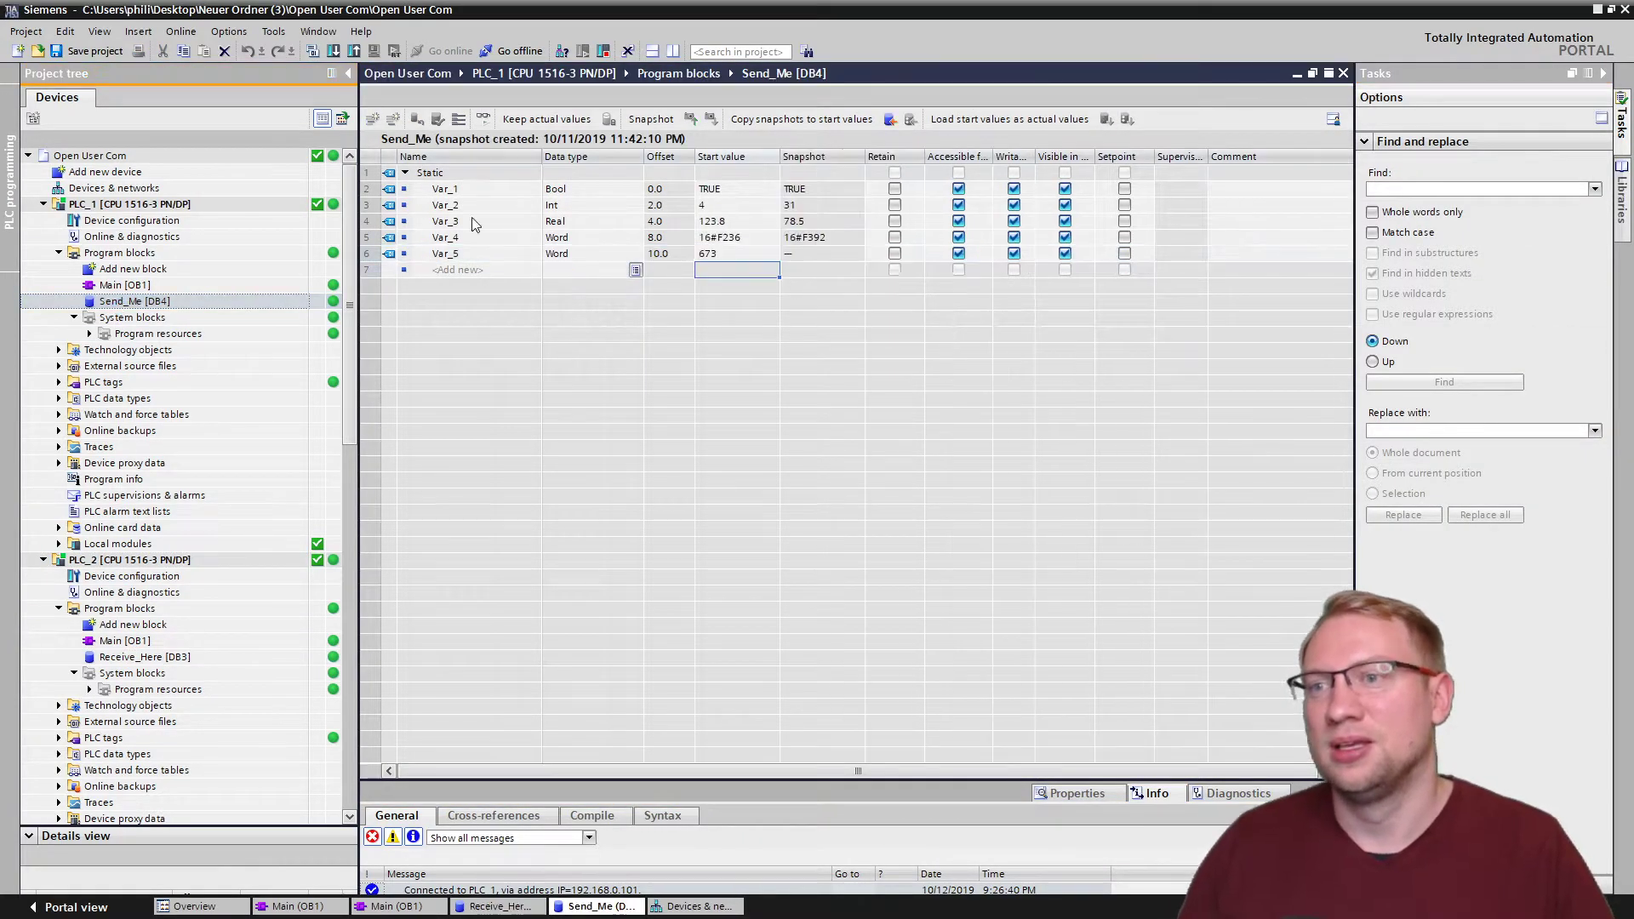
Monitor Send_Me's live Var_1 to Var_5 values and float its editor in the centre.
left_click(485, 122)
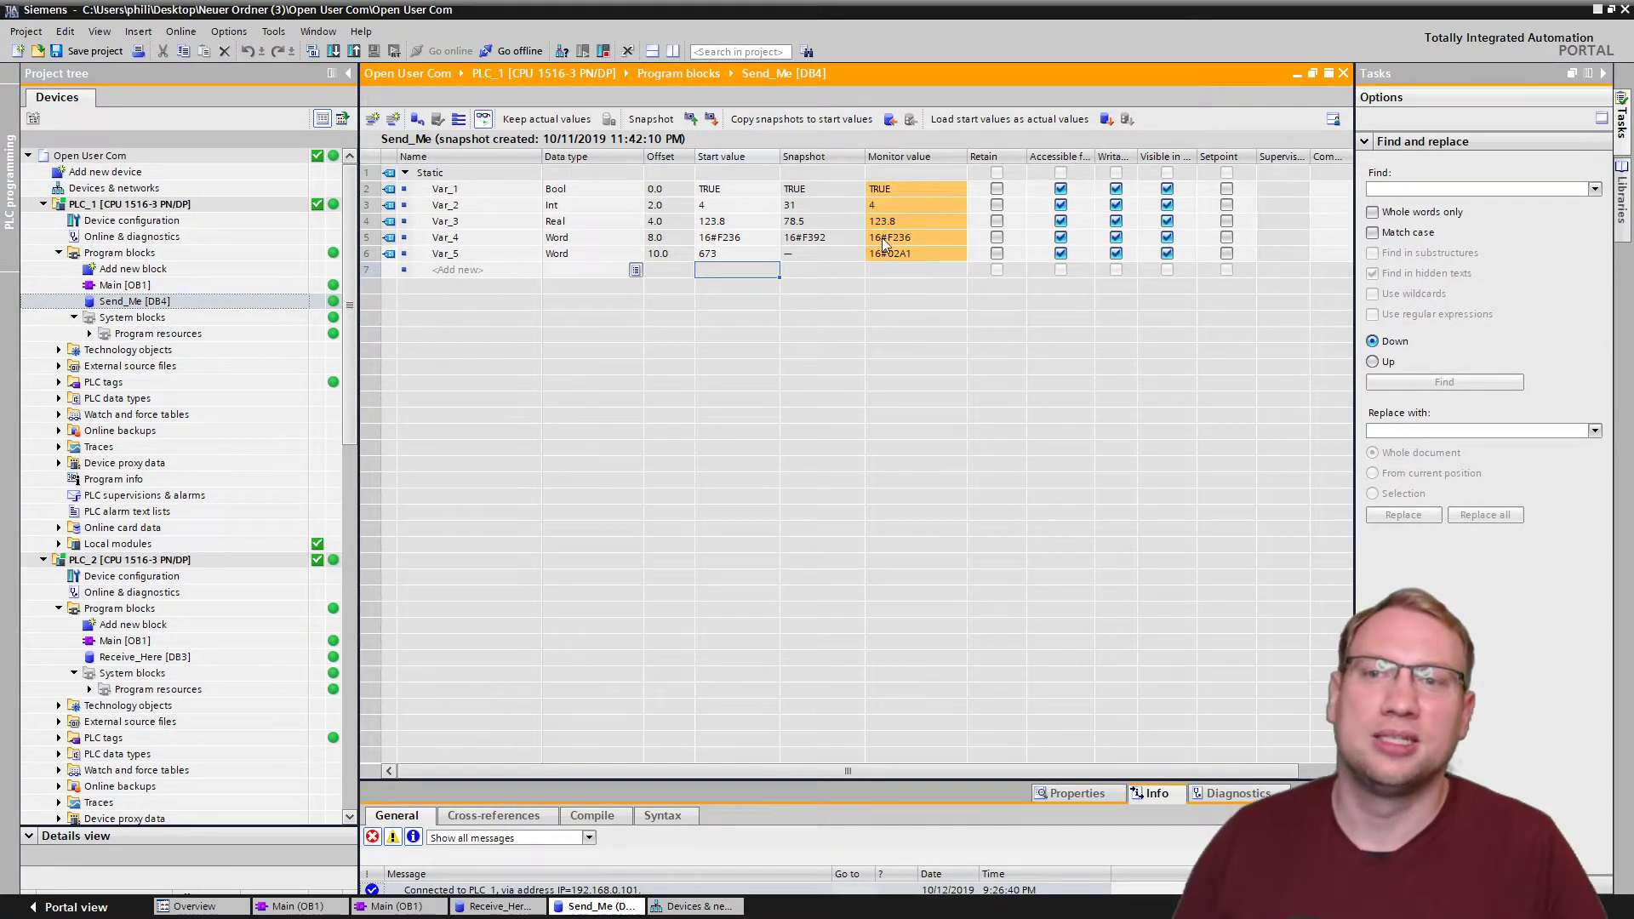
left_click_drag(898, 194, 895, 254)
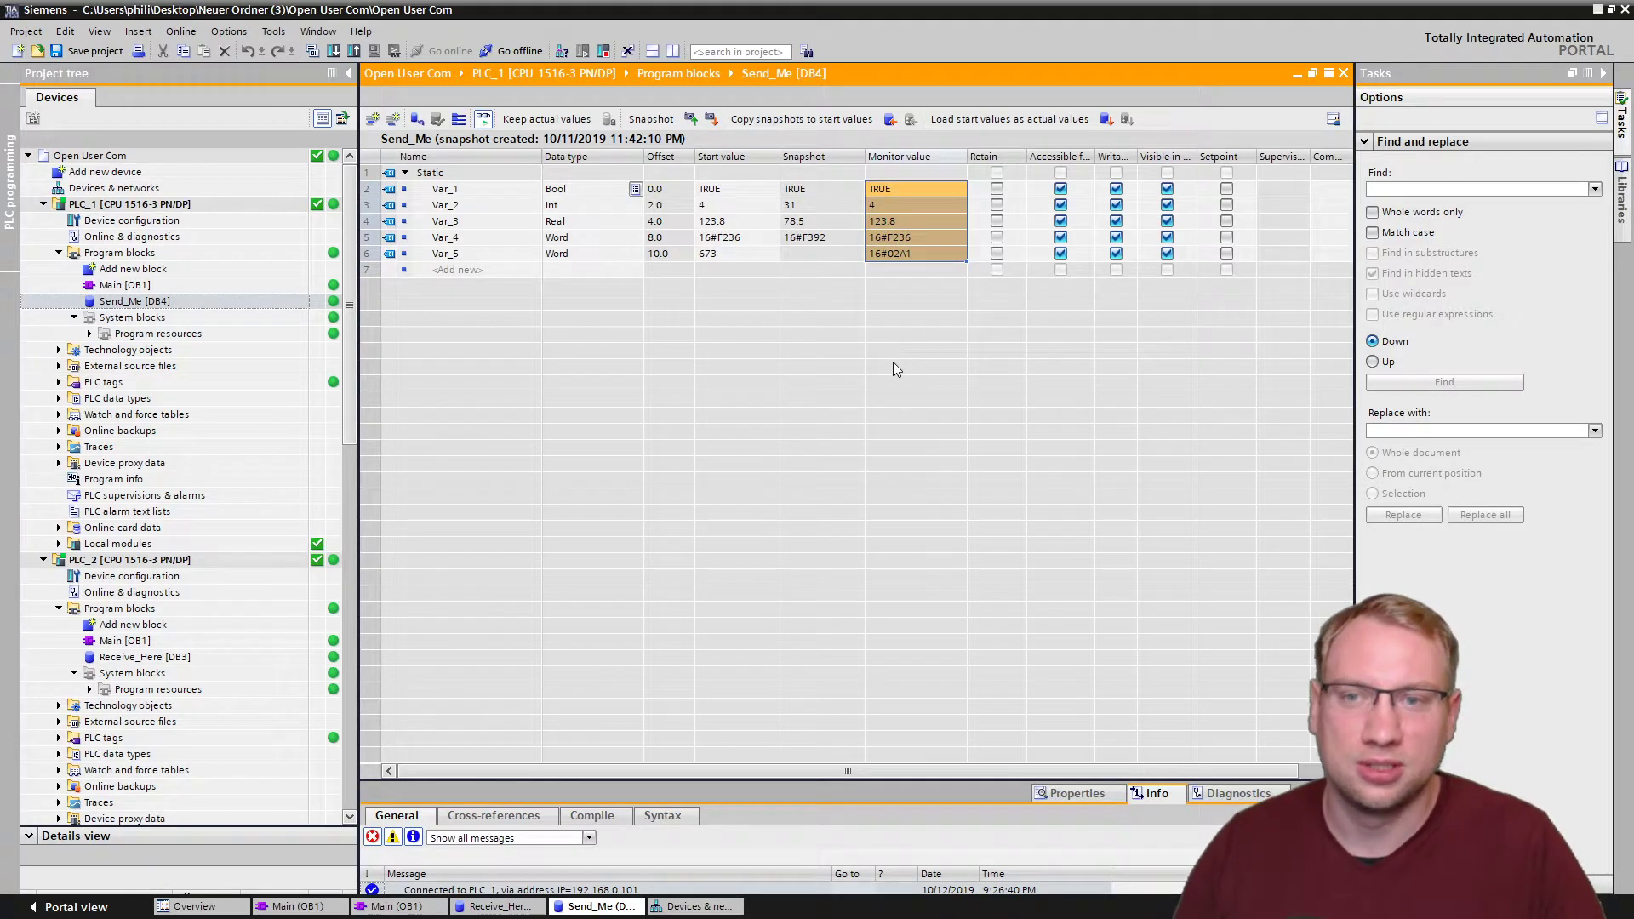
left_click(904, 273)
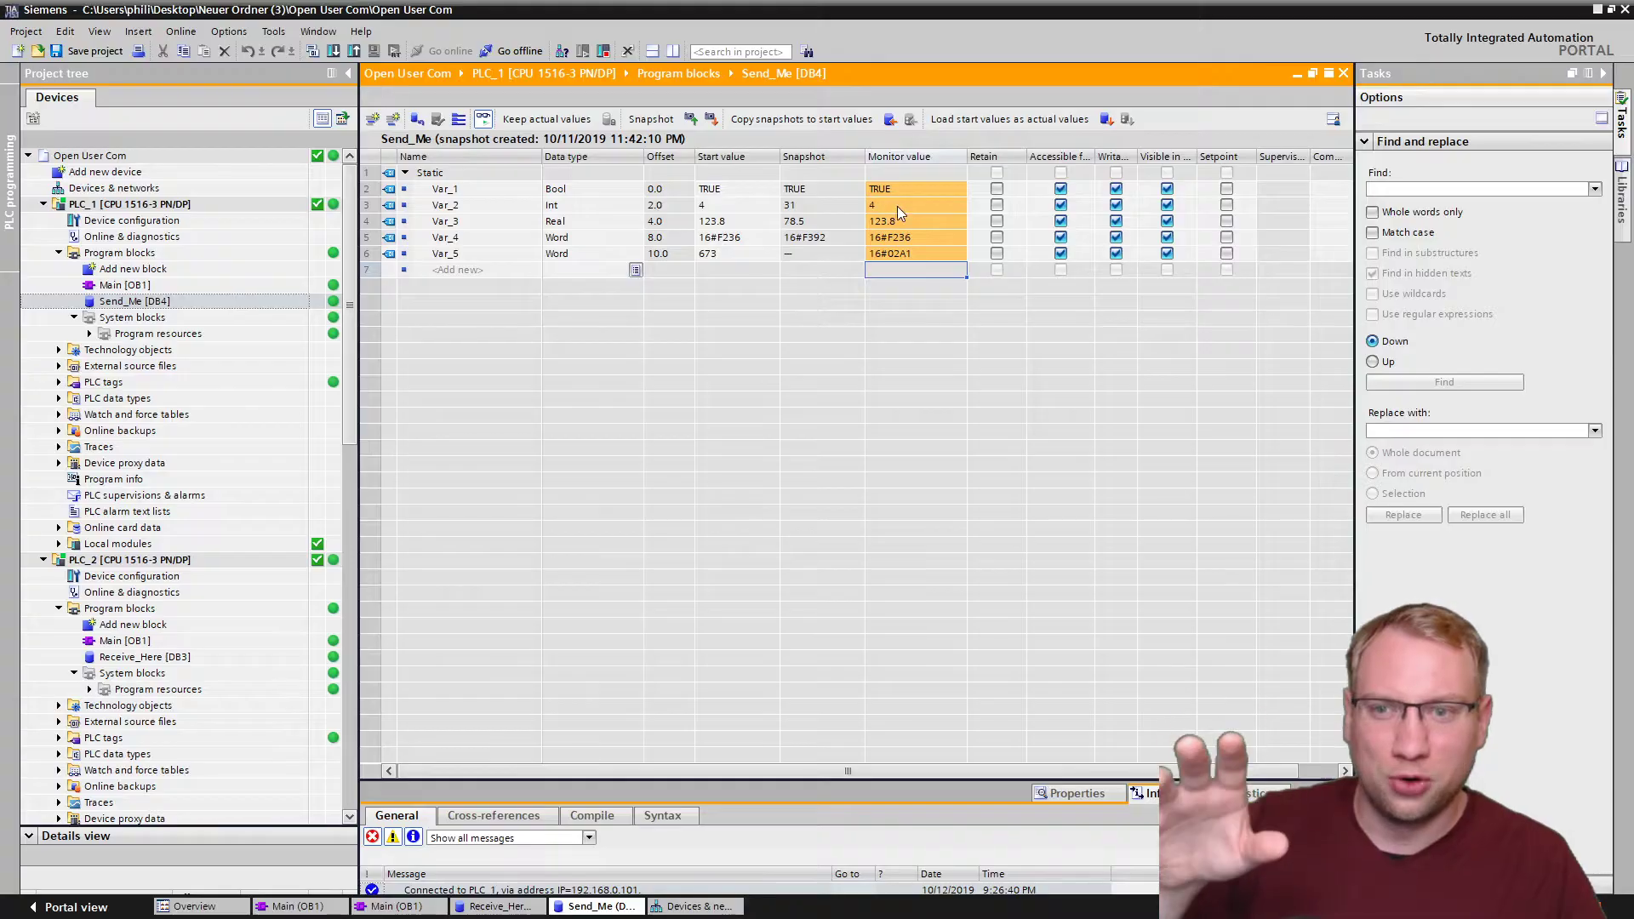
left_click(1313, 73)
left_click_drag(706, 9, 900, 103)
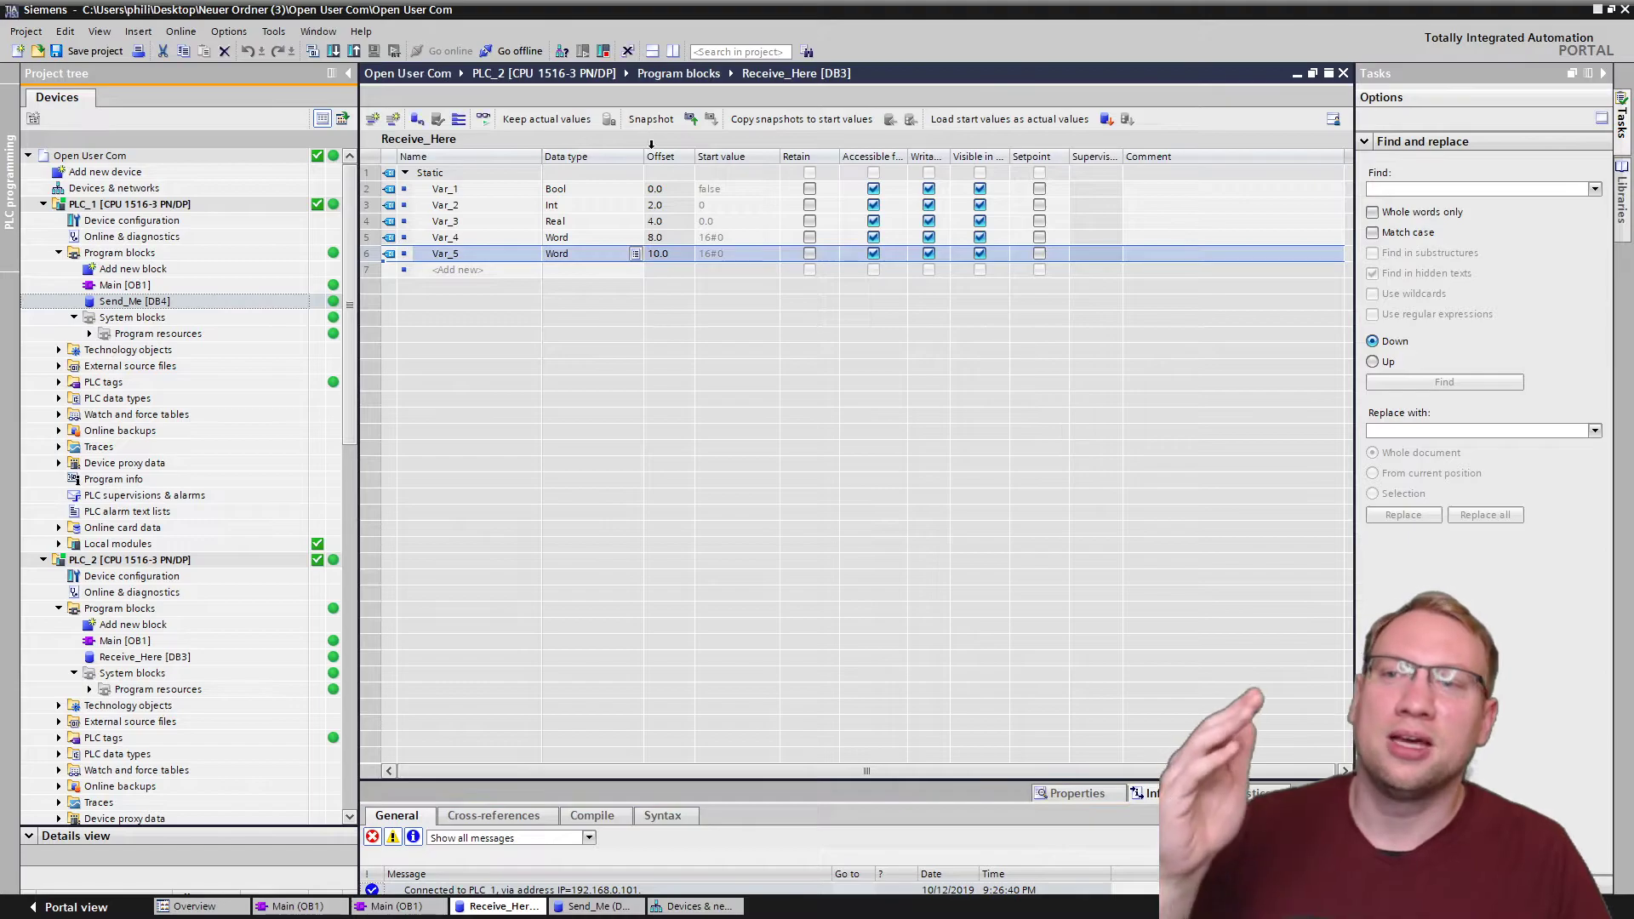
Monitor Receive_Here's live Var_1 to Var_5 values in a floating window on the right.
left_click(483, 118)
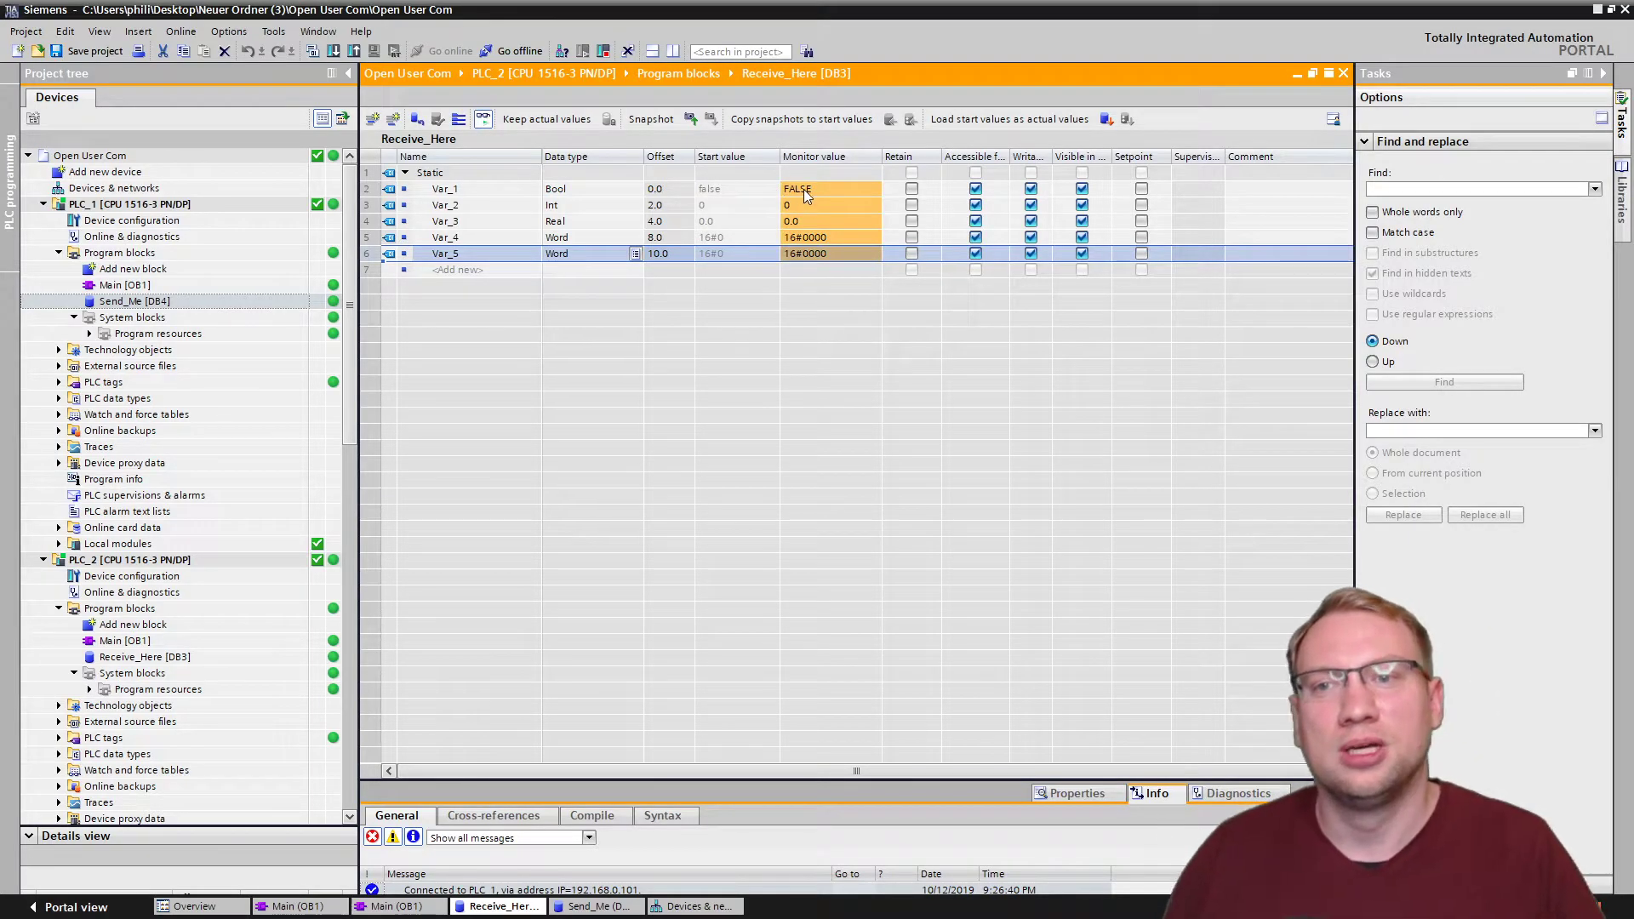
left_click_drag(803, 189, 815, 260)
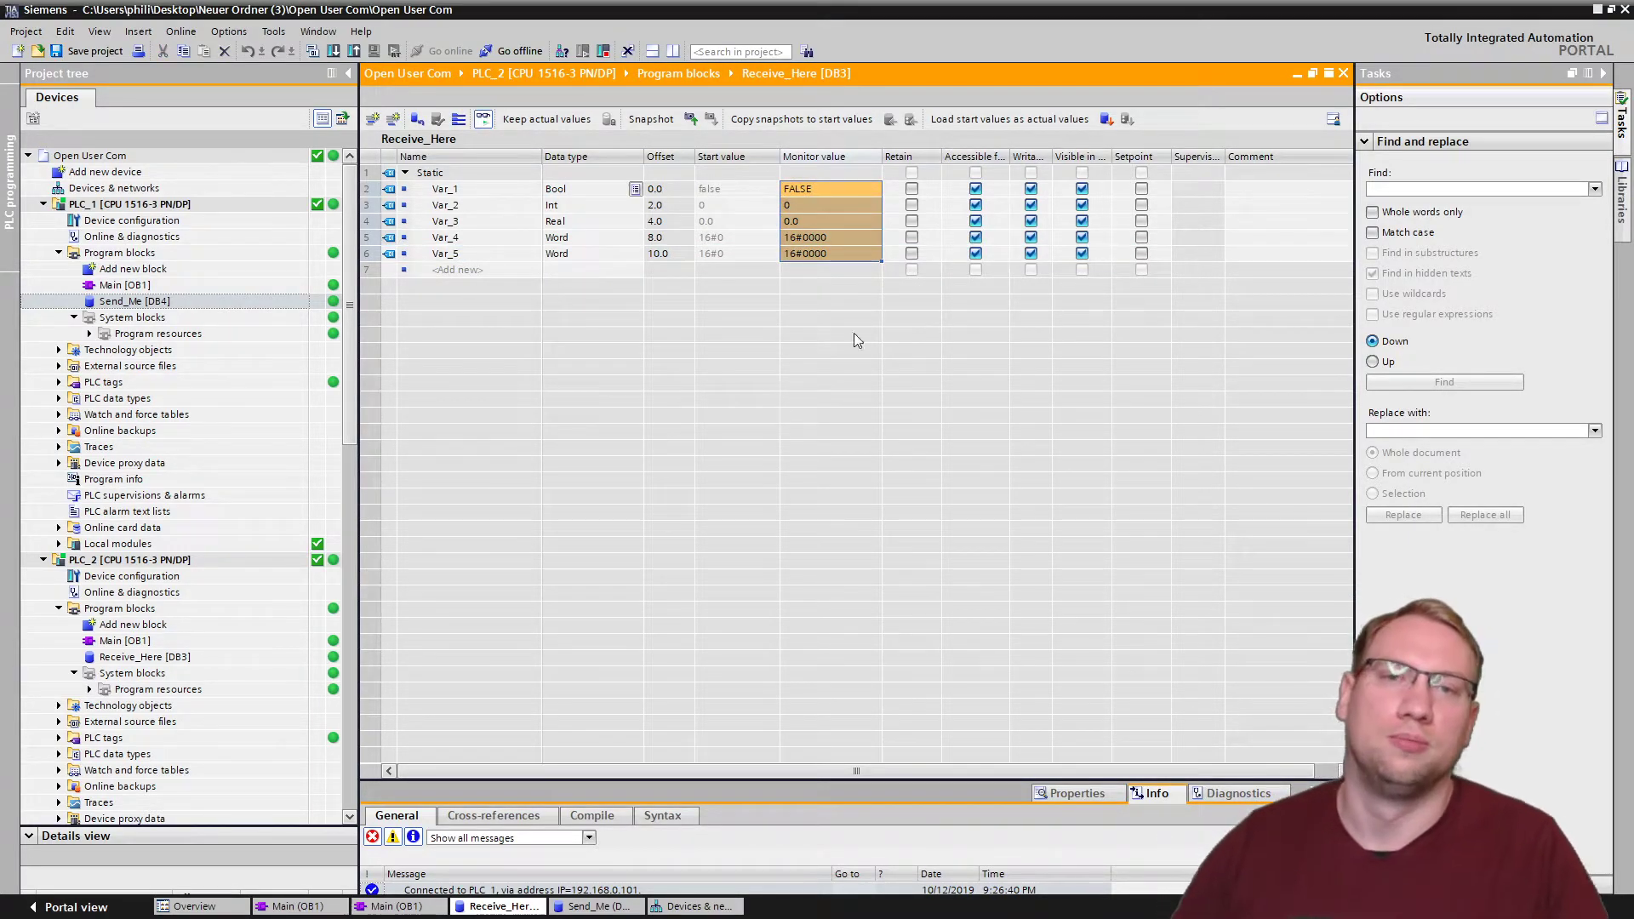
left_click(1313, 74)
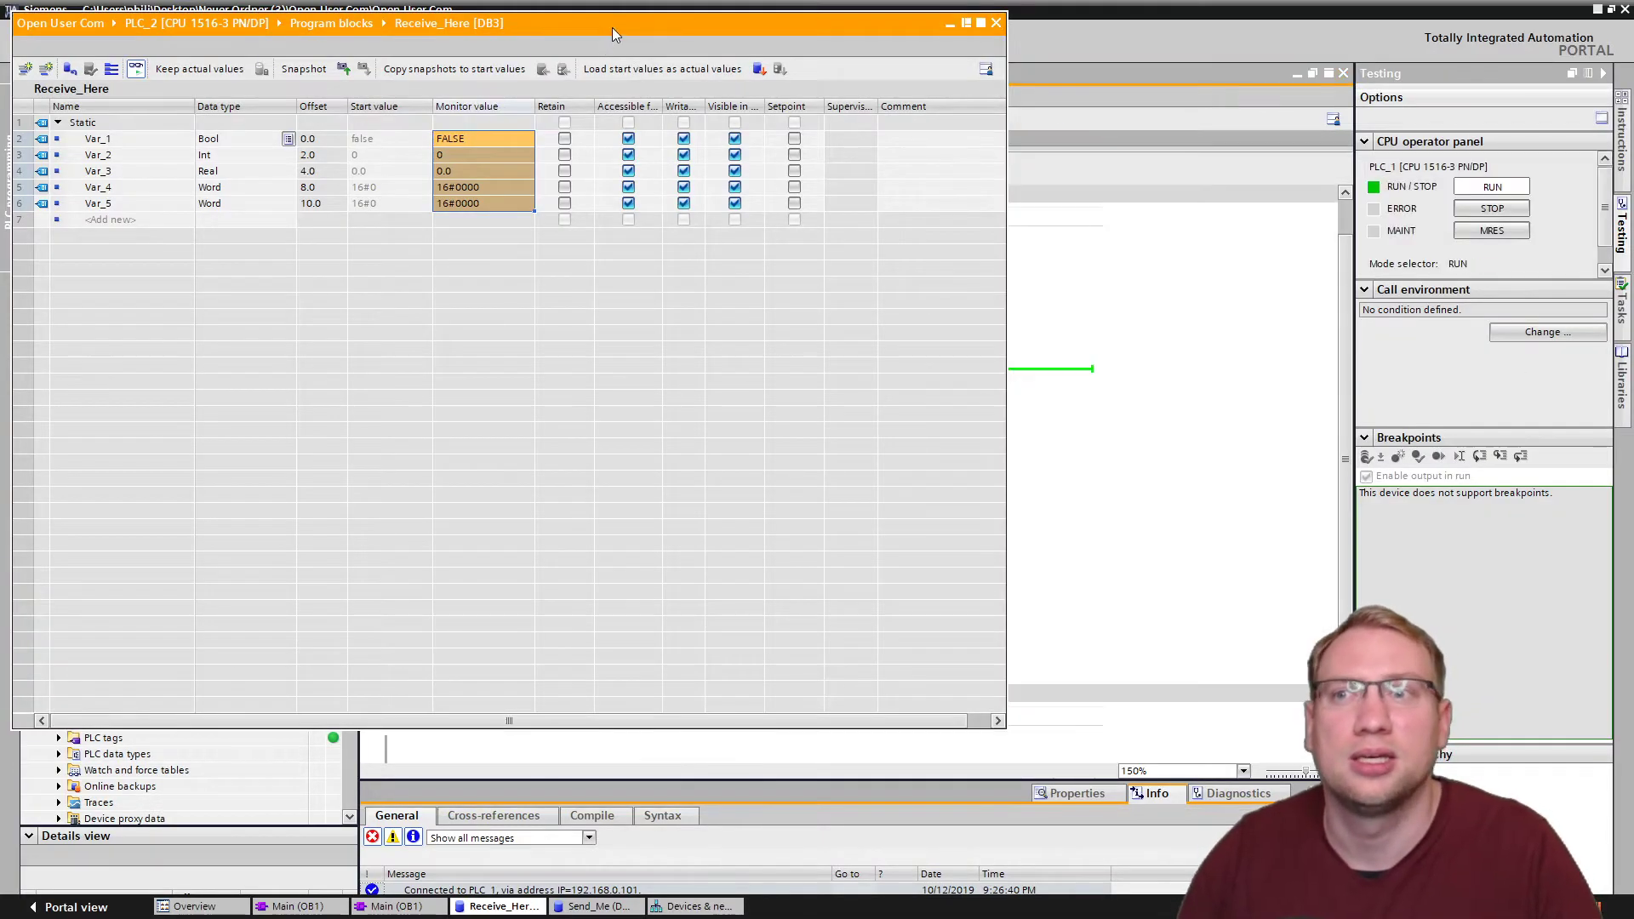
left_click_drag(611, 27, 1326, 139)
left_click(498, 447)
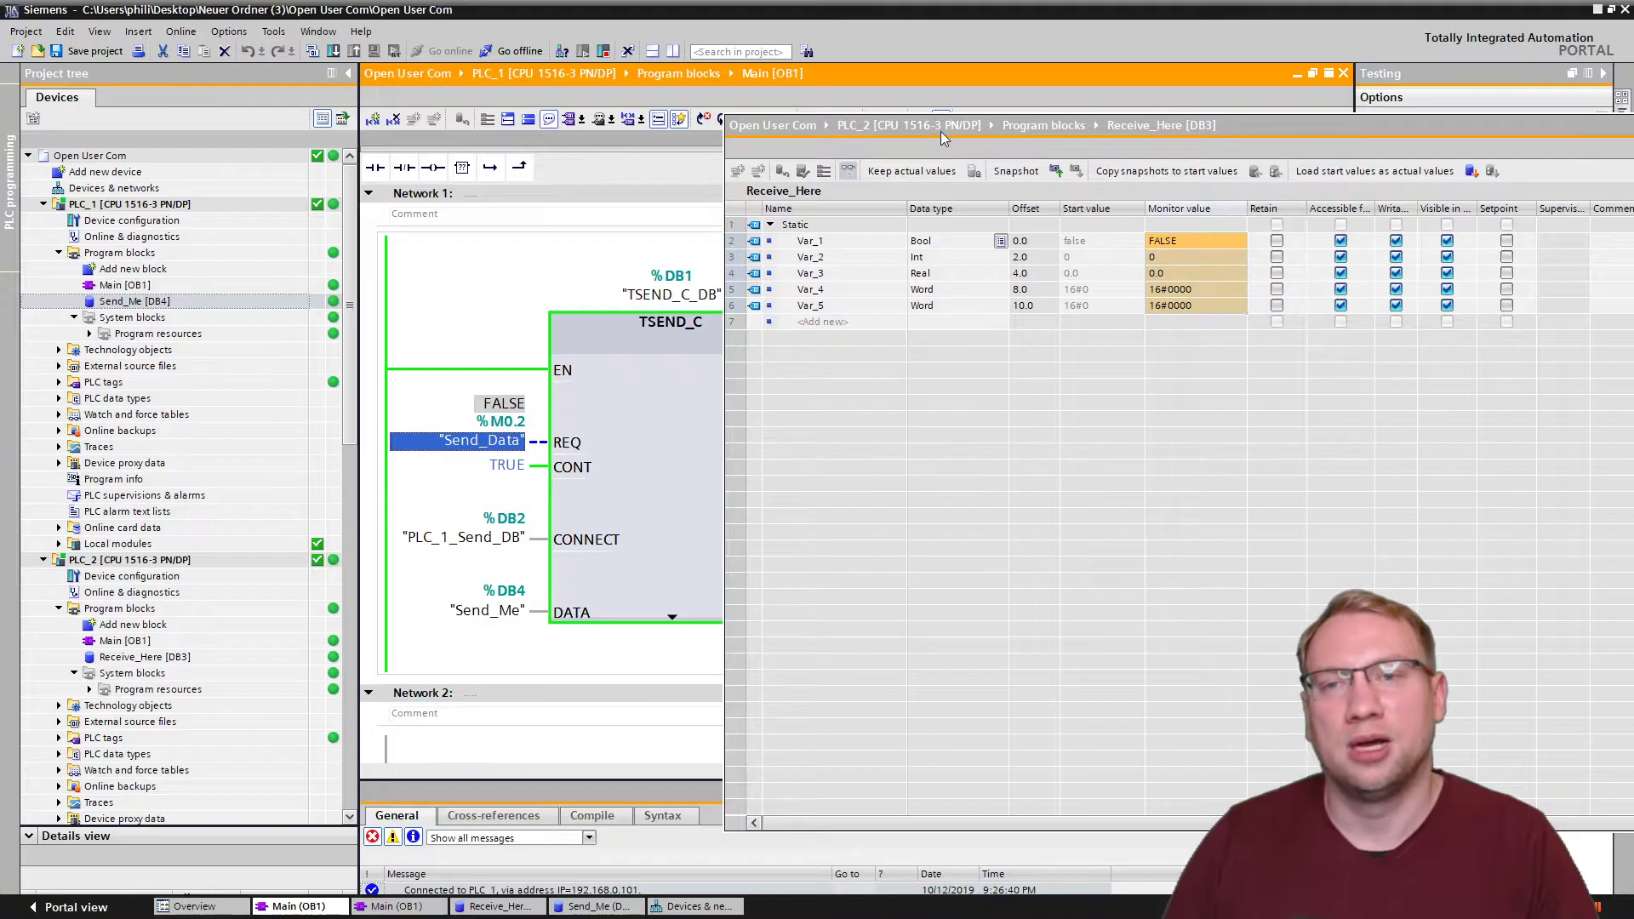
left_click_drag(942, 137, 1126, 137)
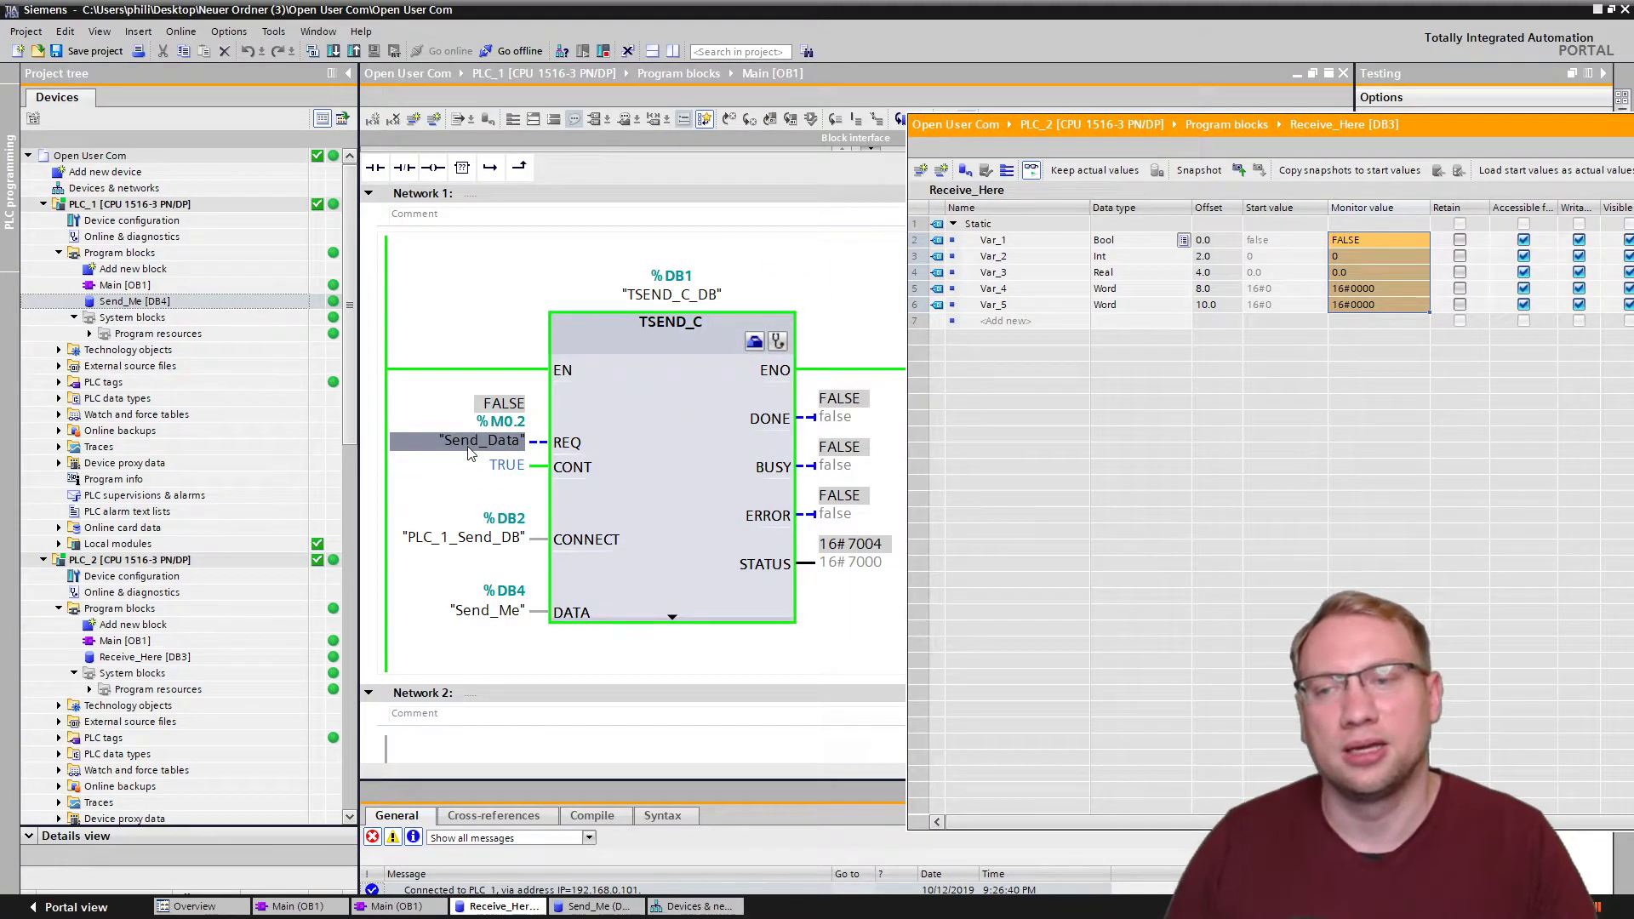
Modify Send_Data to TRUE to trigger the send and check Receive_Here's received values.
right_click(469, 450)
mouse_move(484, 460)
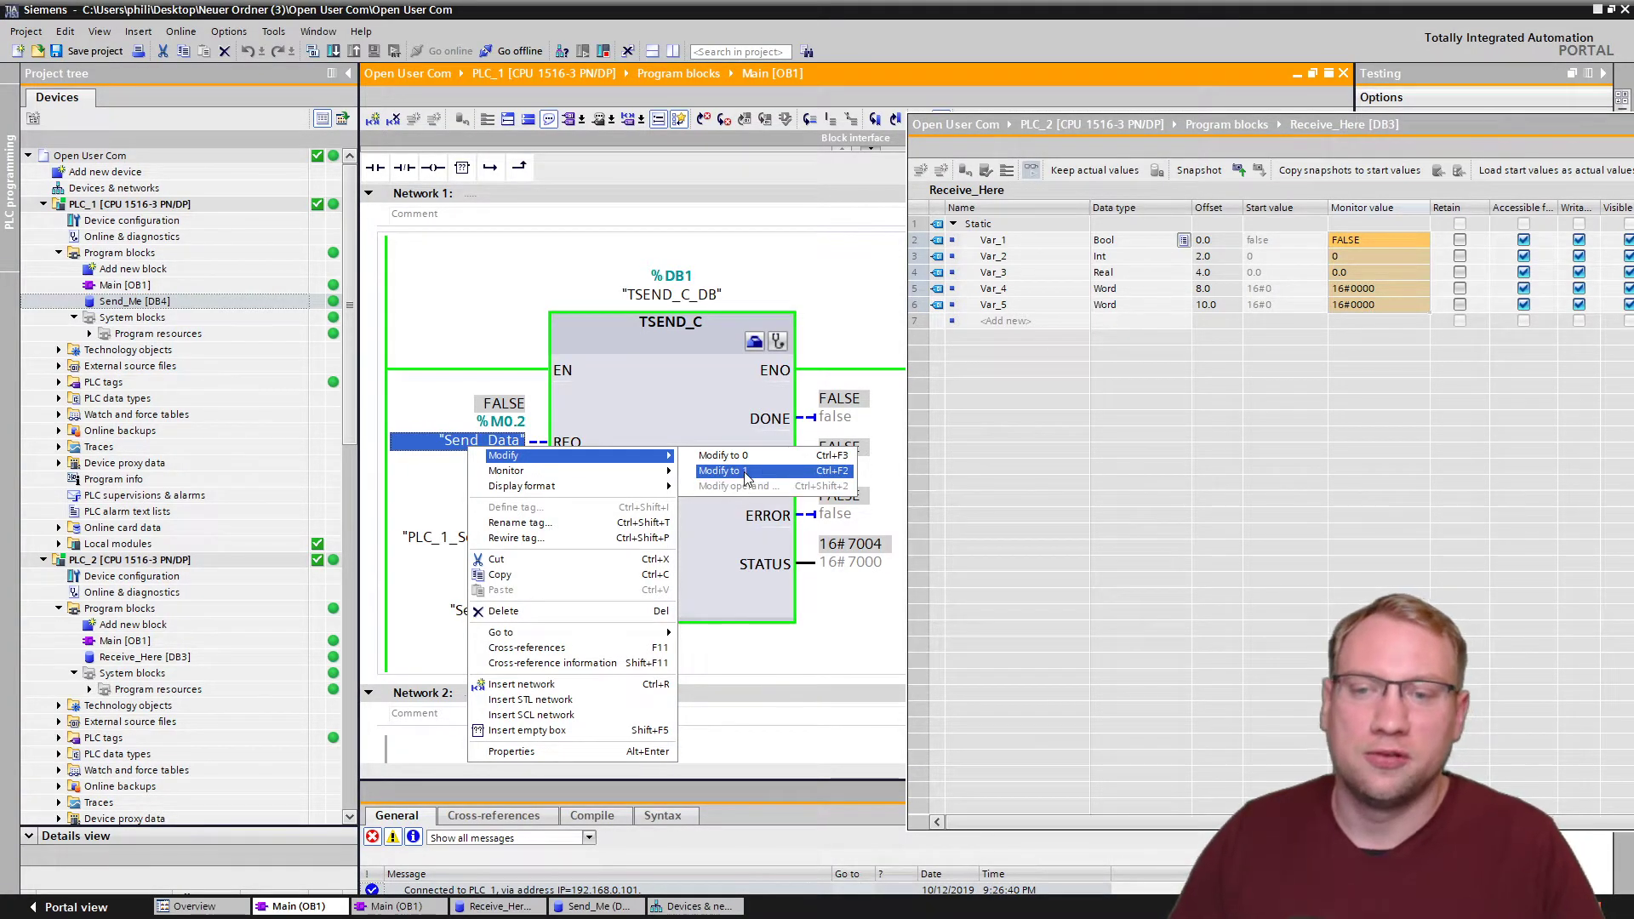
left_click(745, 472)
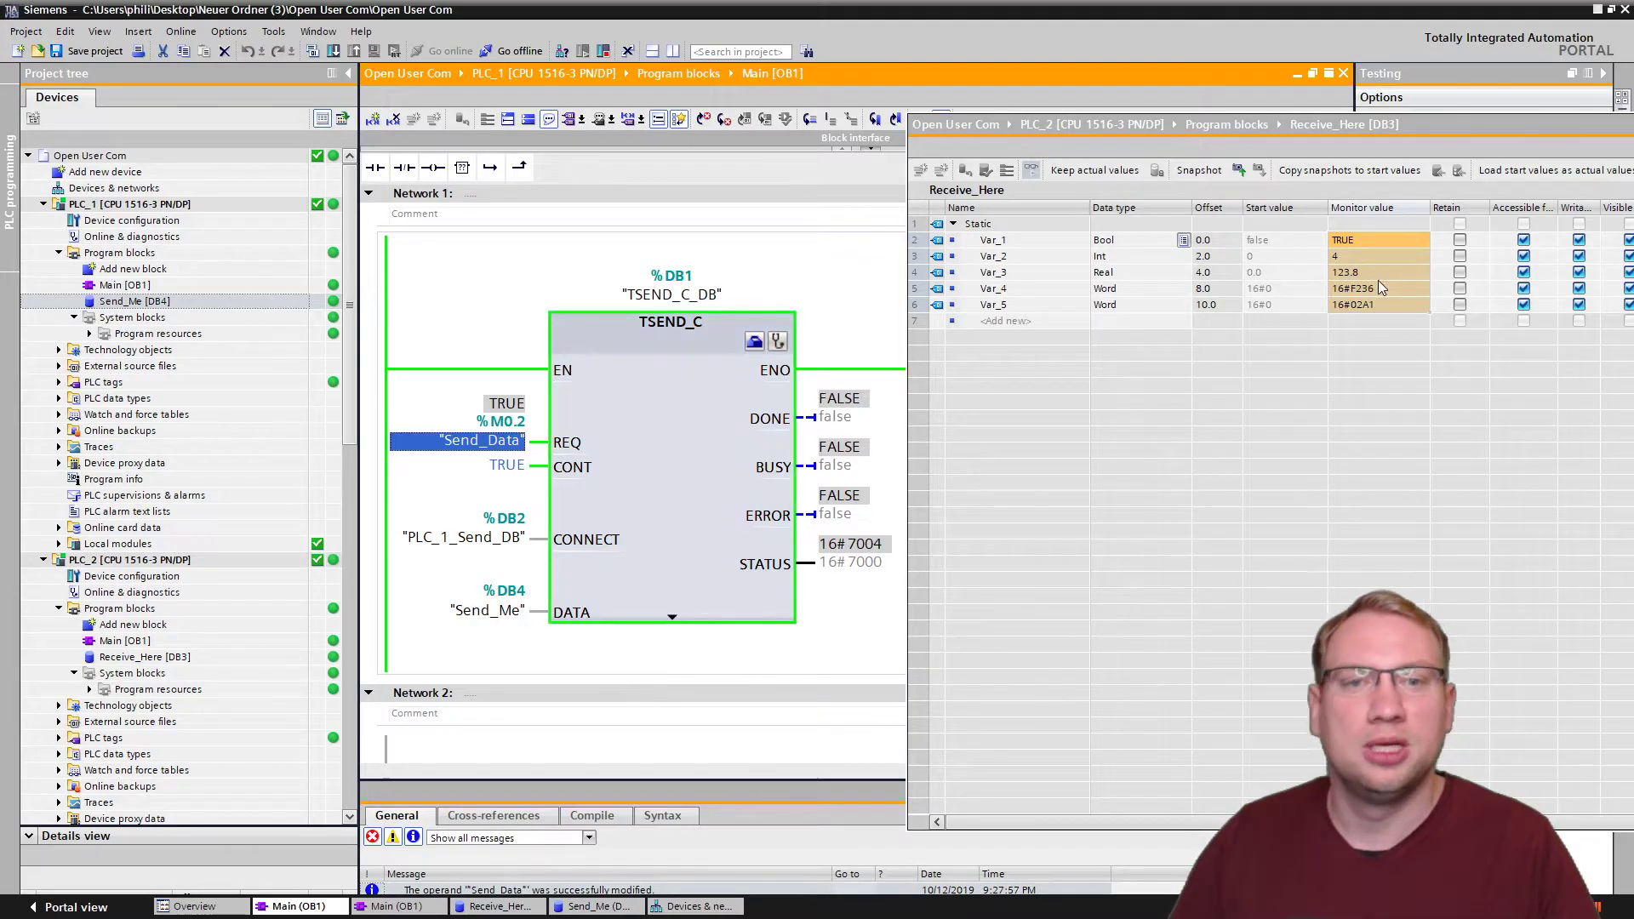
left_click(1361, 240)
left_click(1355, 274)
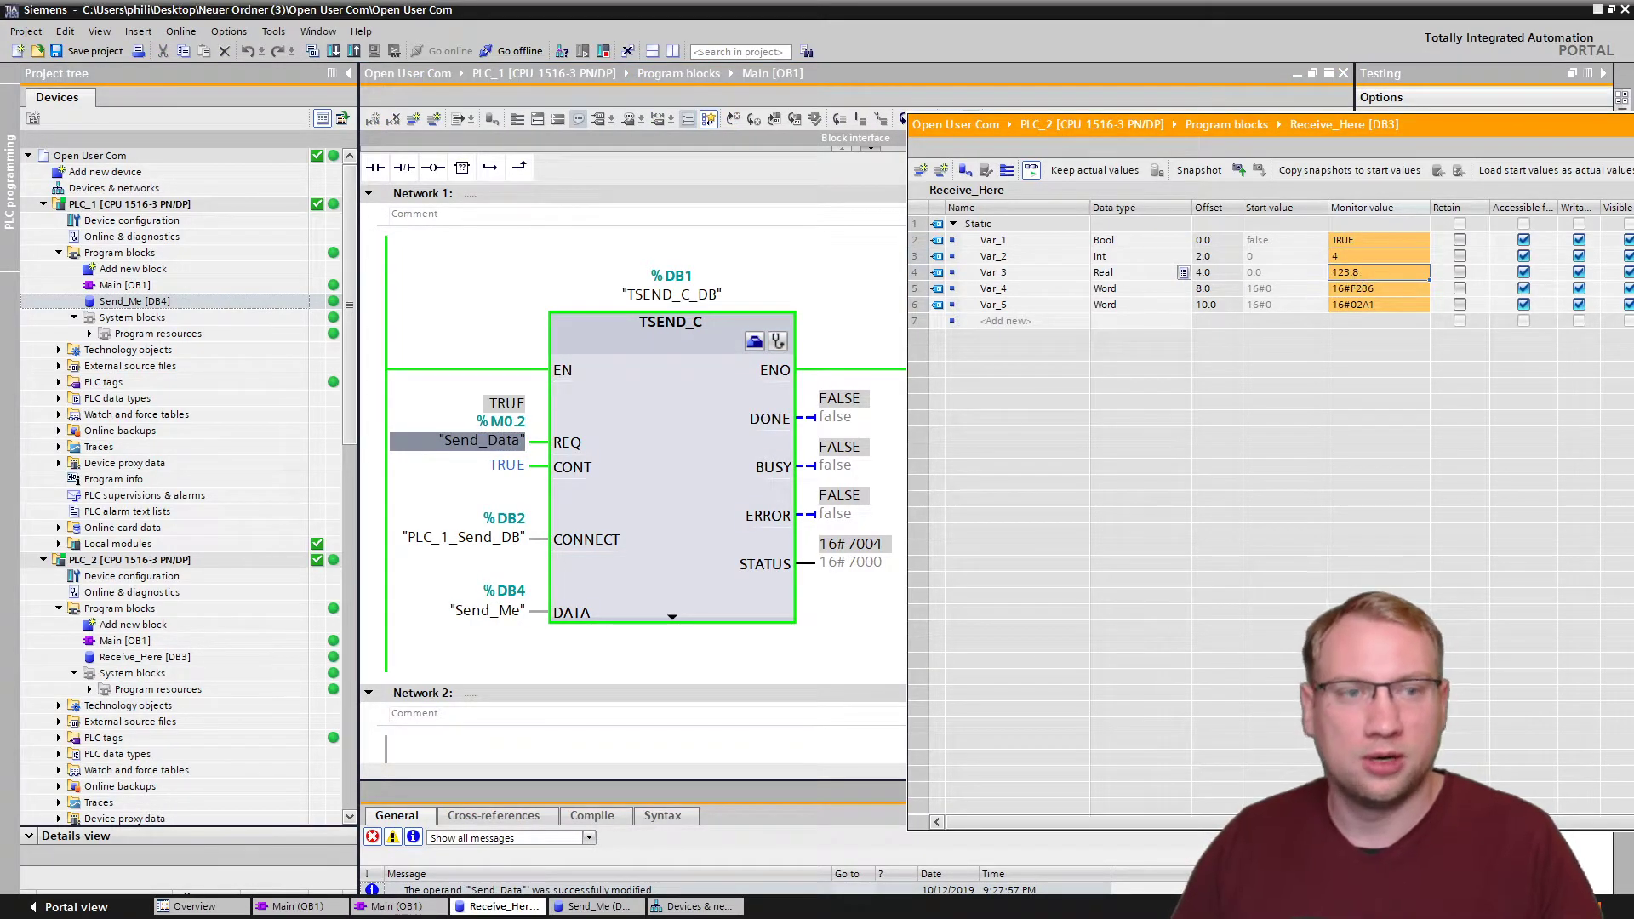
Compare Send_Me and Receive_Here monitor values: TRUE, 4, 123.8, 16#F236, 16#02A1.
left_click(594, 906)
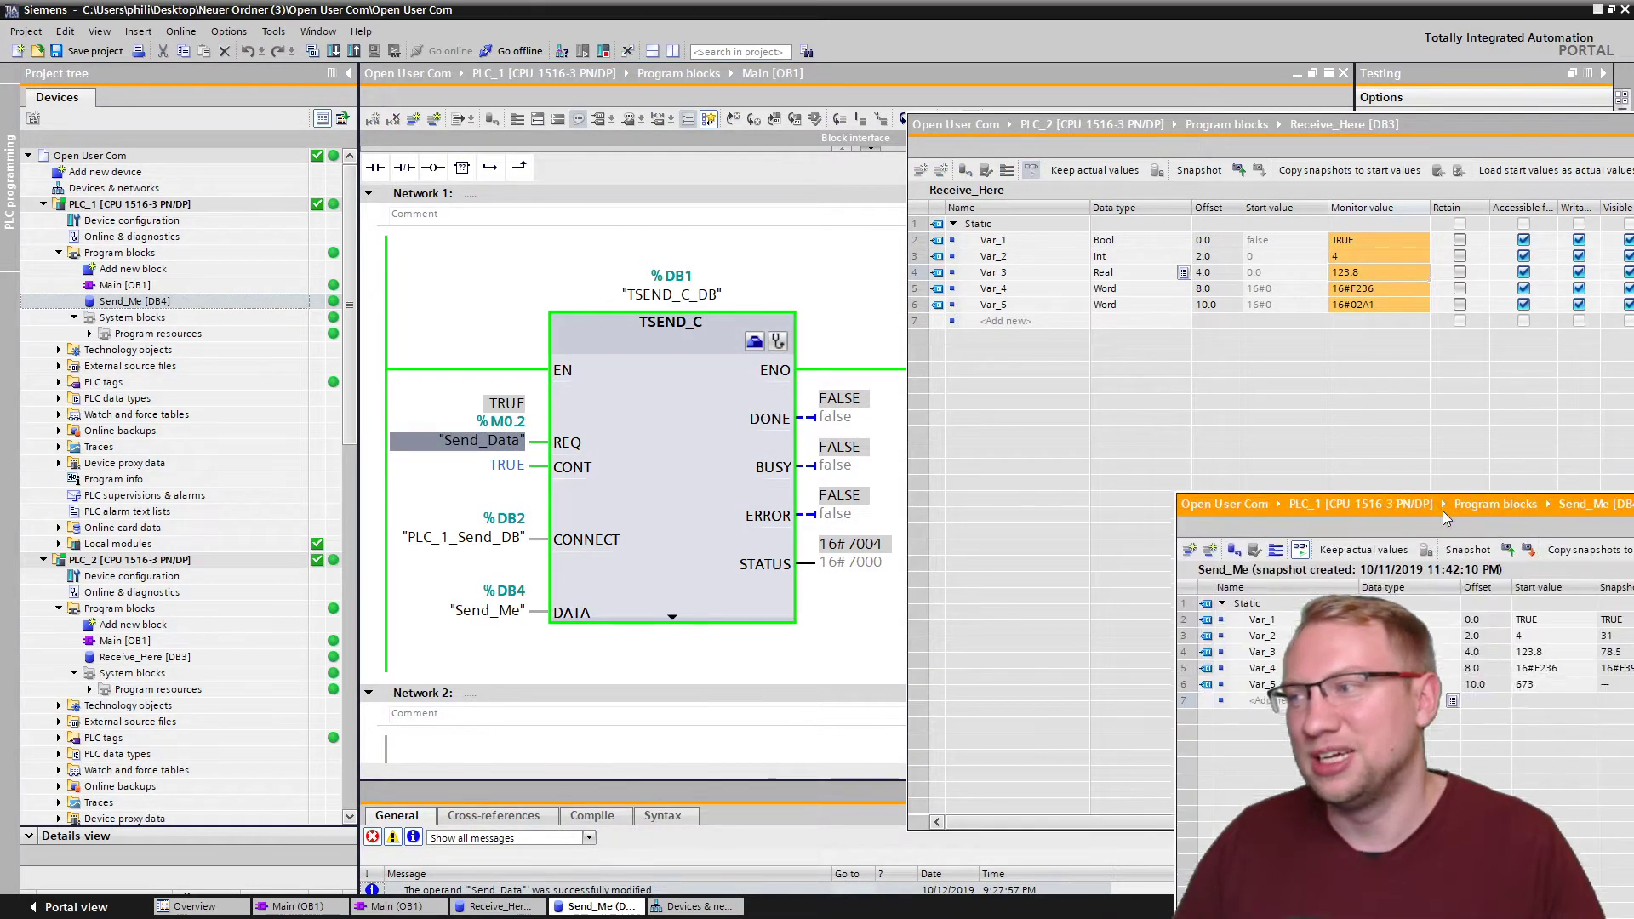
left_click_drag(1444, 516, 358, 116)
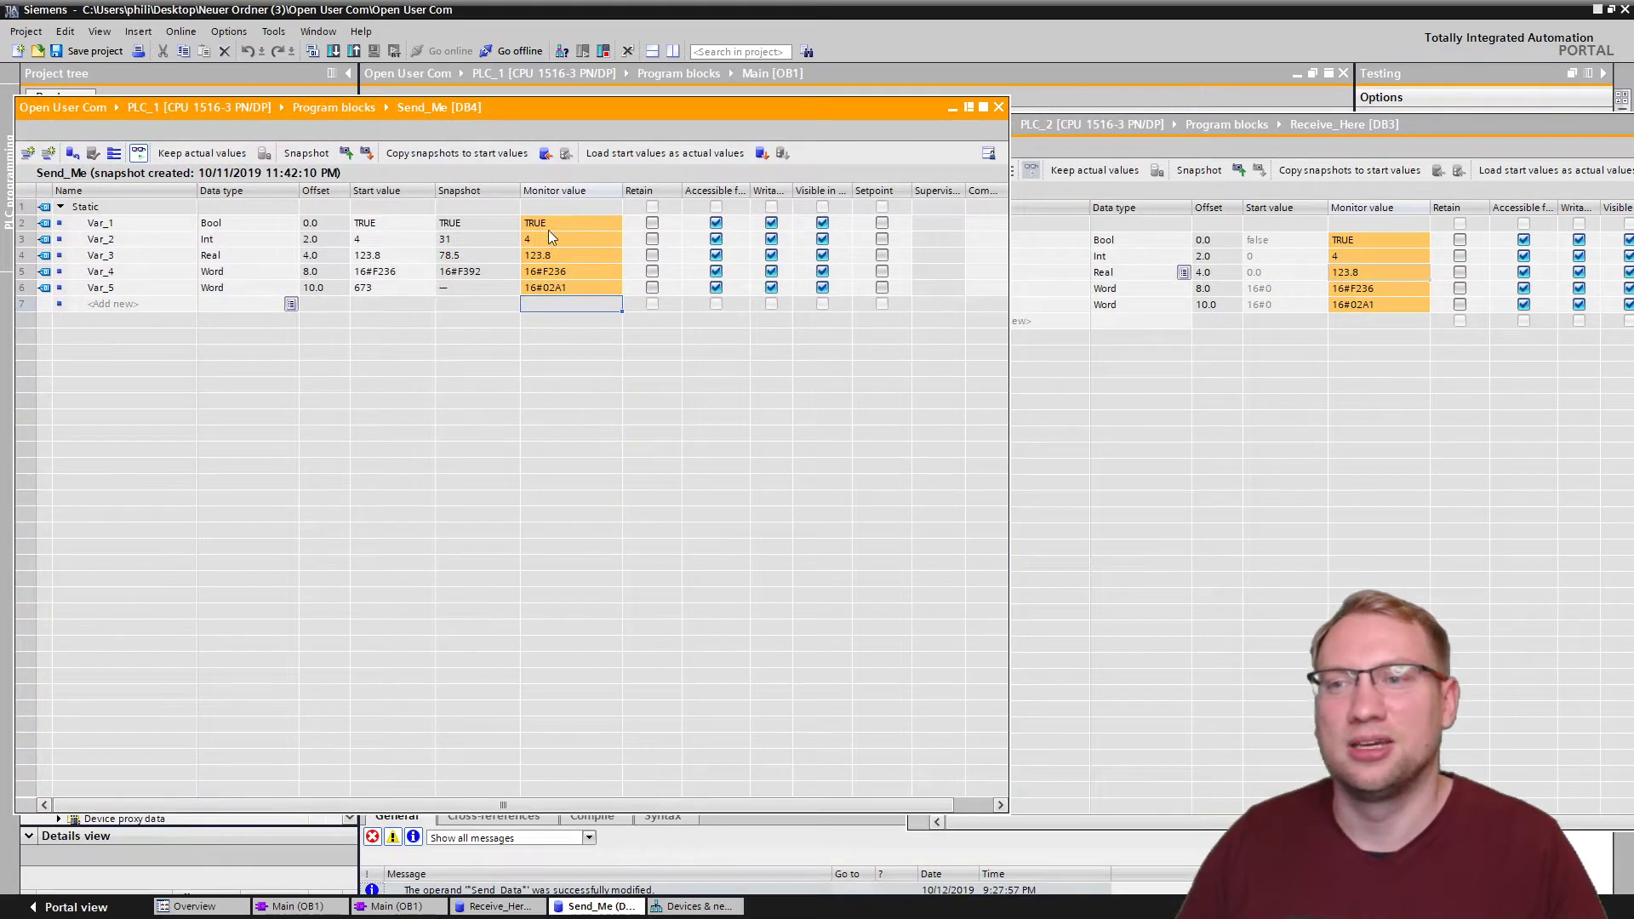
left_click_drag(549, 228, 547, 293)
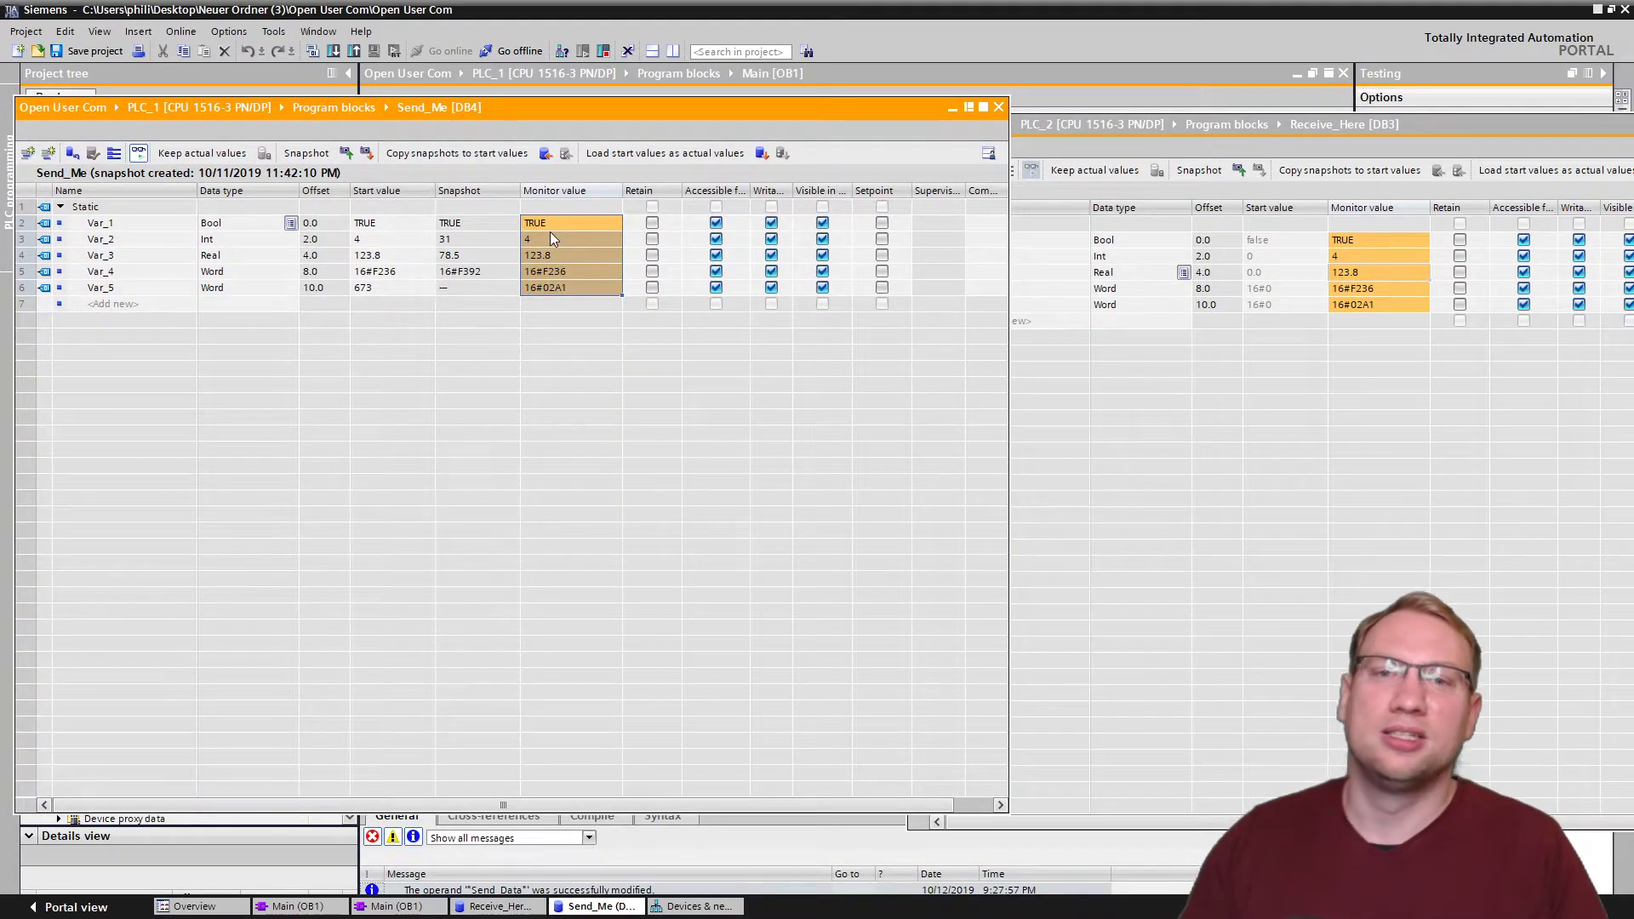
left_click_drag(1385, 241, 1370, 315)
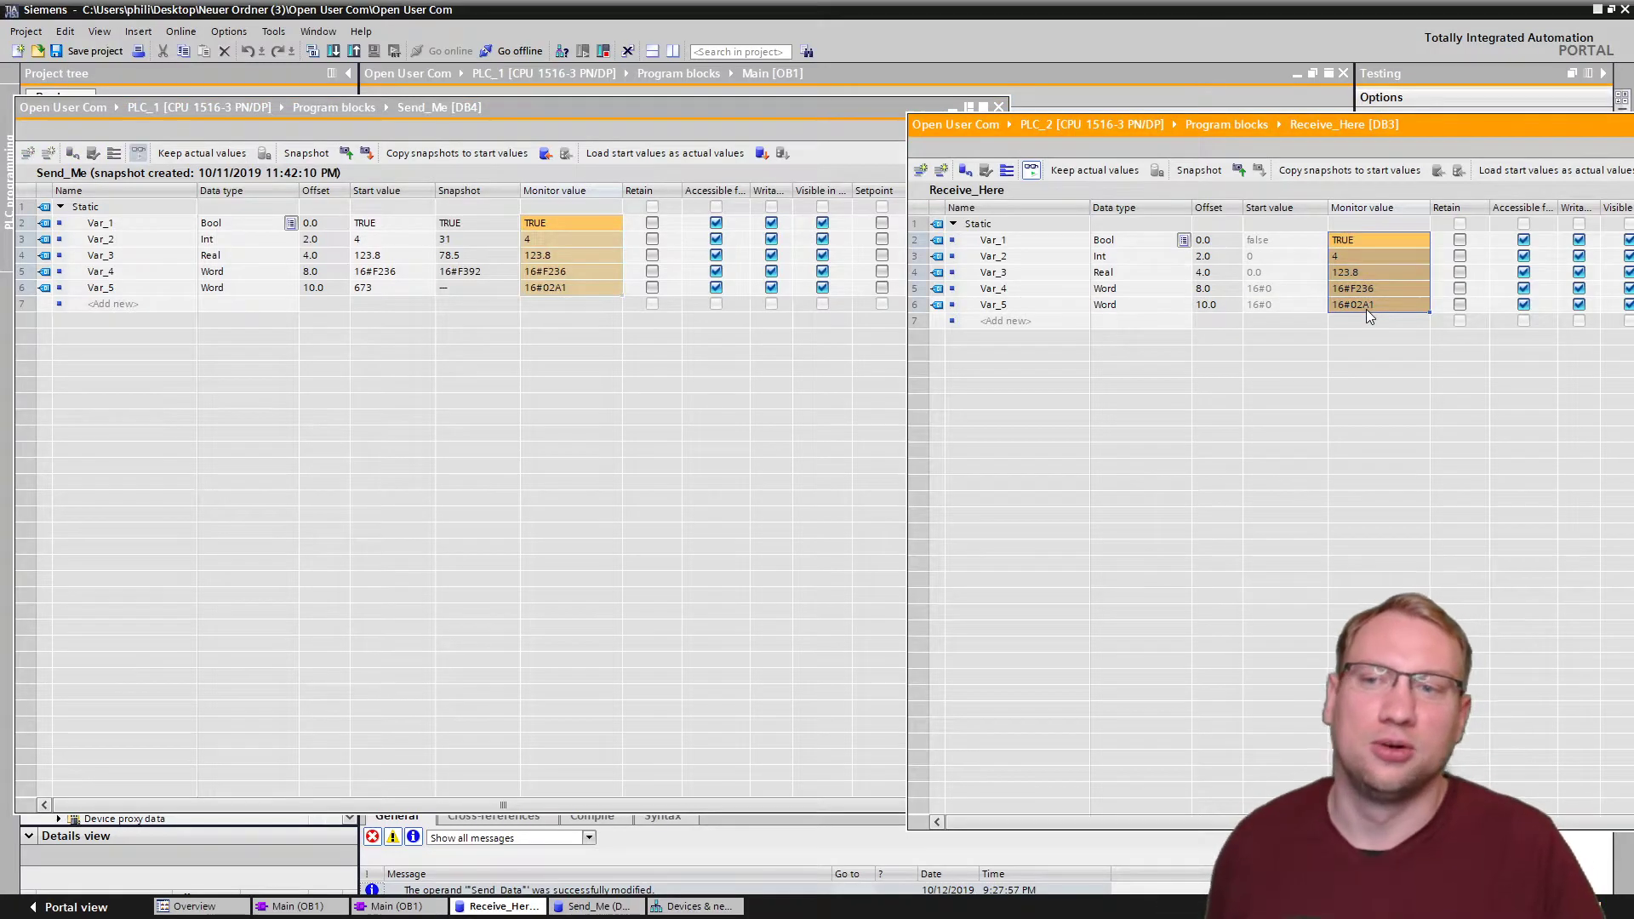
left_click_drag(536, 245, 568, 228)
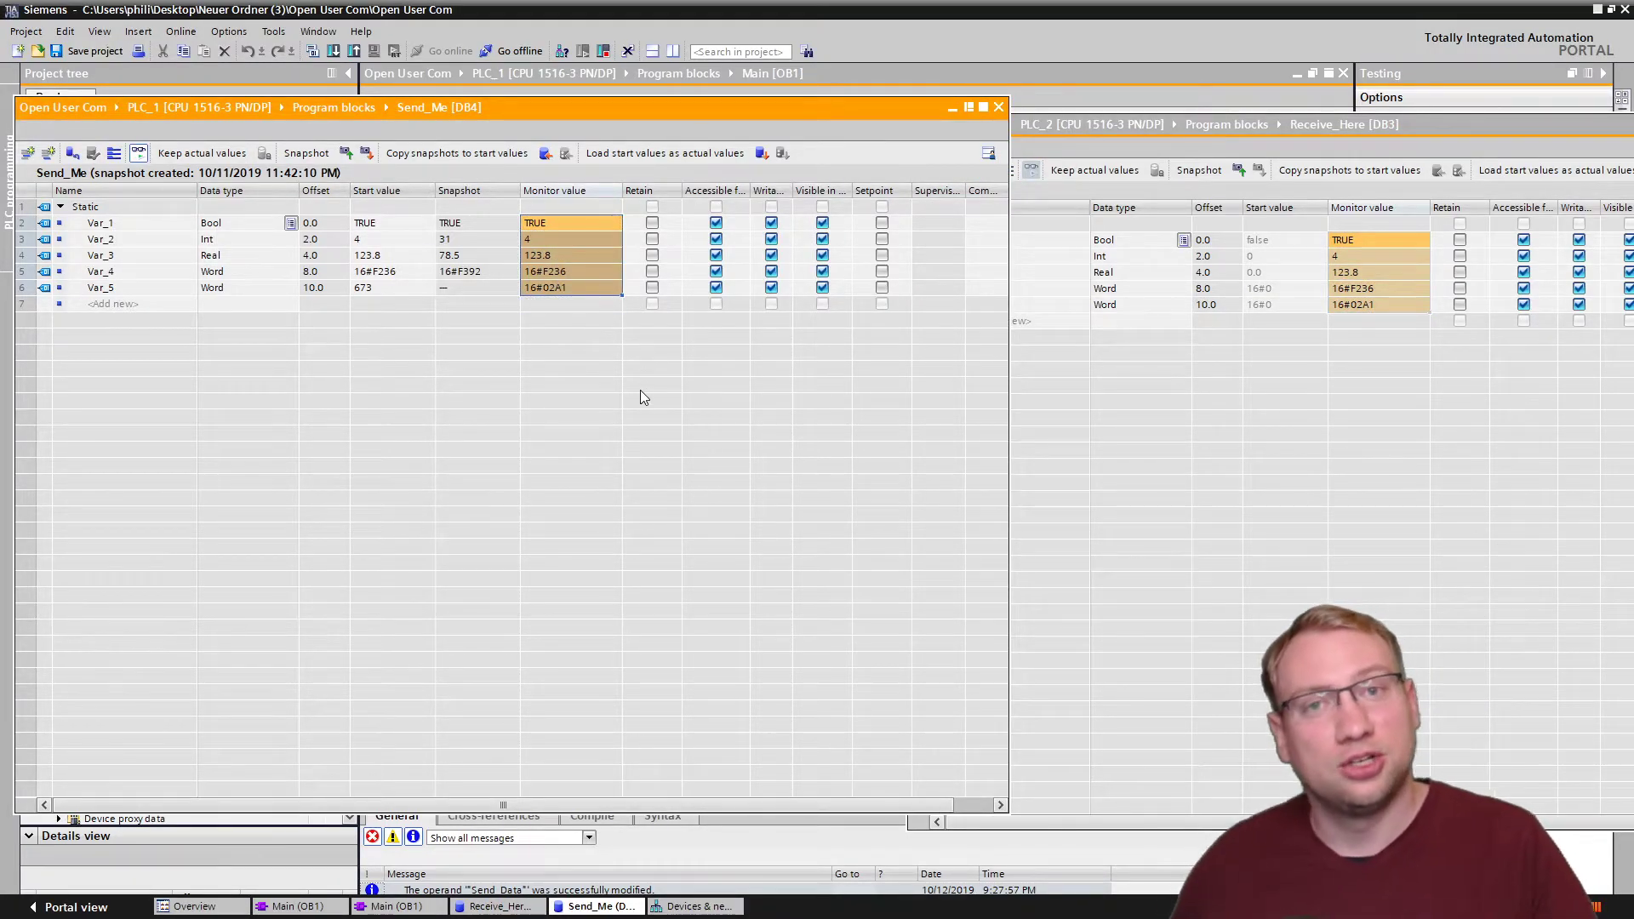
Close the Send_Me and Receive_Here data blocks, returning to PLC_1's Main [OB1].
left_click(998, 106)
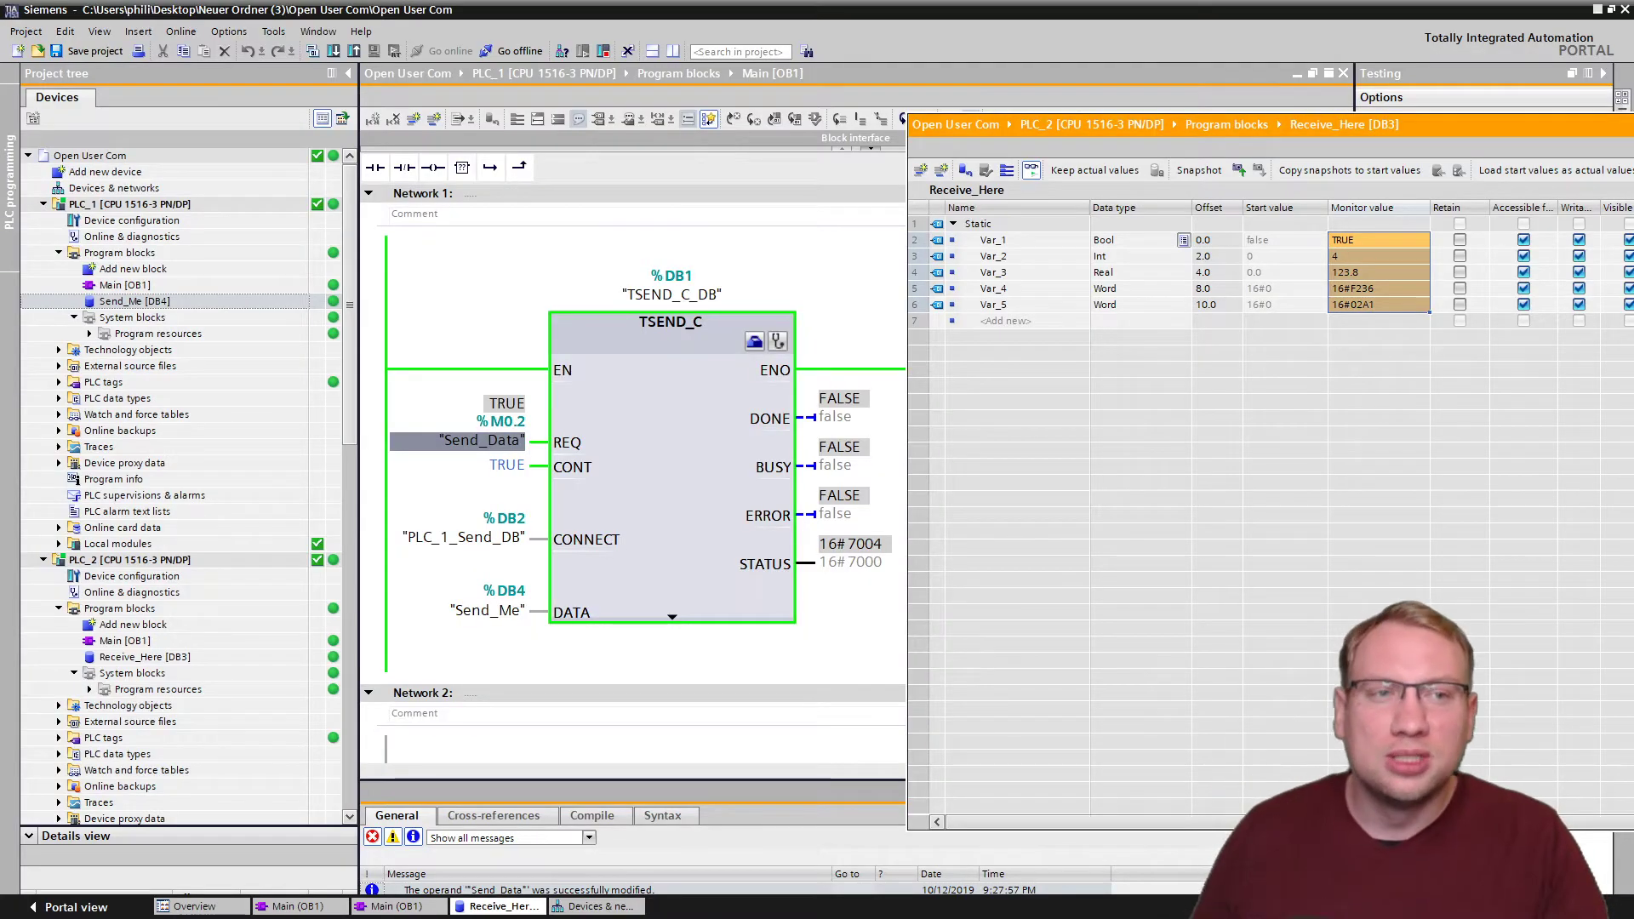
key("ctrl+F4")
left_click(851, 564)
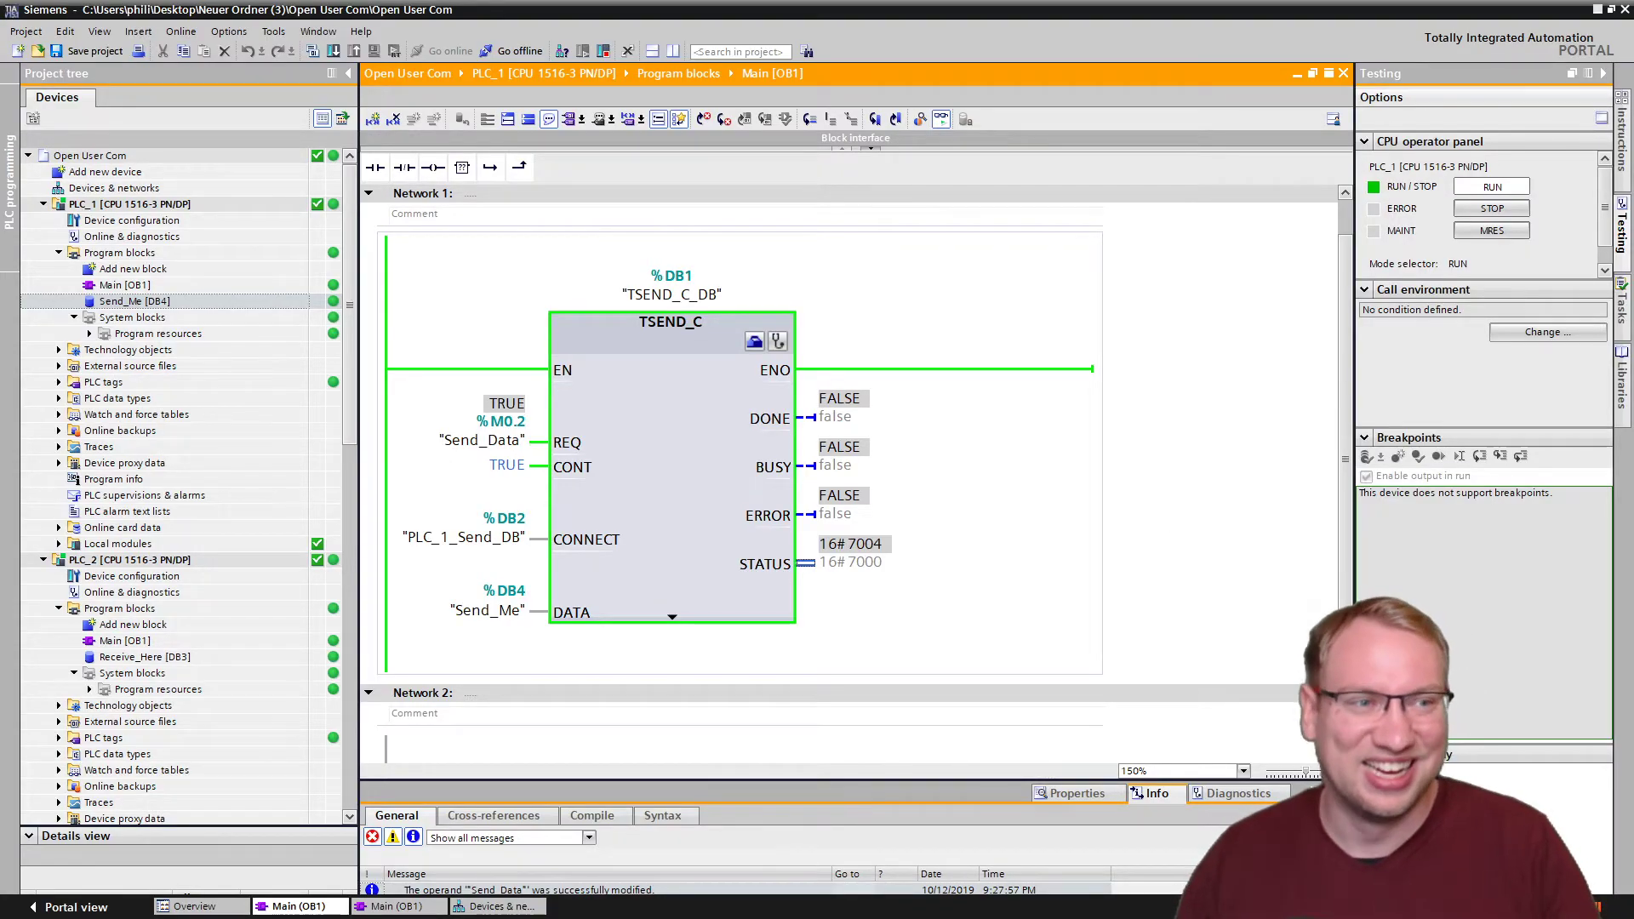
Dock PLC_2's Main [OB1] beside PLC_1's and review the TSEND_C and TRCV_C status values.
key("ctrl+Tab")
left_click_drag(397, 906, 1290, 74)
left_click(838, 561)
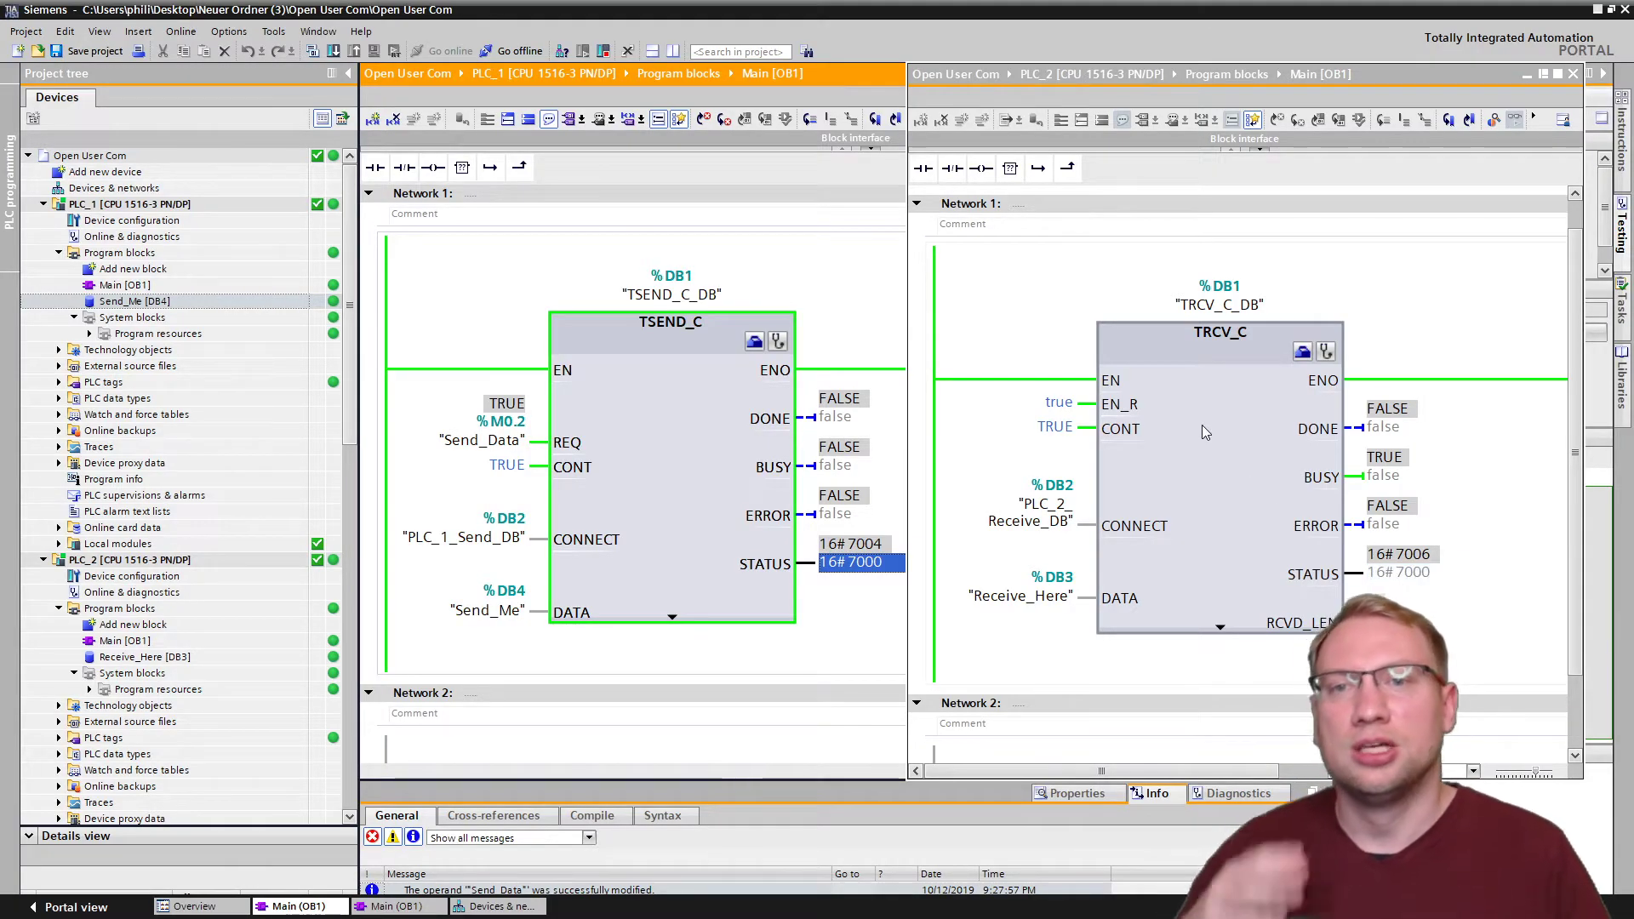
left_click(1115, 366)
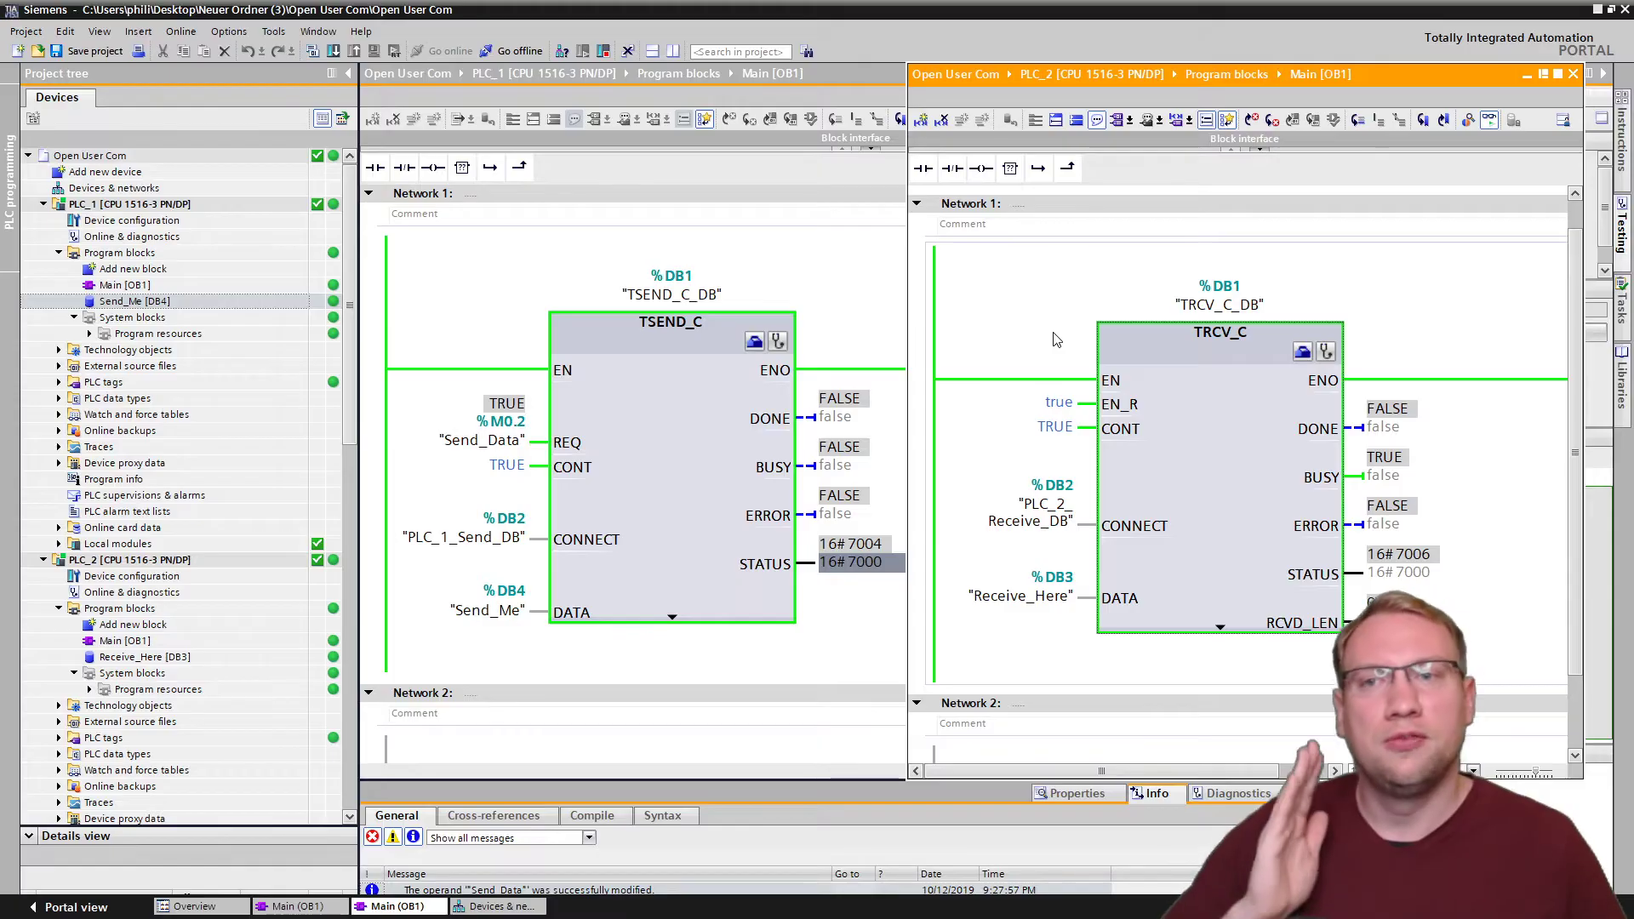
Take PLC_2 and PLC_1 offline.
left_click(509, 51)
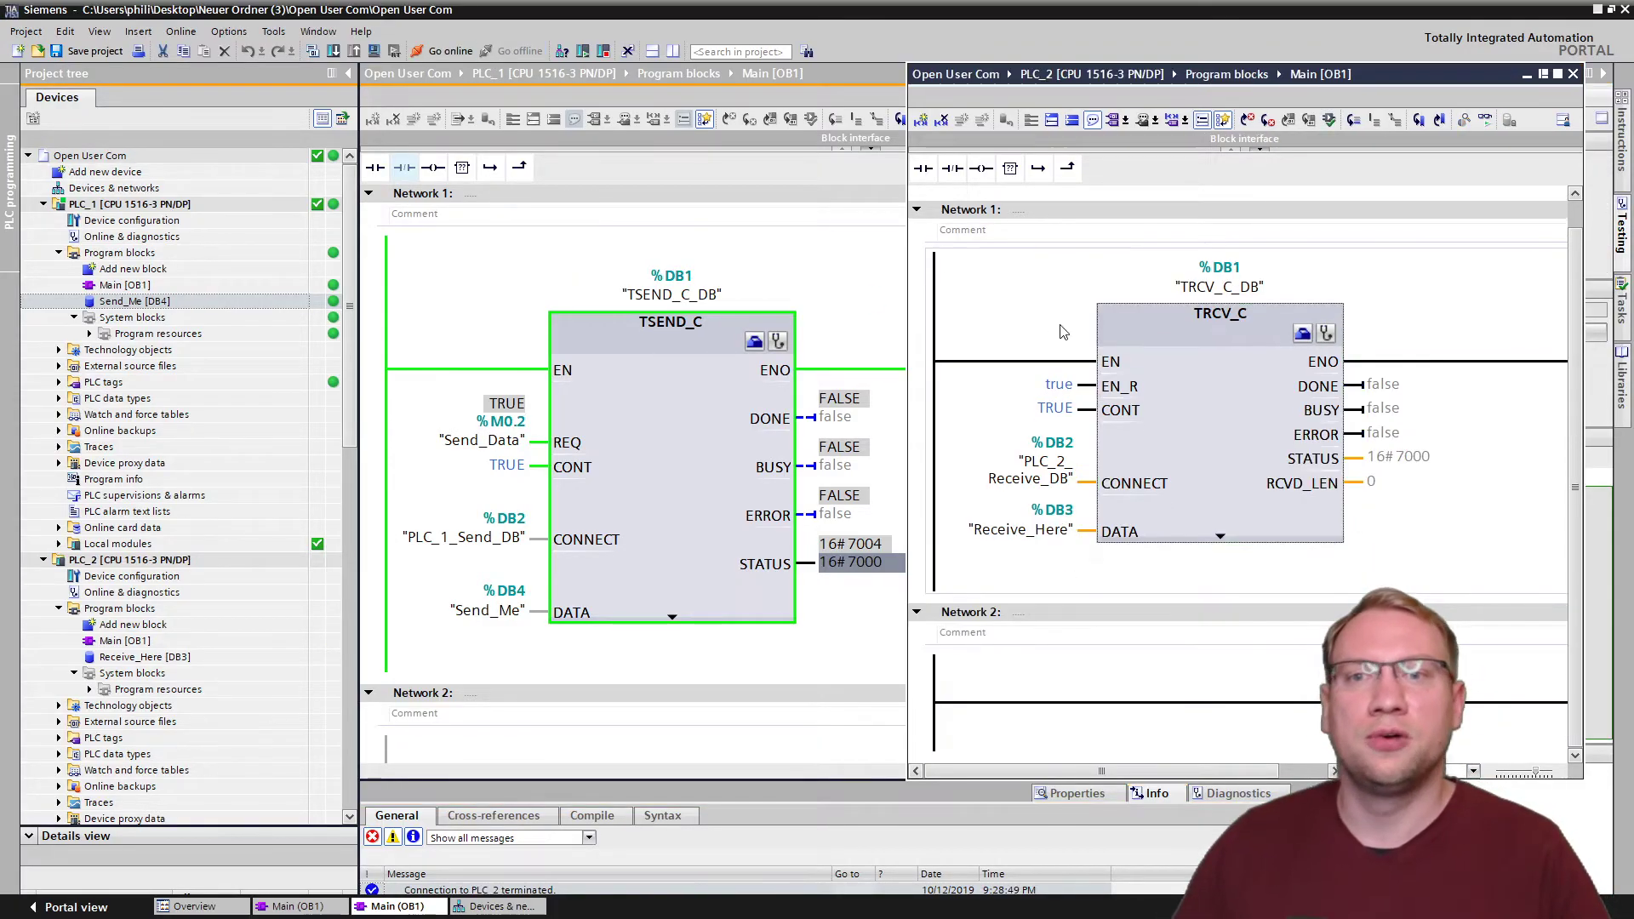
left_click(613, 262)
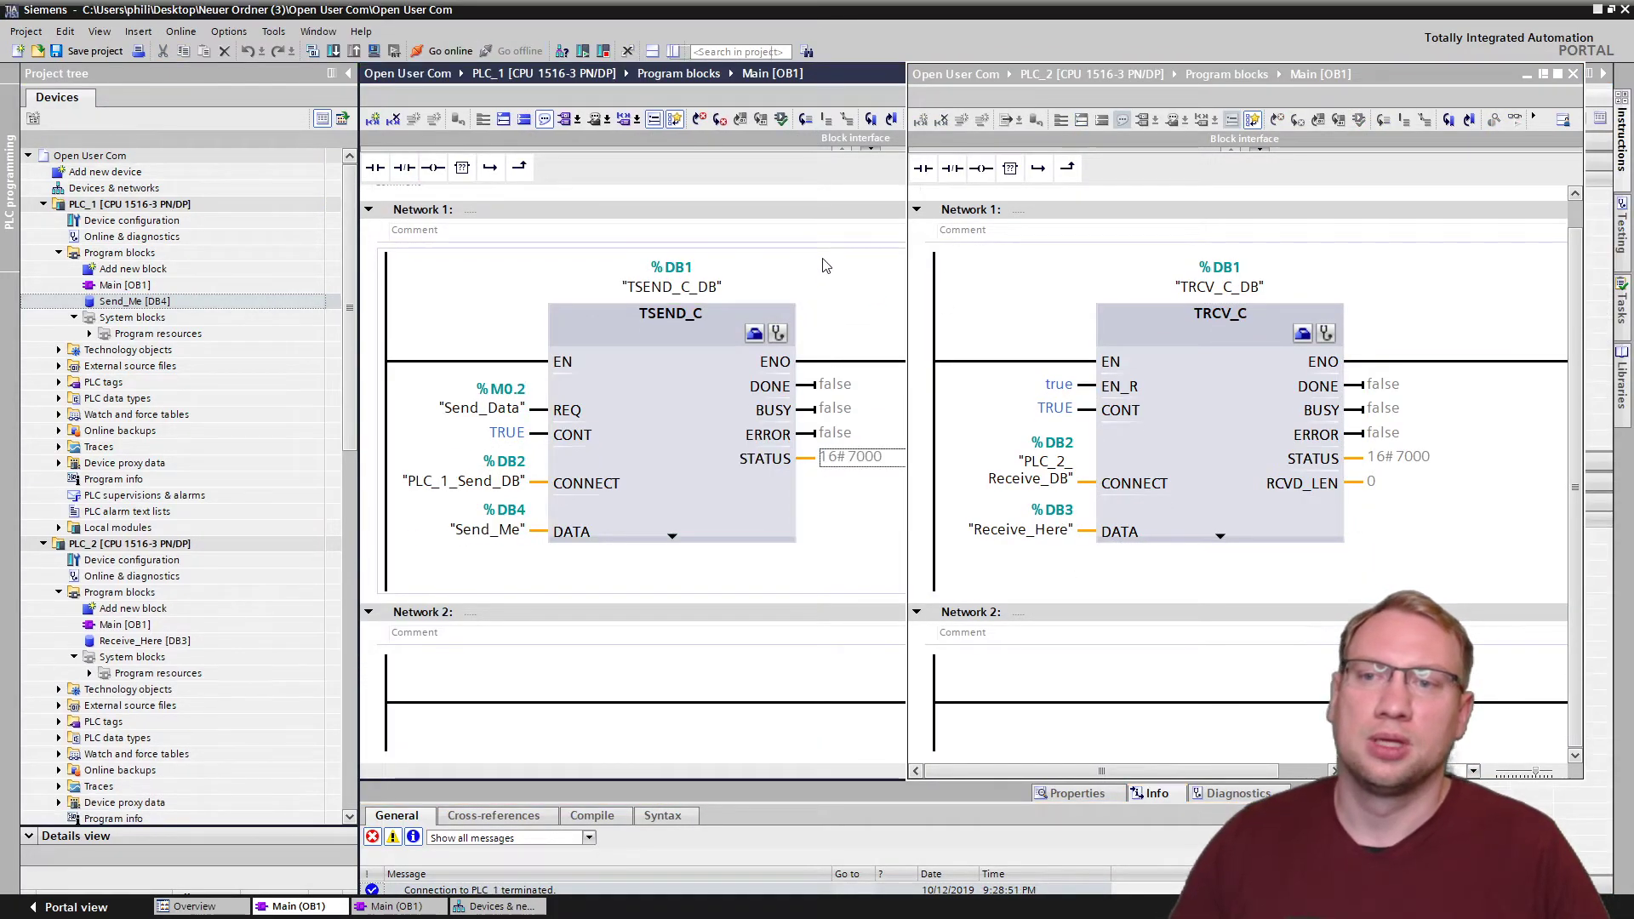
left_click(1049, 323)
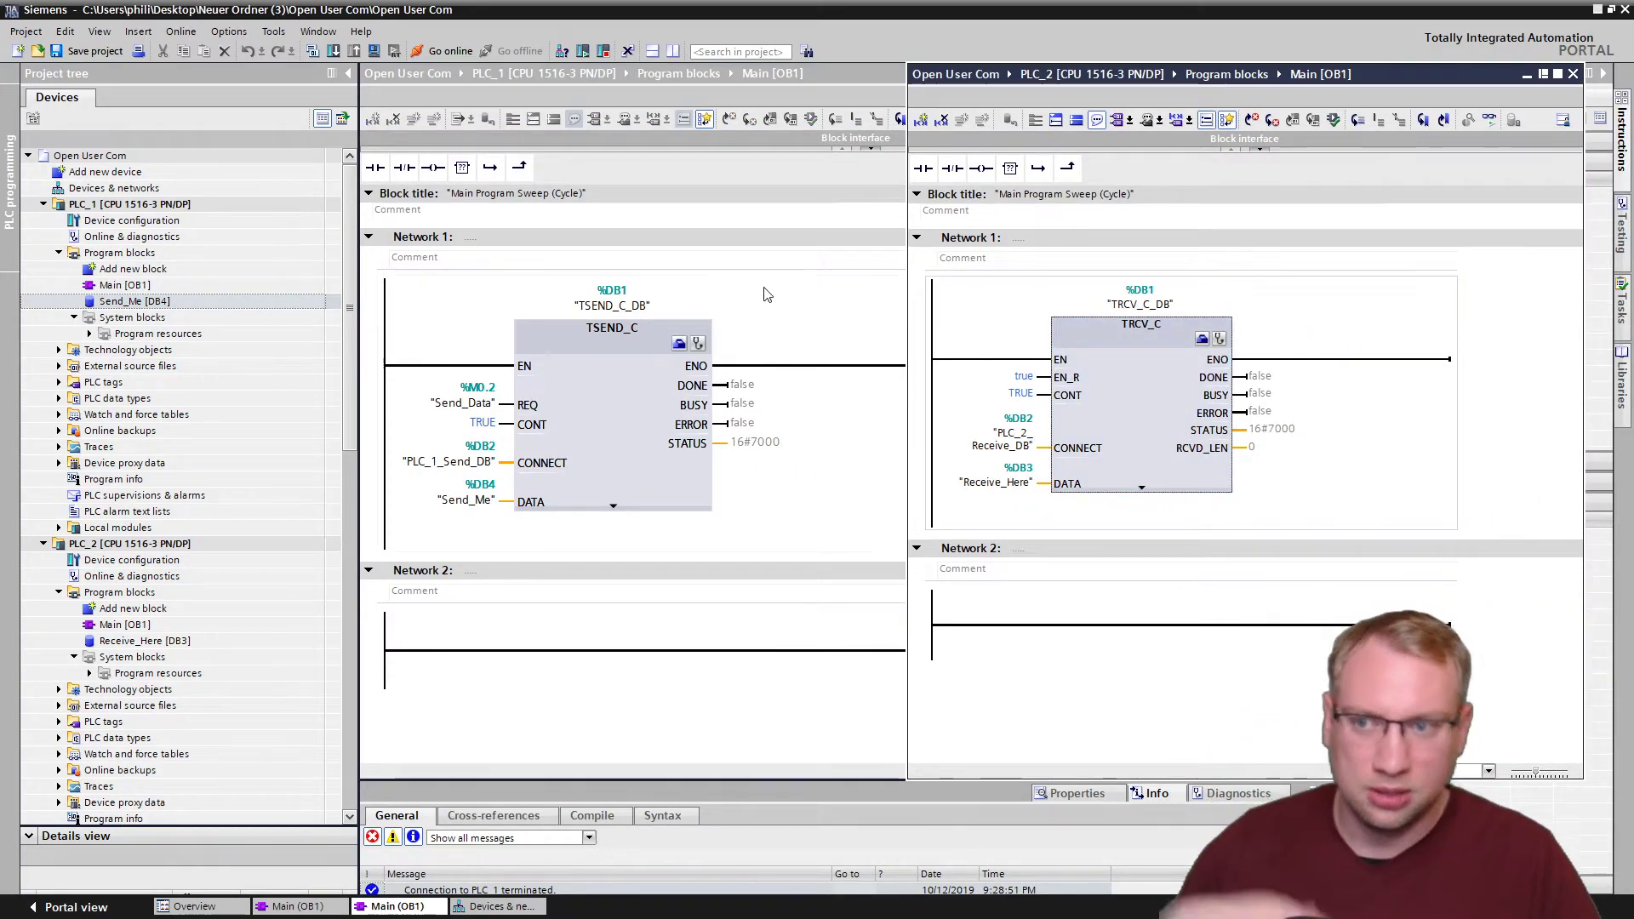
Add a TSEND_C with instance TSEND_C_DB to PLC_2's Network 2.
left_click(621, 615)
left_click_drag(1215, 74, 989, 94)
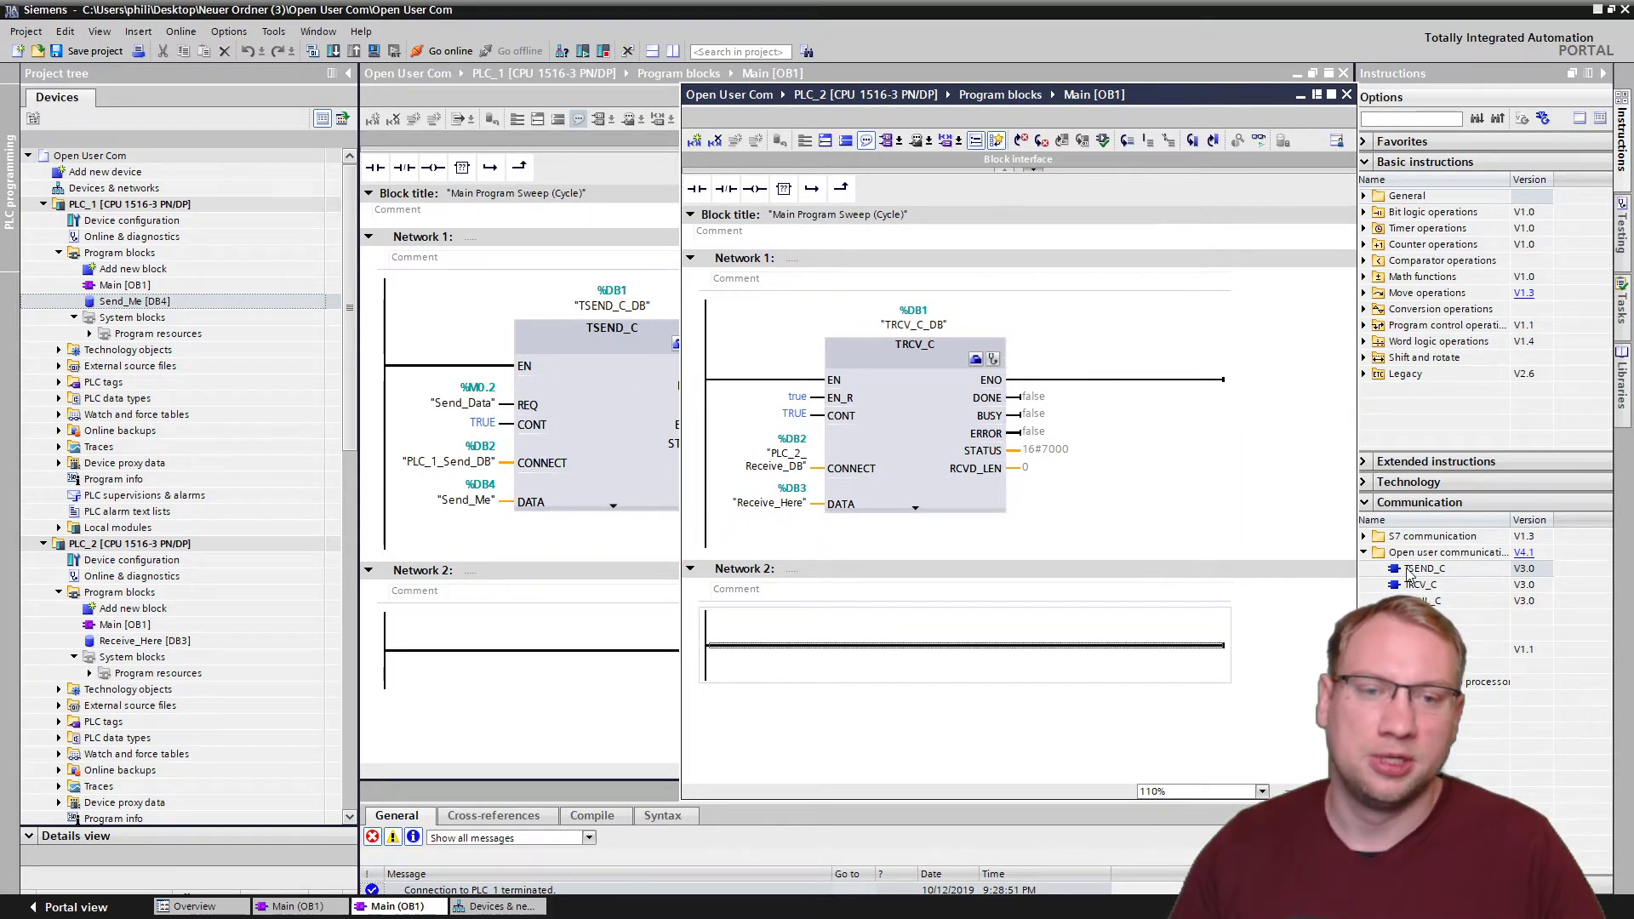
left_click(1445, 570)
left_click_drag(1447, 573, 940, 644)
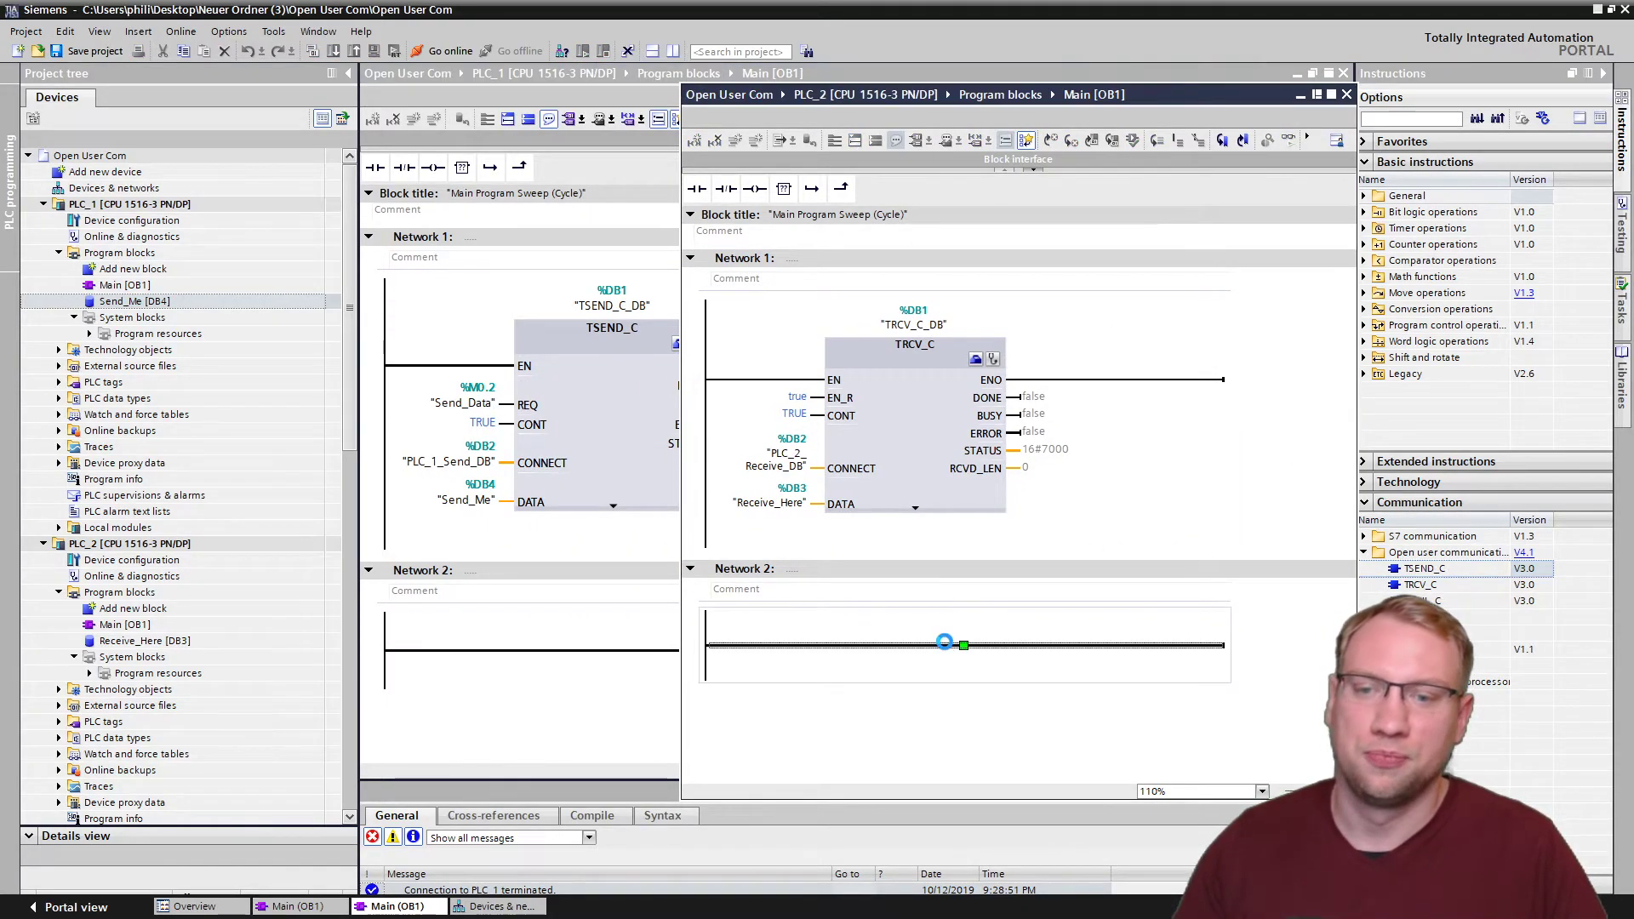
left_click(1103, 588)
scroll(851, 647, "down", 1)
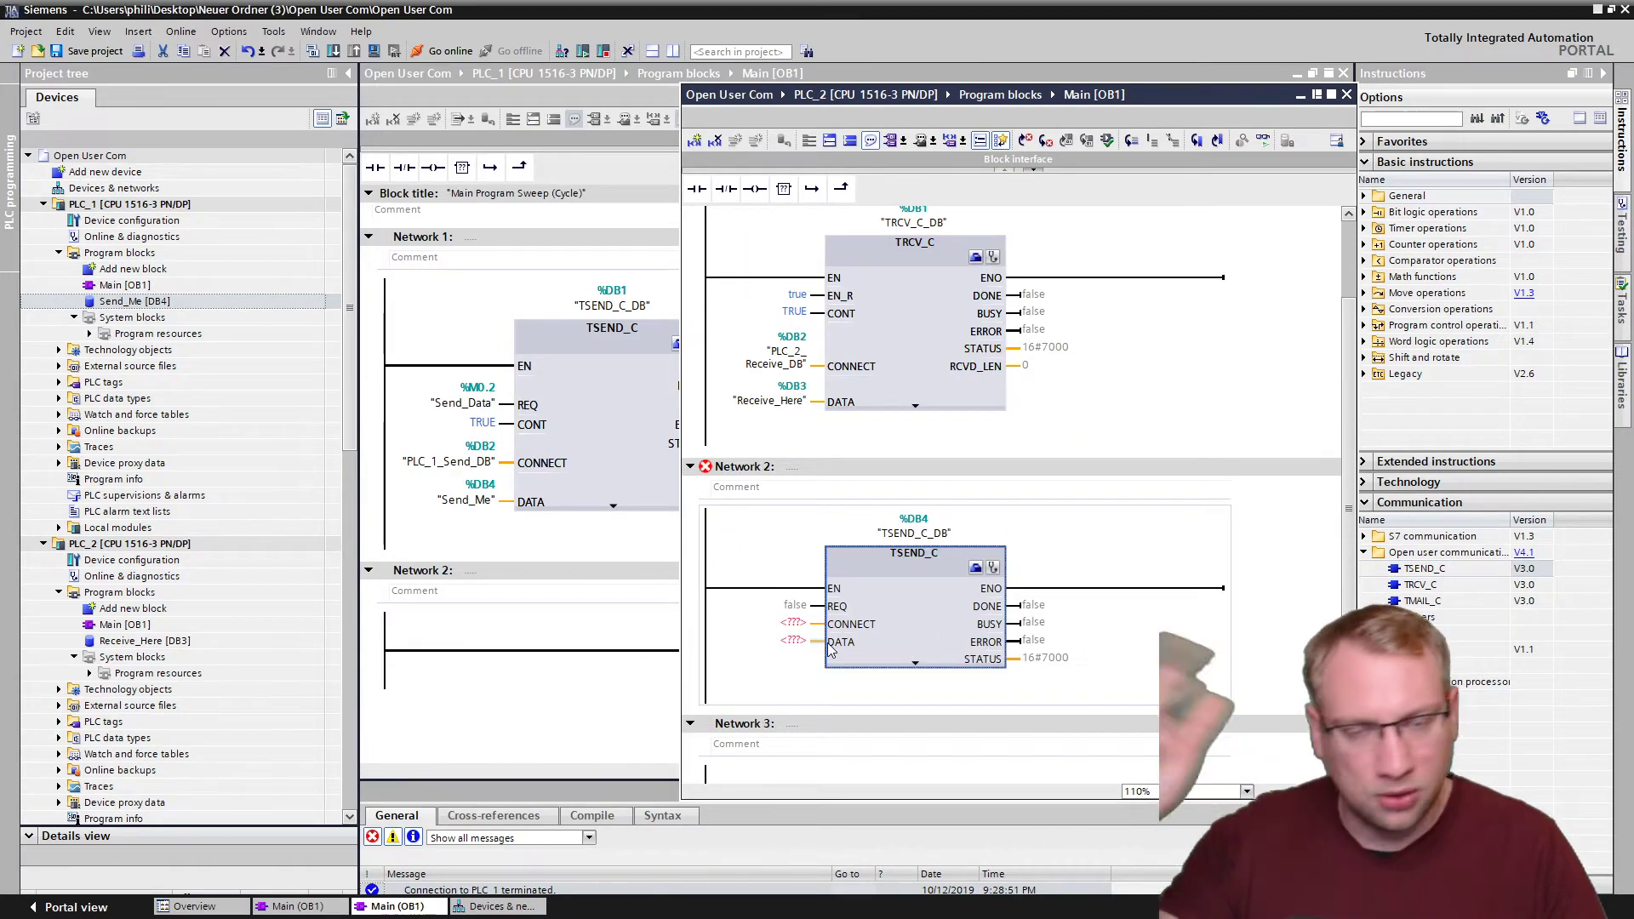
Add a TRCV_C with instance TRCV_C_DB to PLC_1's Network 2.
left_click(583, 650)
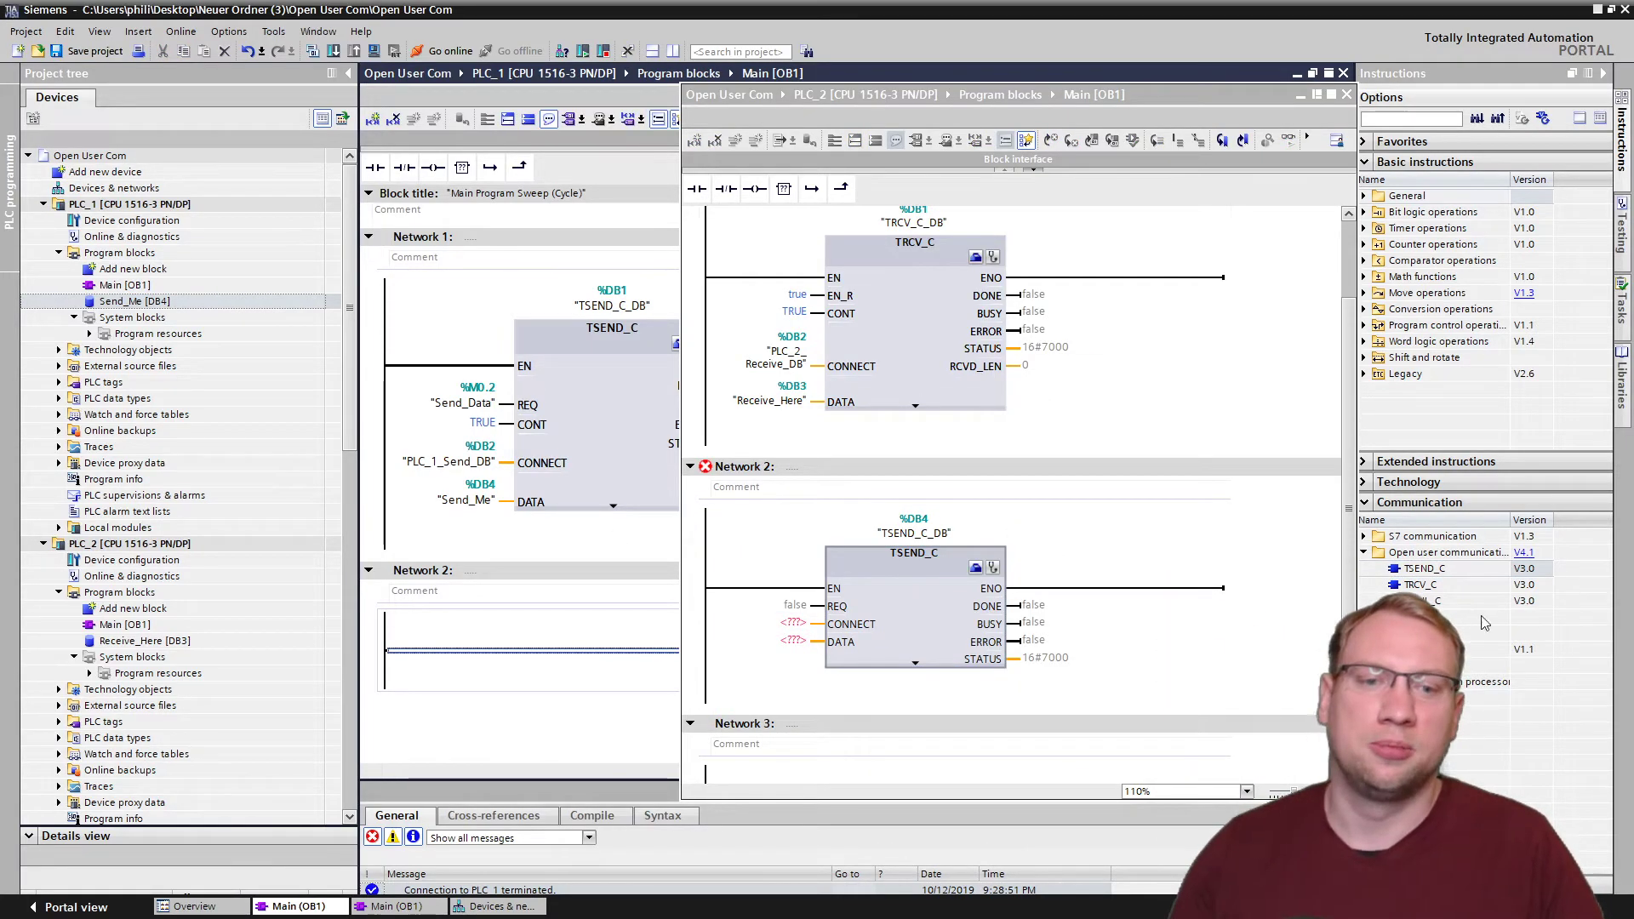
left_click_drag(1419, 584, 587, 651)
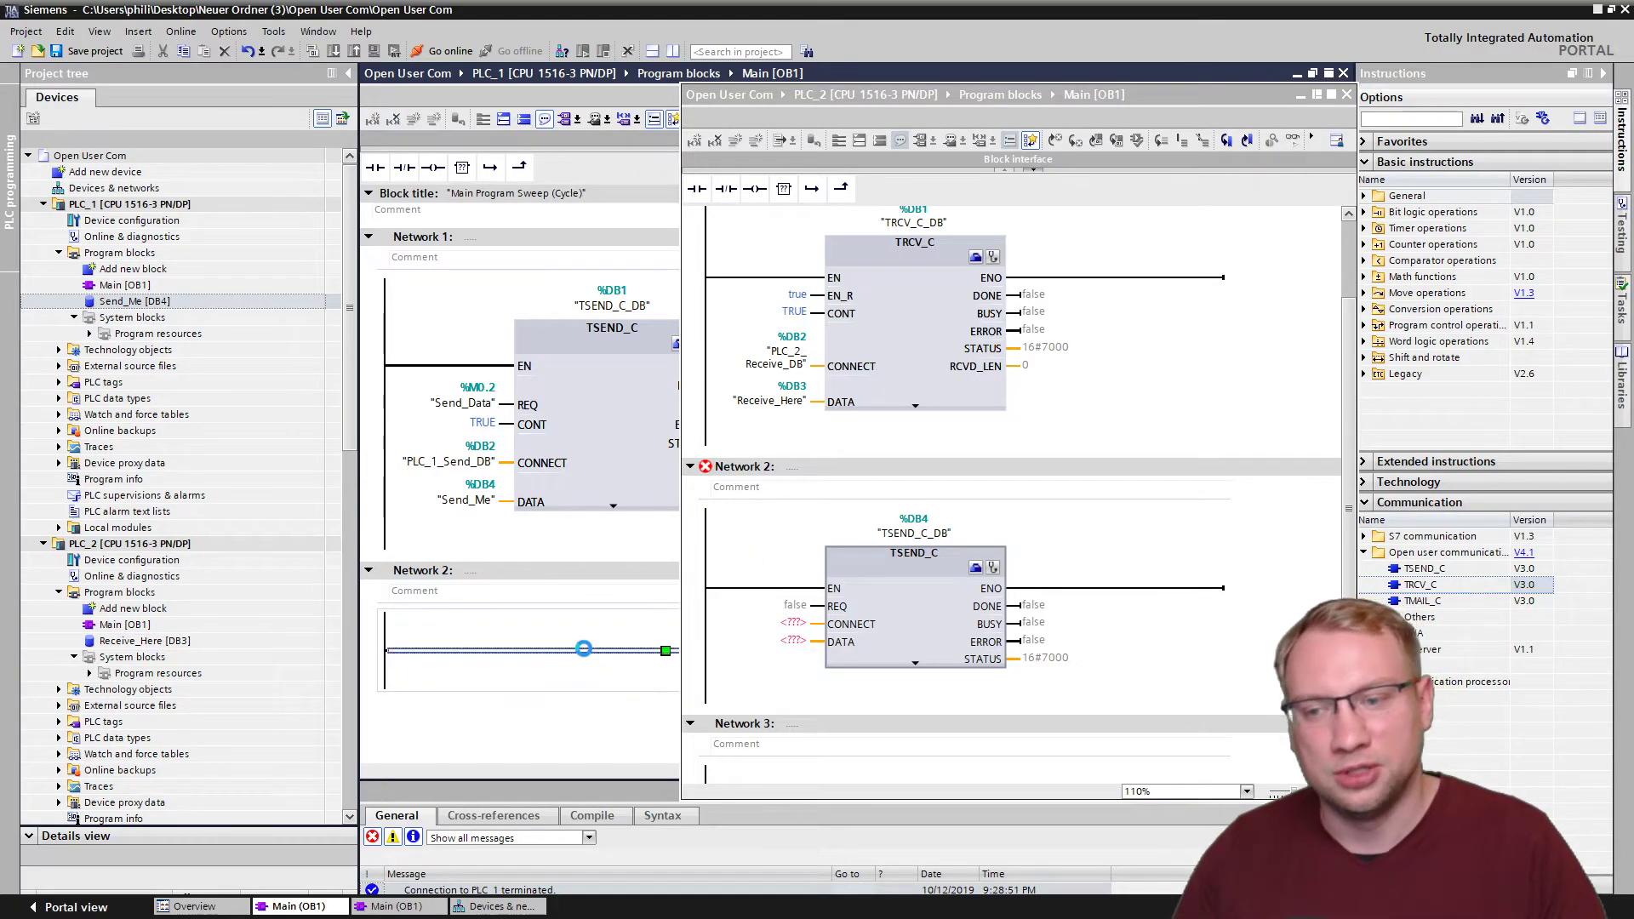
left_click(894, 606)
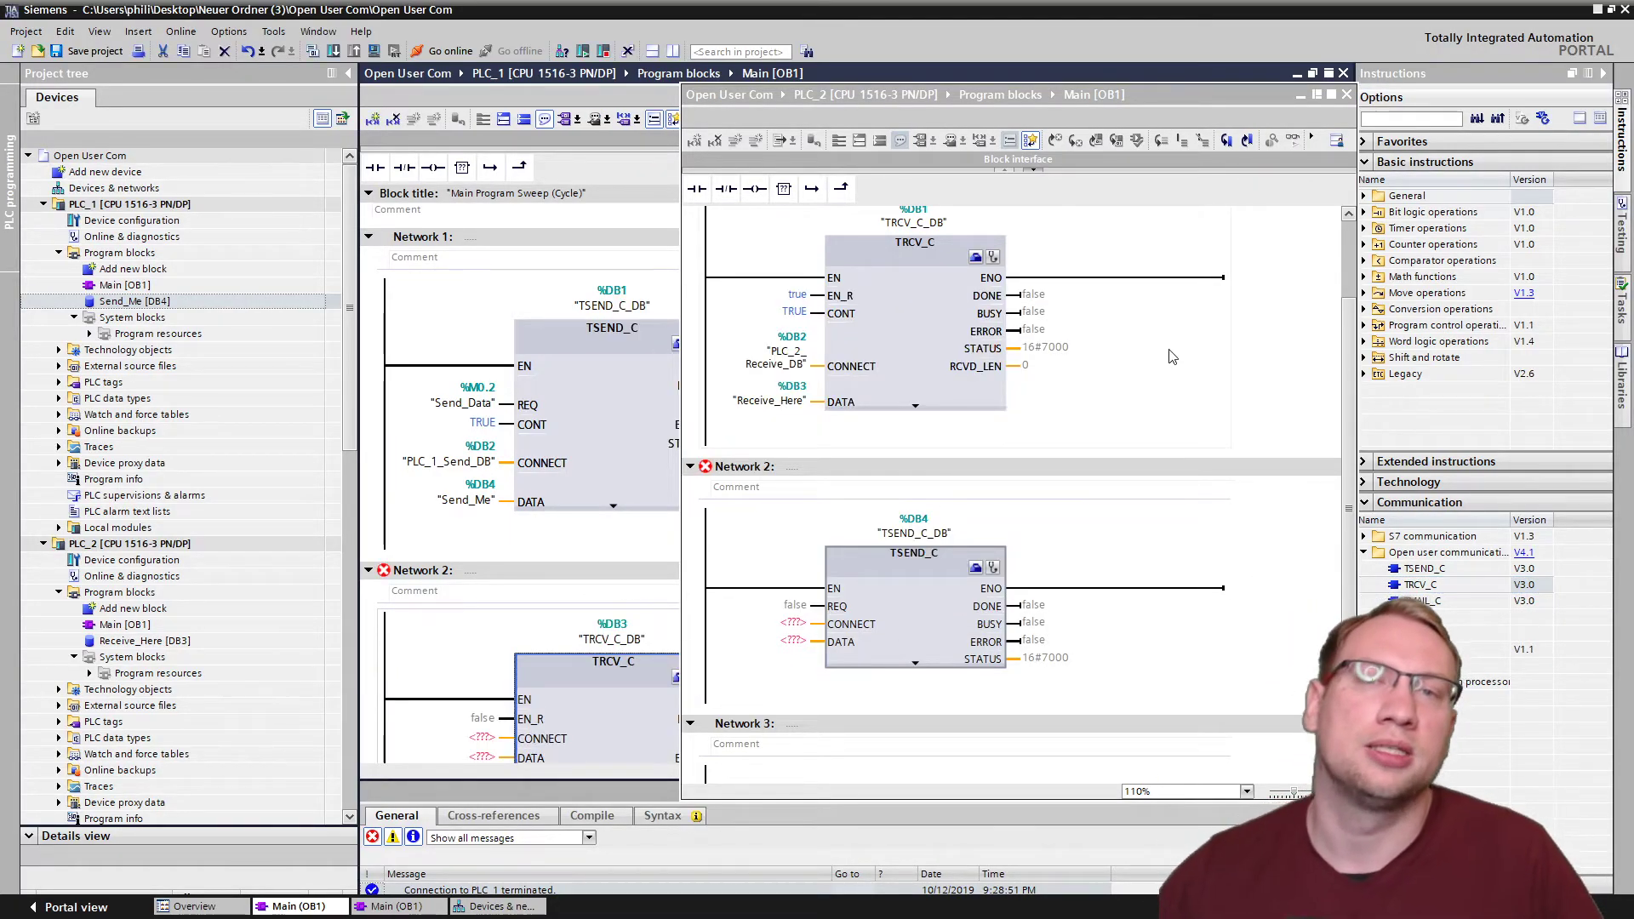
scroll(572, 489, "down", 3)
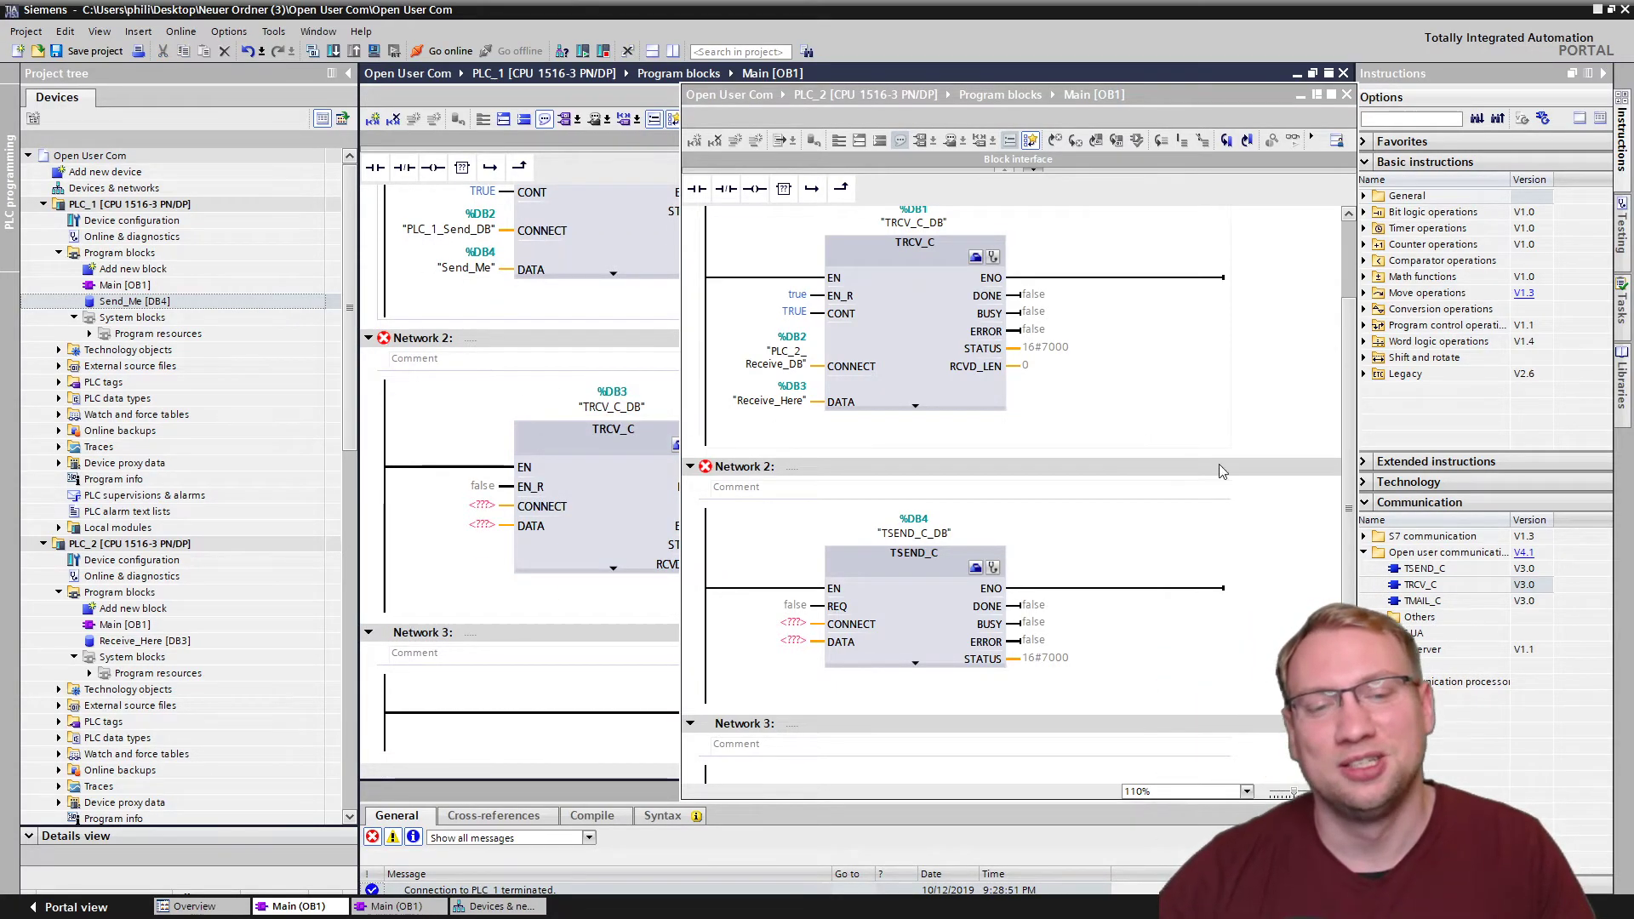
Add a second TSEND_C (TSEND_C_DB_1) in PLC_1's Network 3 and compare it with Network 1's TSEND_C_DB.
left_click_drag(1426, 569, 595, 715)
left_click(902, 605)
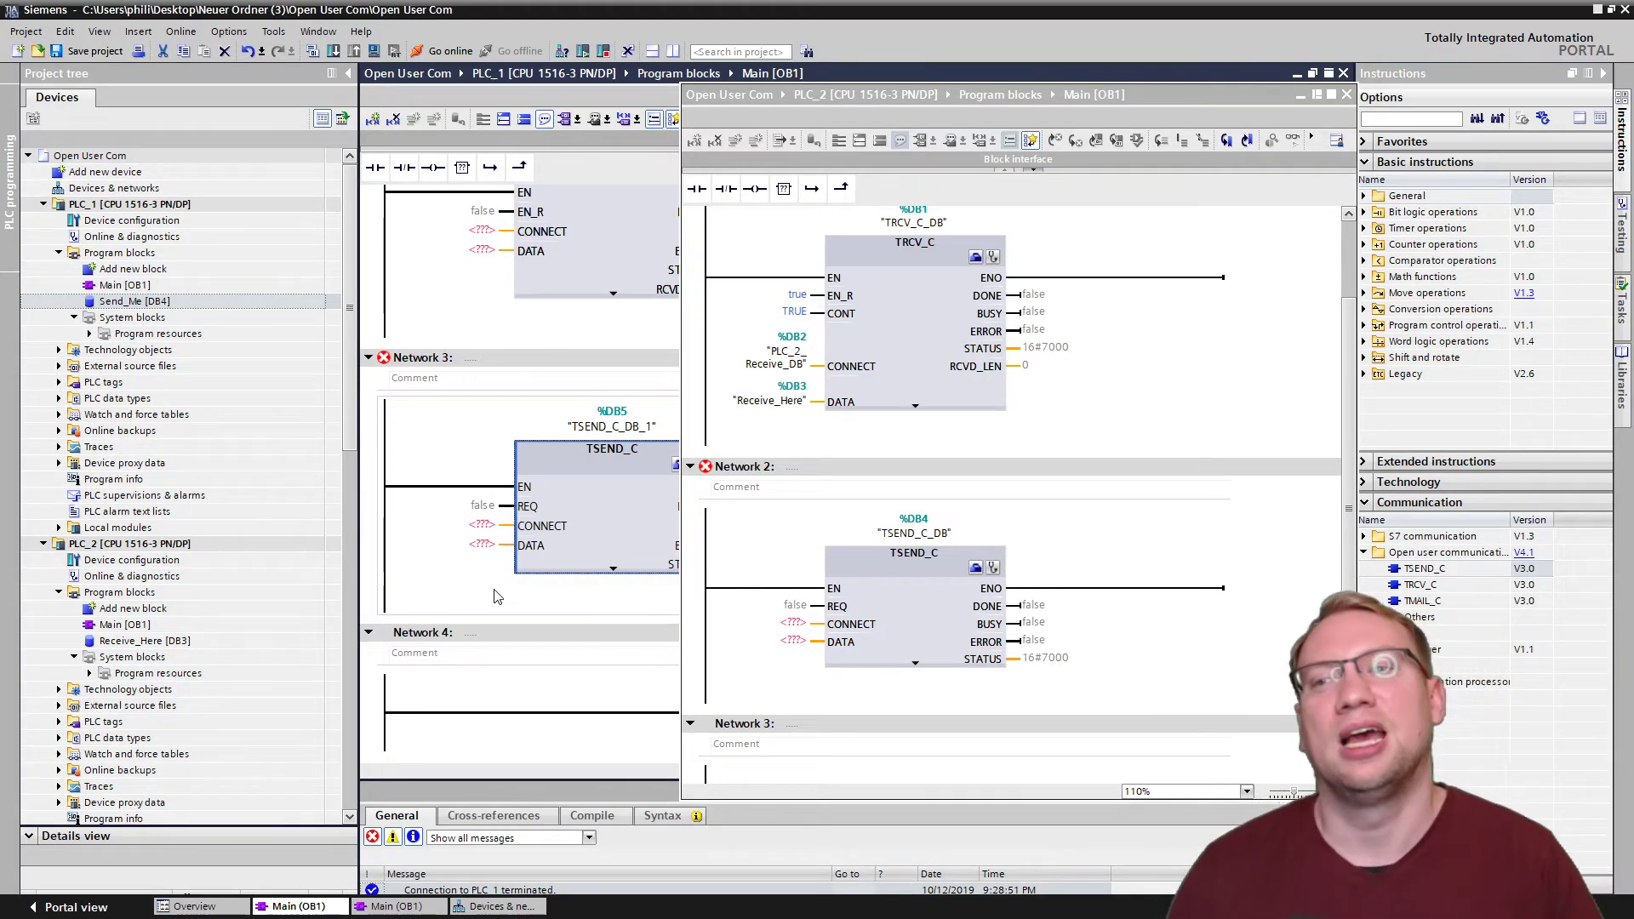
scroll(497, 595, "up", 6)
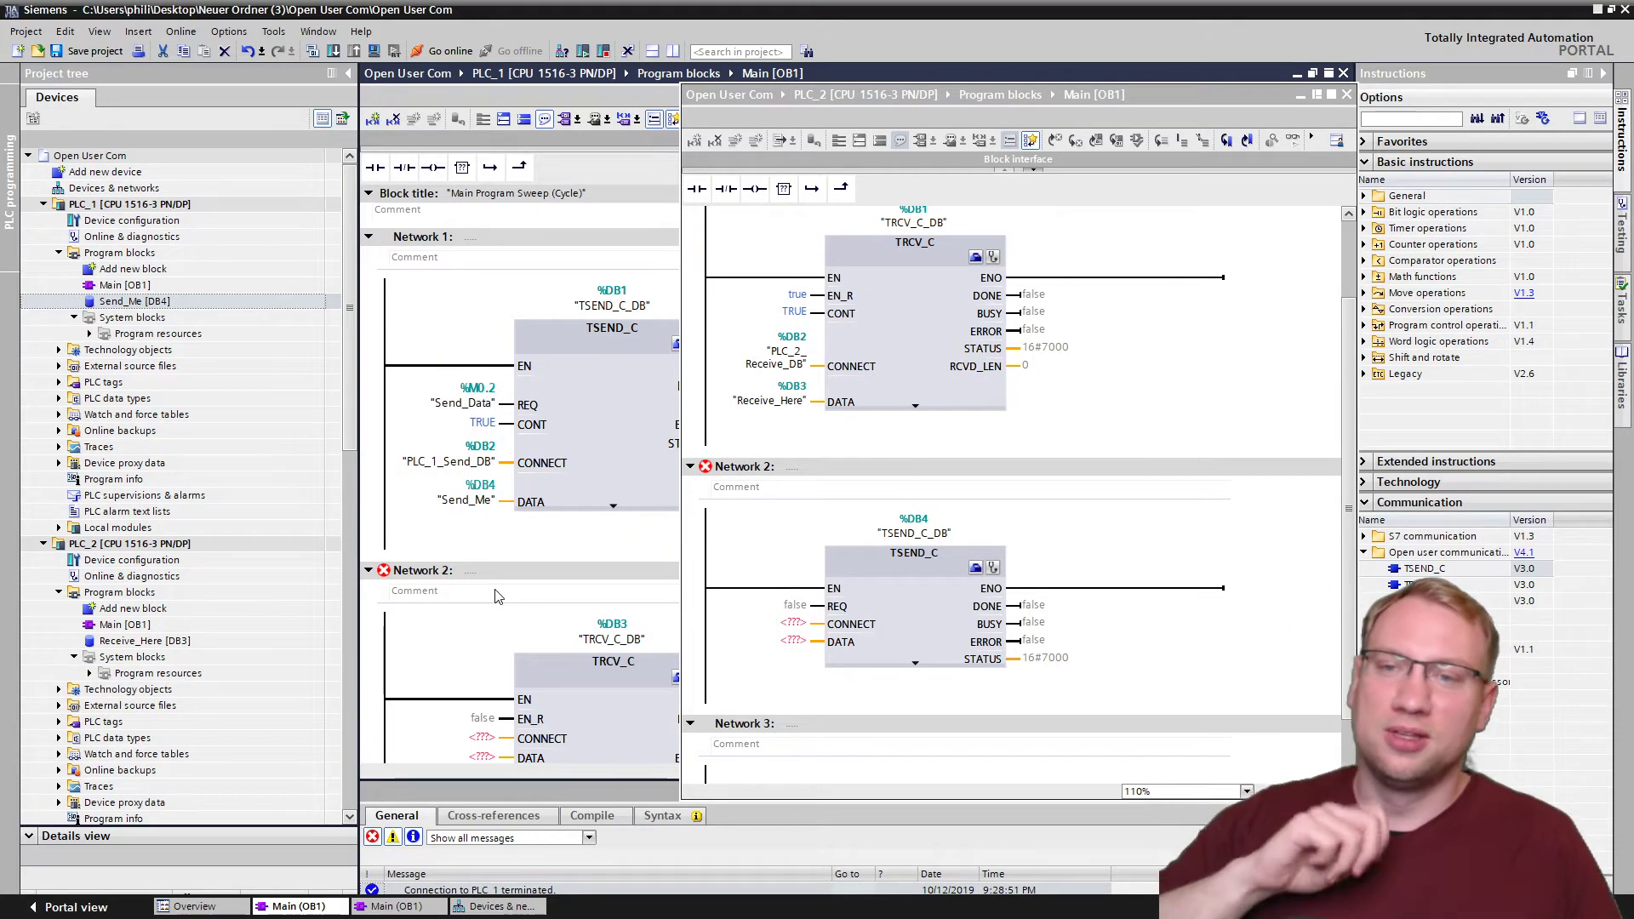
left_click(611, 308)
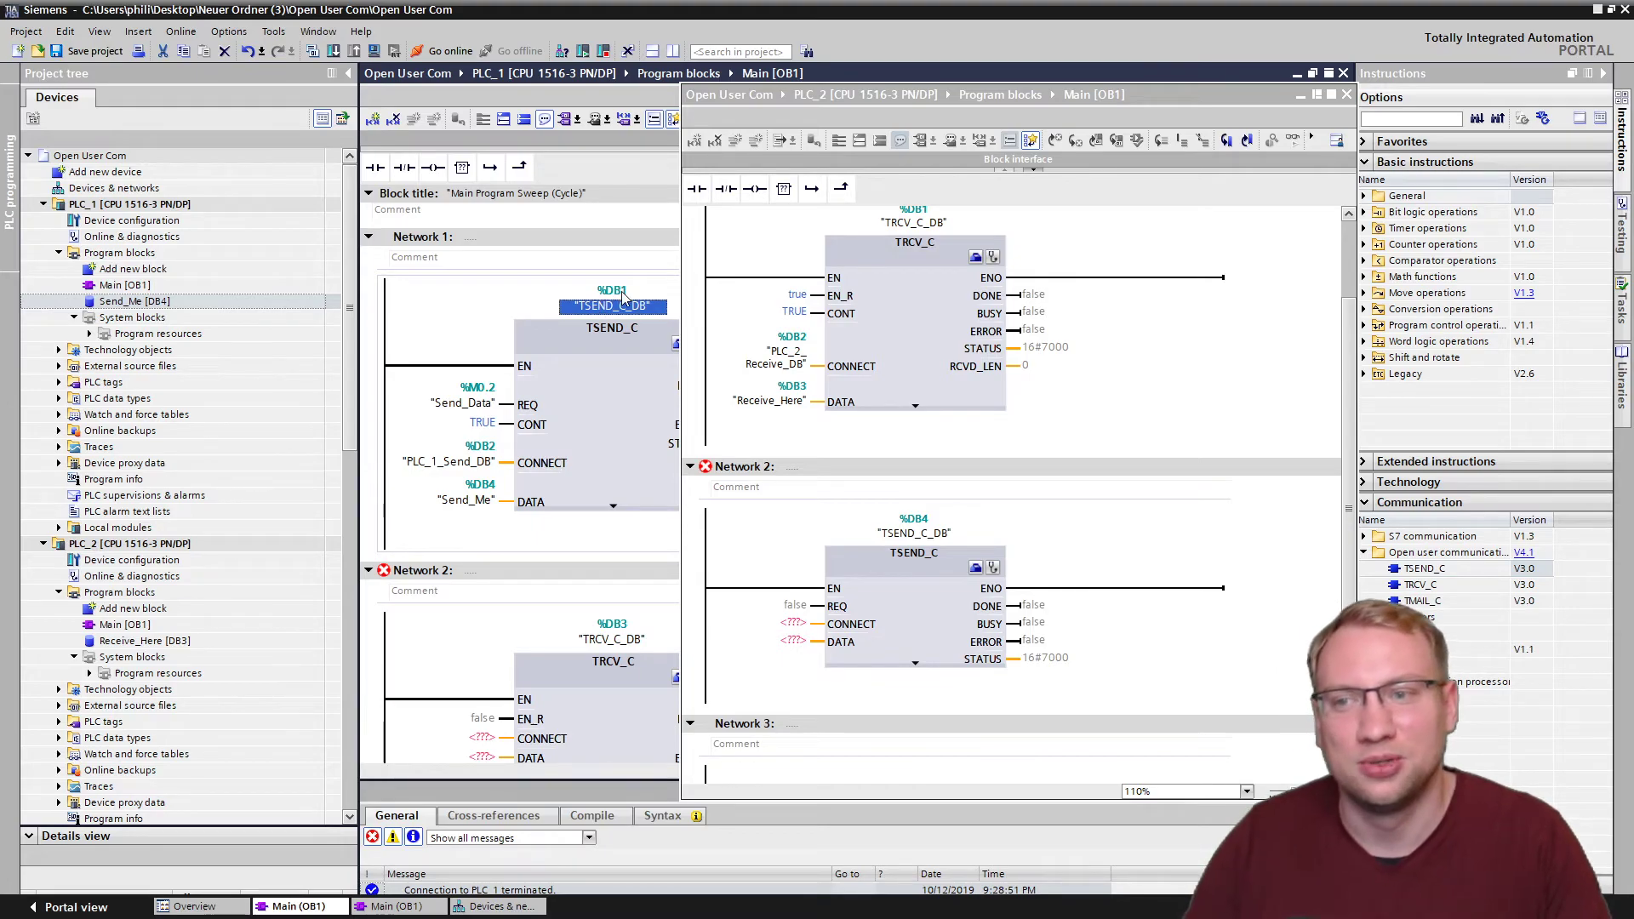
scroll(621, 304, "down", 5)
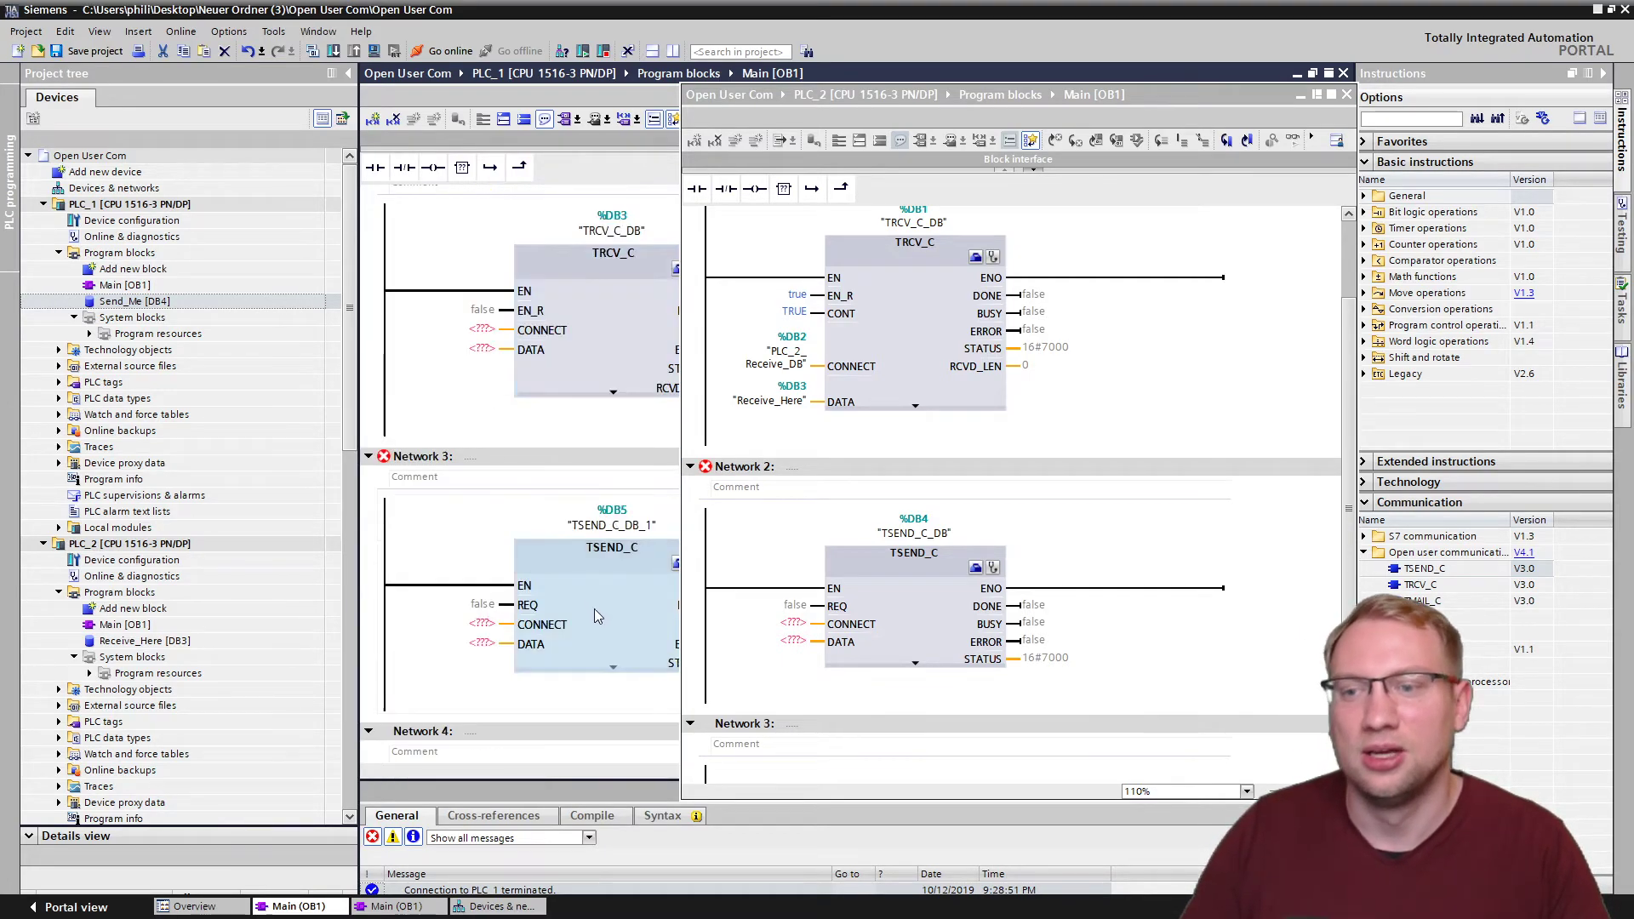
left_click(610, 524)
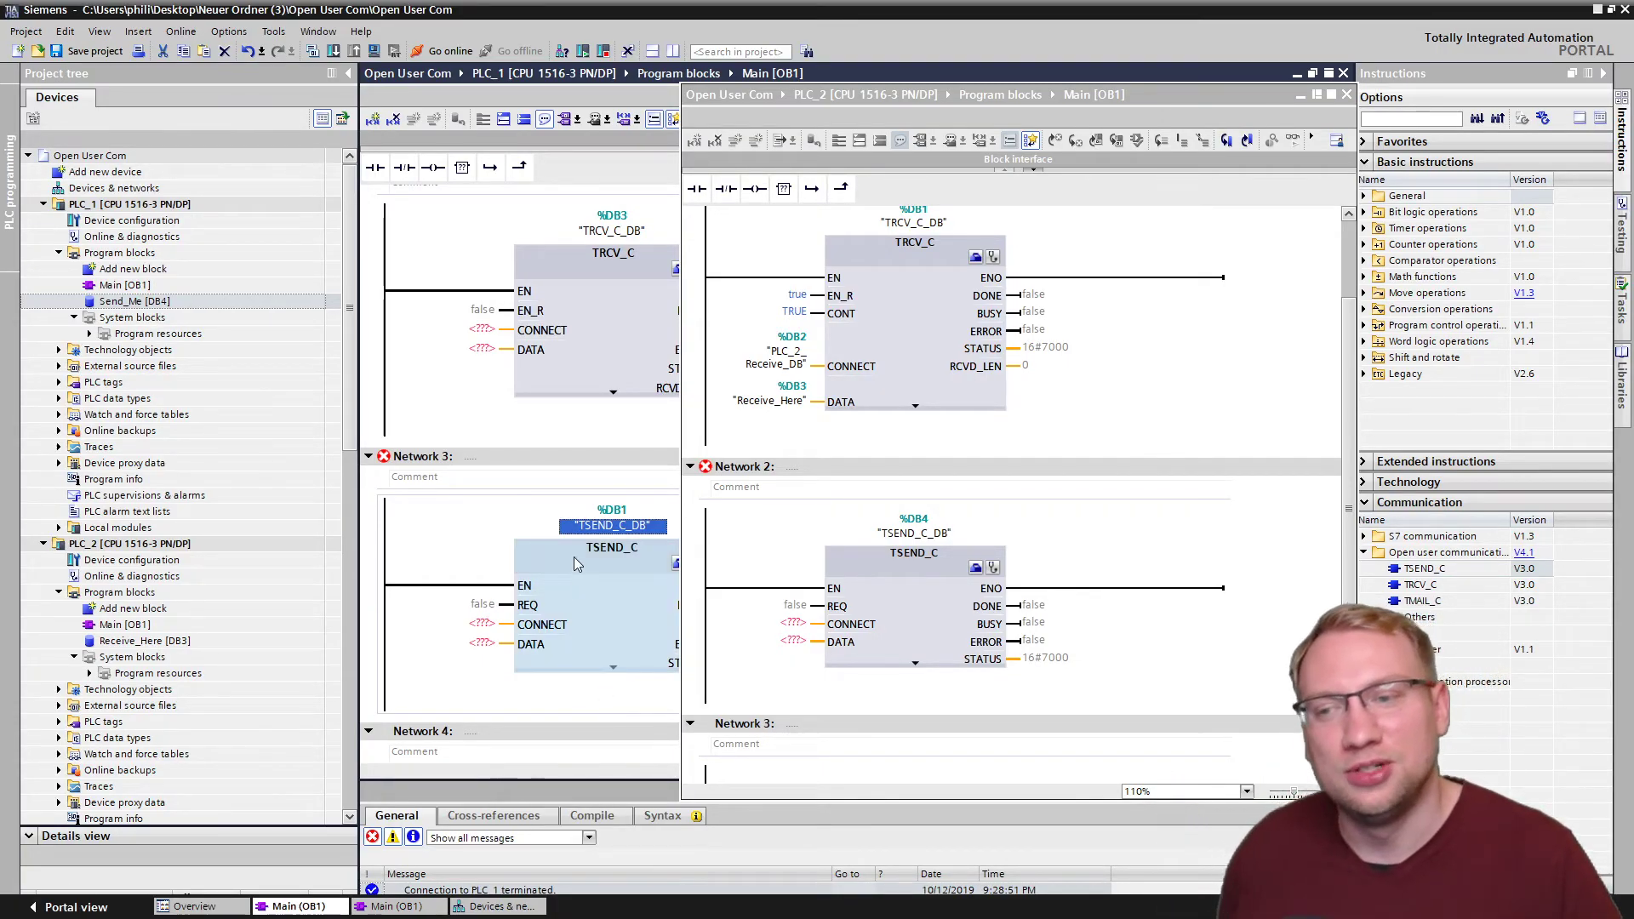
Delete the extra block from PLC_1's Network 2.
scroll(564, 417, "up", 5)
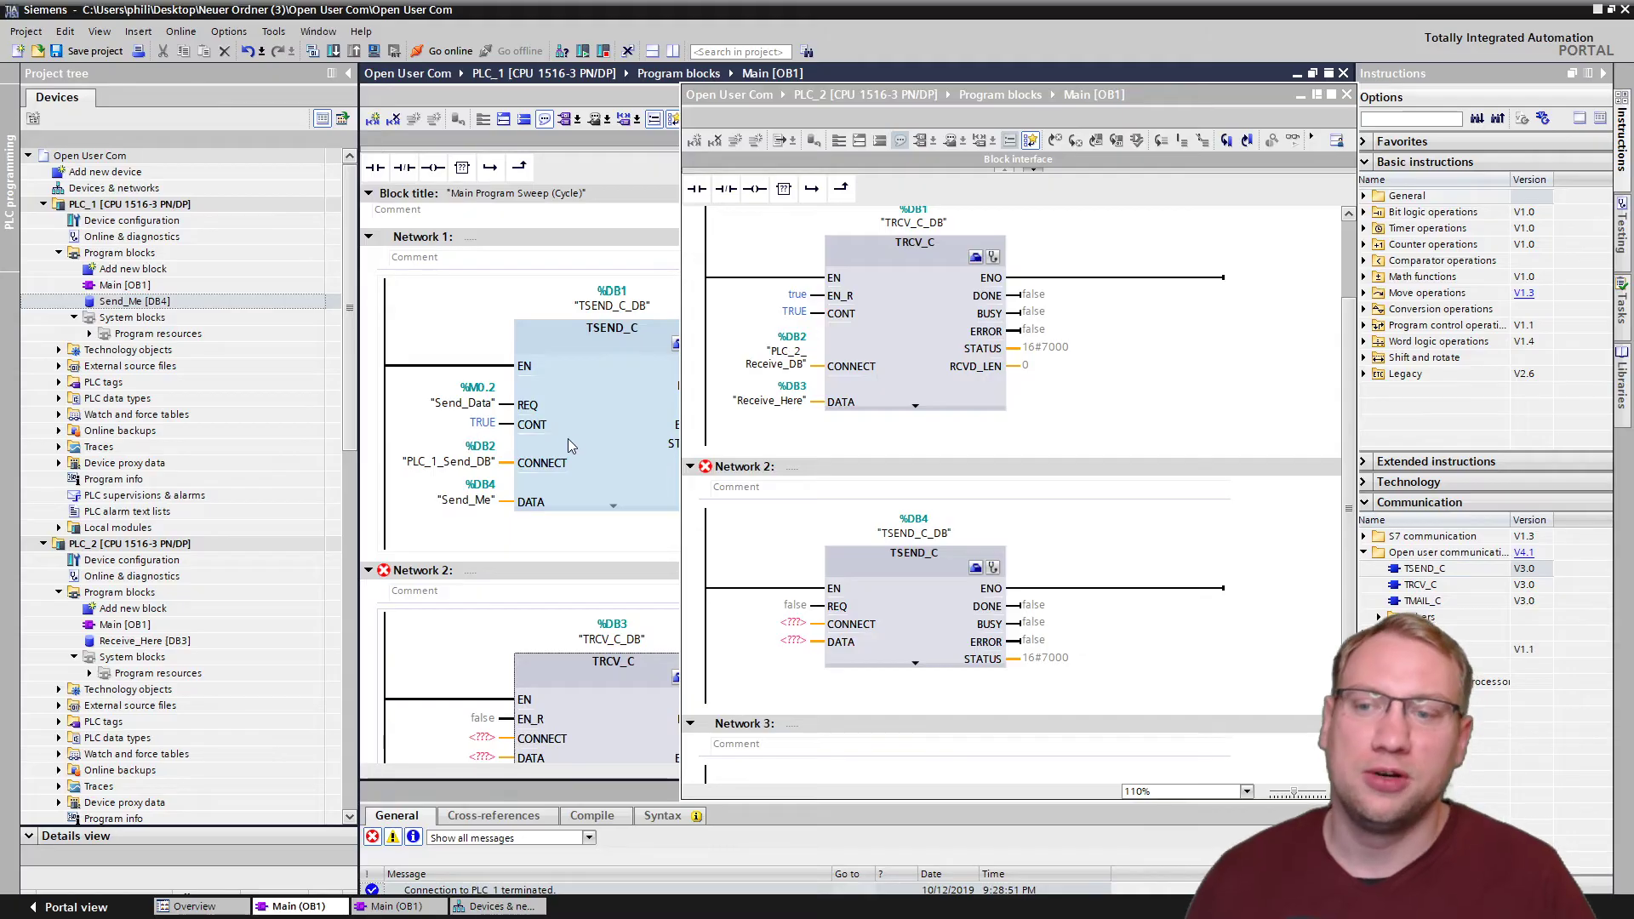
left_click(430, 574)
scroll(430, 574, "down", 1)
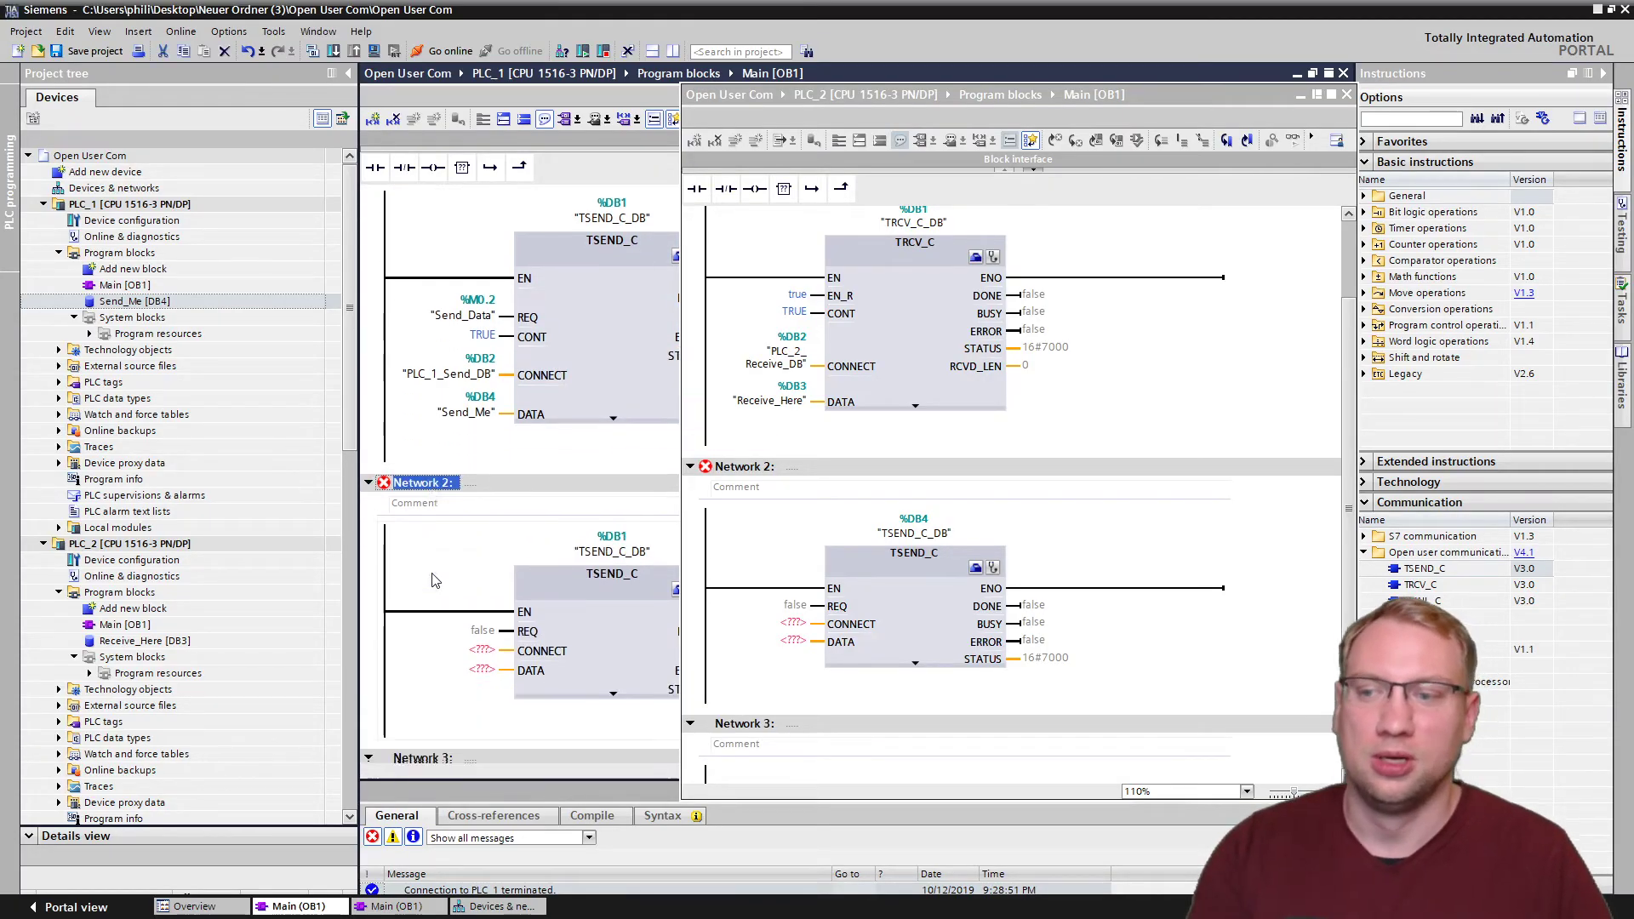
key("Delete")
Delete the extra TSEND_C from PLC_2's Network 2 and shift its floating editor right.
left_click(760, 473)
key("Delete")
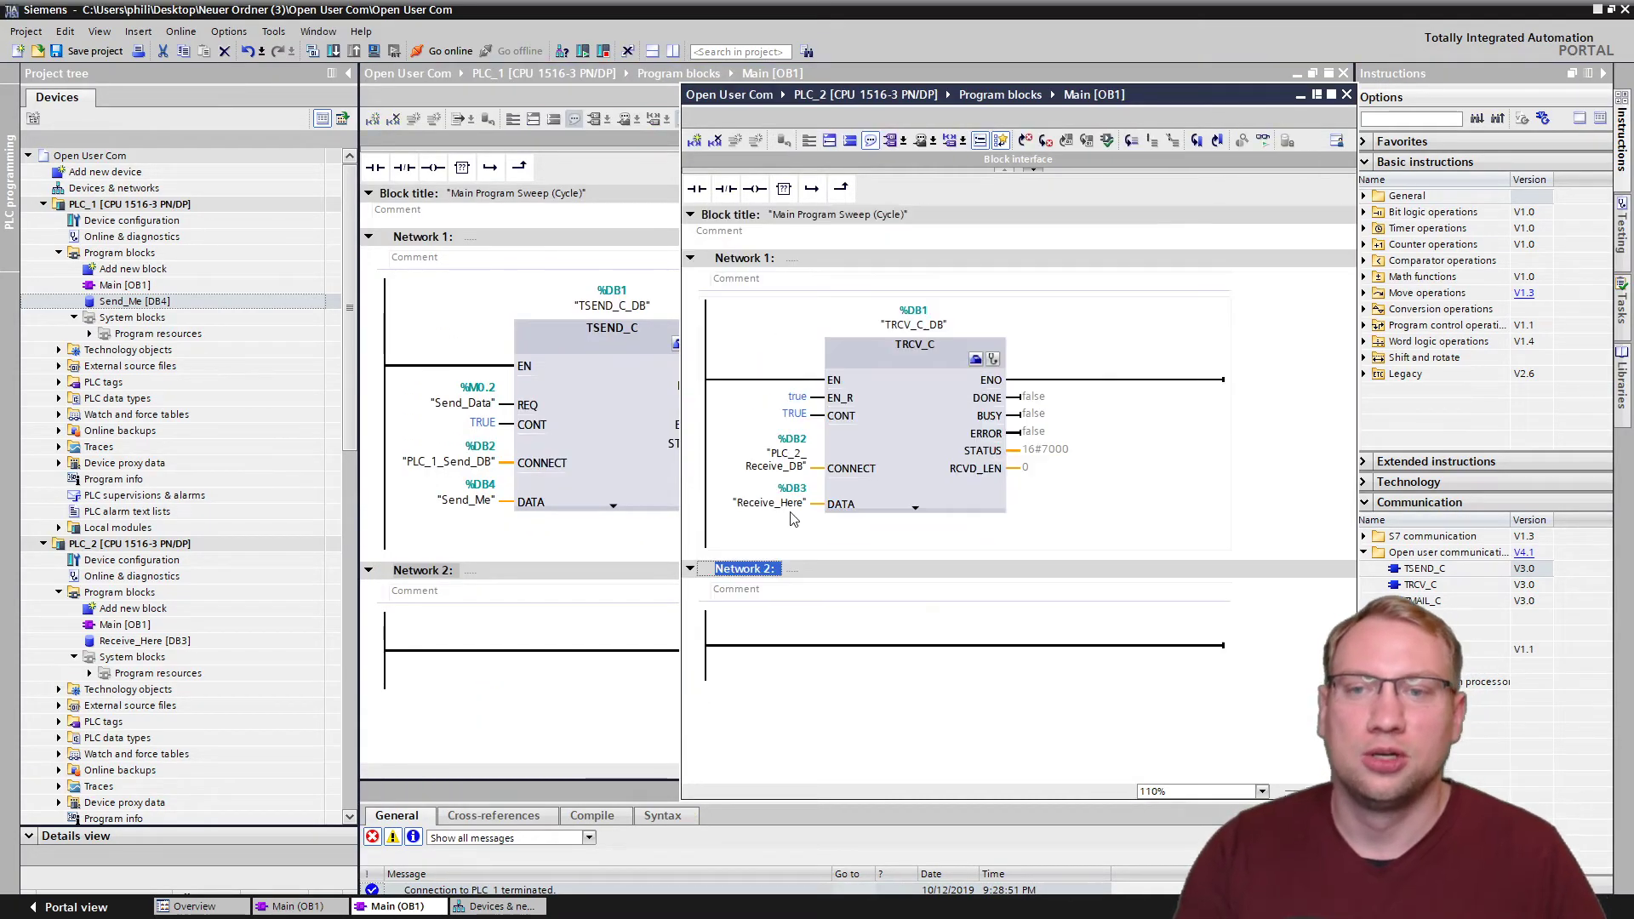
left_click_drag(874, 103, 1053, 94)
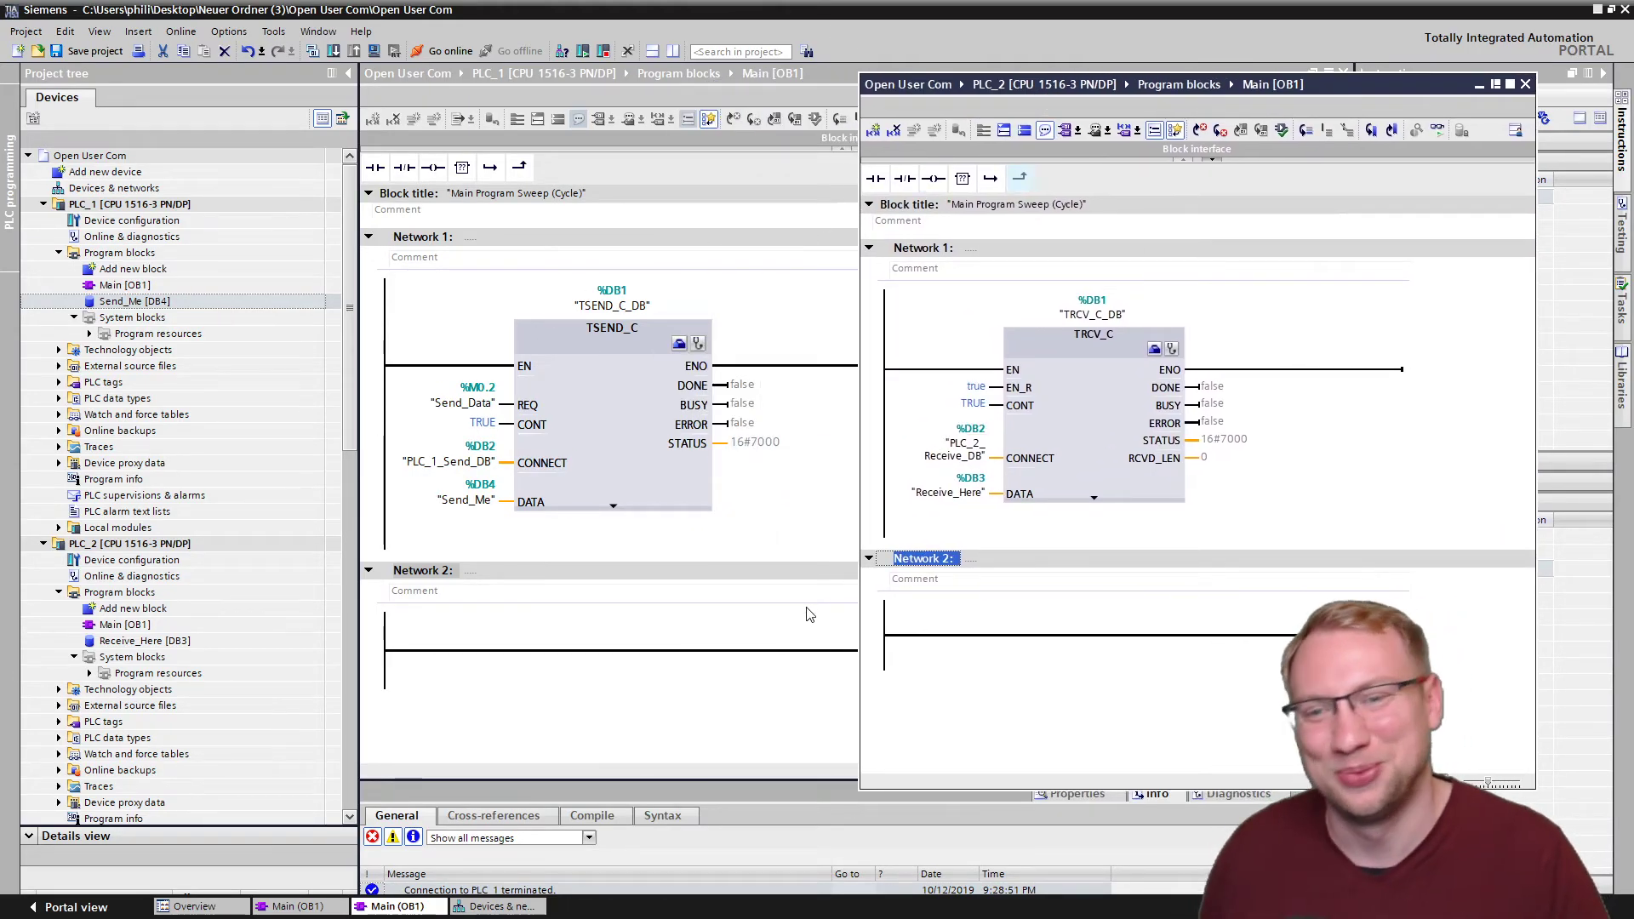
left_click(1030, 631)
left_click(1019, 634)
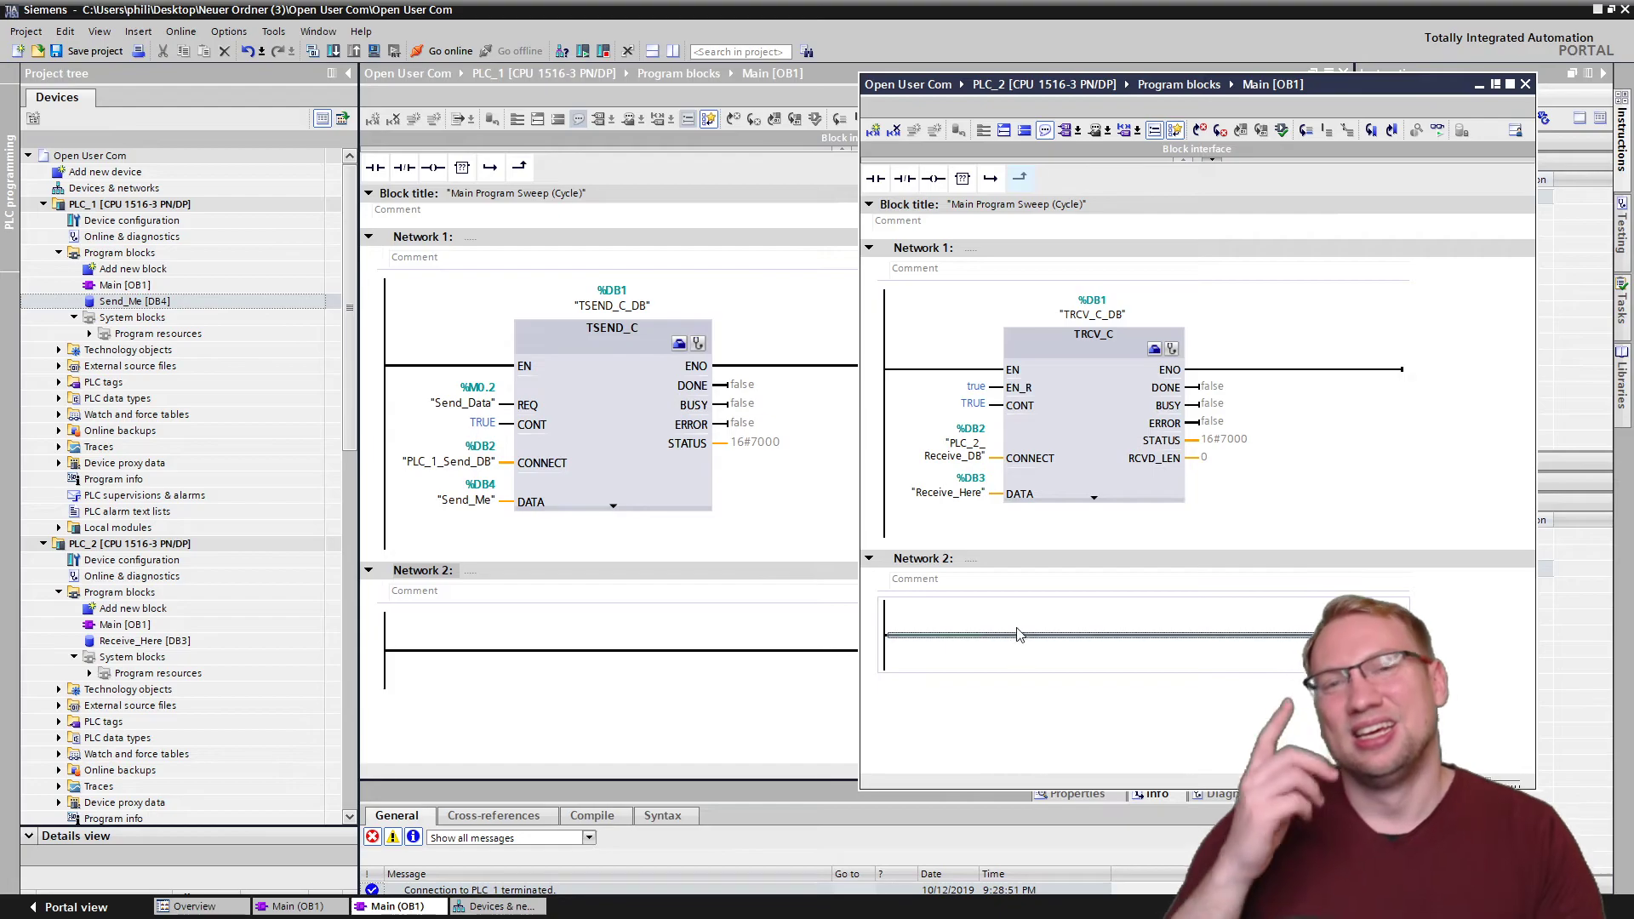